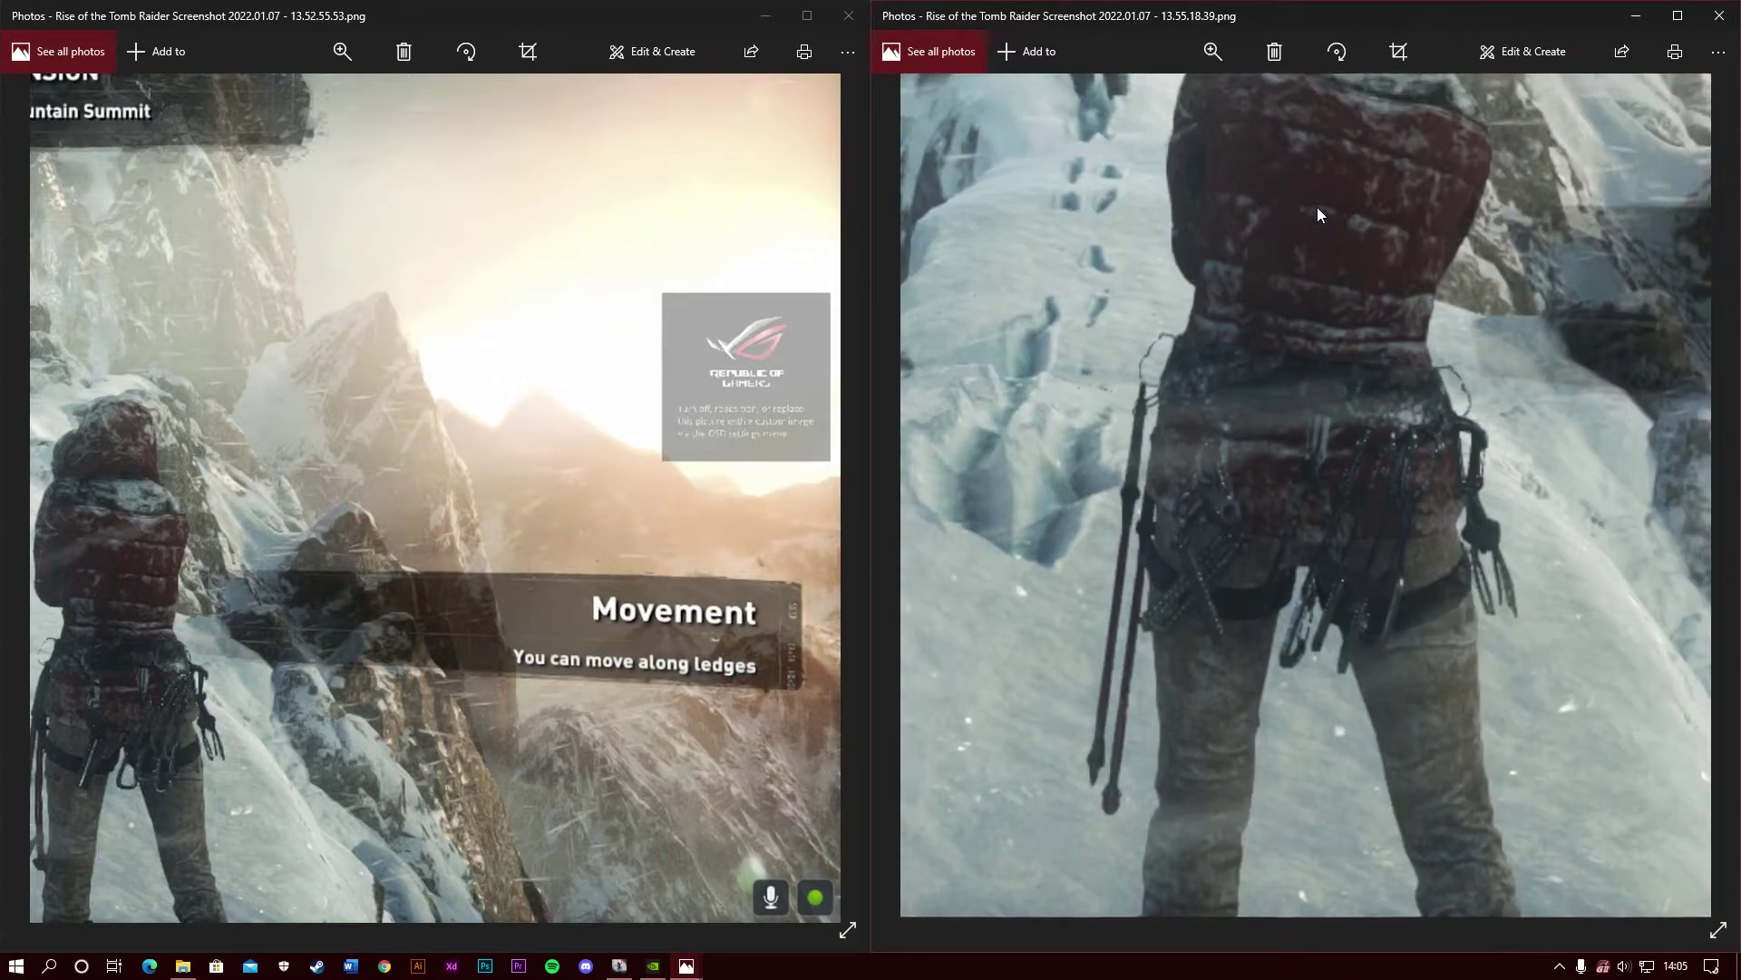
Step: Magnify the 13.52.55.53 screenshot on the red-jacketed climber's harness and legs to match the neighbouring 13.55.18.39 screenshot
left_click(345, 56)
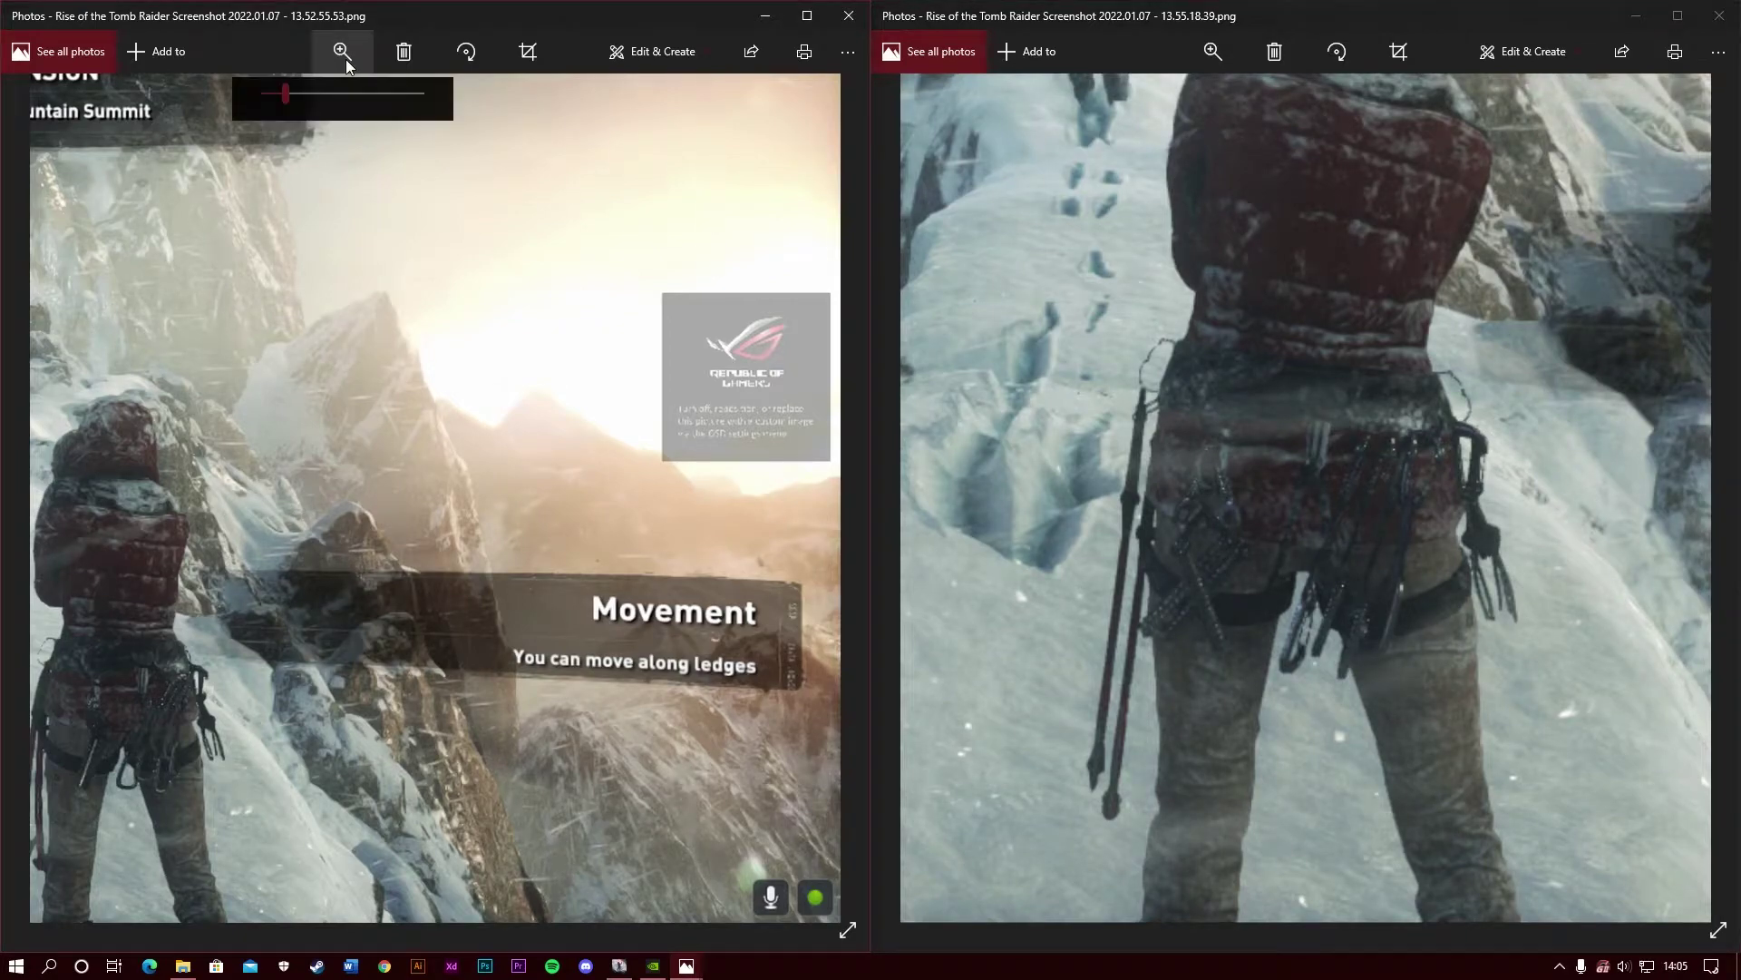
left_click(344, 94)
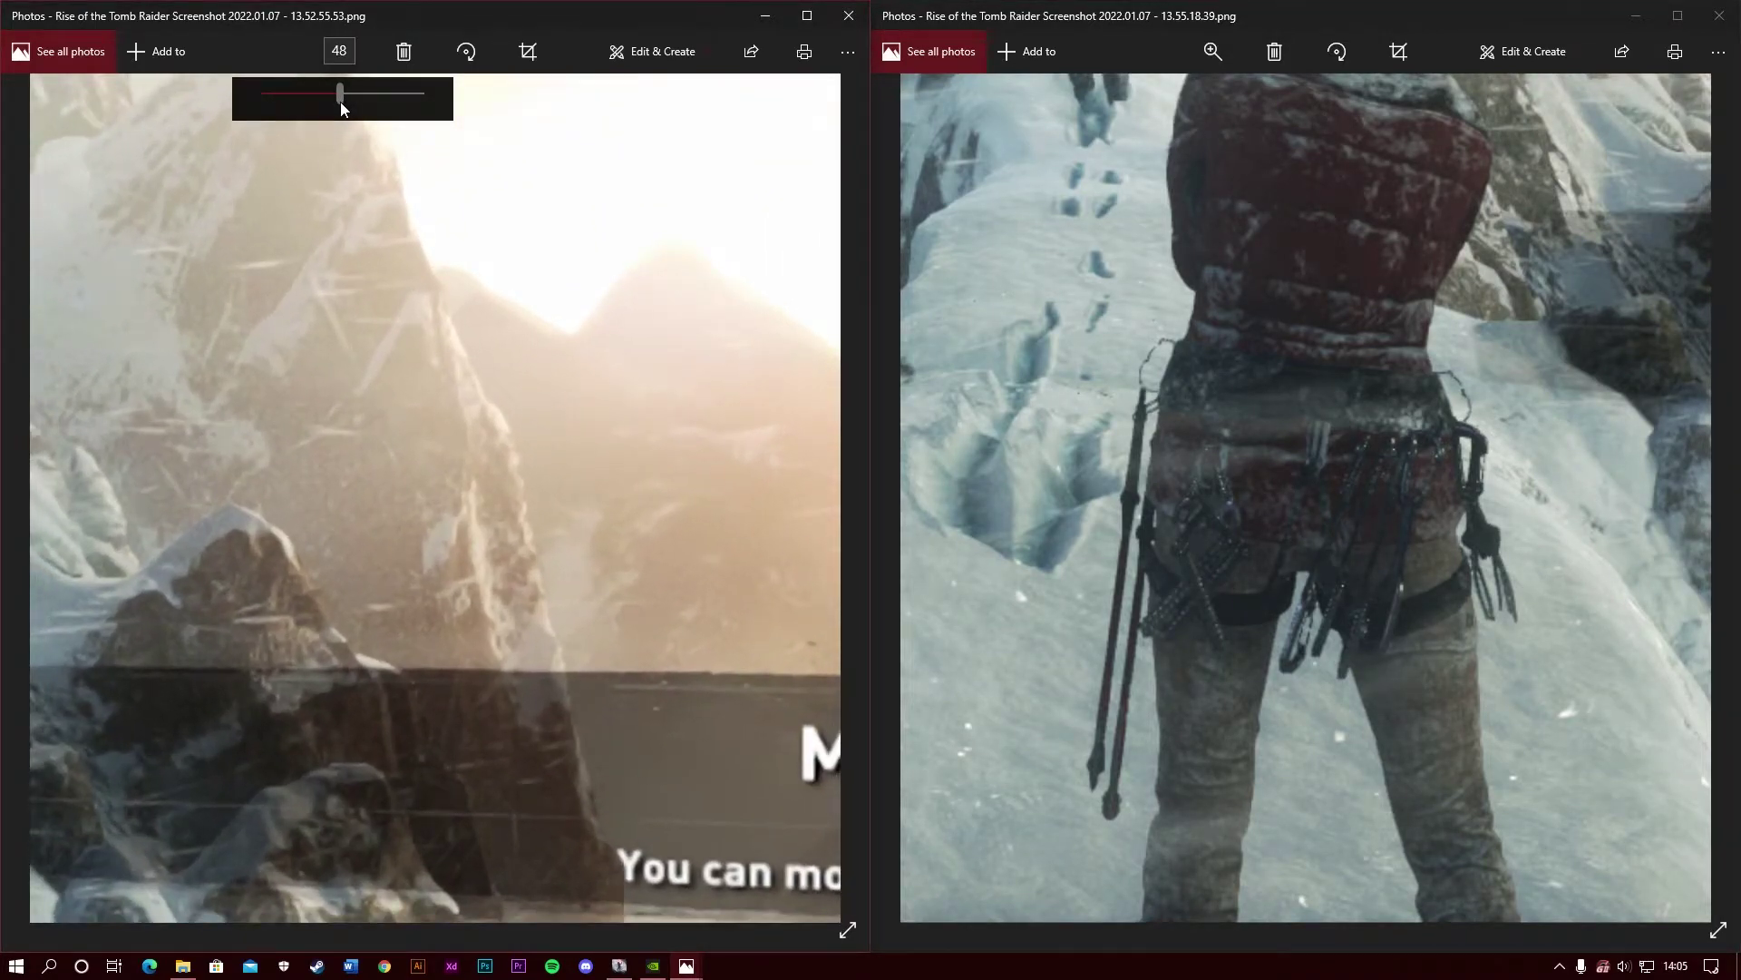
left_click_drag(342, 103, 326, 105)
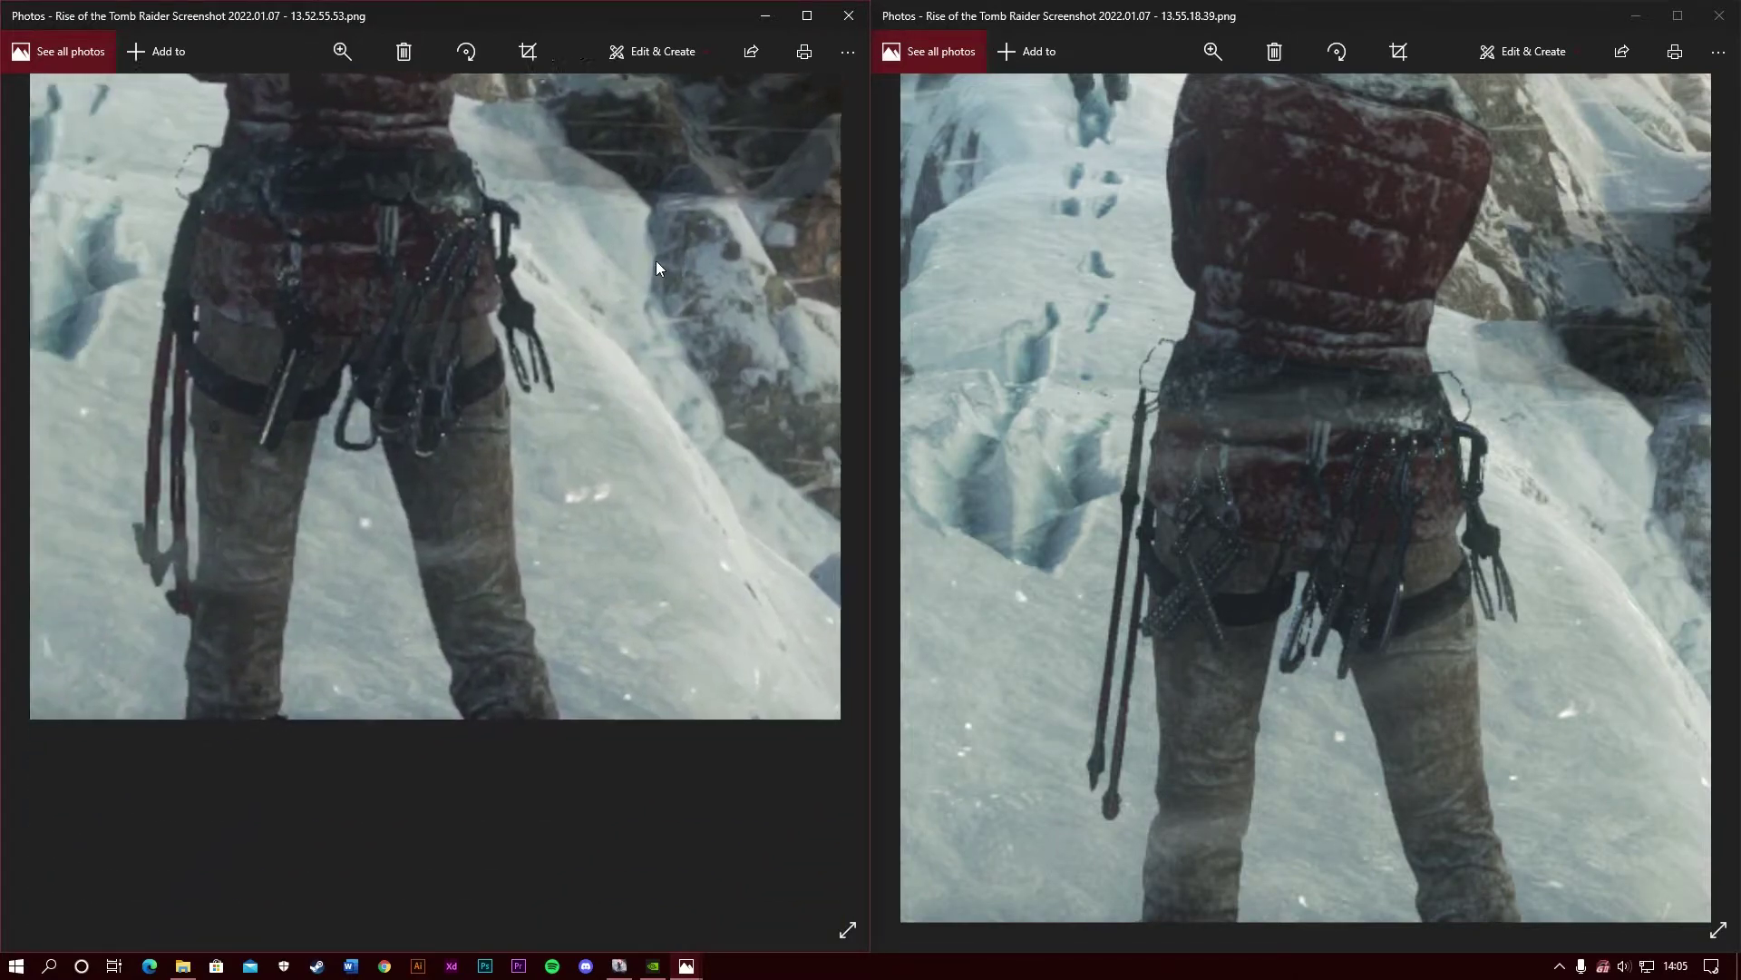
scroll(681, 265, "up", 2)
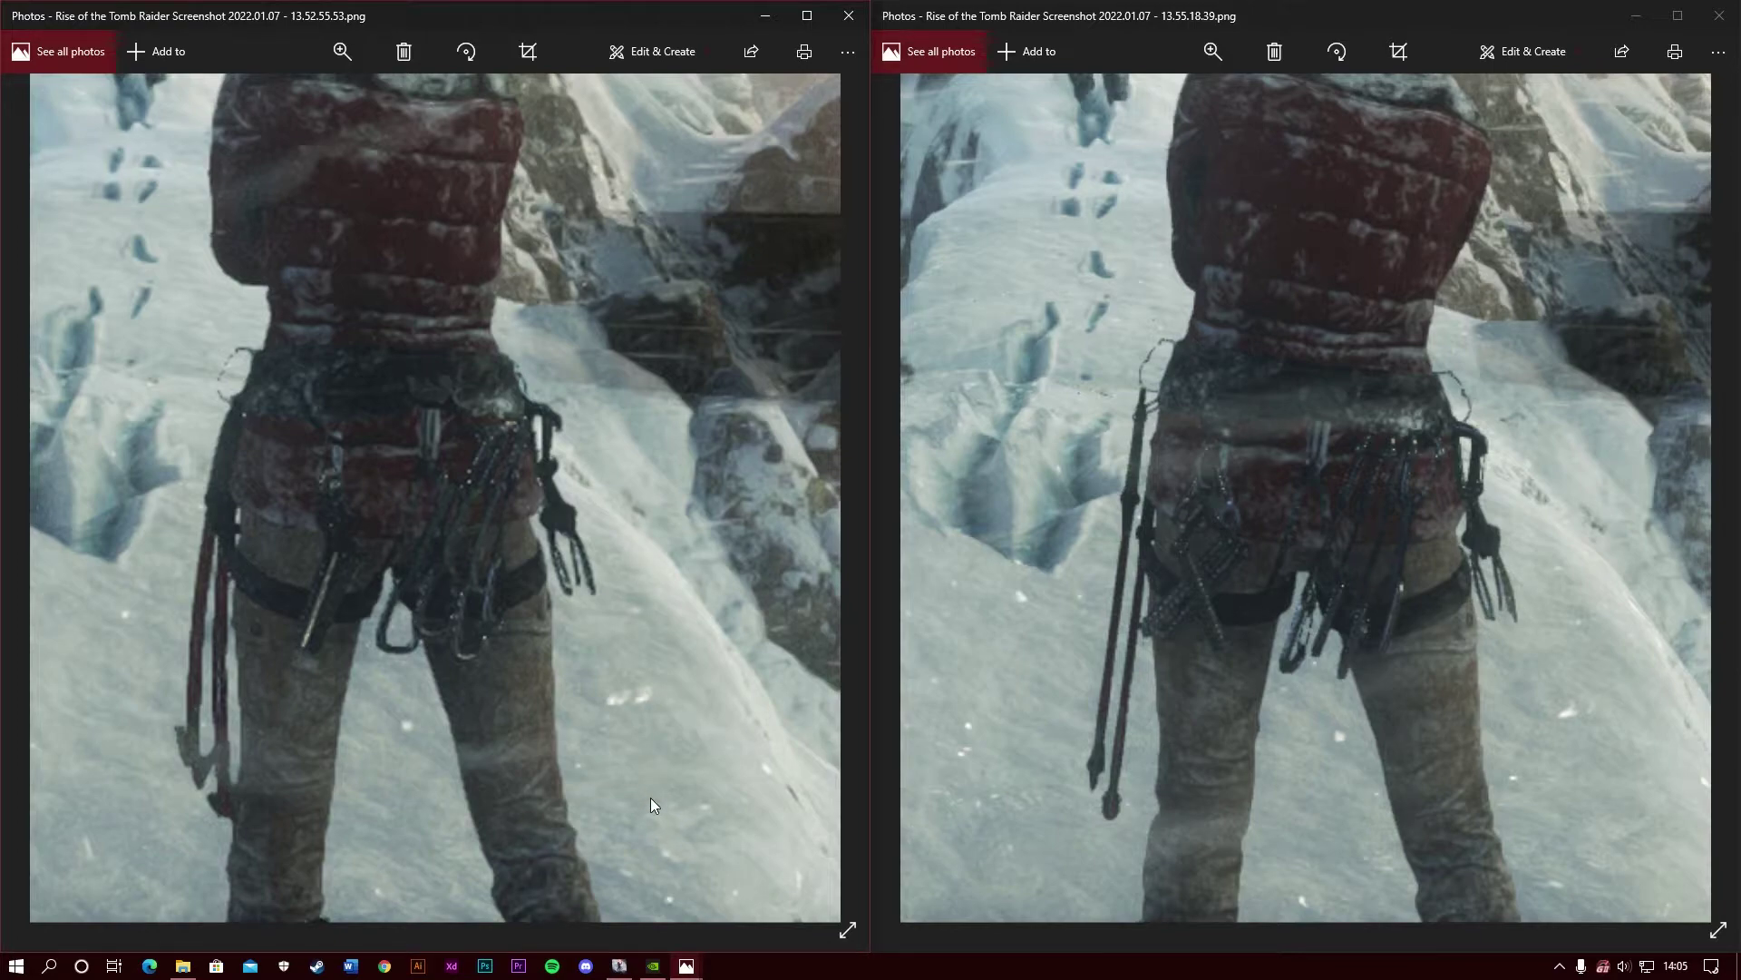
Step: Compare the snow footprints, the climber's jacket and the distant figure in both magnified screenshots
left_click_drag(1080, 454, 1339, 470)
left_click_drag(426, 497, 733, 488)
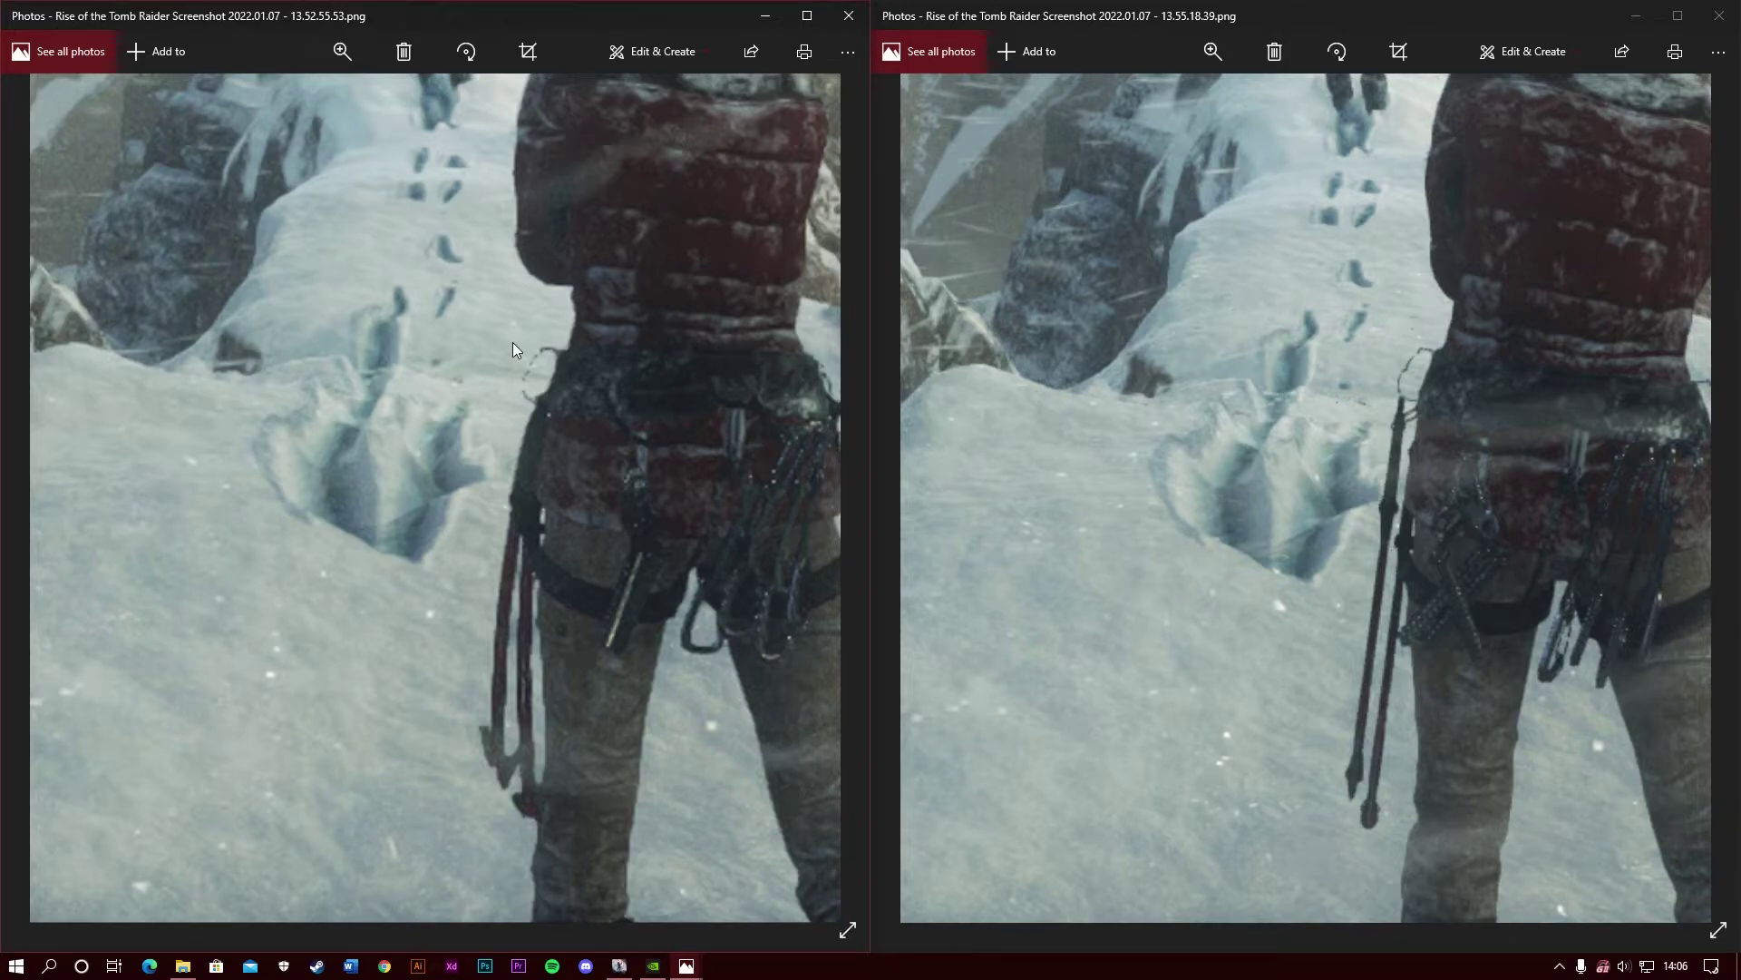
left_click_drag(586, 229, 370, 557)
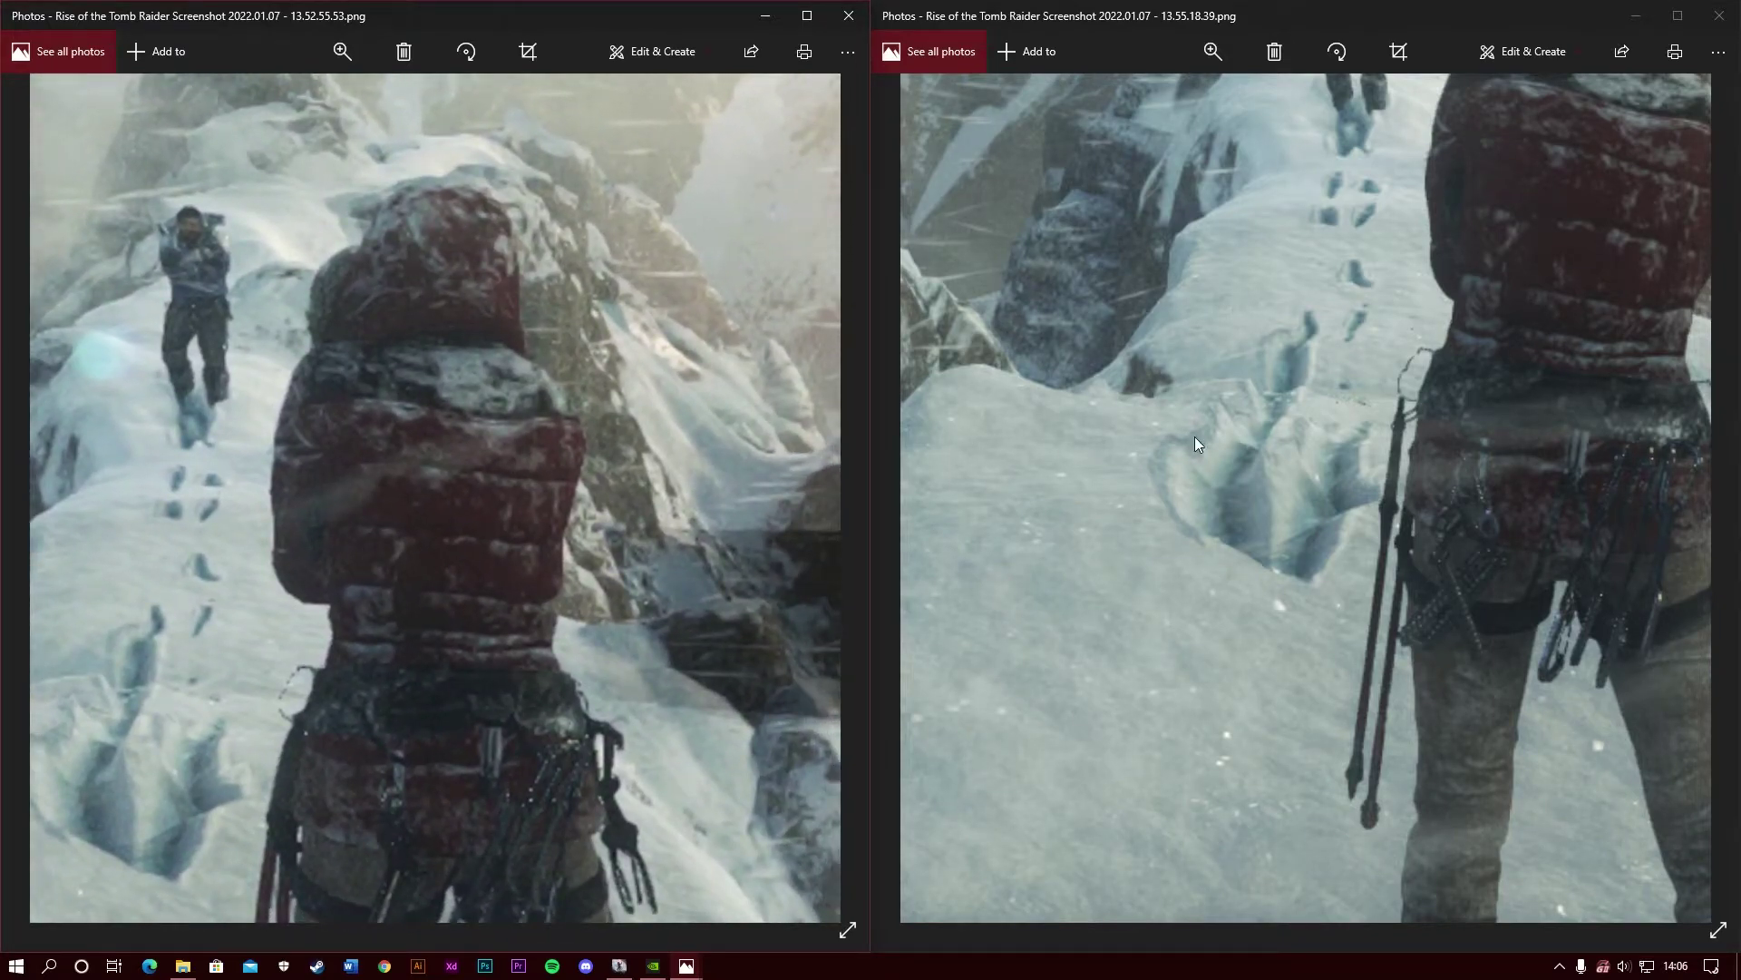
double_click(1141, 645)
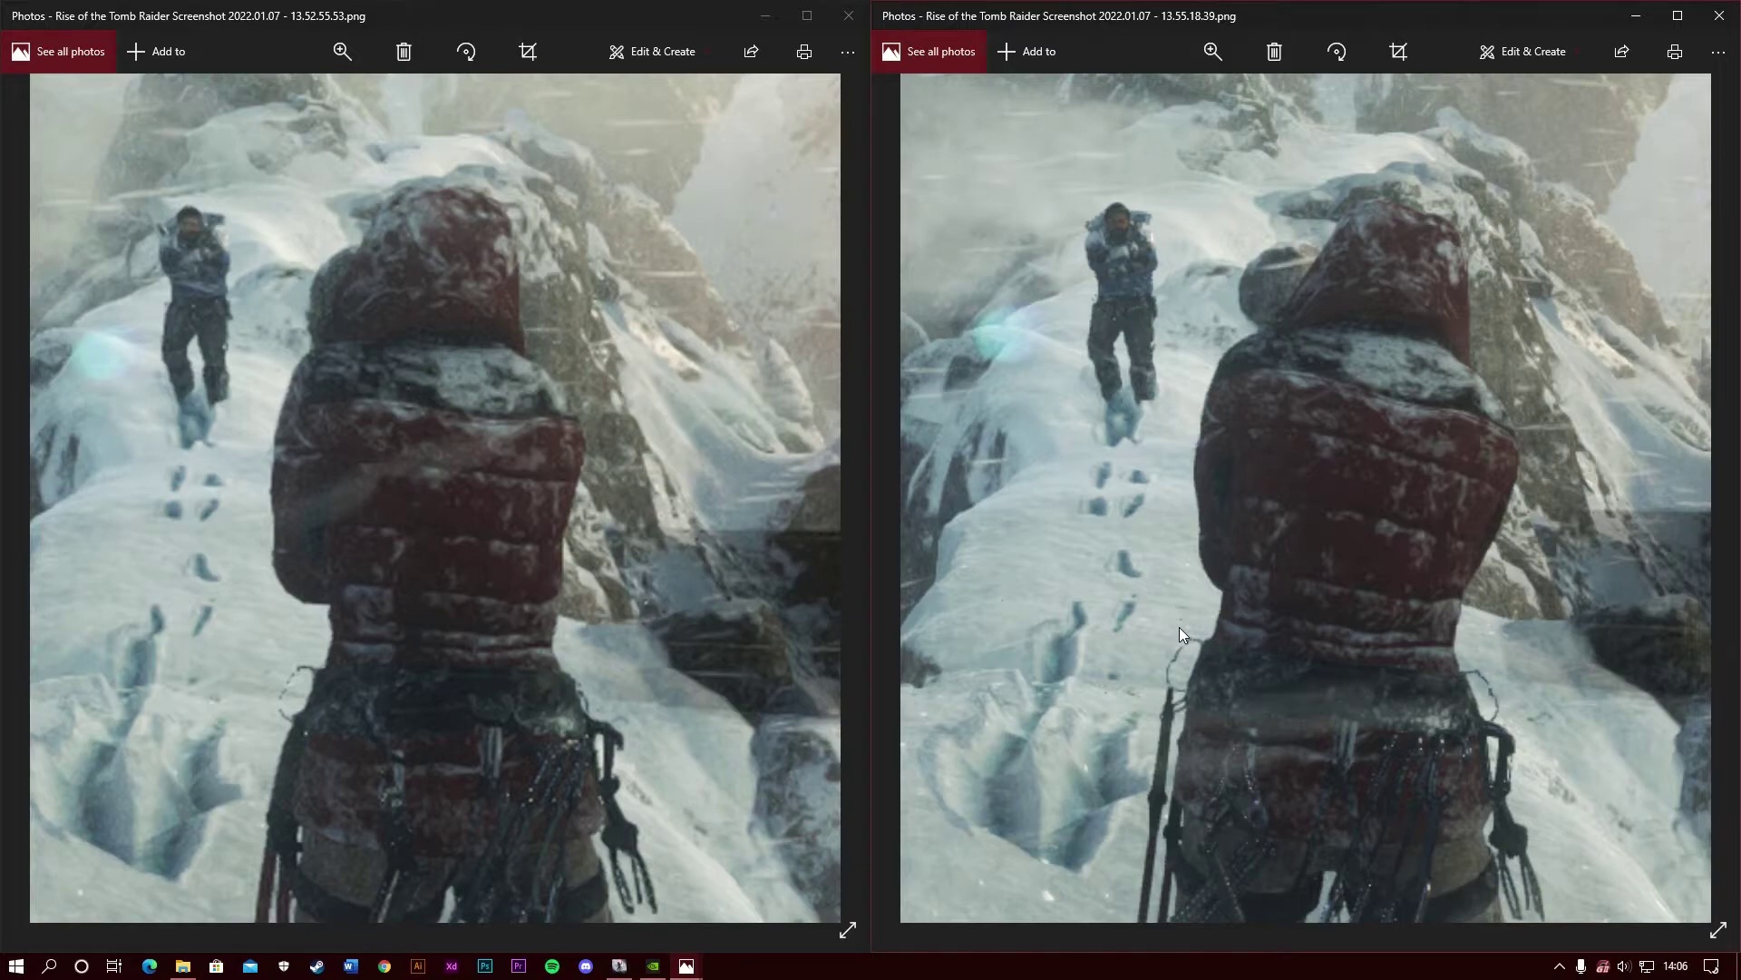
scroll(459, 487, "up", 1)
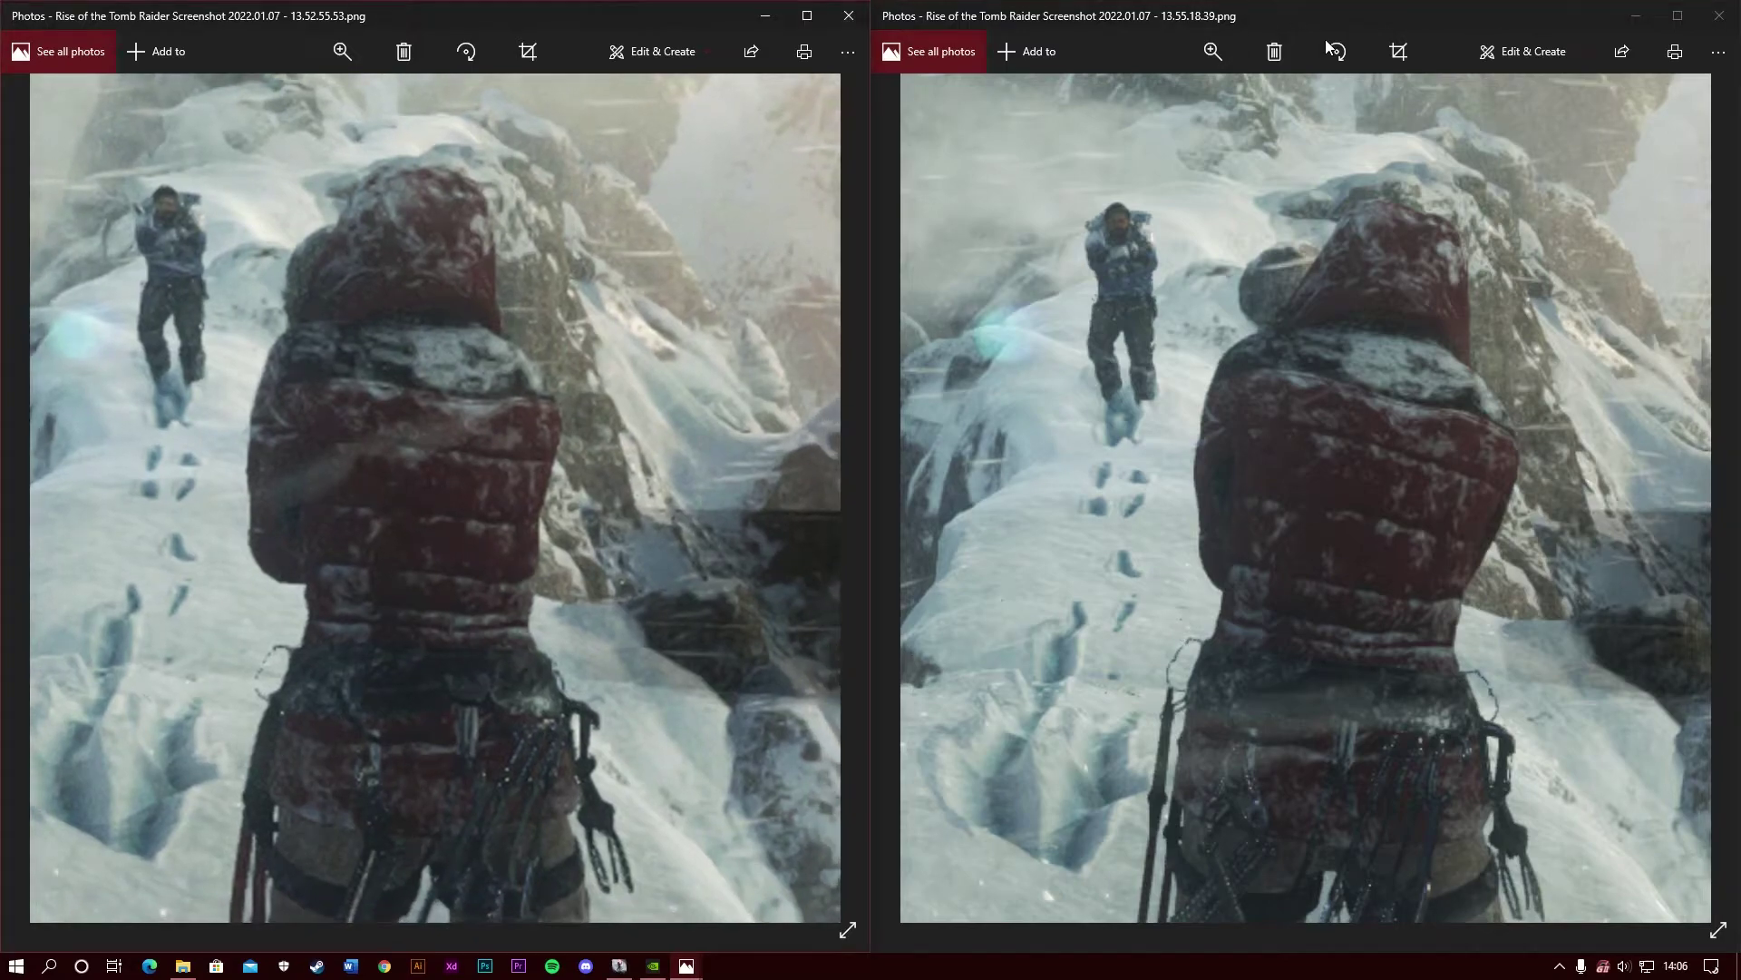
Step: Replace the 13.55.18.39 screenshot with 13.53.36.12 and magnify the two climbers for comparison with 13.52.55.53
left_click(918, 539)
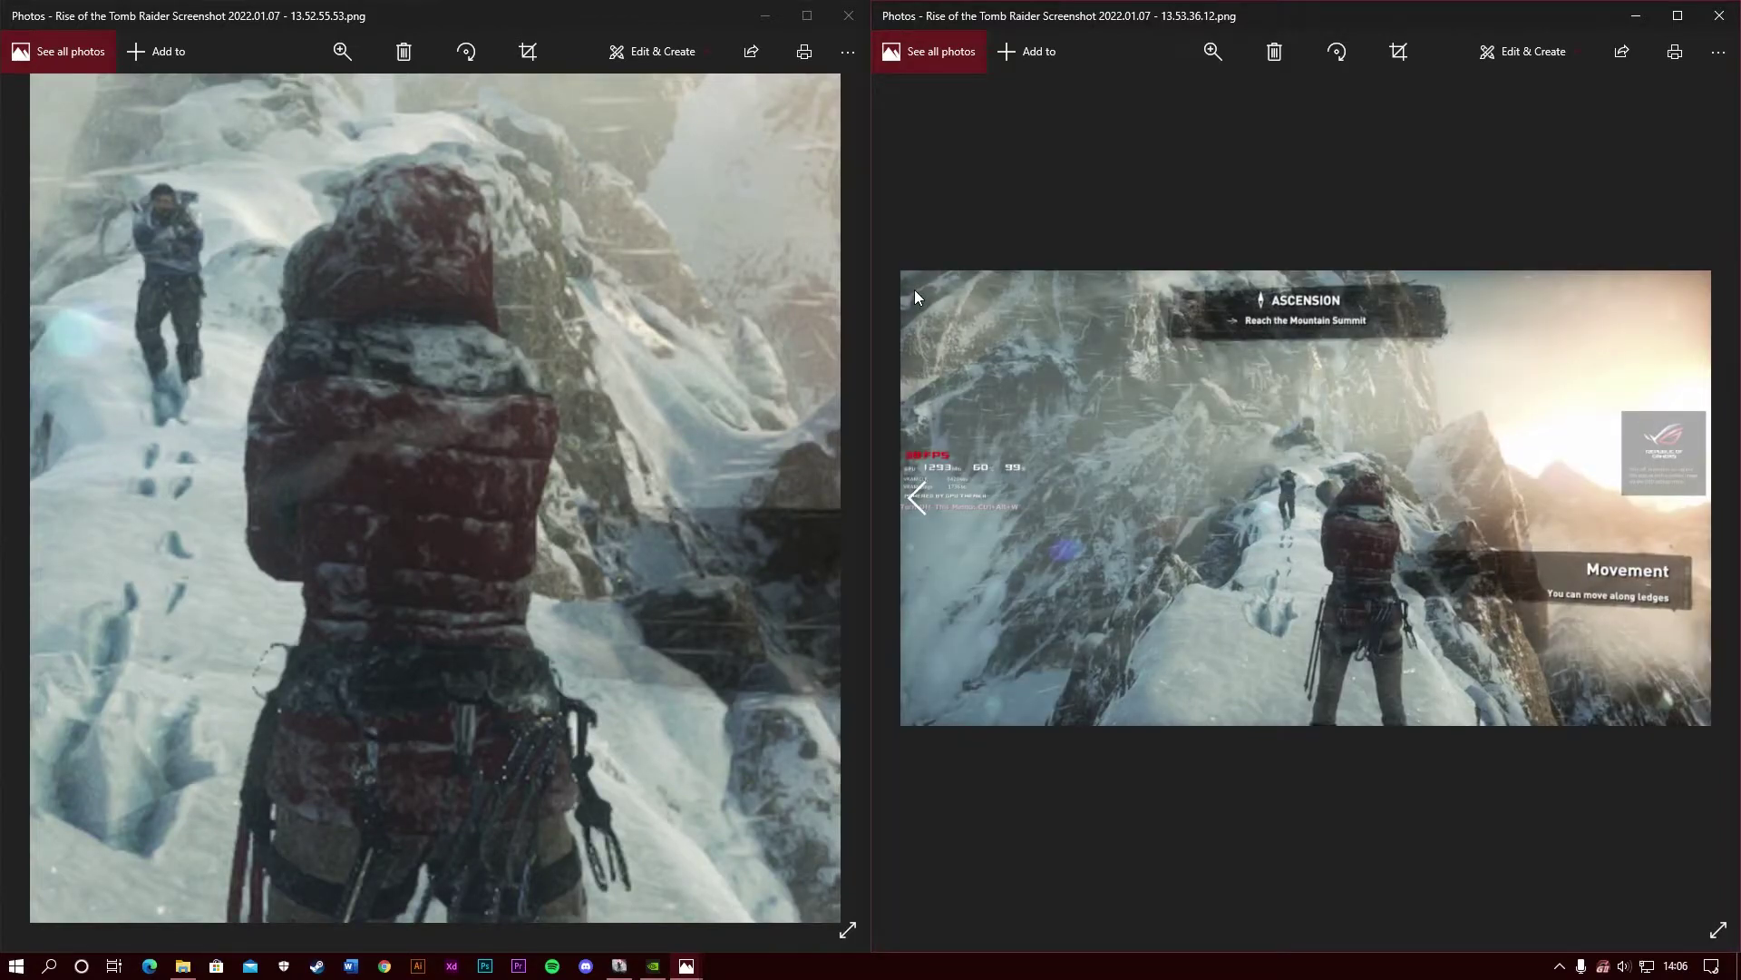
scroll(1413, 538, "up", 3)
left_click(1208, 56)
left_click_drag(1161, 93, 1199, 113)
left_click_drag(1308, 384, 1369, 281)
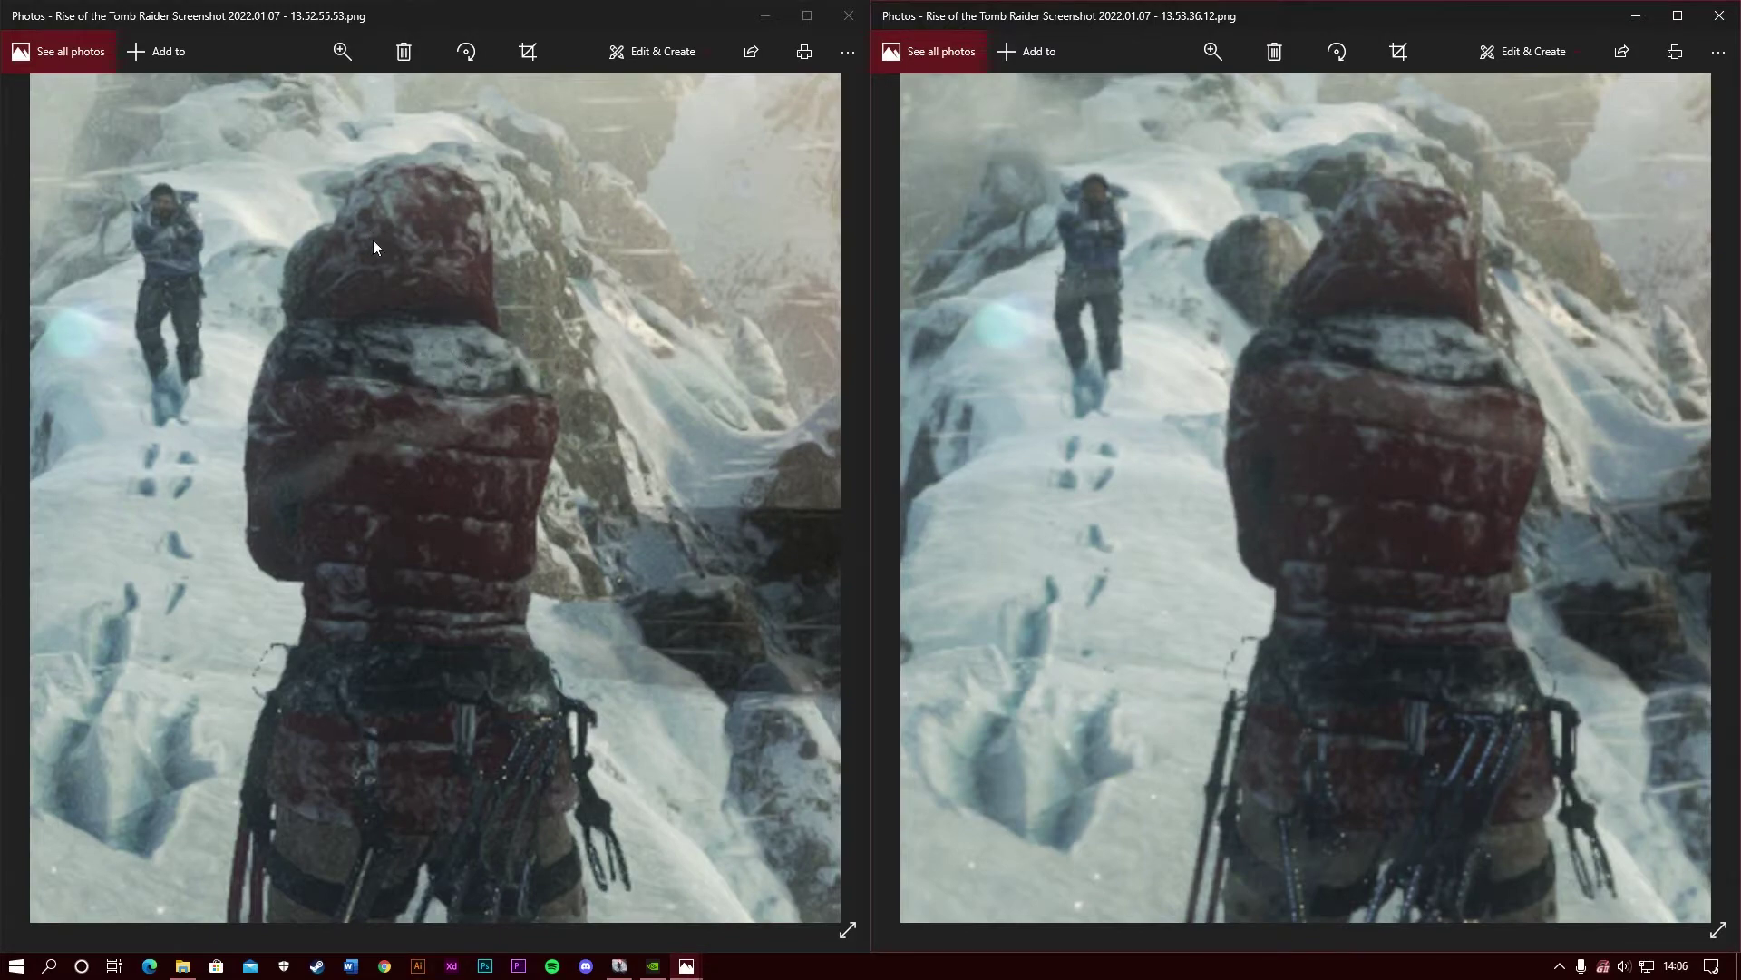
Step: Bring back the 13.55.18.39 screenshot and magnify the climbers at zoom level 40
left_click(1697, 525)
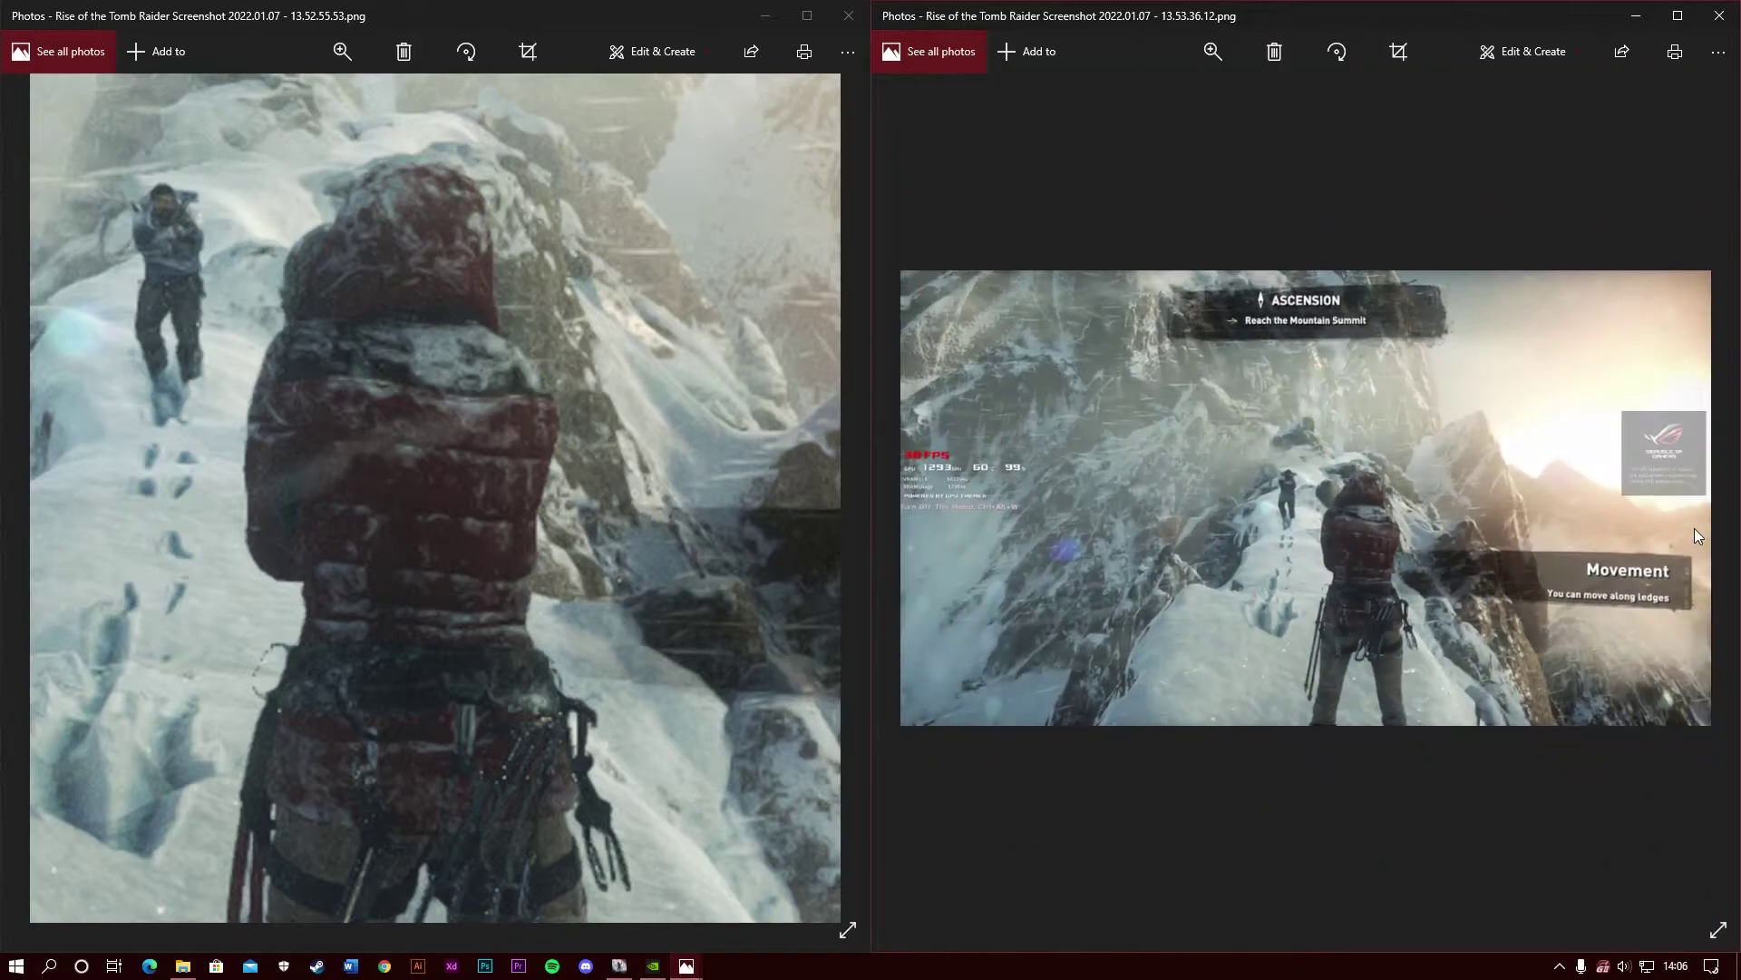
left_click(1694, 528)
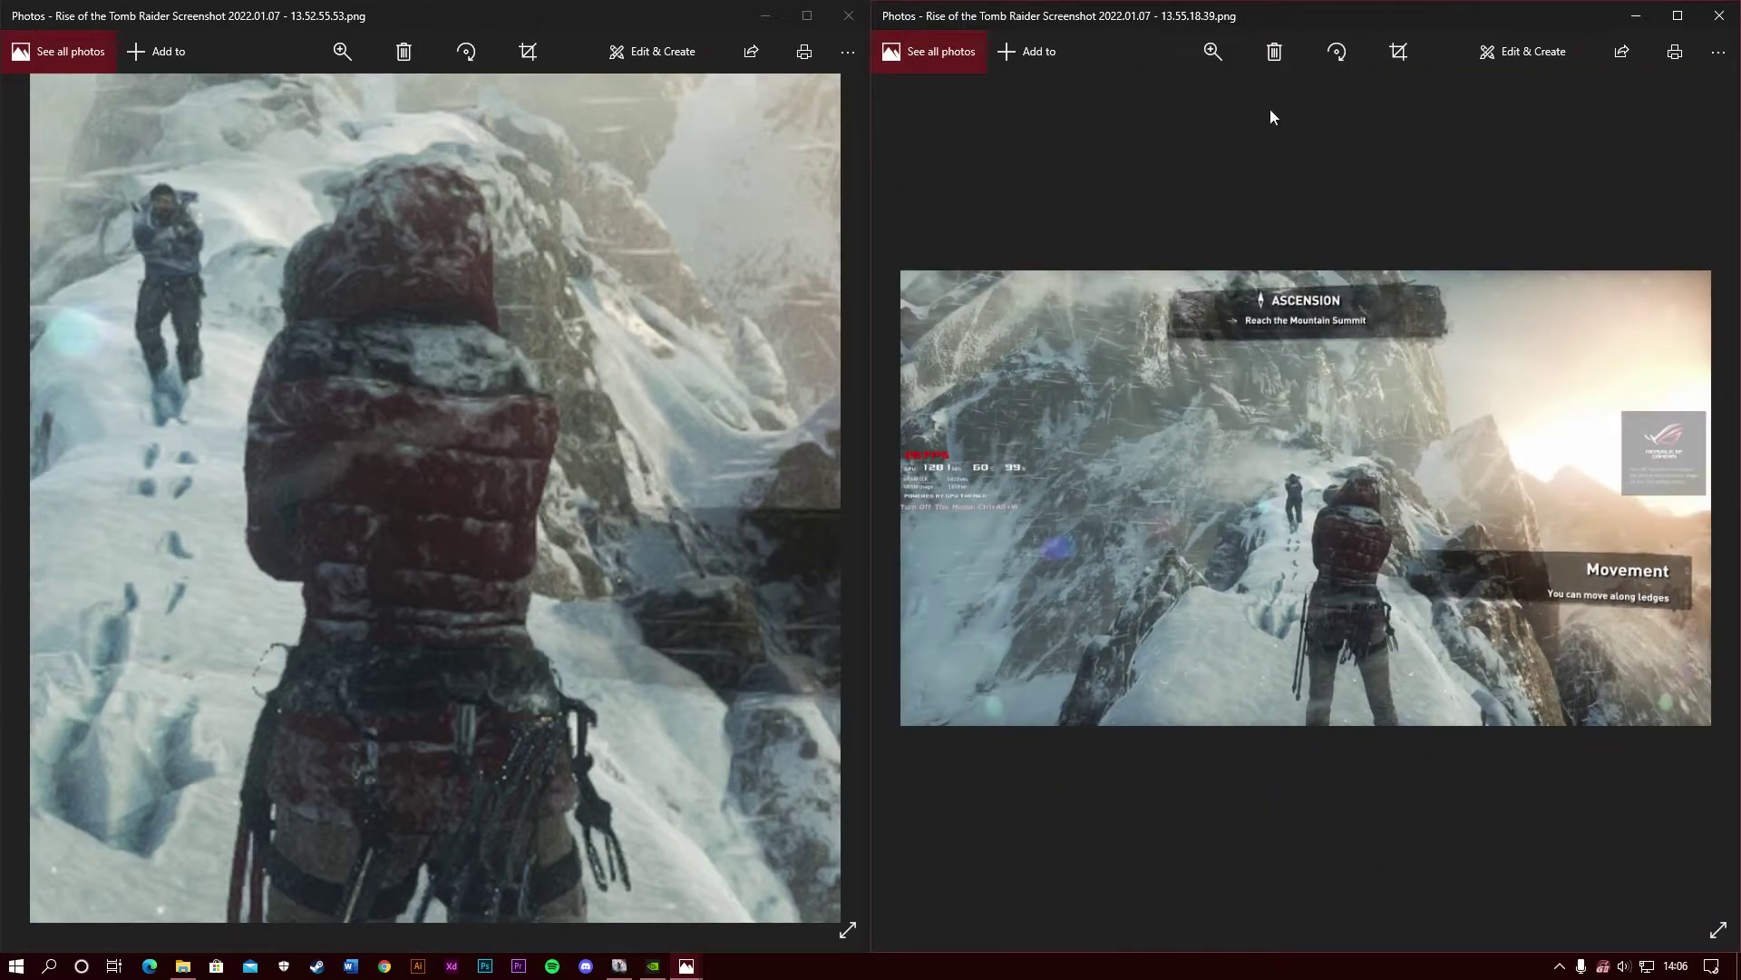
left_click(1215, 53)
left_click_drag(1152, 111, 1199, 116)
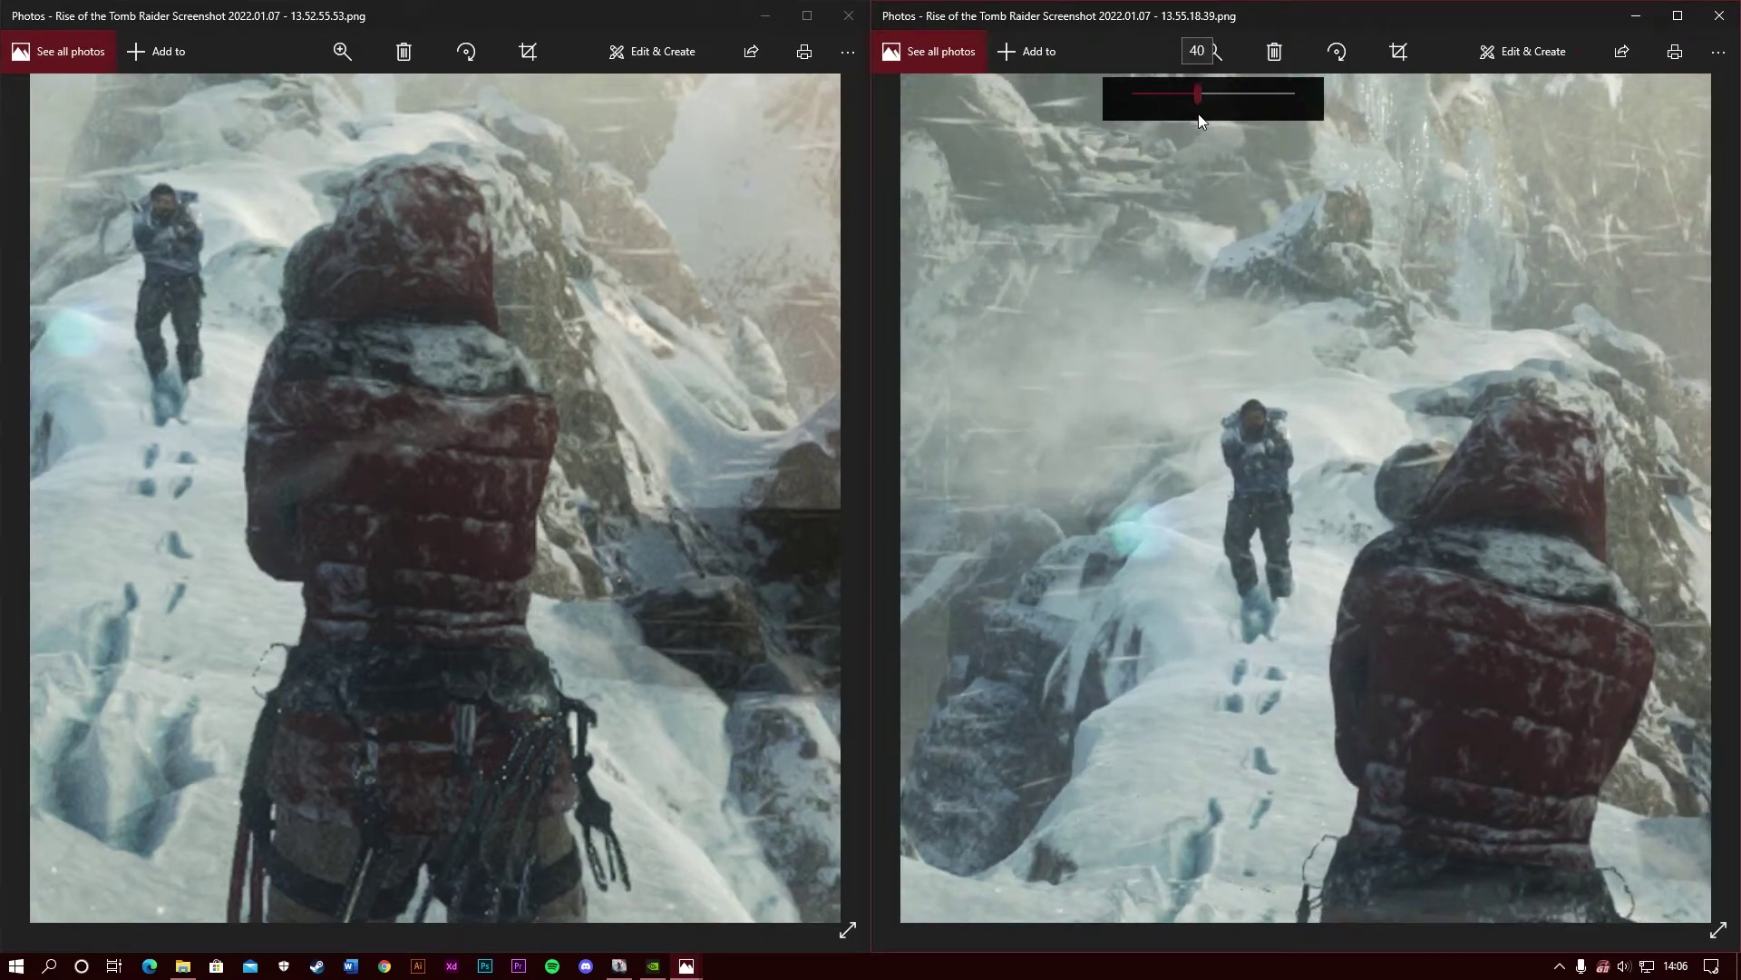
scroll(1410, 465, "down", 3)
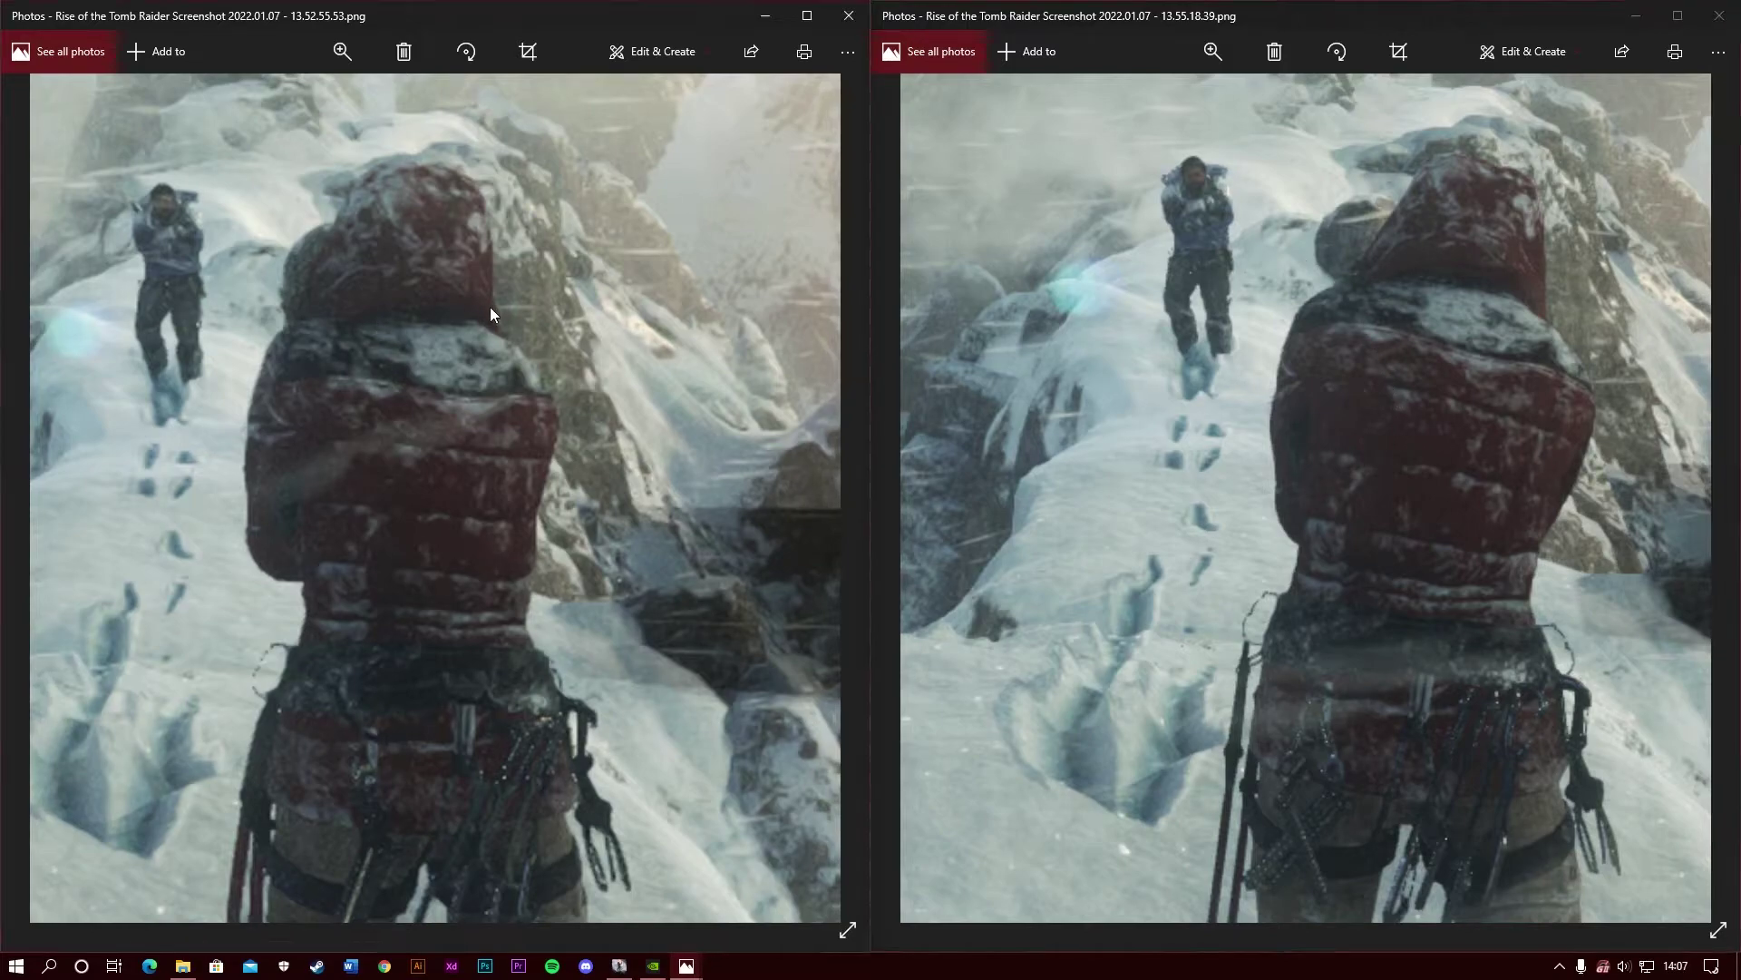
Step: Match the framing and magnification of the climbers in the 13.52.55.53 and 13.55.18.39 screenshots
left_click_drag(489, 307, 549, 309)
left_click(1198, 64)
left_click_drag(1204, 94, 1199, 99)
left_click(1255, 303)
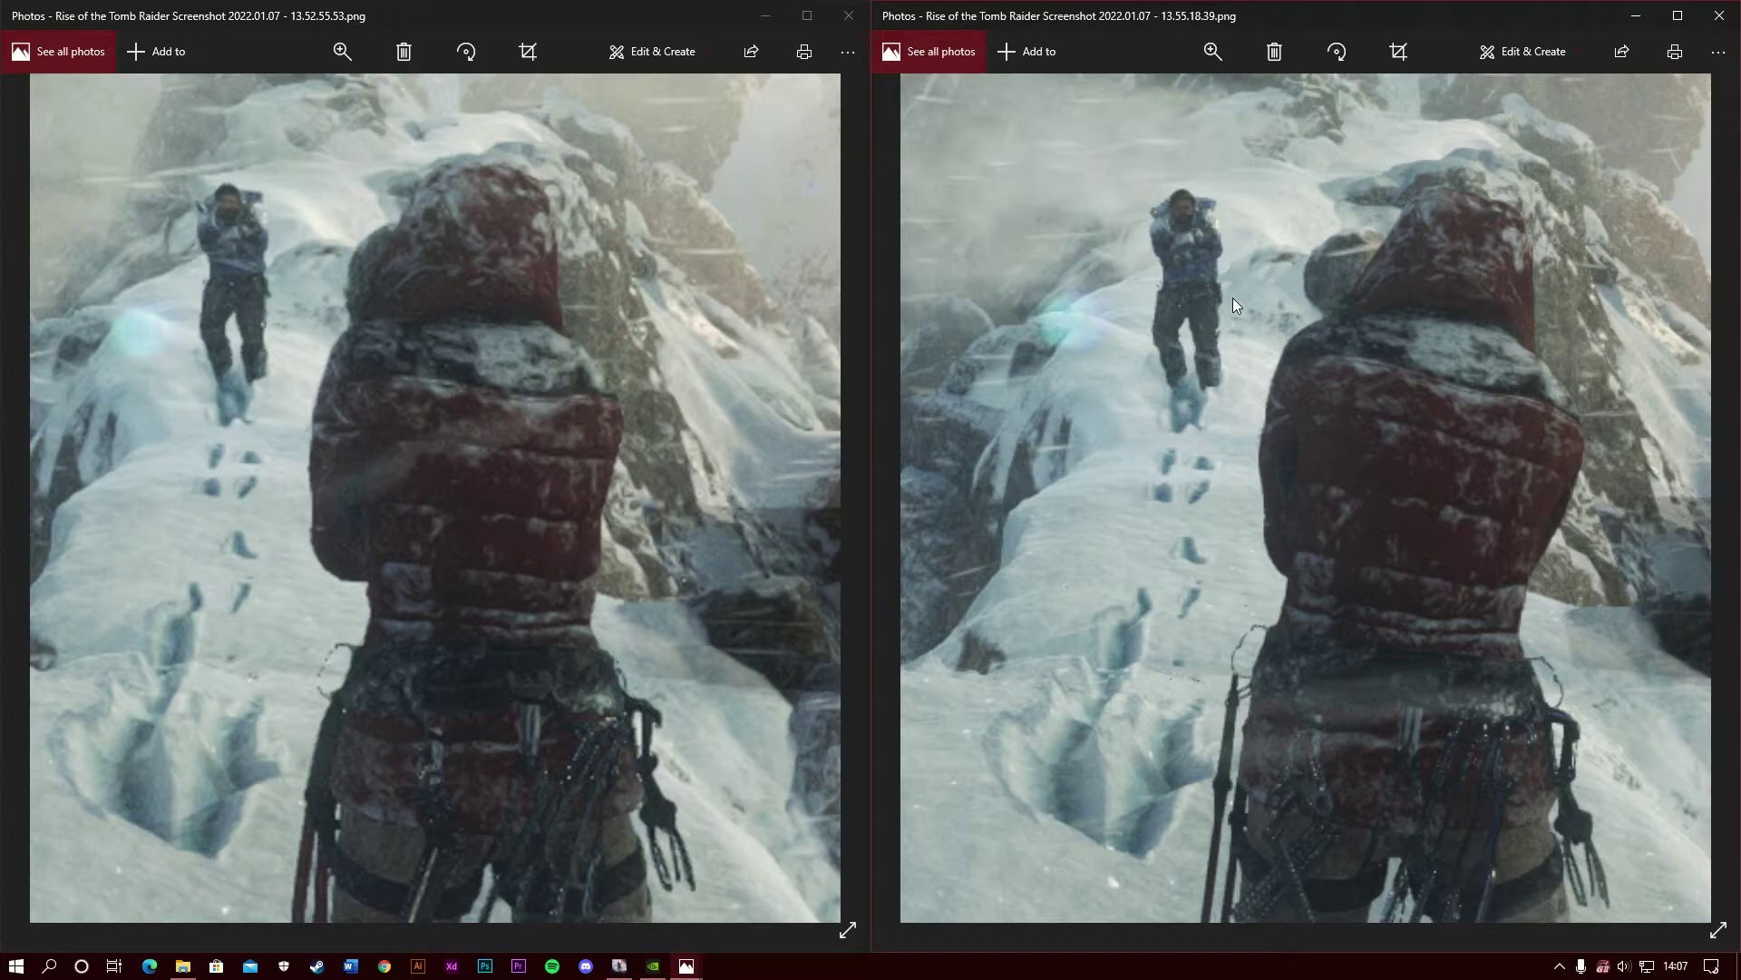
Step: Compare the GPU Tweak performance overlays with the FPS readings in both screenshots
left_click(308, 442)
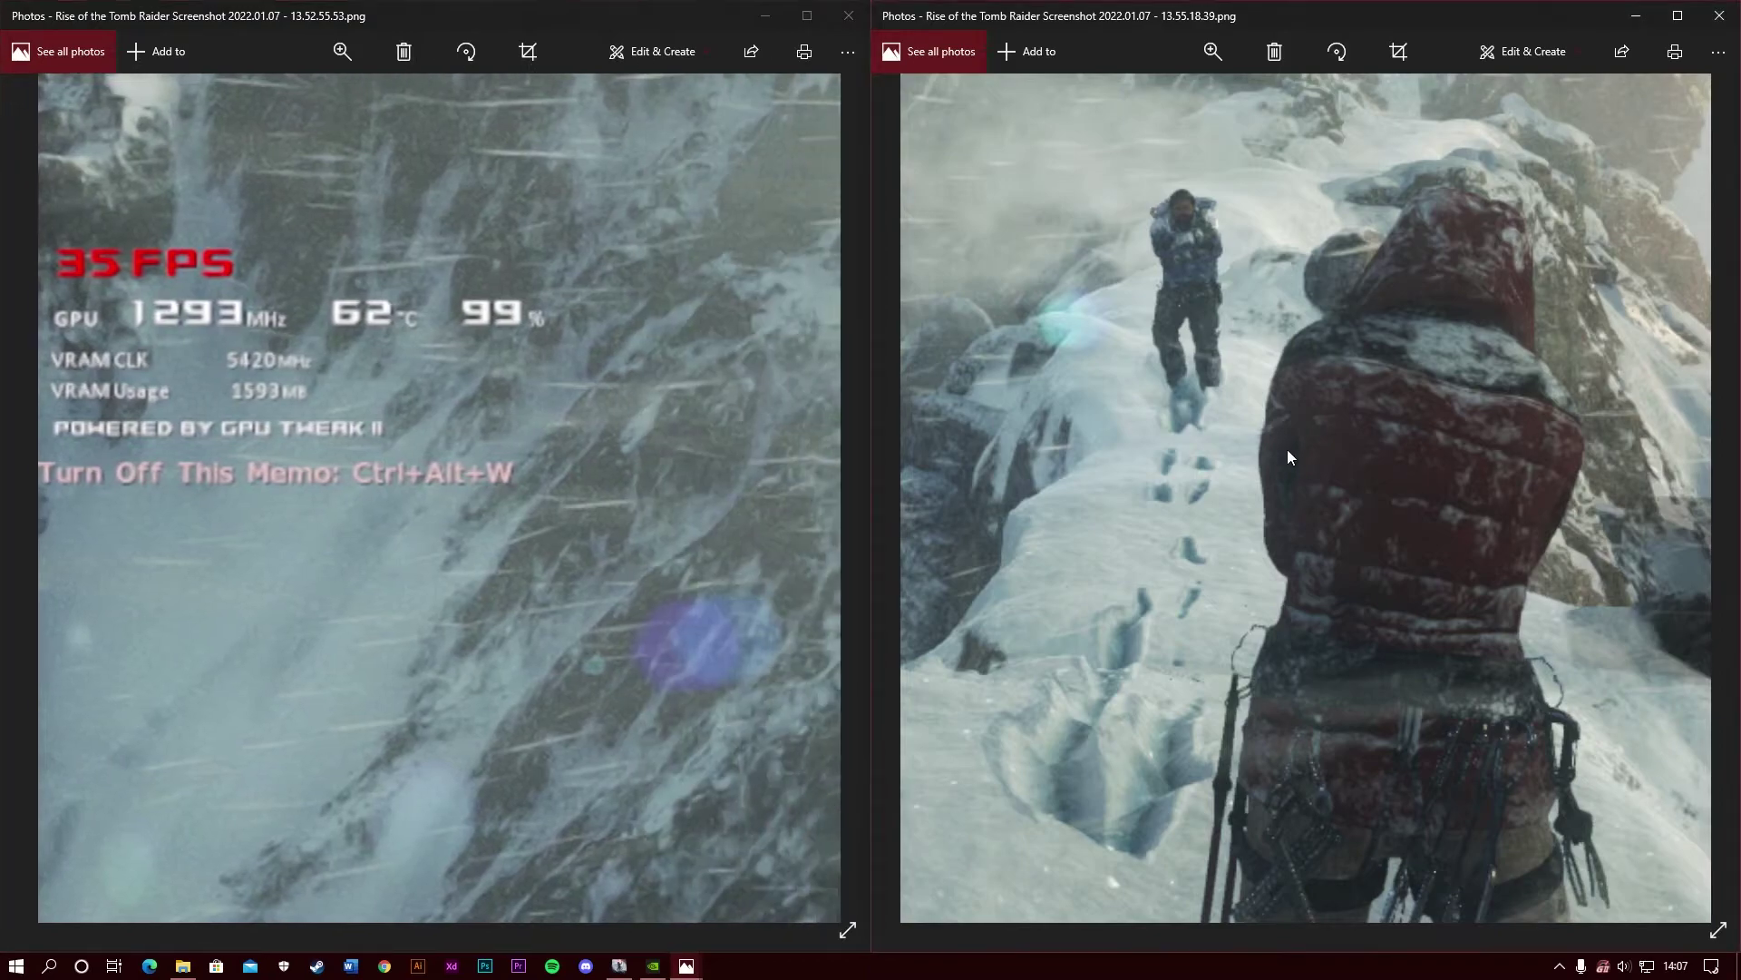
left_click(1287, 449)
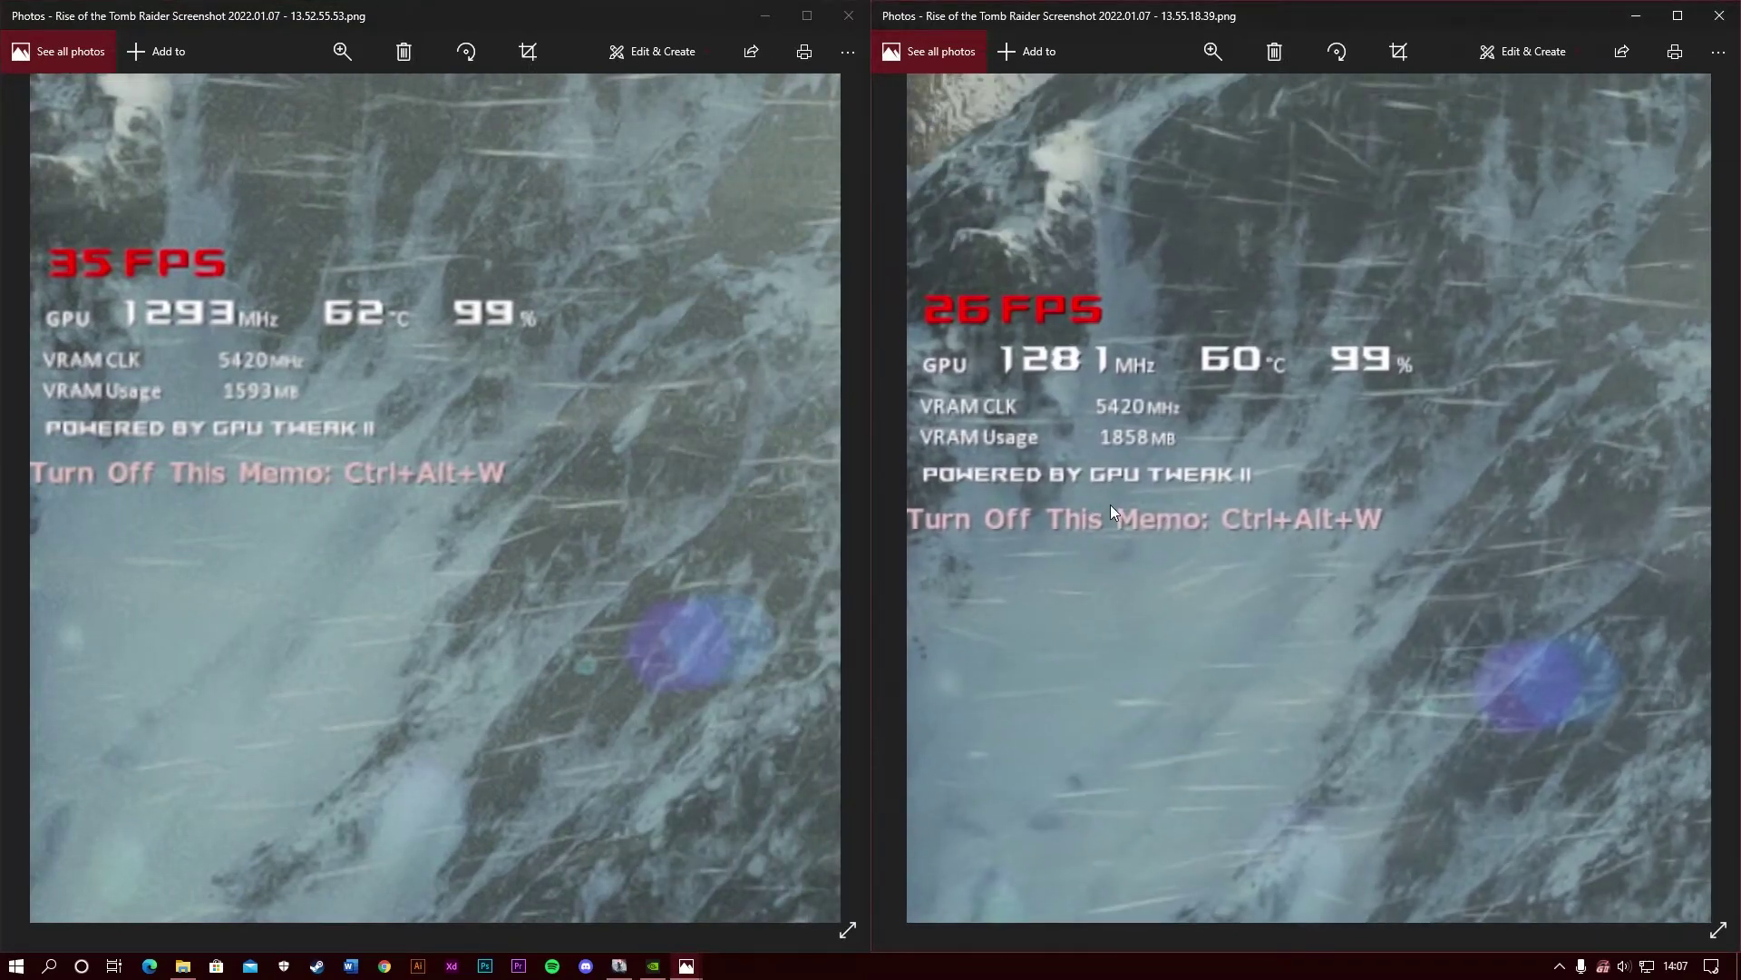
left_click(508, 468)
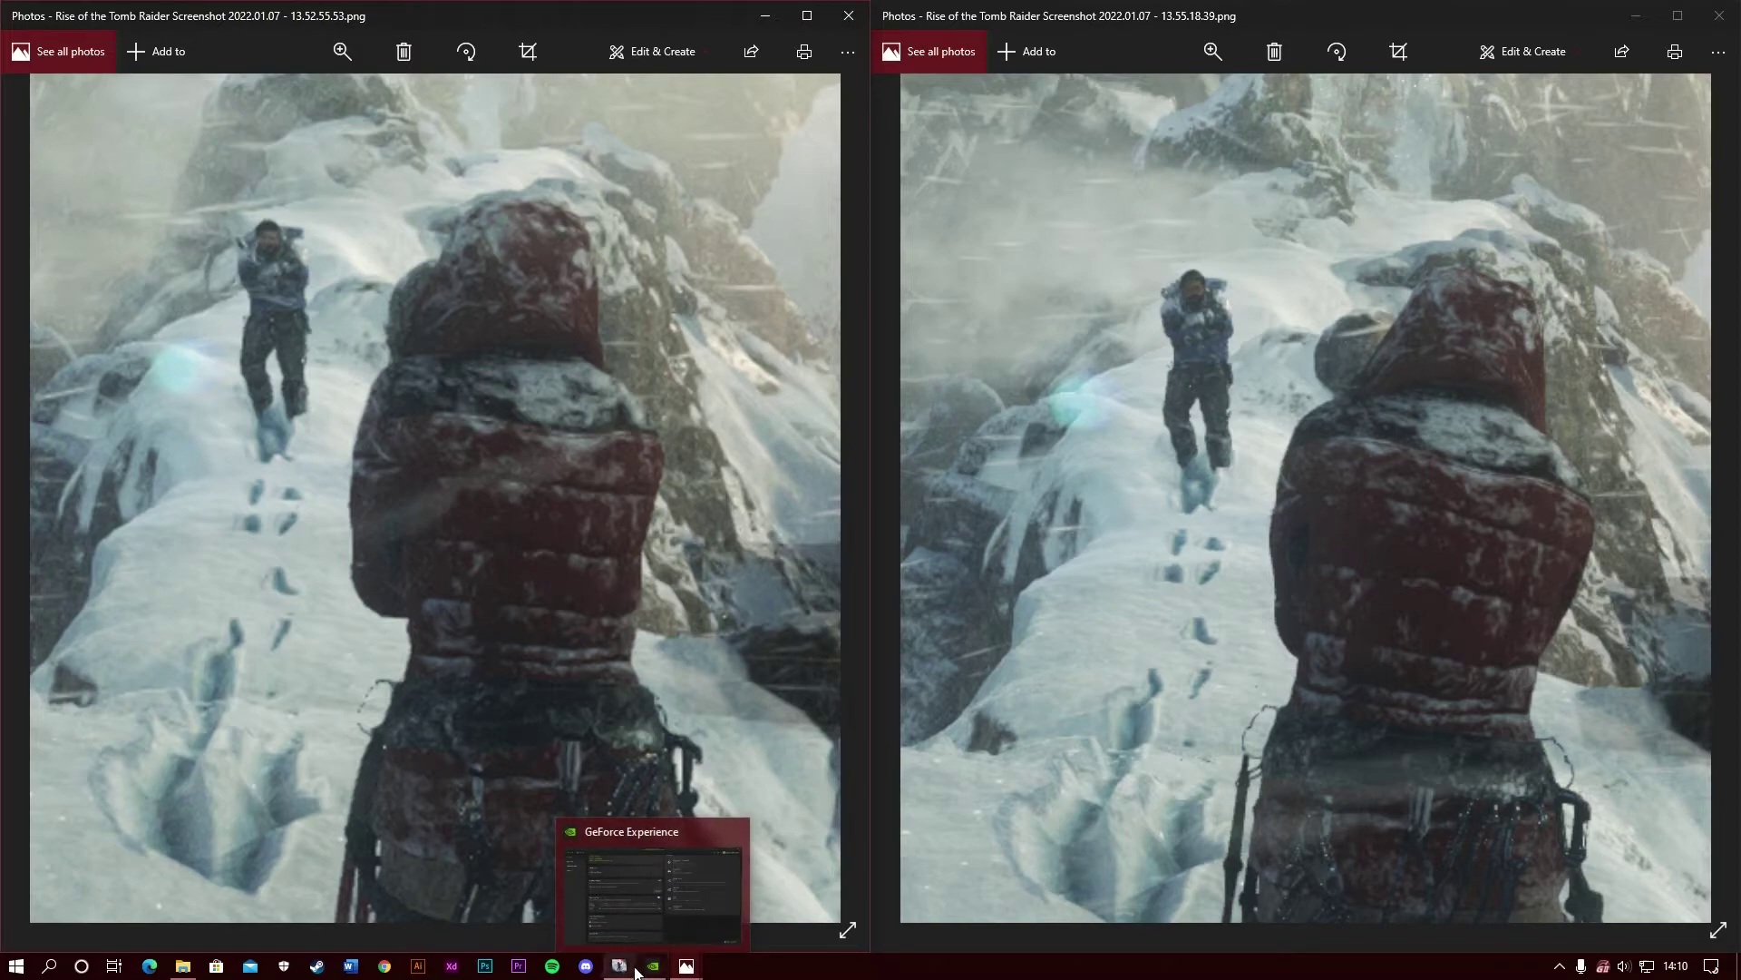
mouse_move(635, 971)
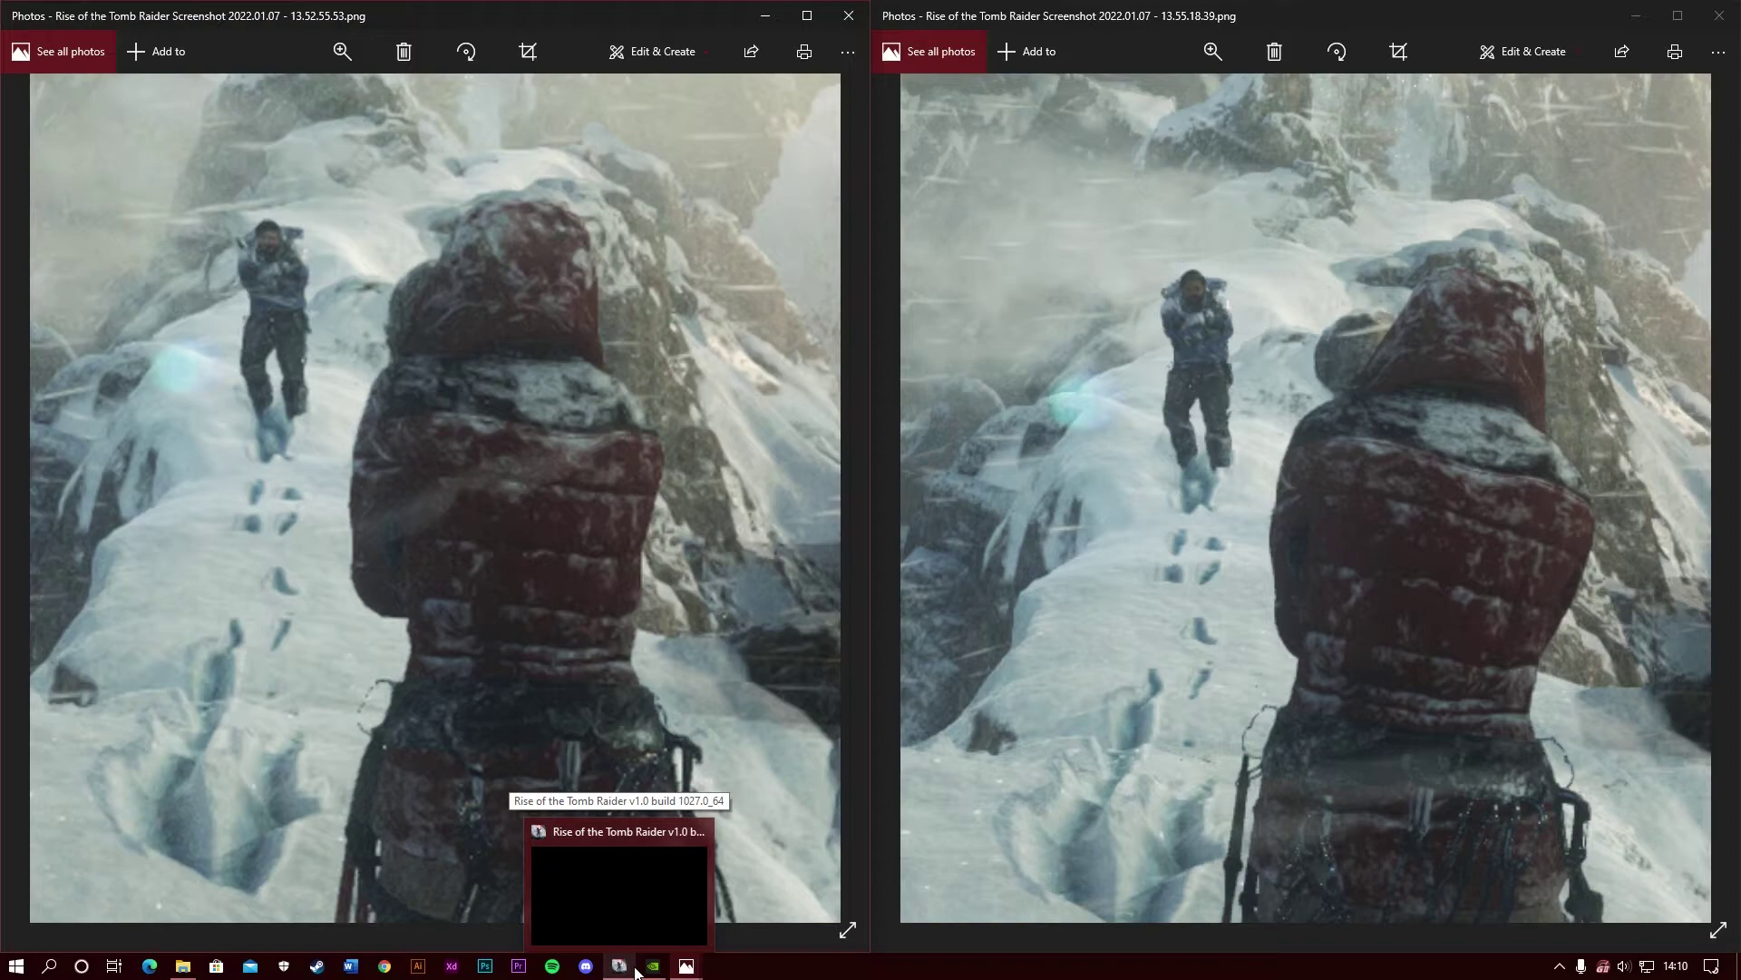
mouse_move(686, 966)
left_click(707, 938)
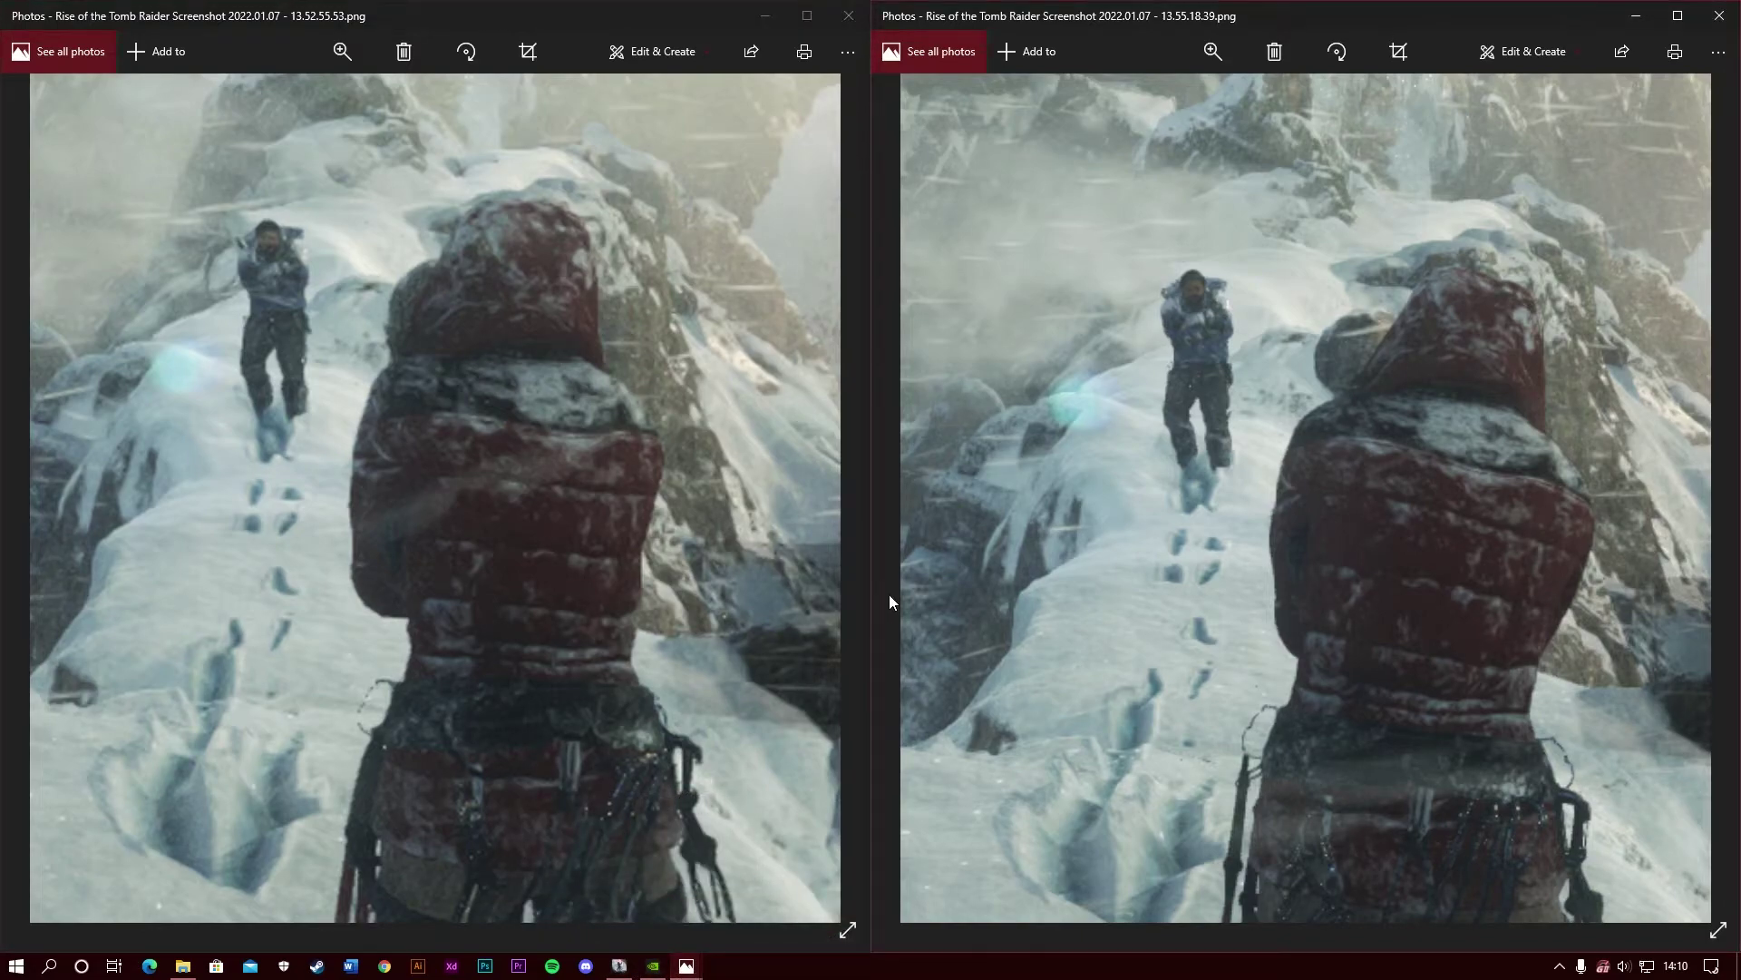
left_click(689, 649)
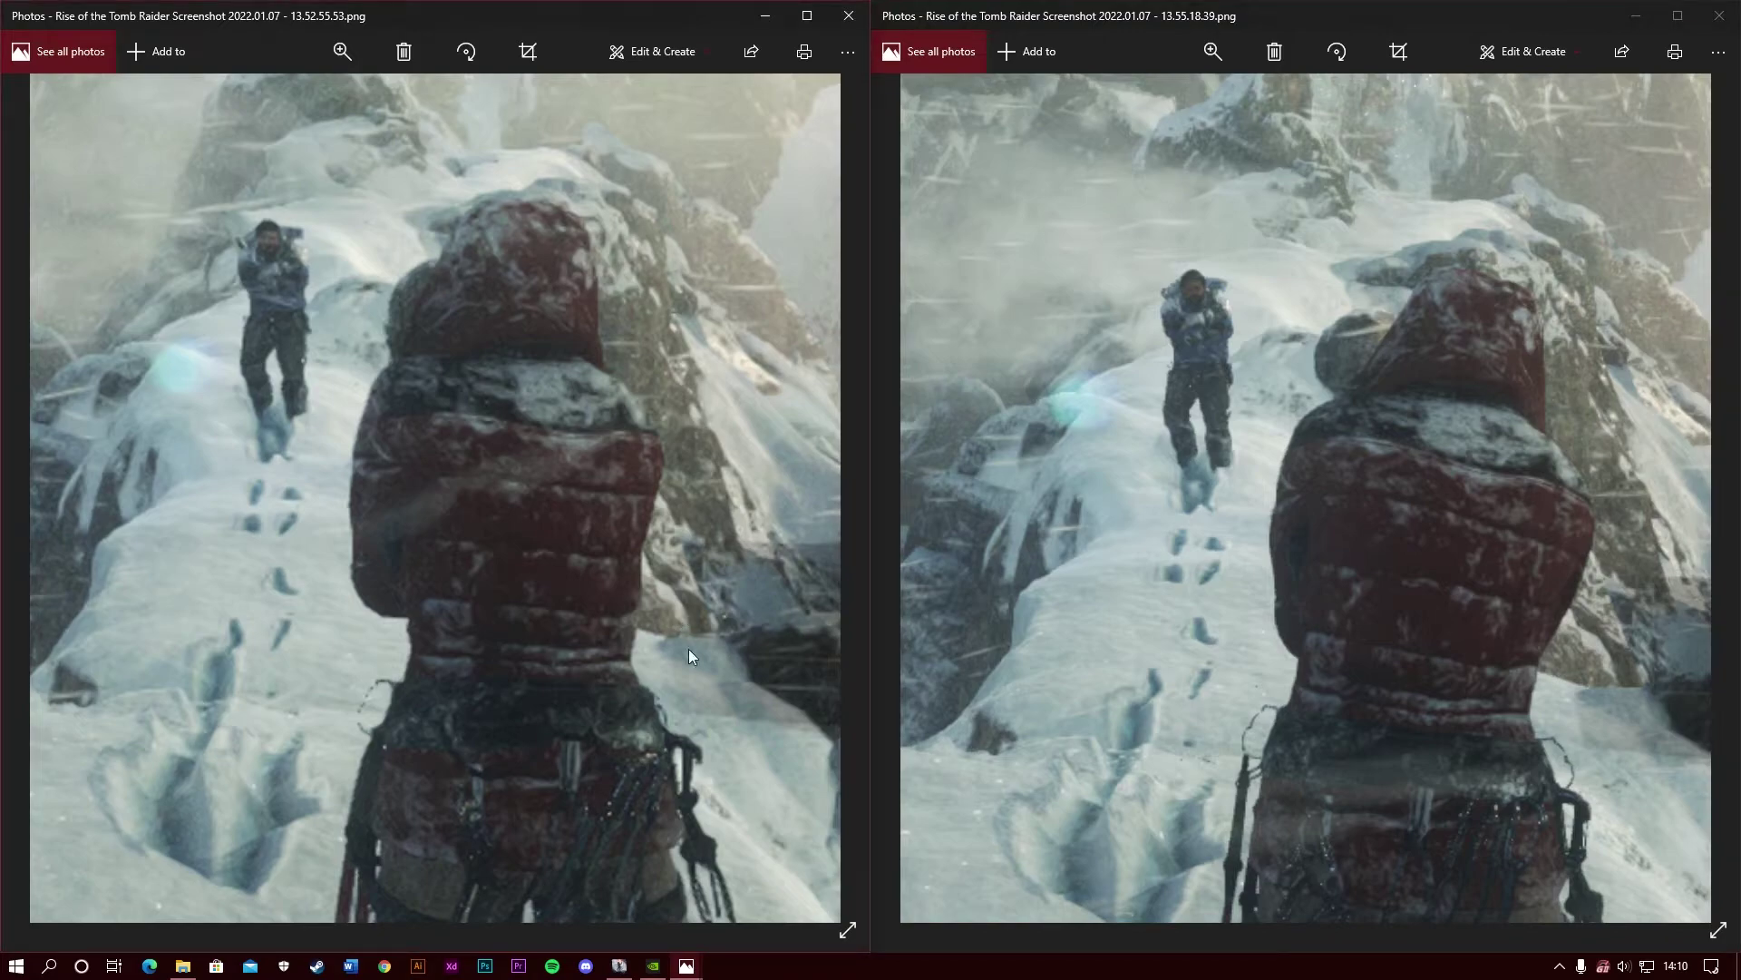
left_click(666, 969)
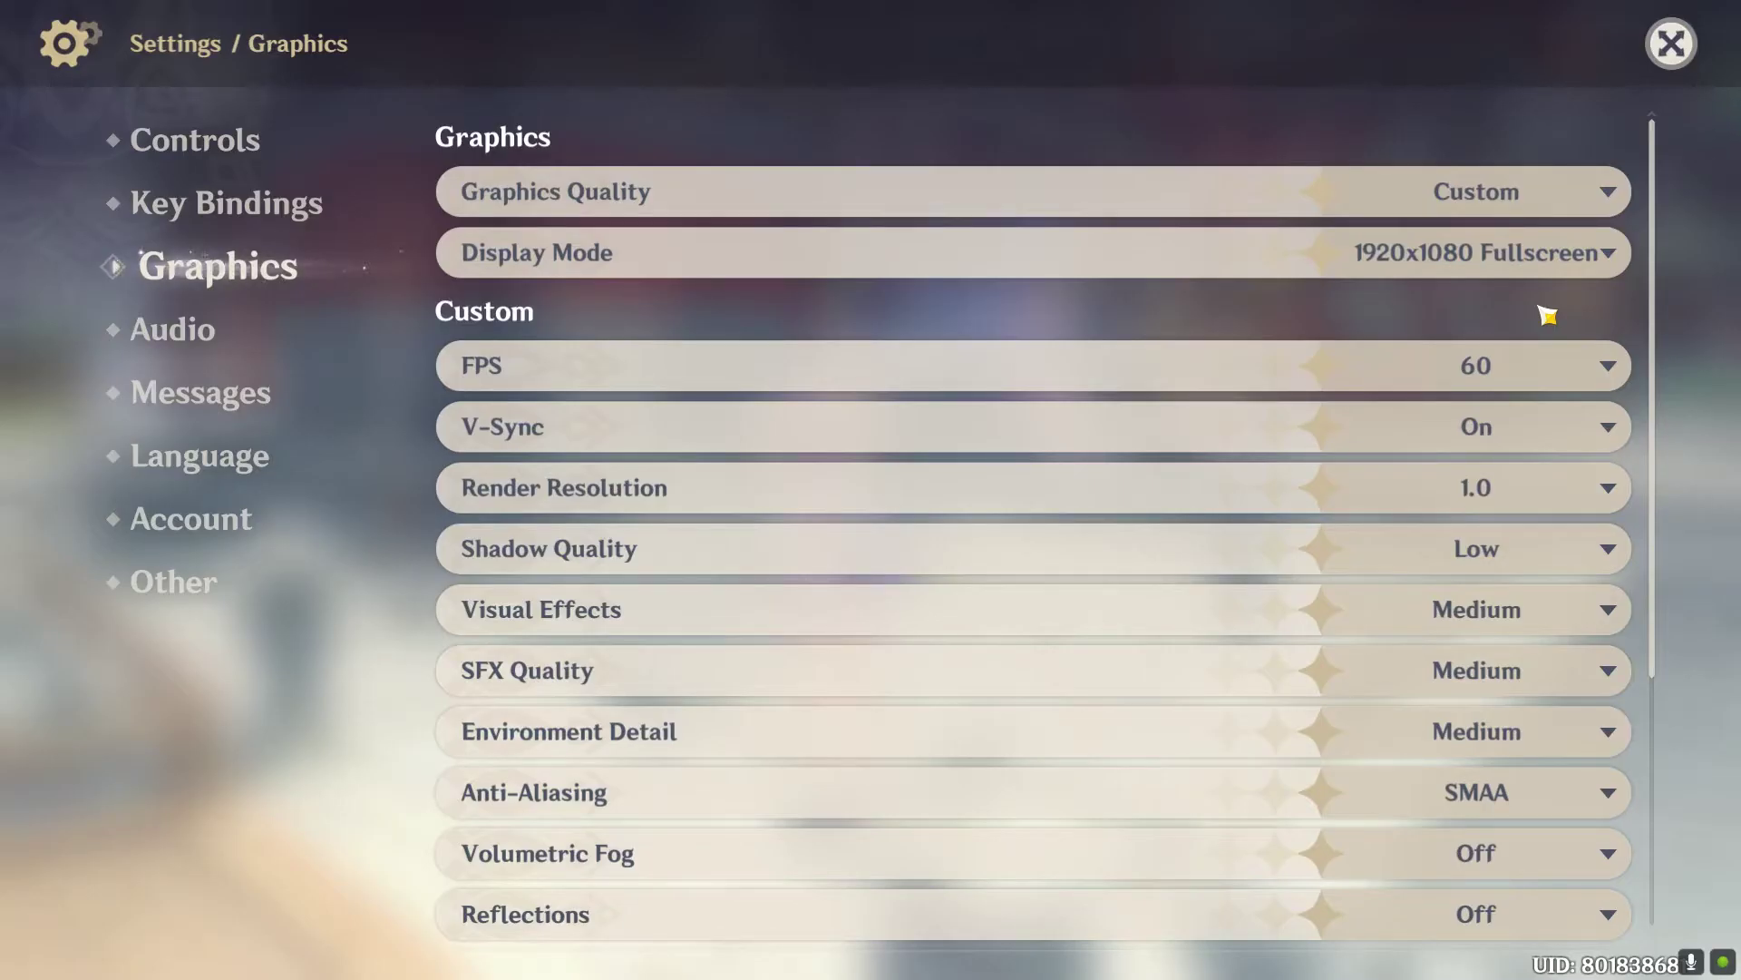
Step: Change Genshin Impact's Display Mode to 1366x768 Windowed in the graphics settings
left_click(1546, 265)
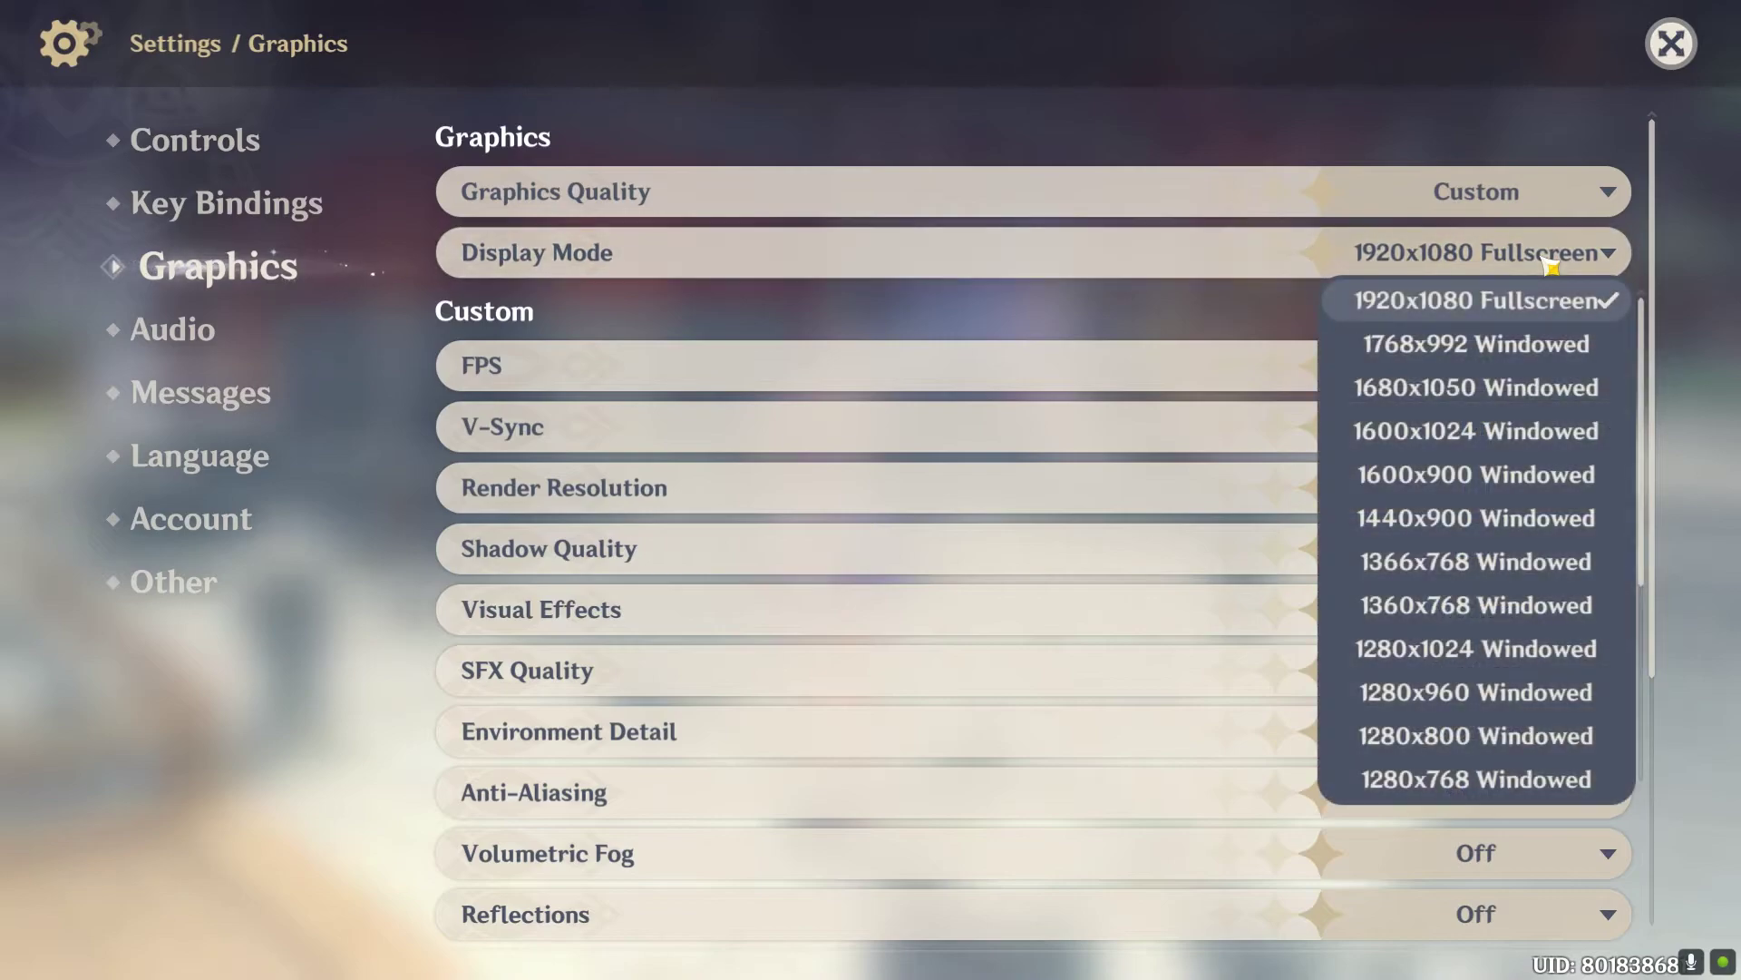
scroll(1467, 616, "down", 3)
scroll(1575, 563, "up", 3)
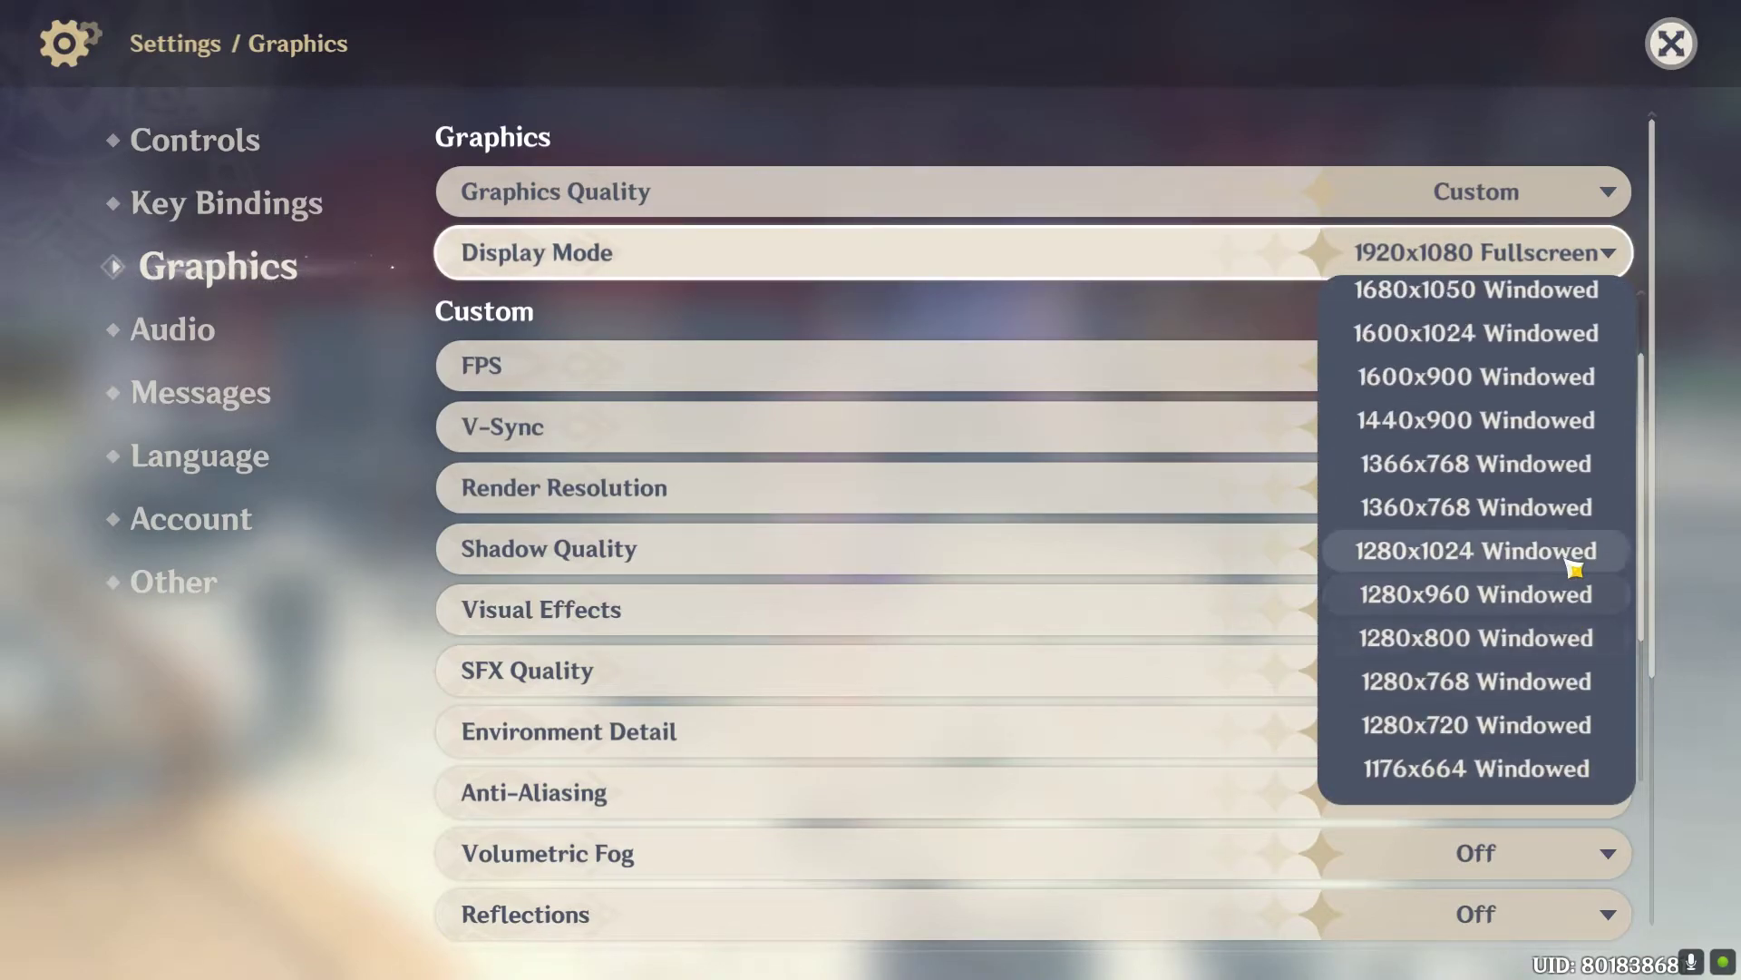
left_click(1104, 318)
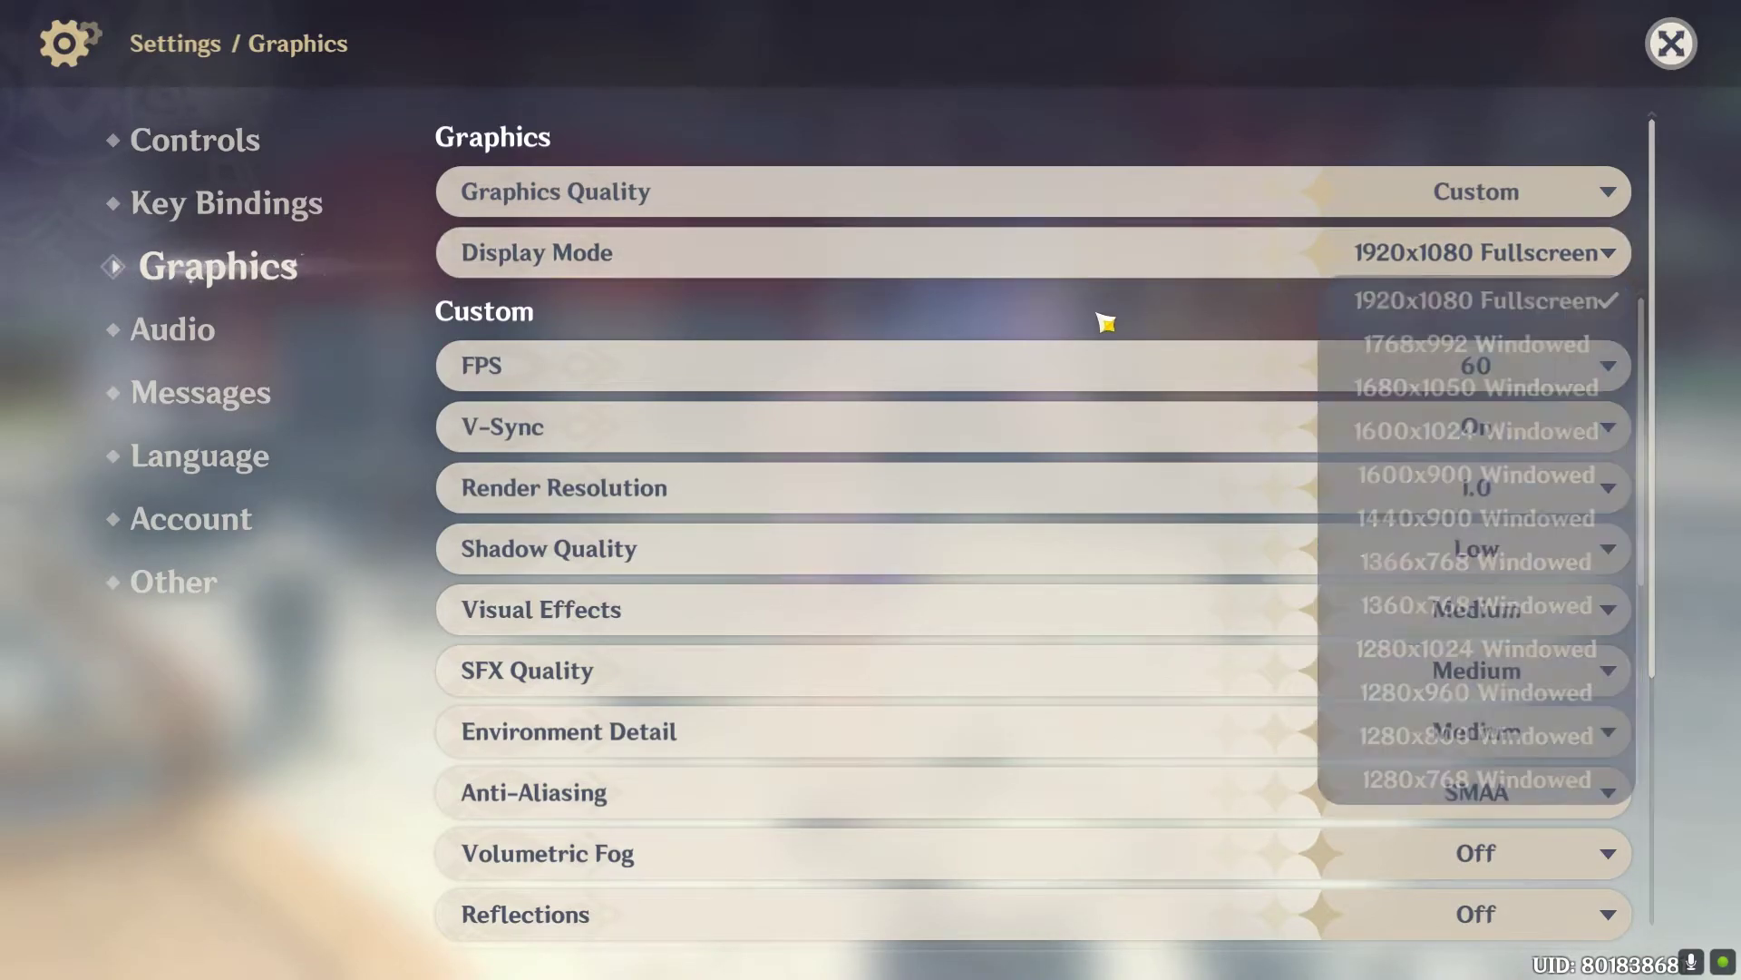
left_click(1596, 256)
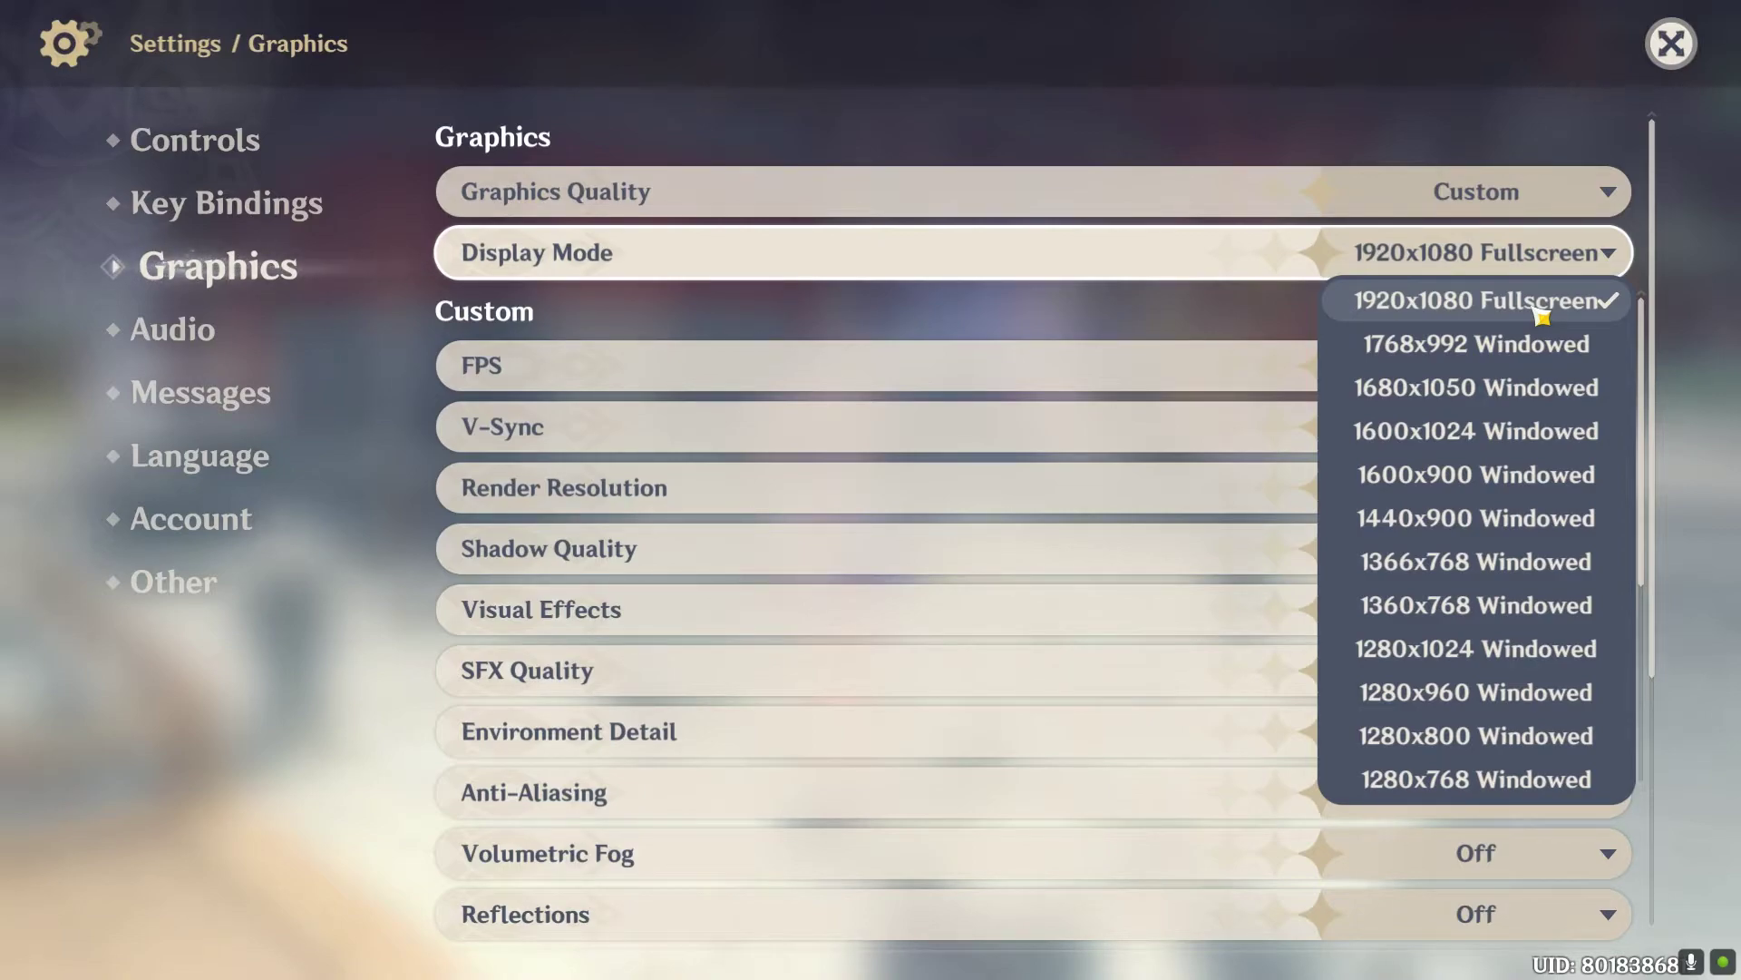
scroll(1539, 462, "down", 5)
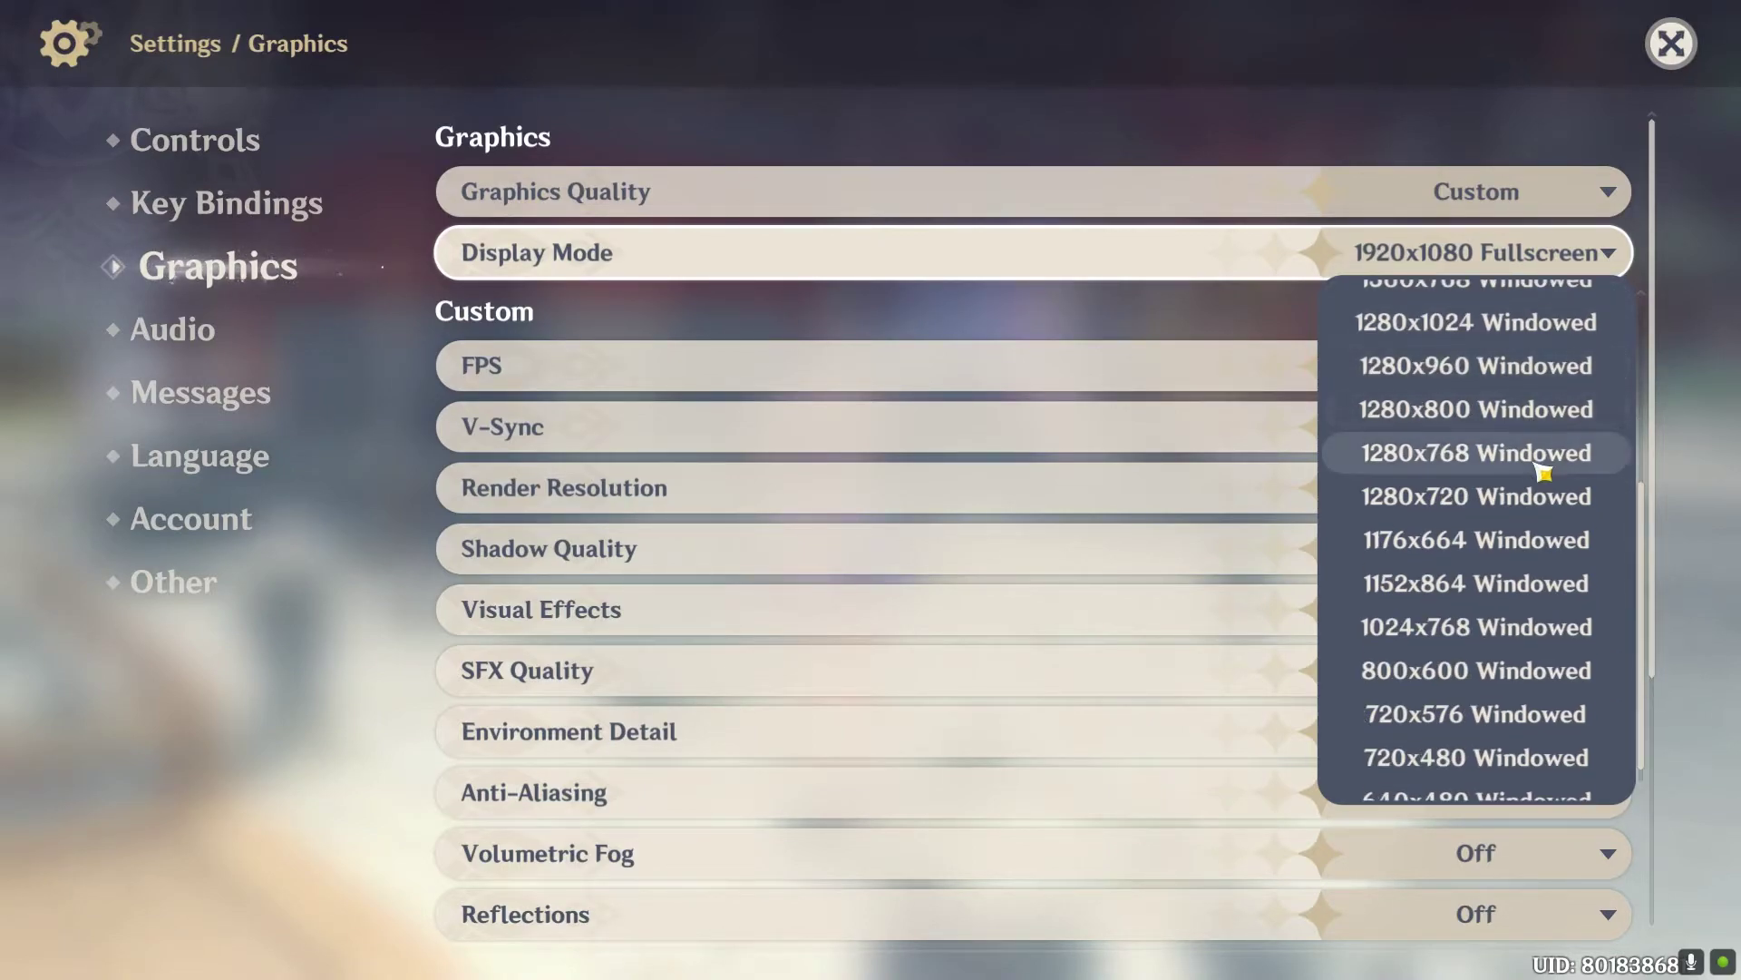
scroll(1565, 727, "up", 2)
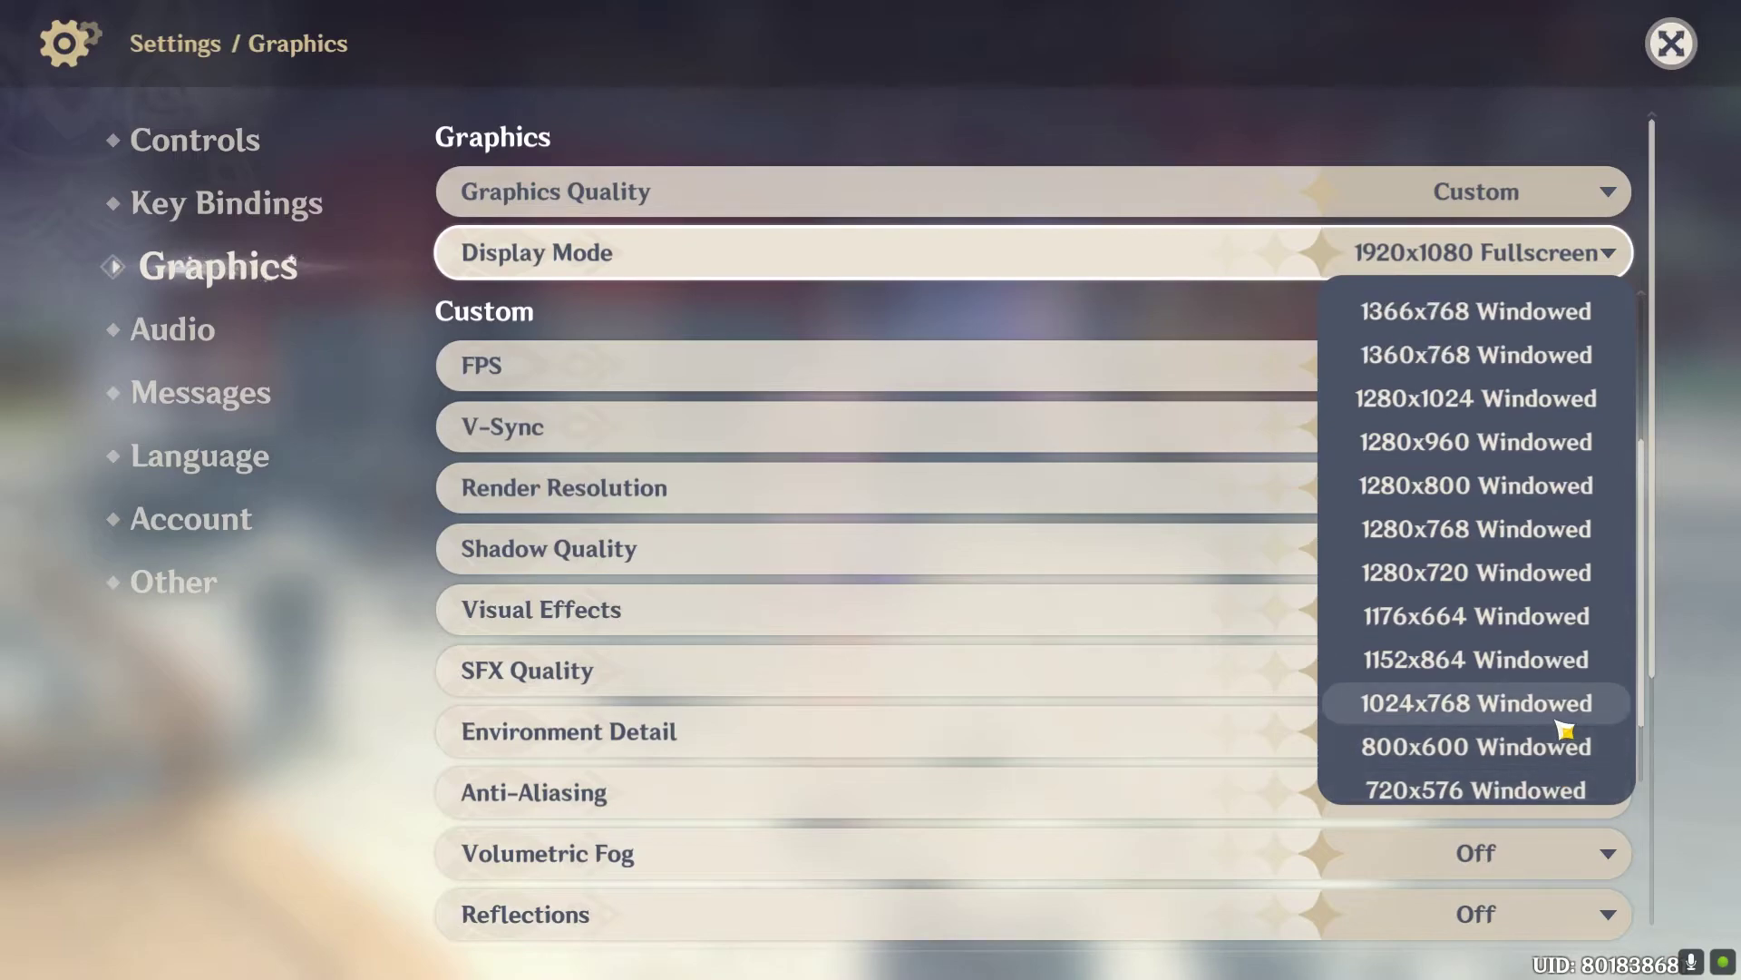
left_click(1542, 313)
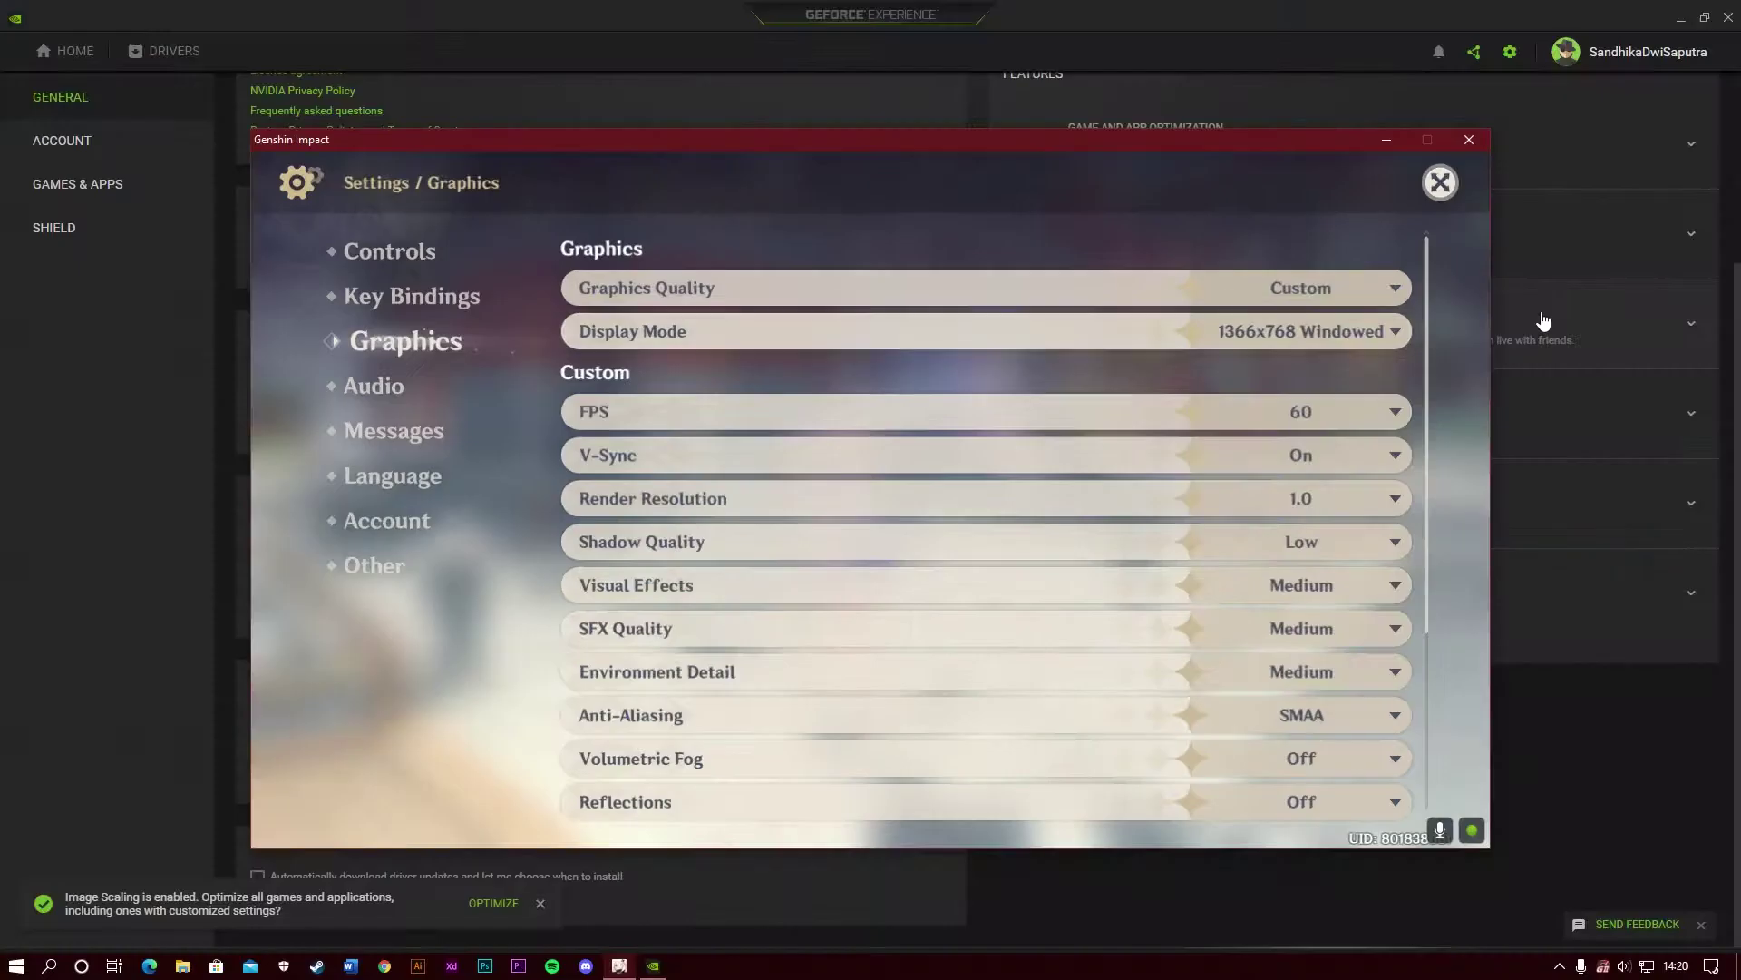
Step: Set the Display Mode to 1920x1080 Fullscreen and leave the settings to return to the game
left_click(1397, 333)
scroll(1369, 449, "up", 2)
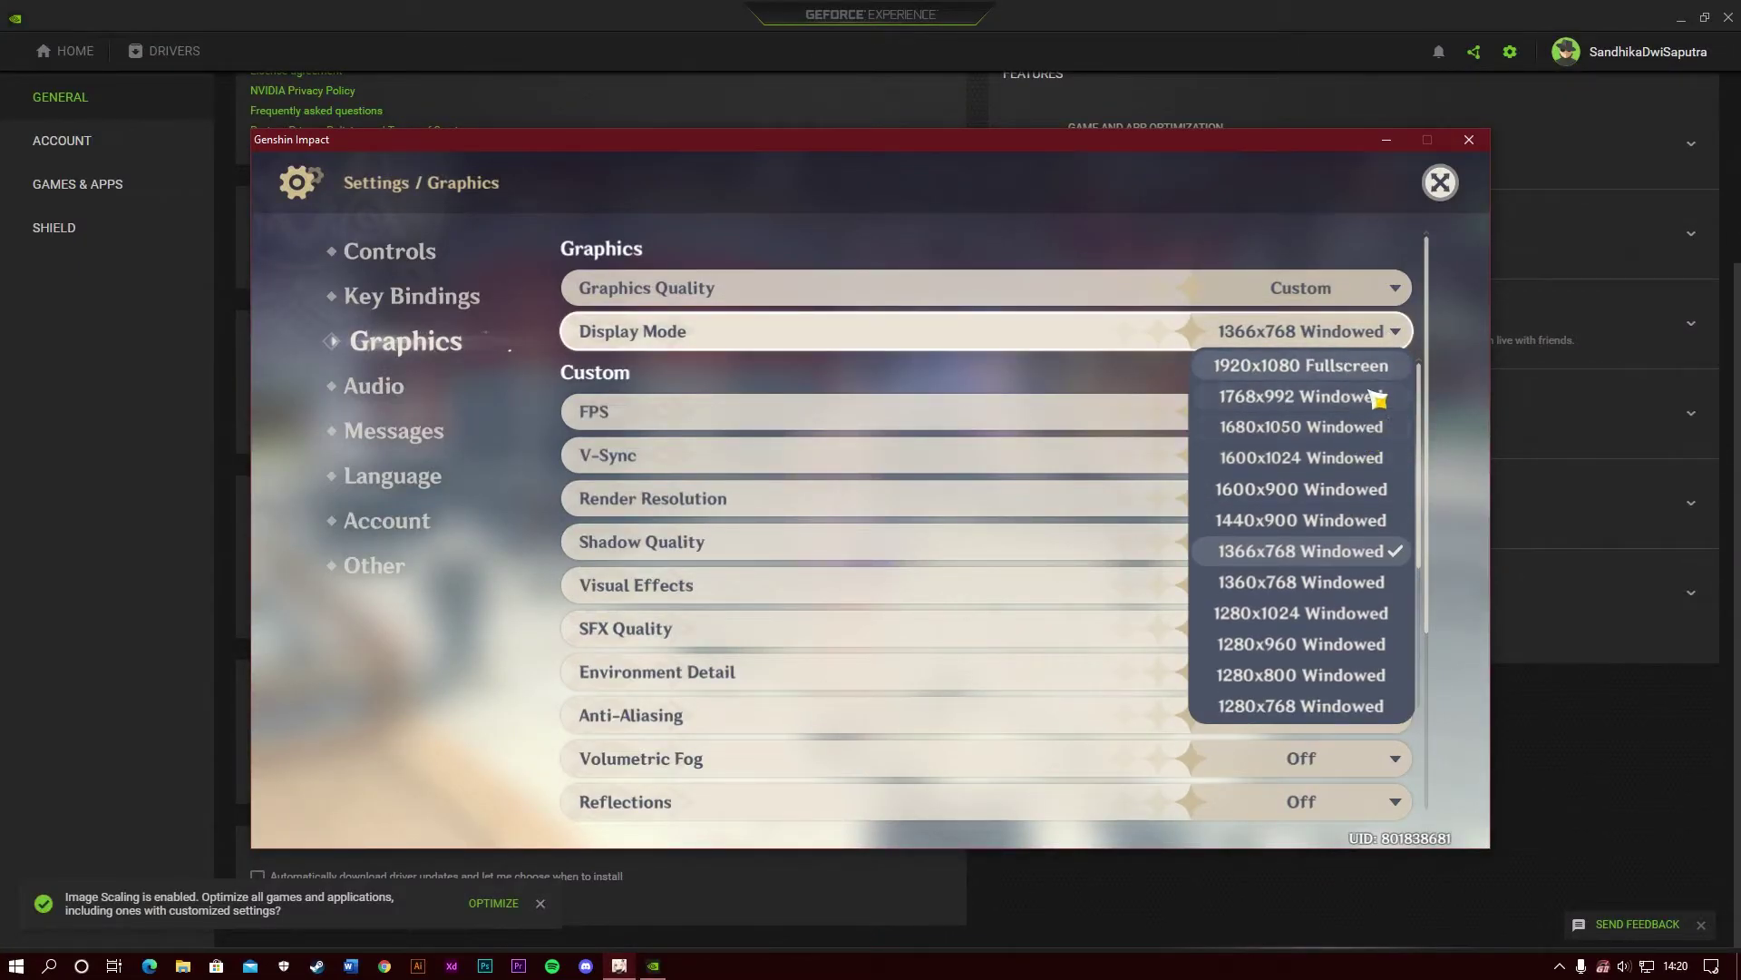
left_click(1361, 368)
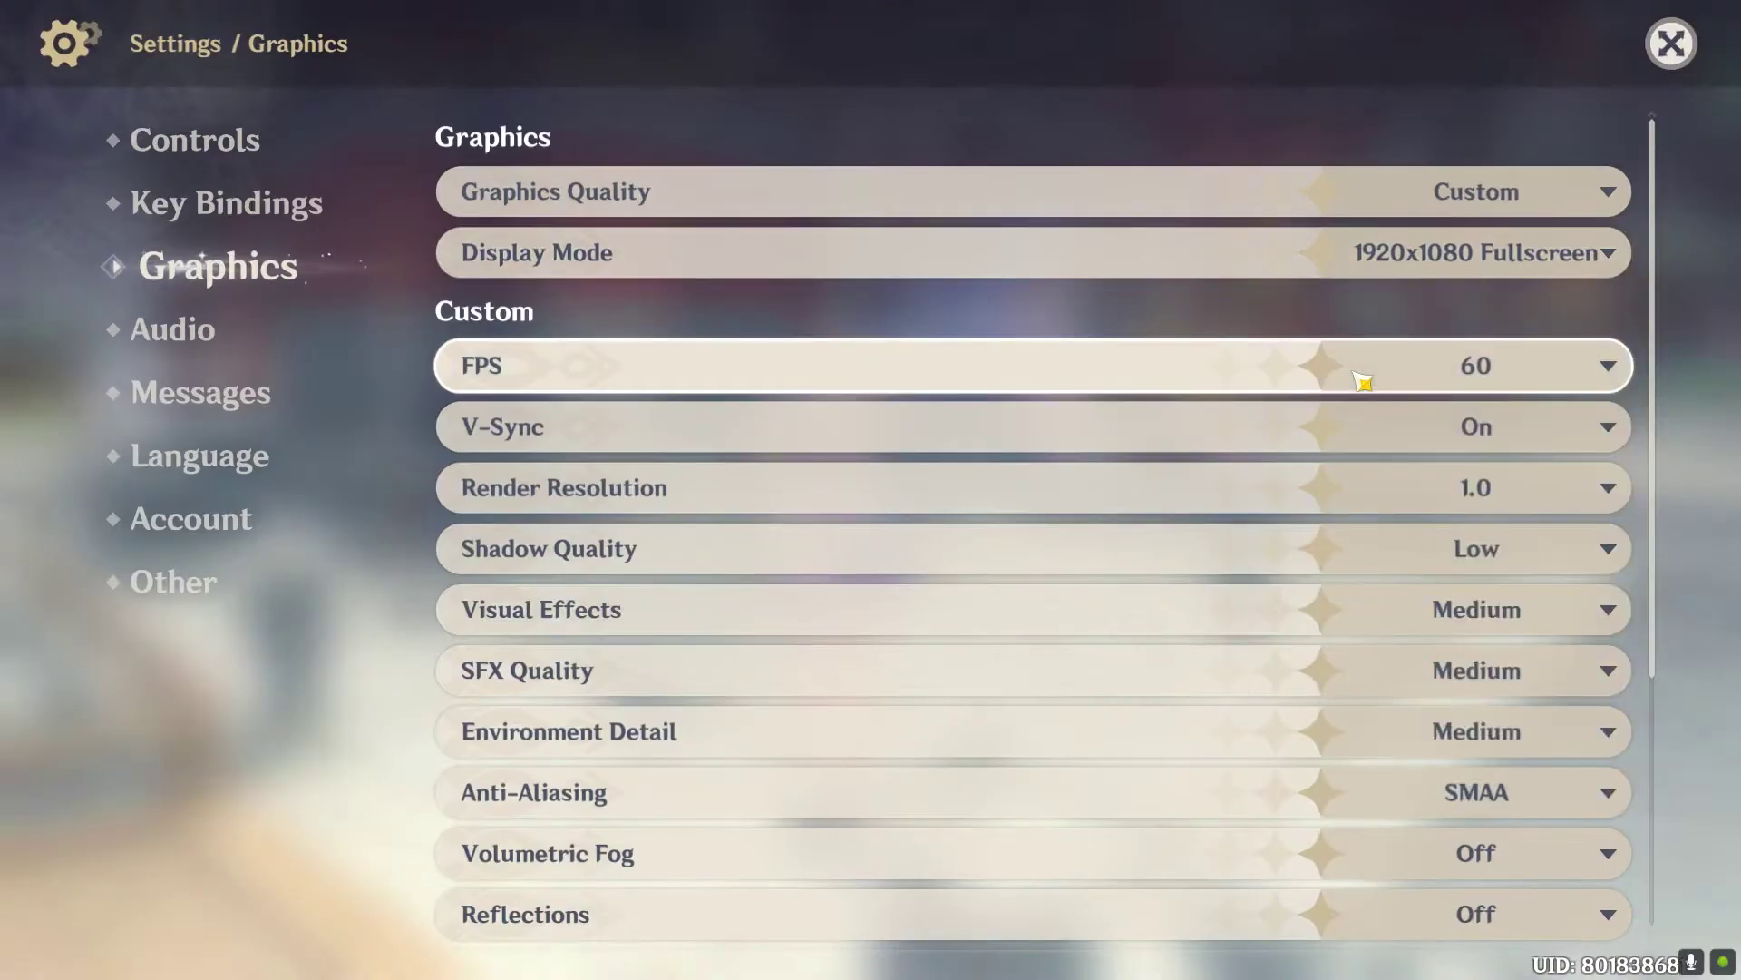
left_click(1671, 43)
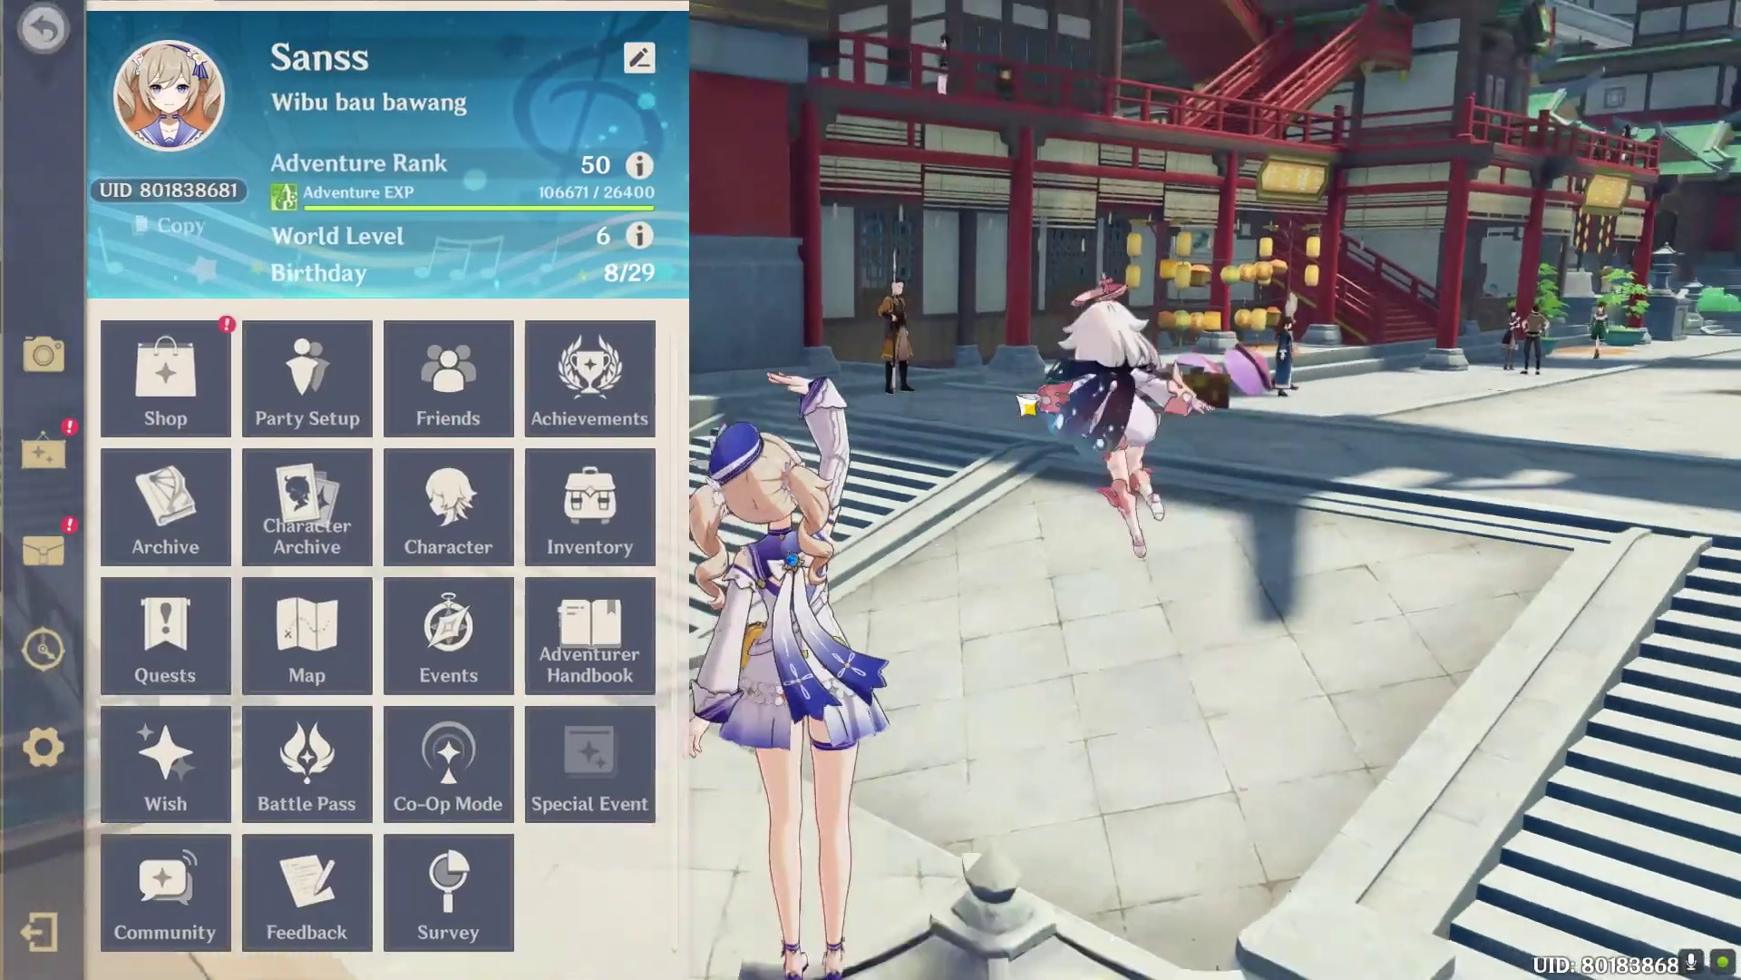
key("Escape")
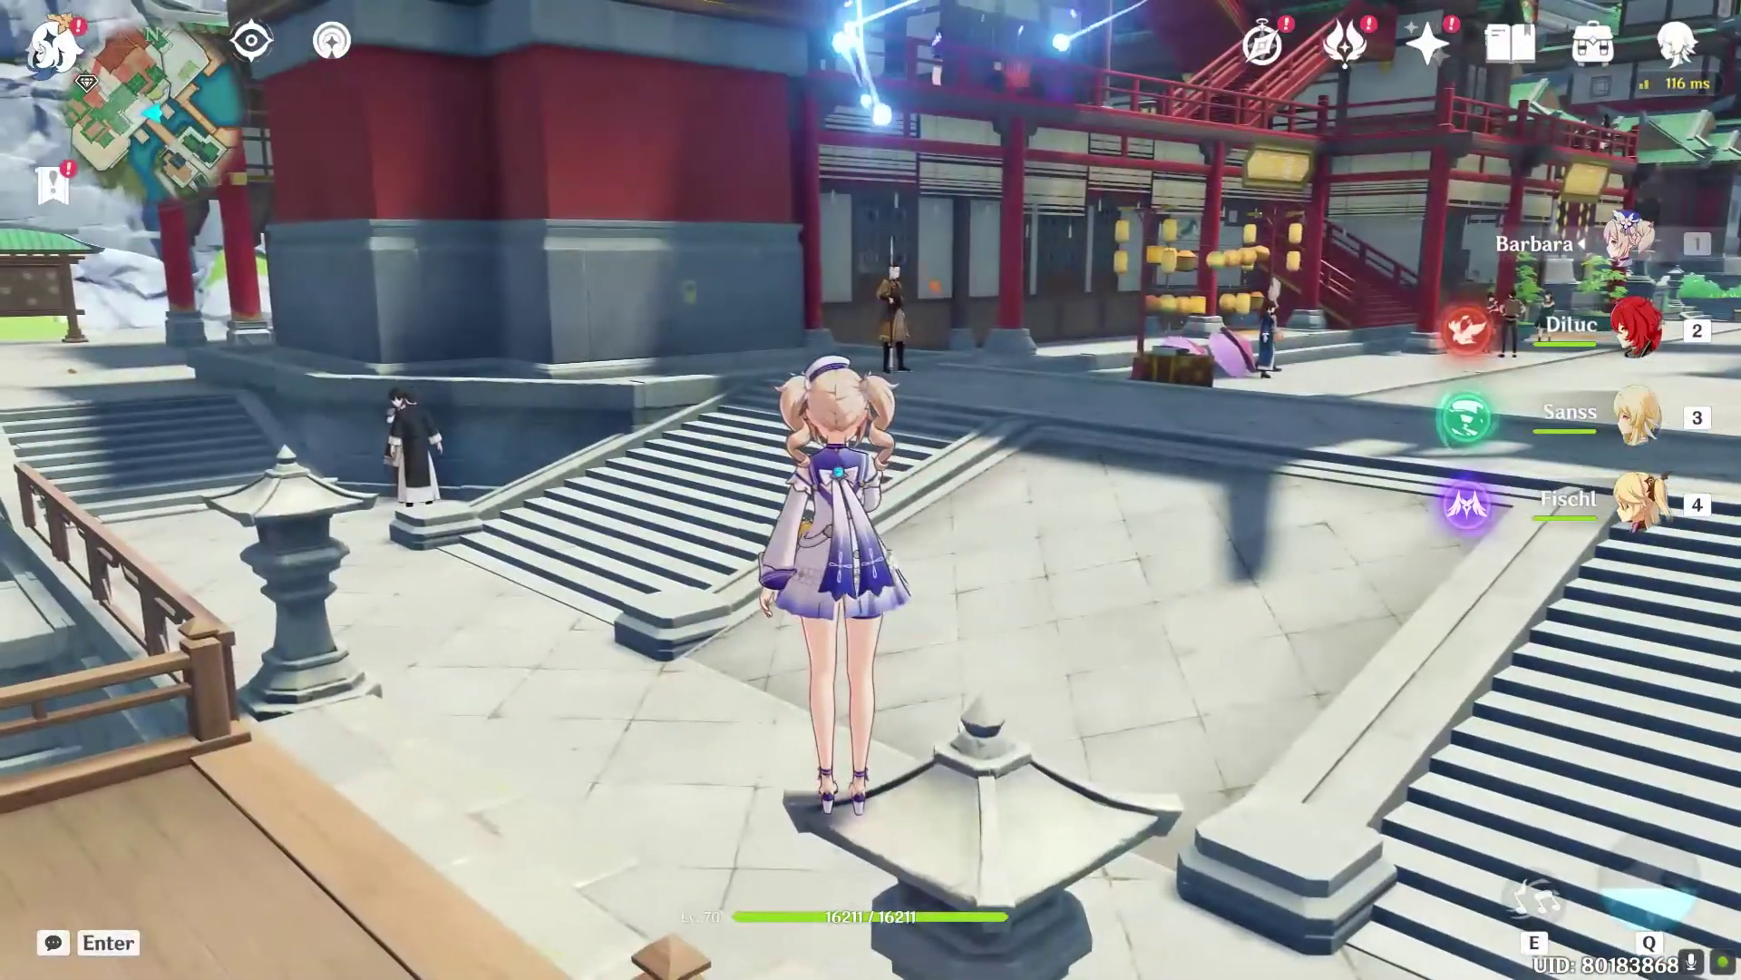
Step: Move the character off the stone lantern and walk across the paved terrace beside the wooden railing
key("ctrl")
key("w")
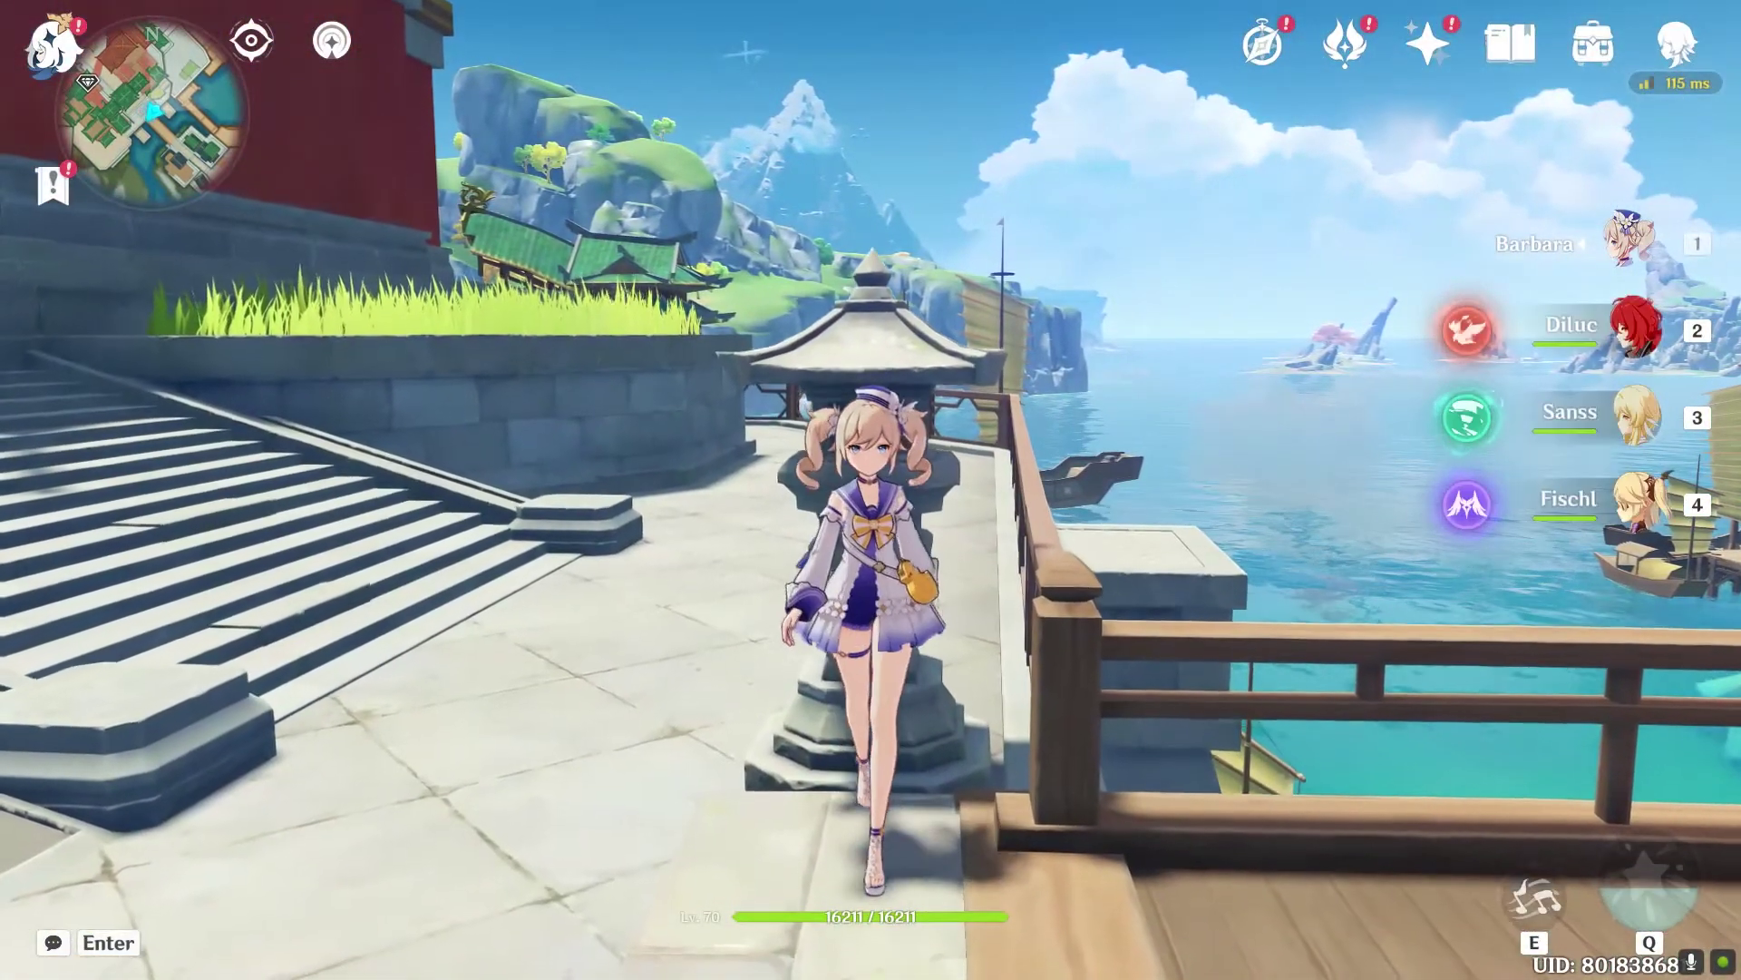
key("a")
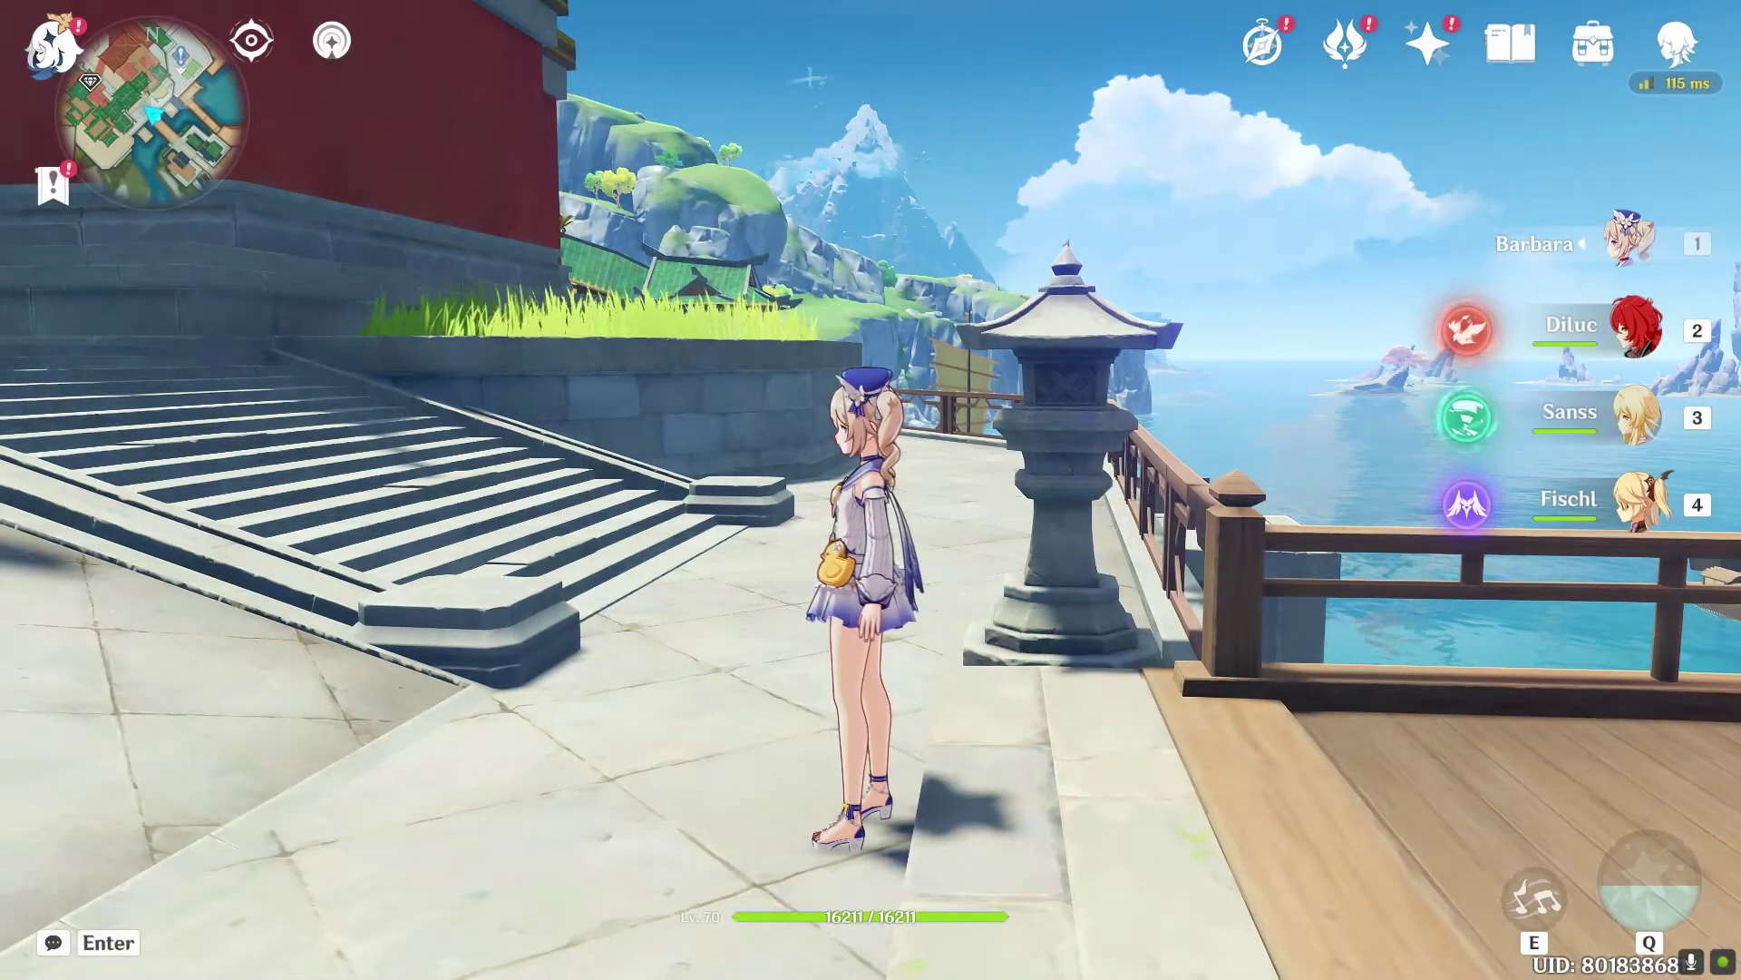
Step: Open the Graphics page of Genshin Impact's settings to check the Display Mode
key("Escape")
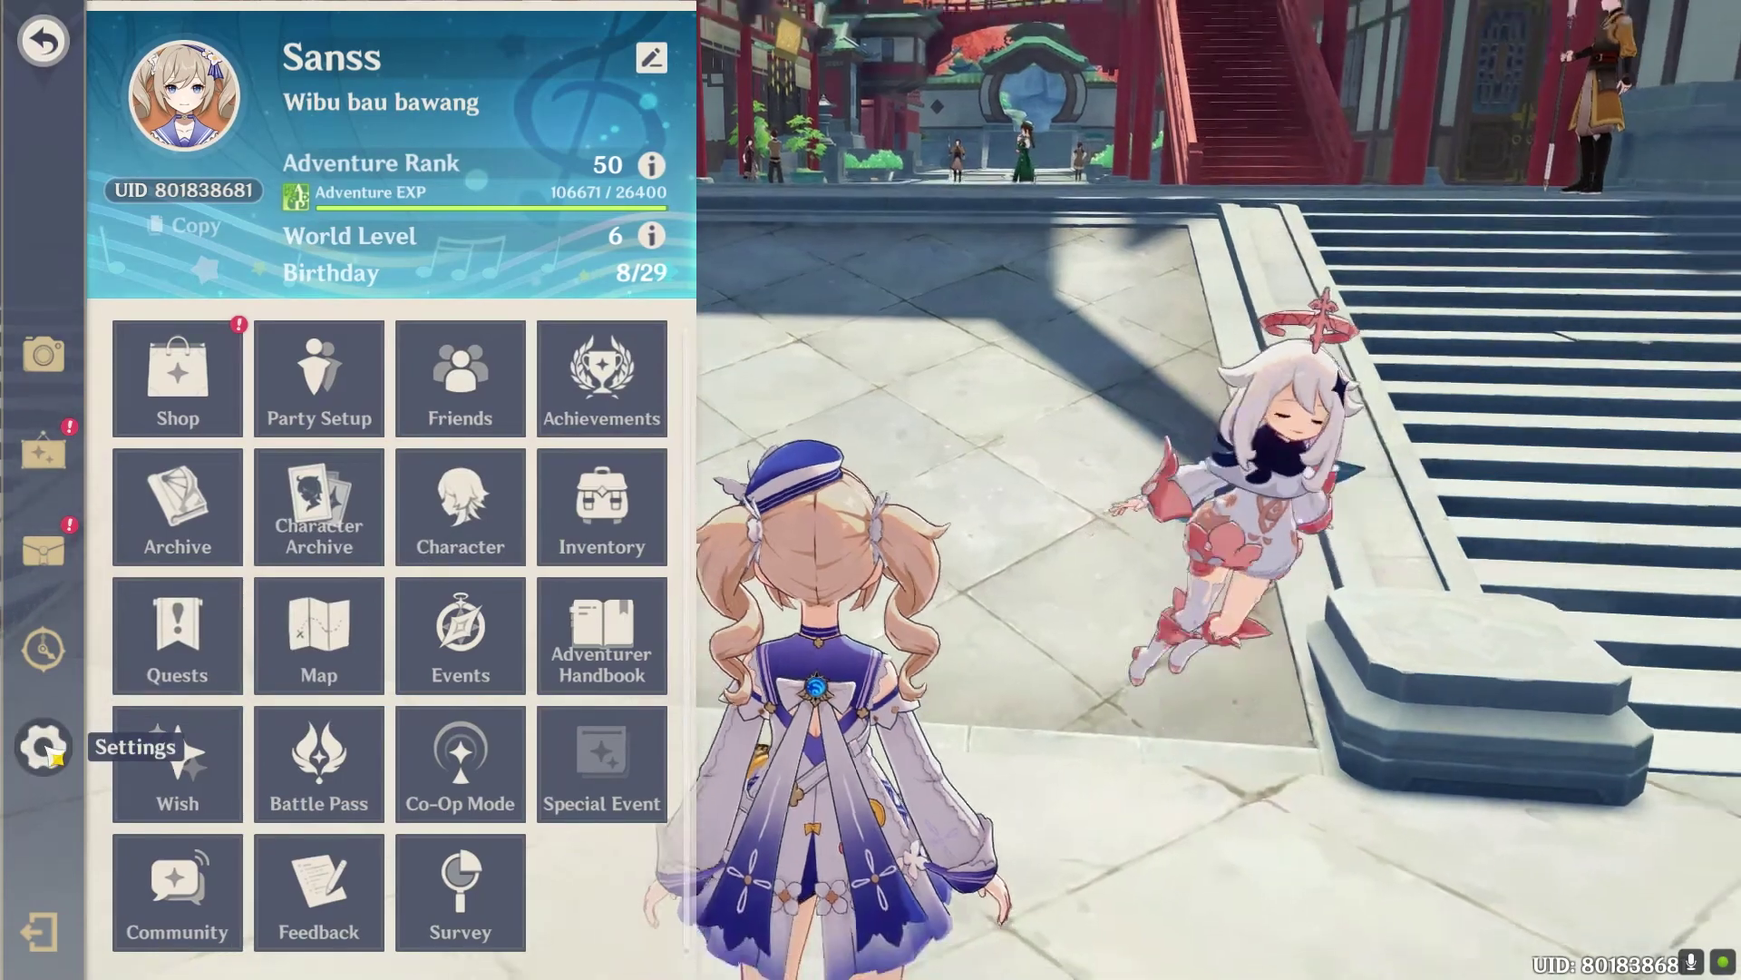
left_click(60, 724)
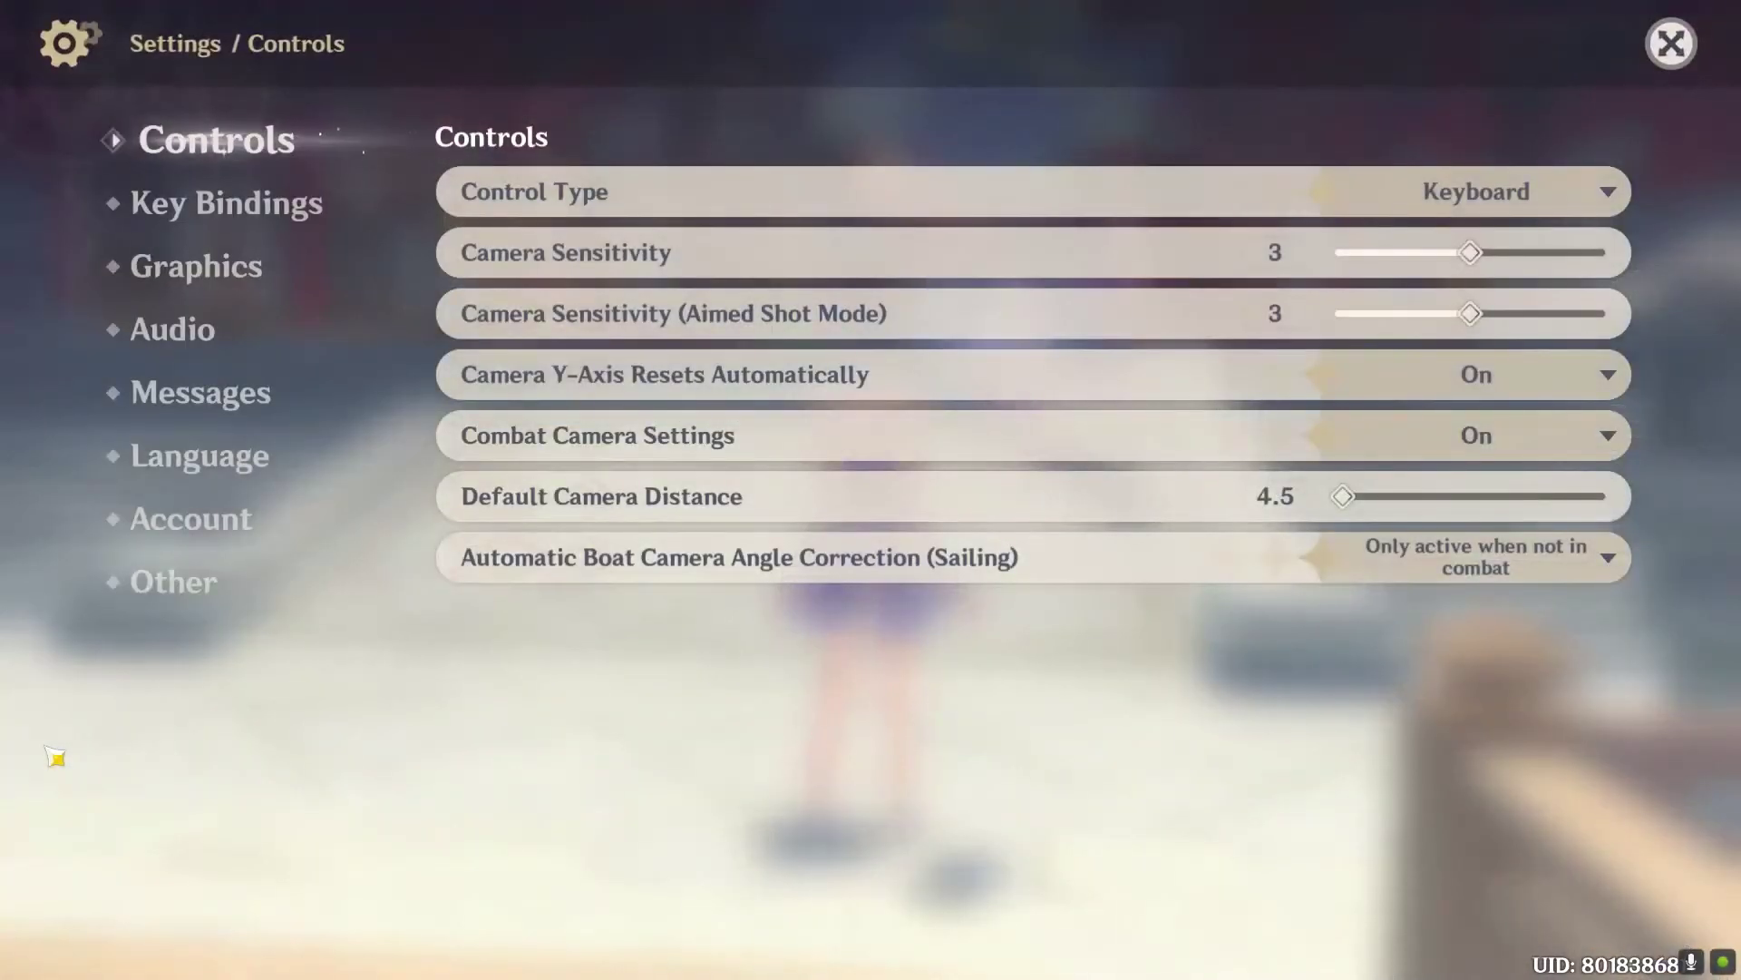
left_click(136, 275)
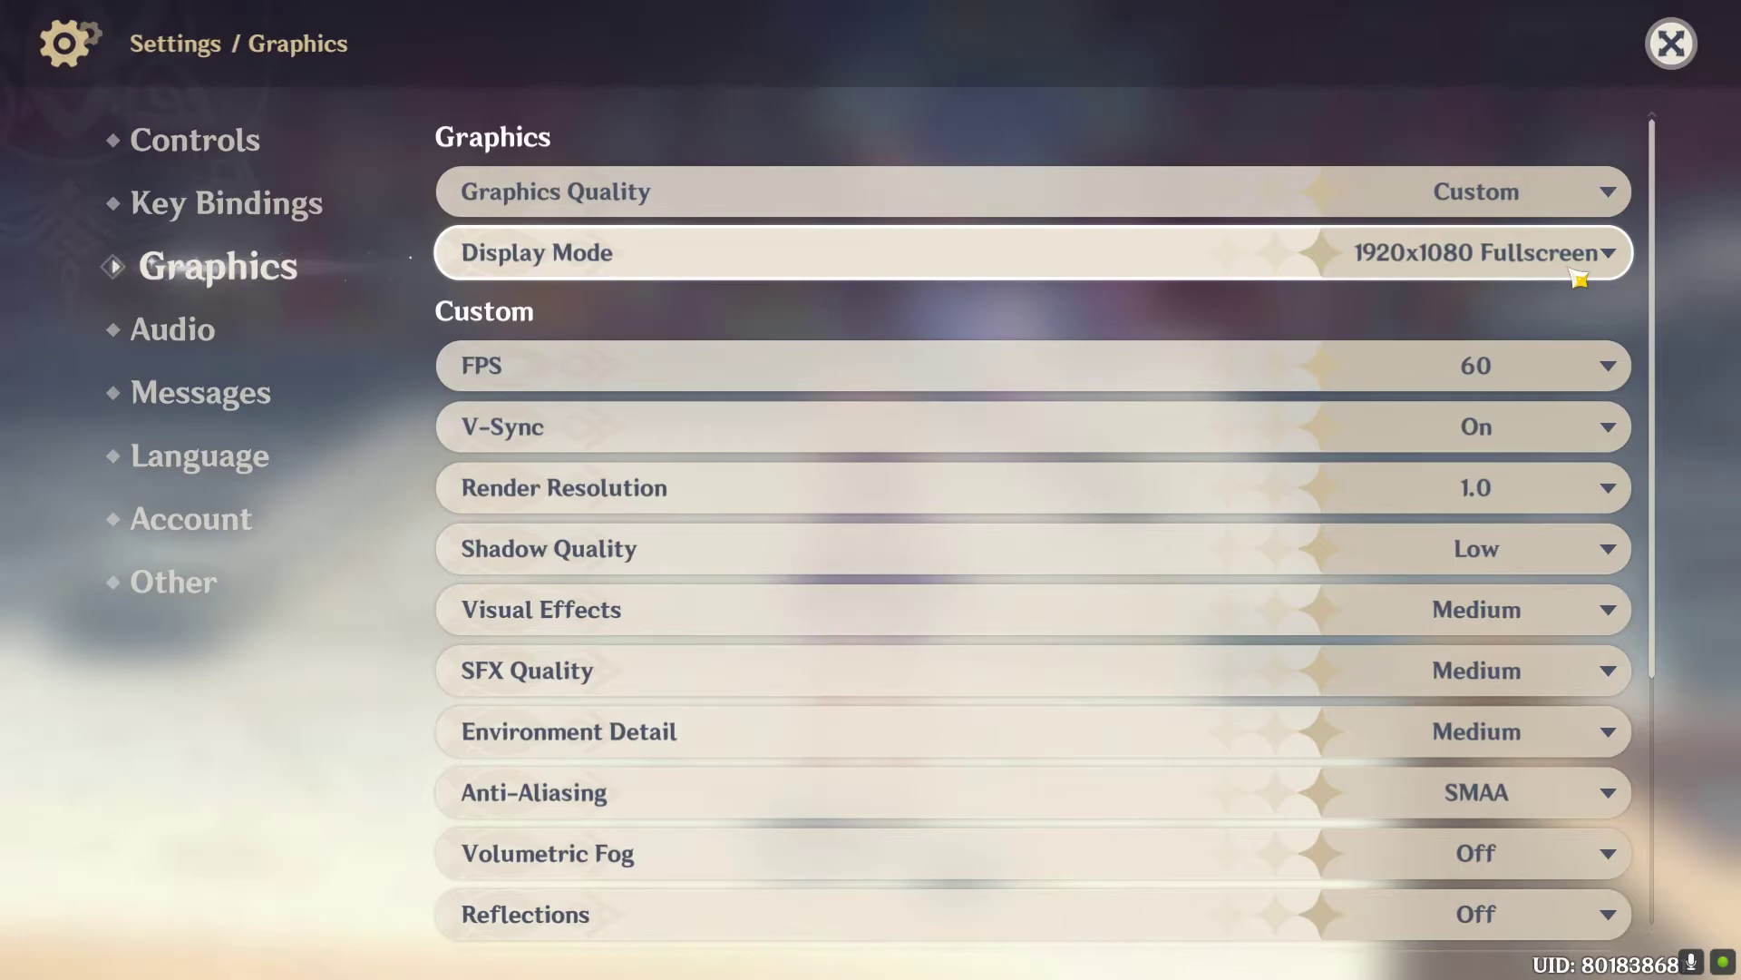
Step: Switch to the NVIDIA Control Panel and check the Image Scaling entry in the global 3D settings
key("super")
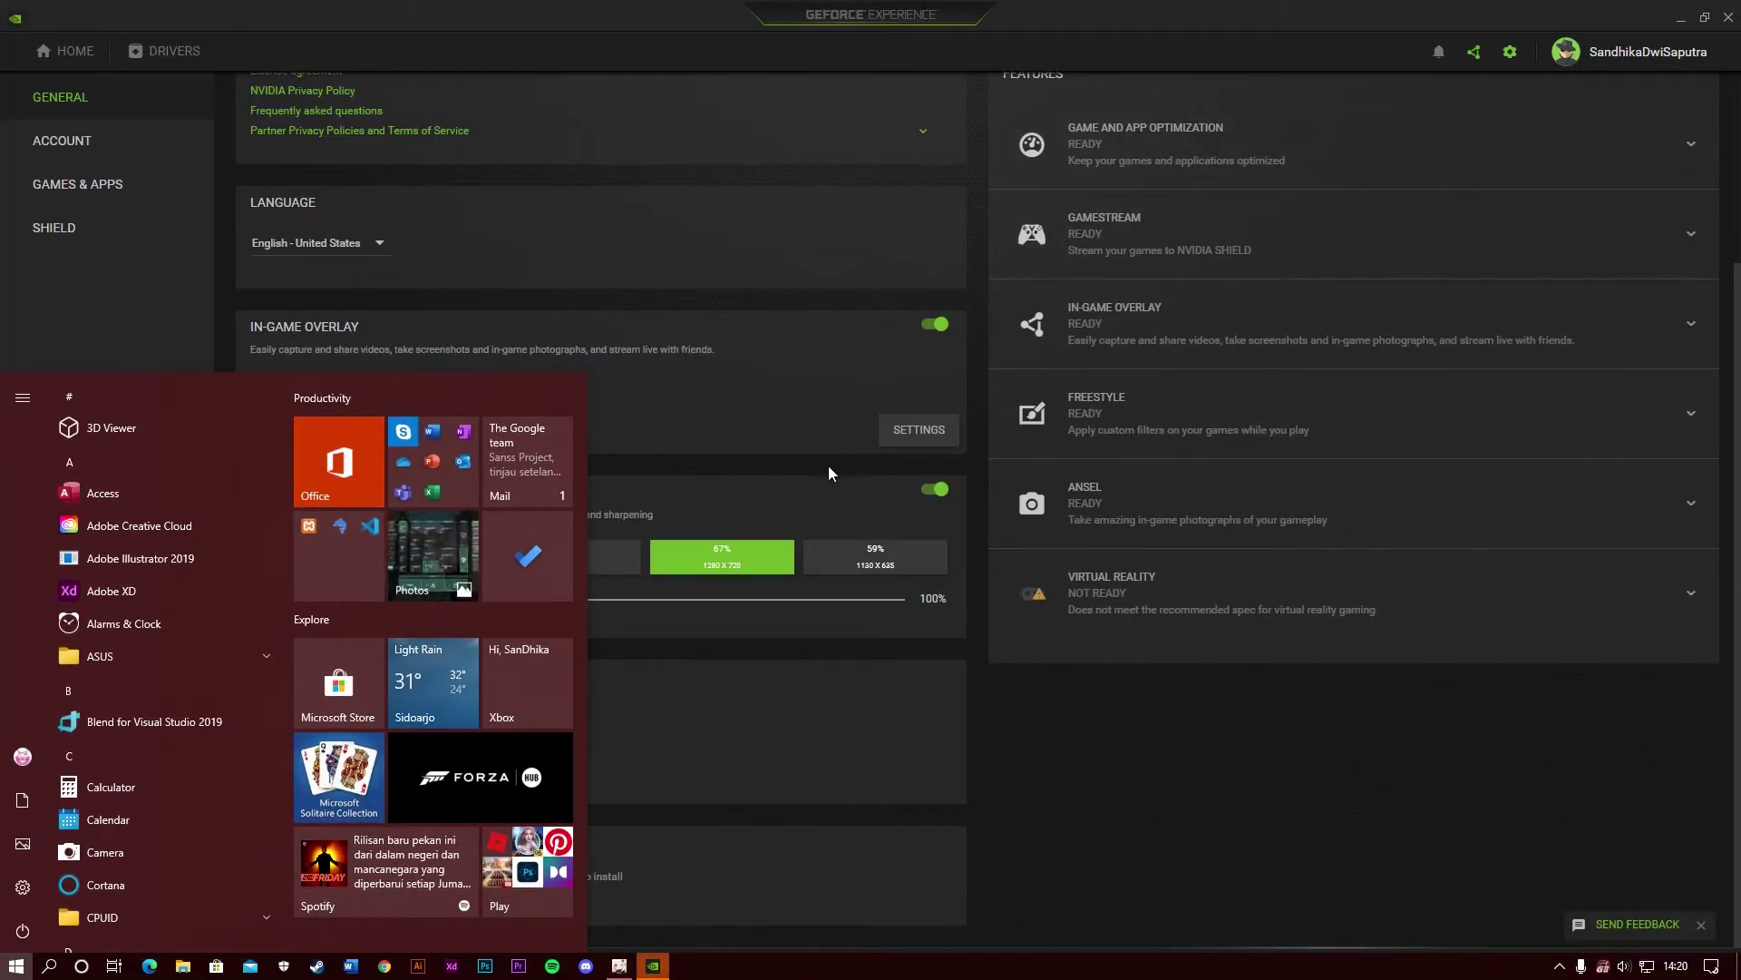
left_click(827, 468)
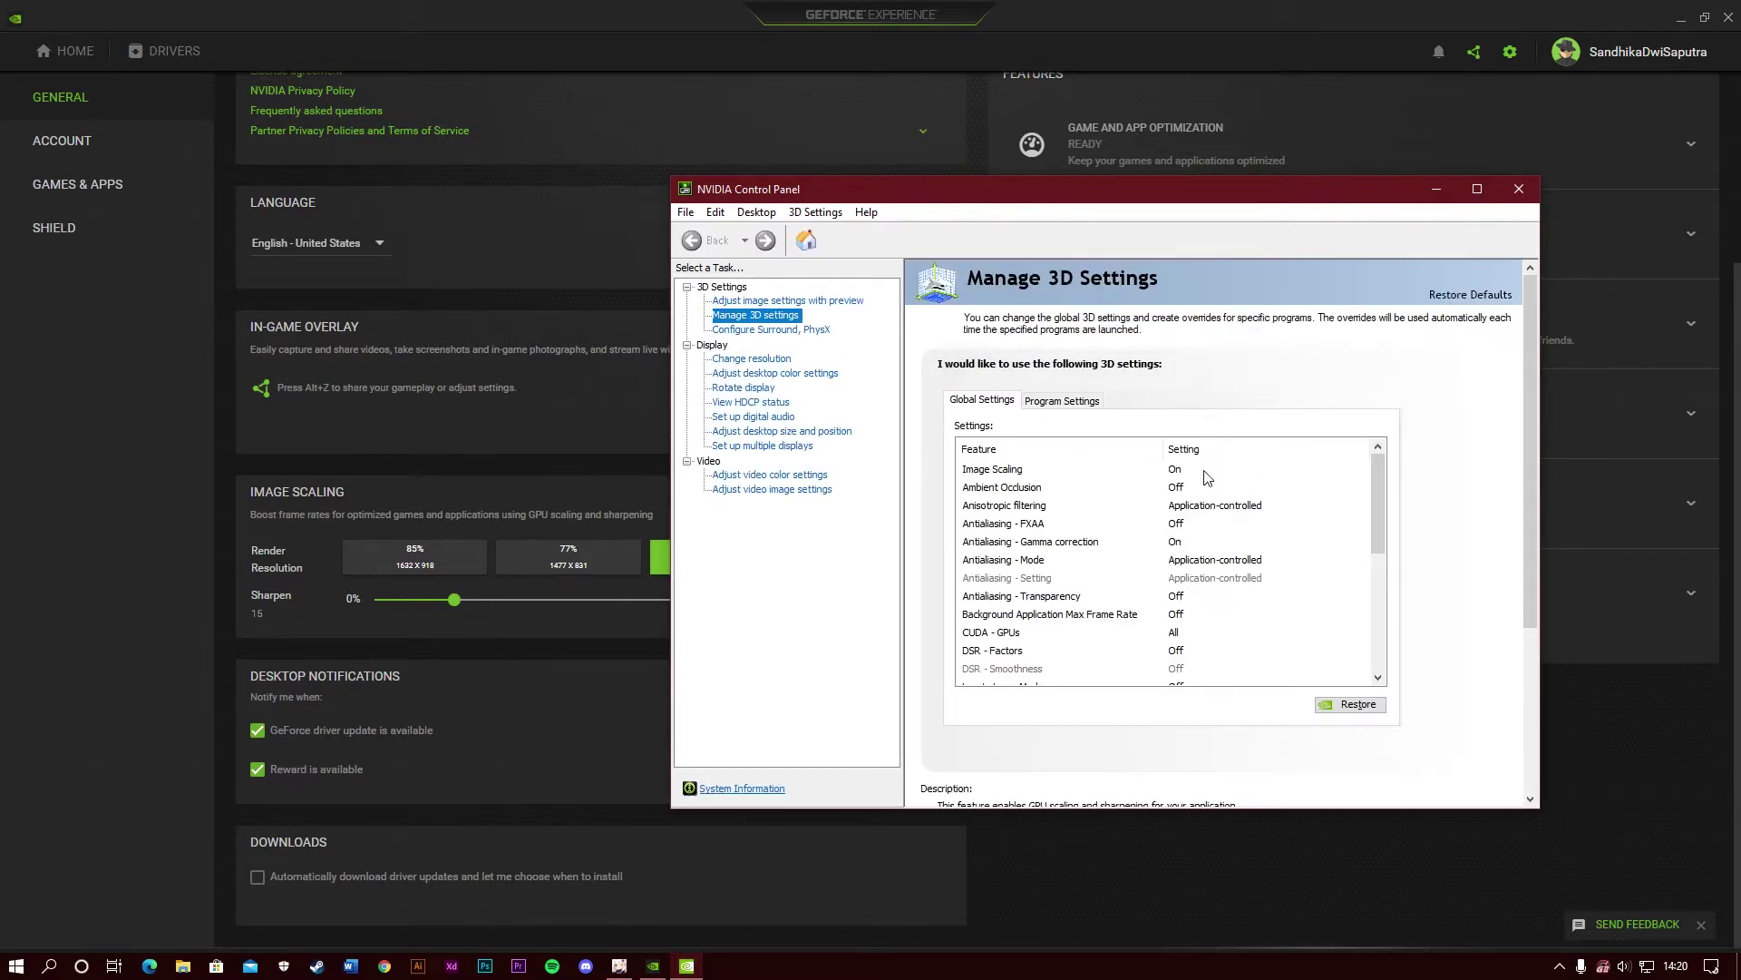
left_click(1256, 474)
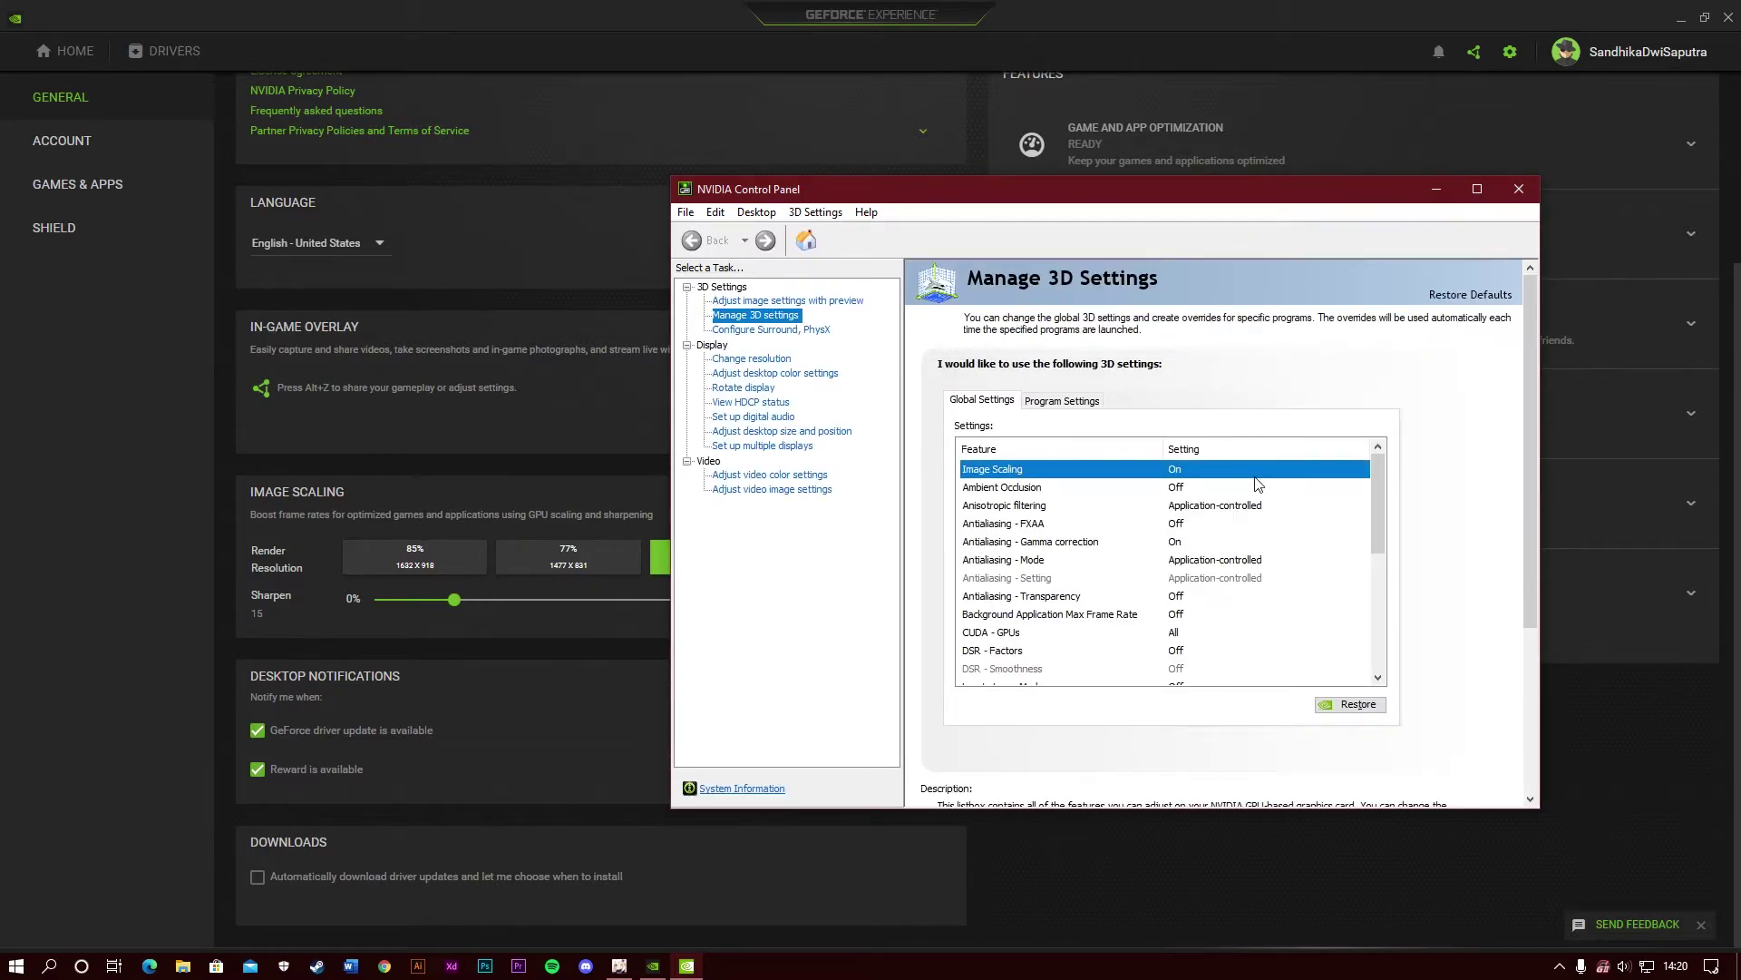
Step: Open the Change Resolution page and look through the monitor's resolution list for the Scaling Resolution entries
left_click(767, 363)
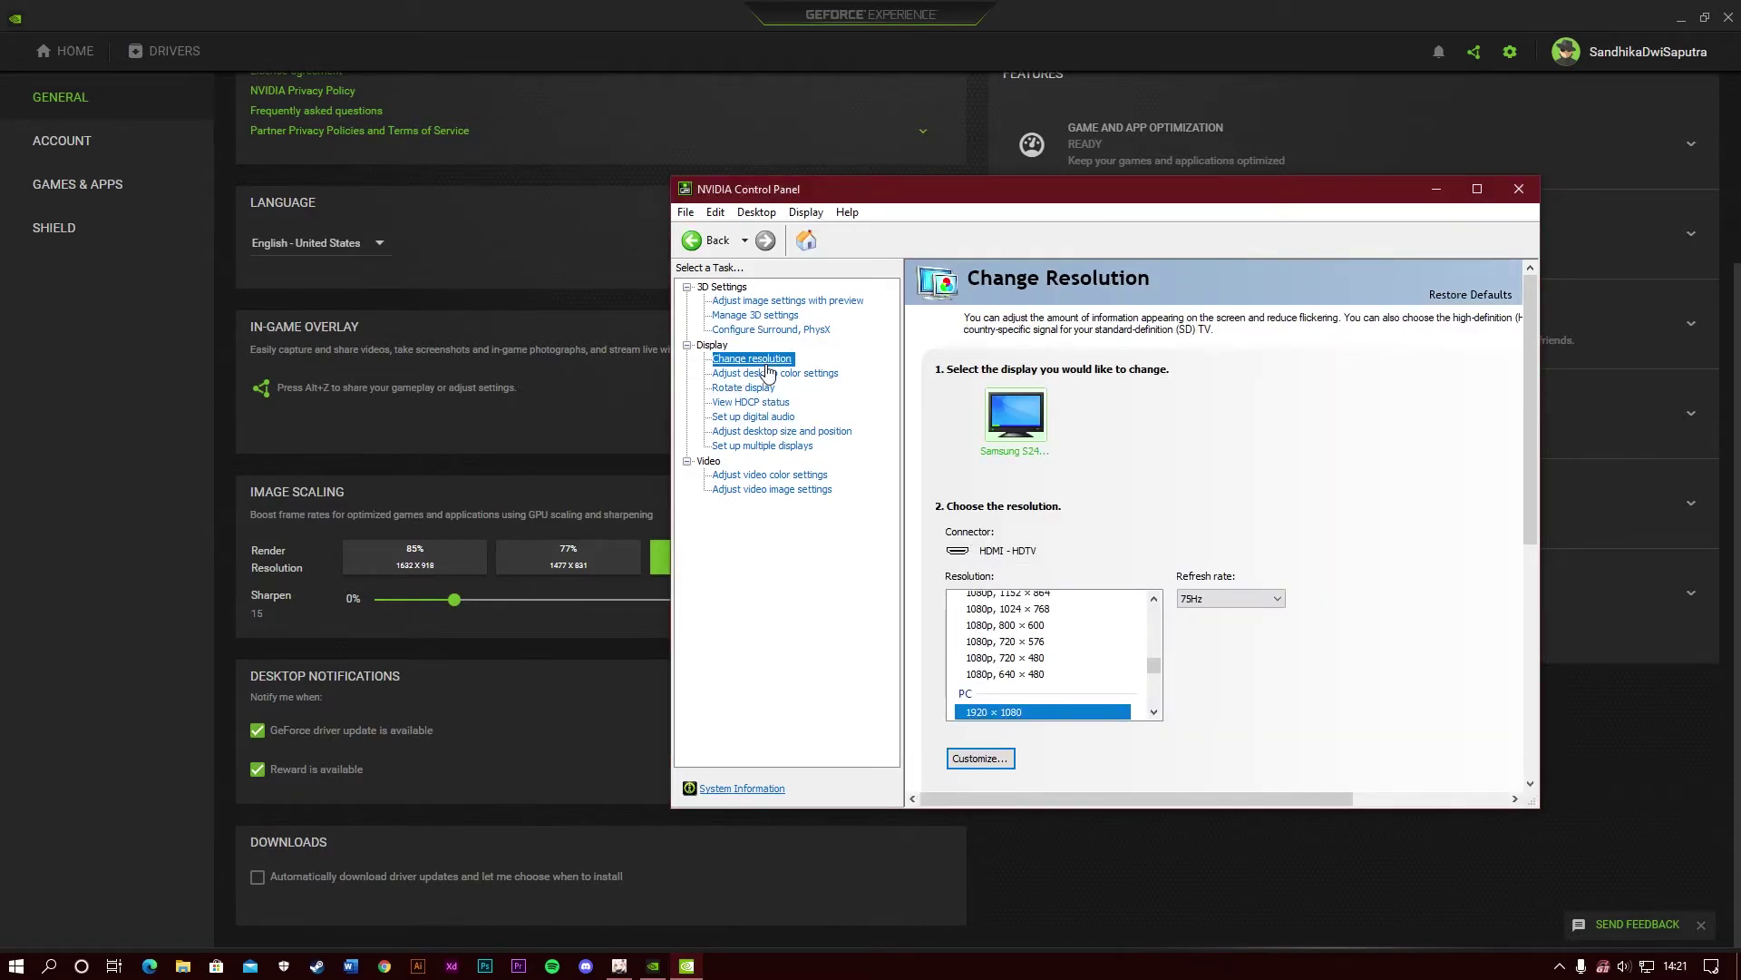
scroll(1162, 687, "down", 3)
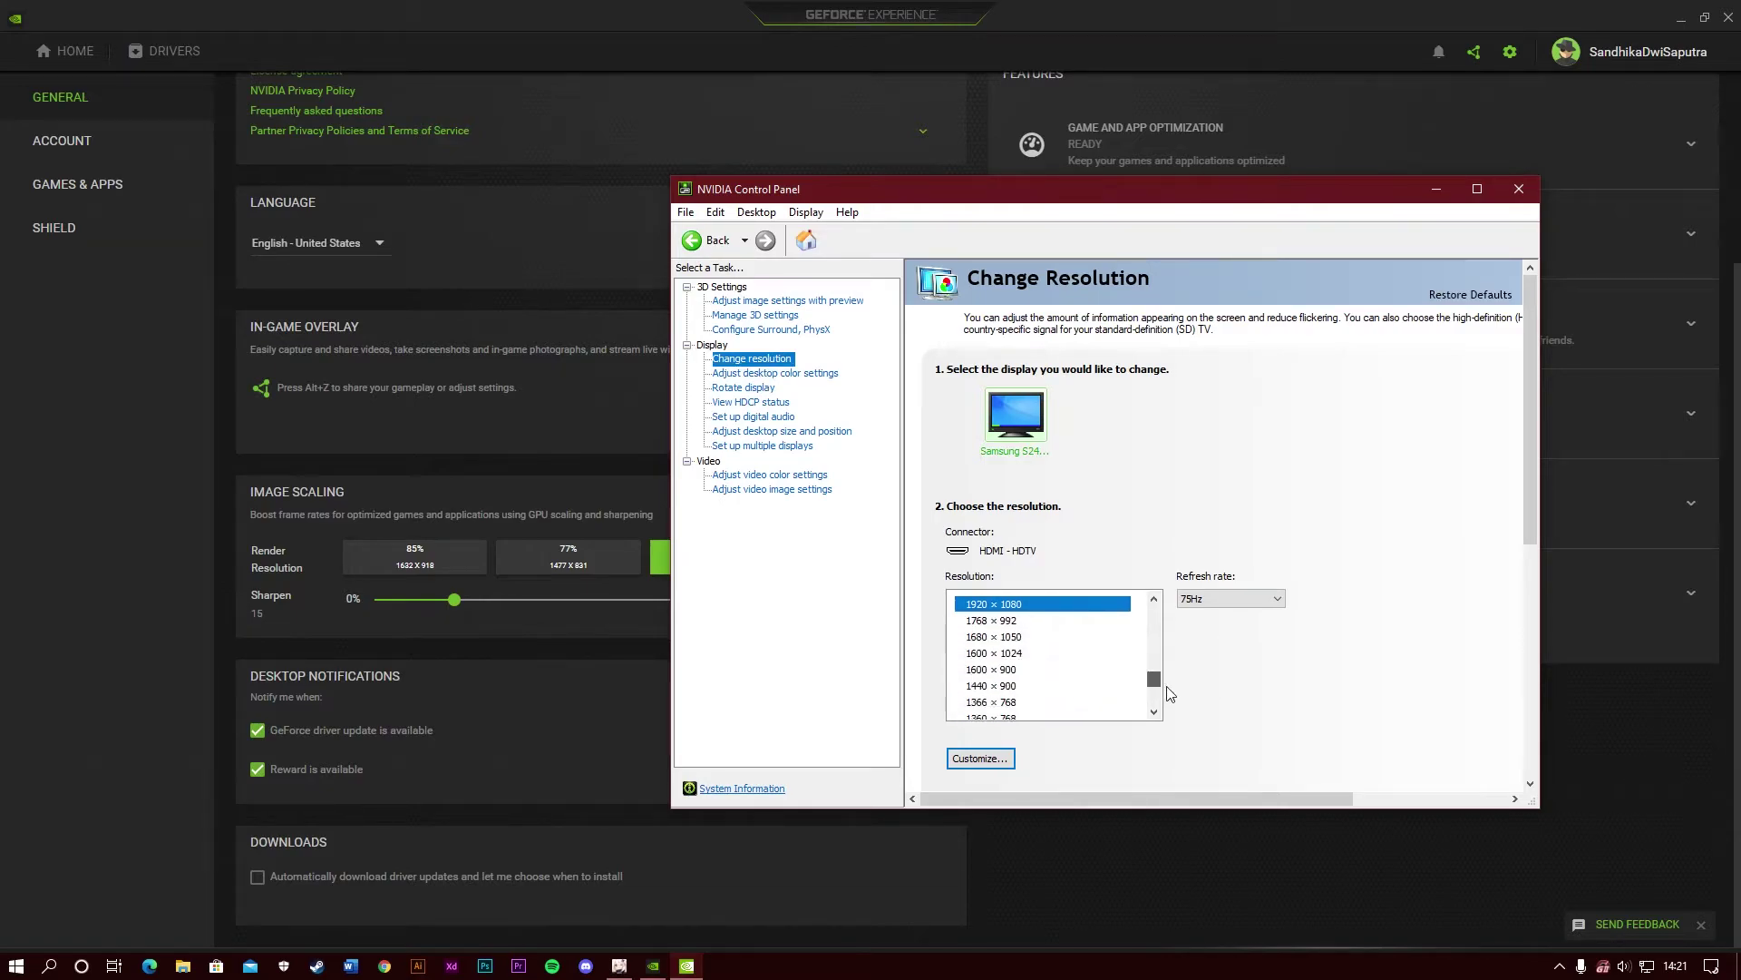
scroll(1162, 686, "up", 1)
scroll(1165, 689, "down", 2)
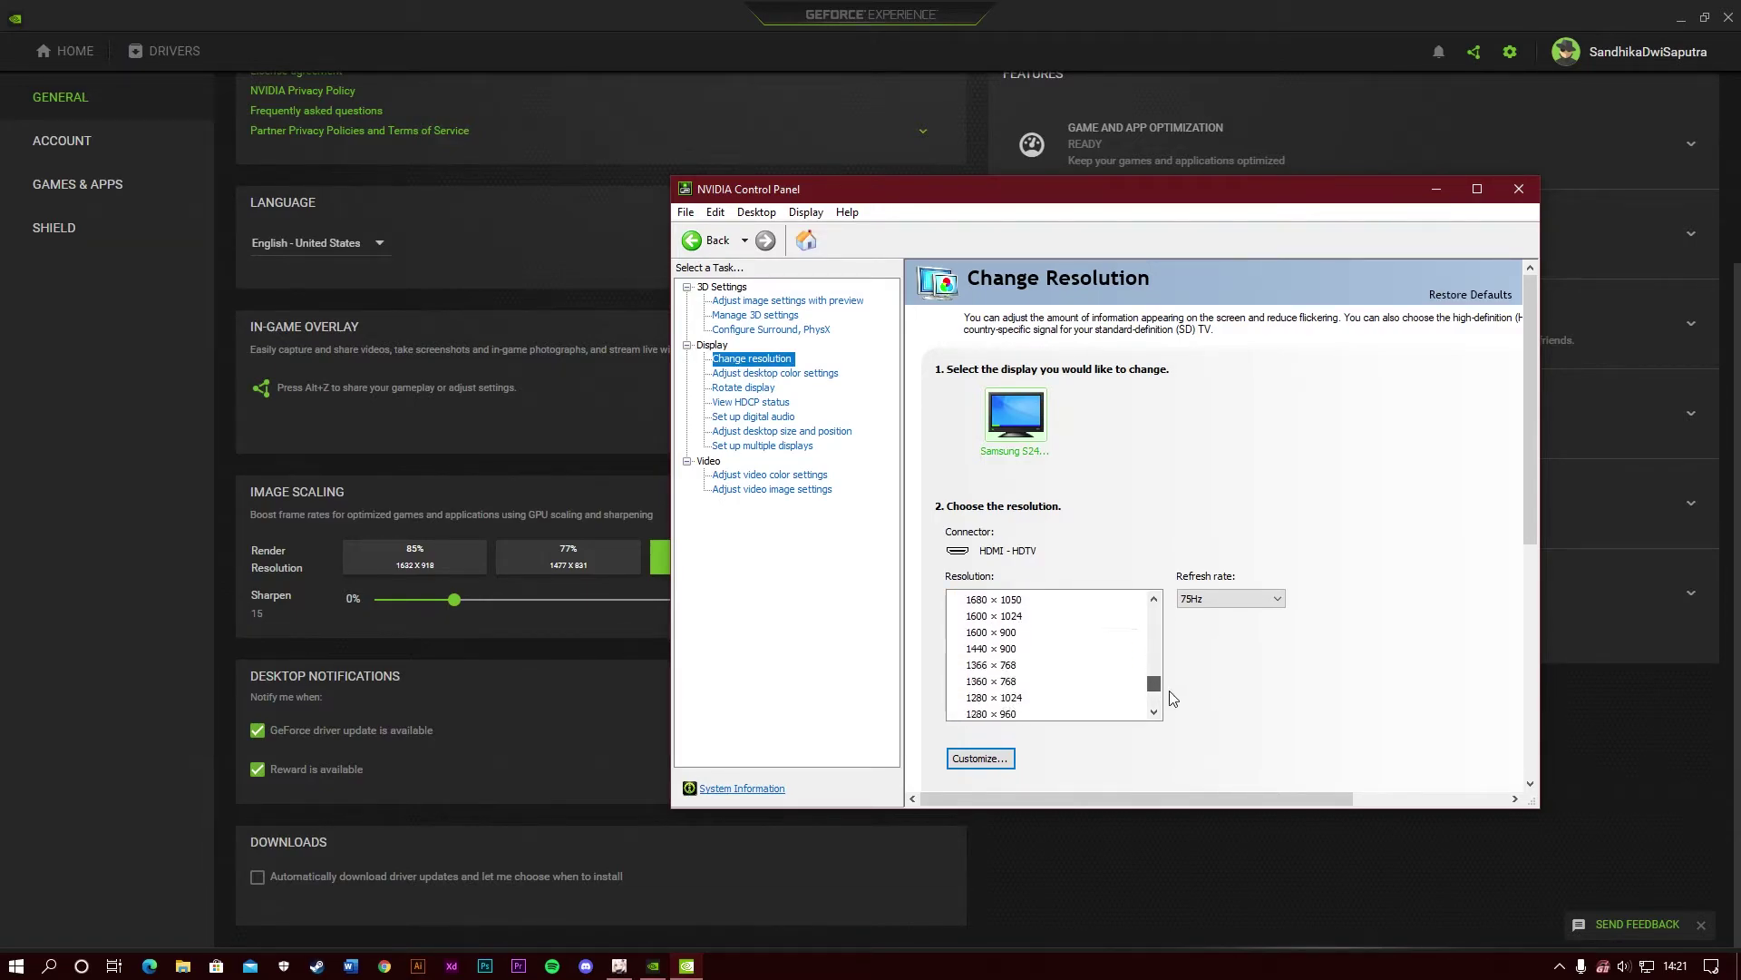
scroll(1165, 687, "up", 1)
left_click(1079, 603)
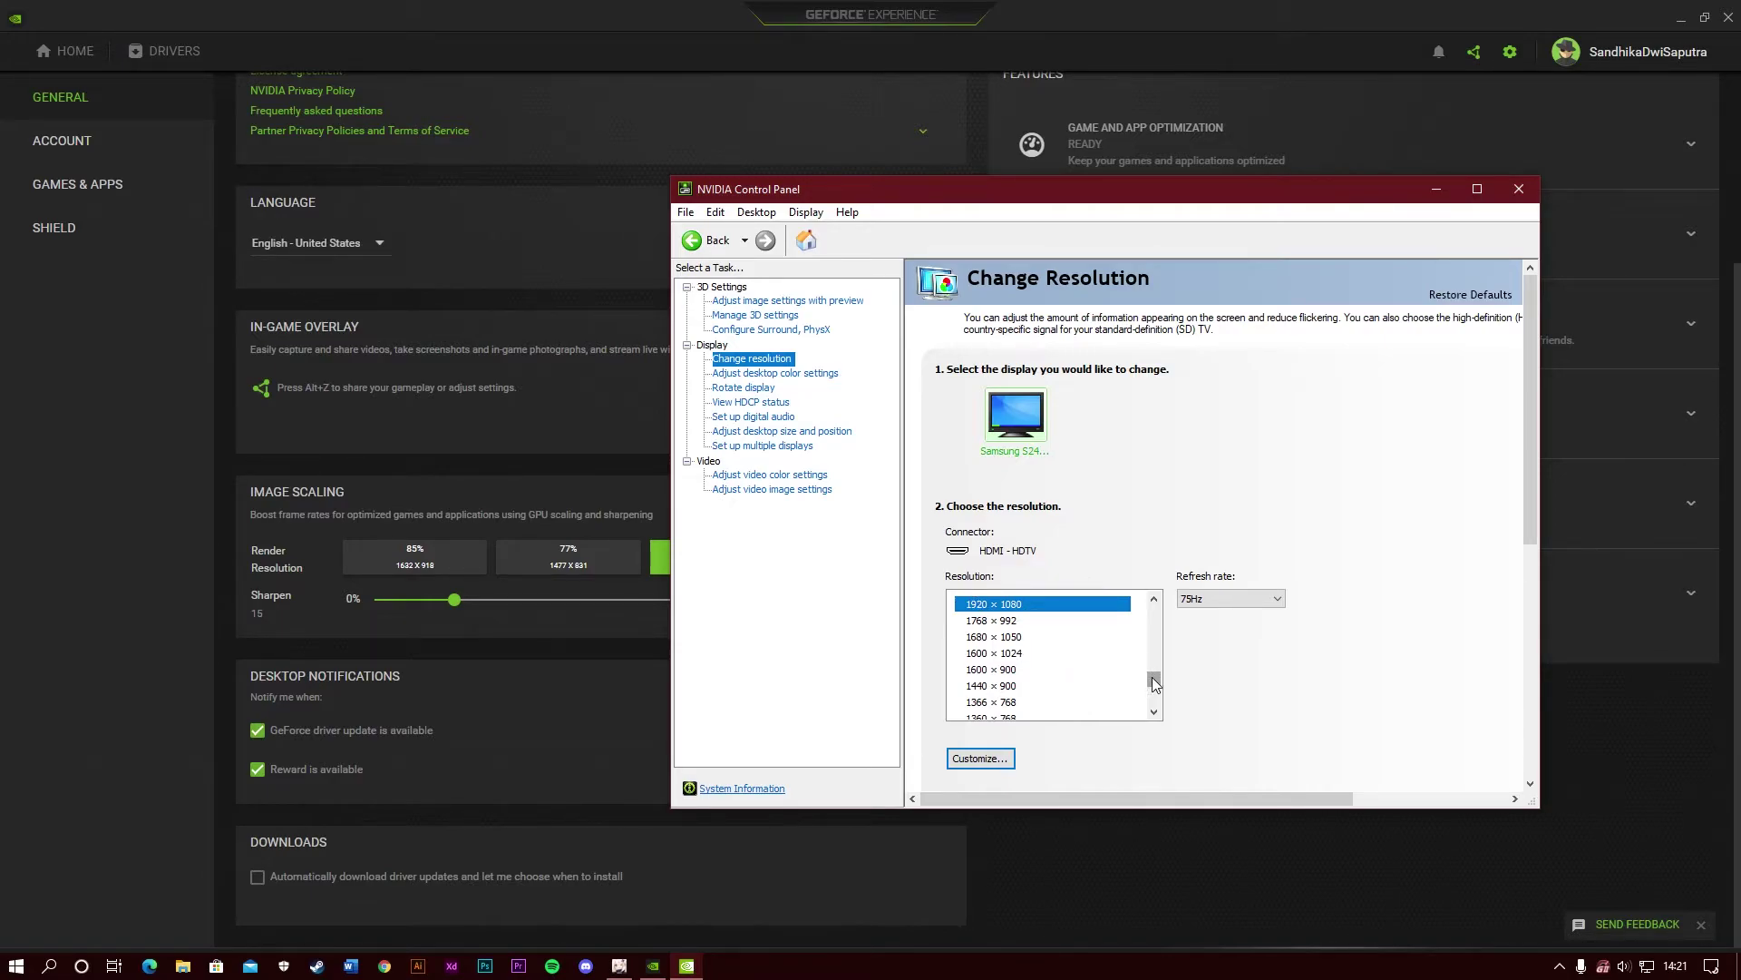
scroll(1156, 684, "up", 1)
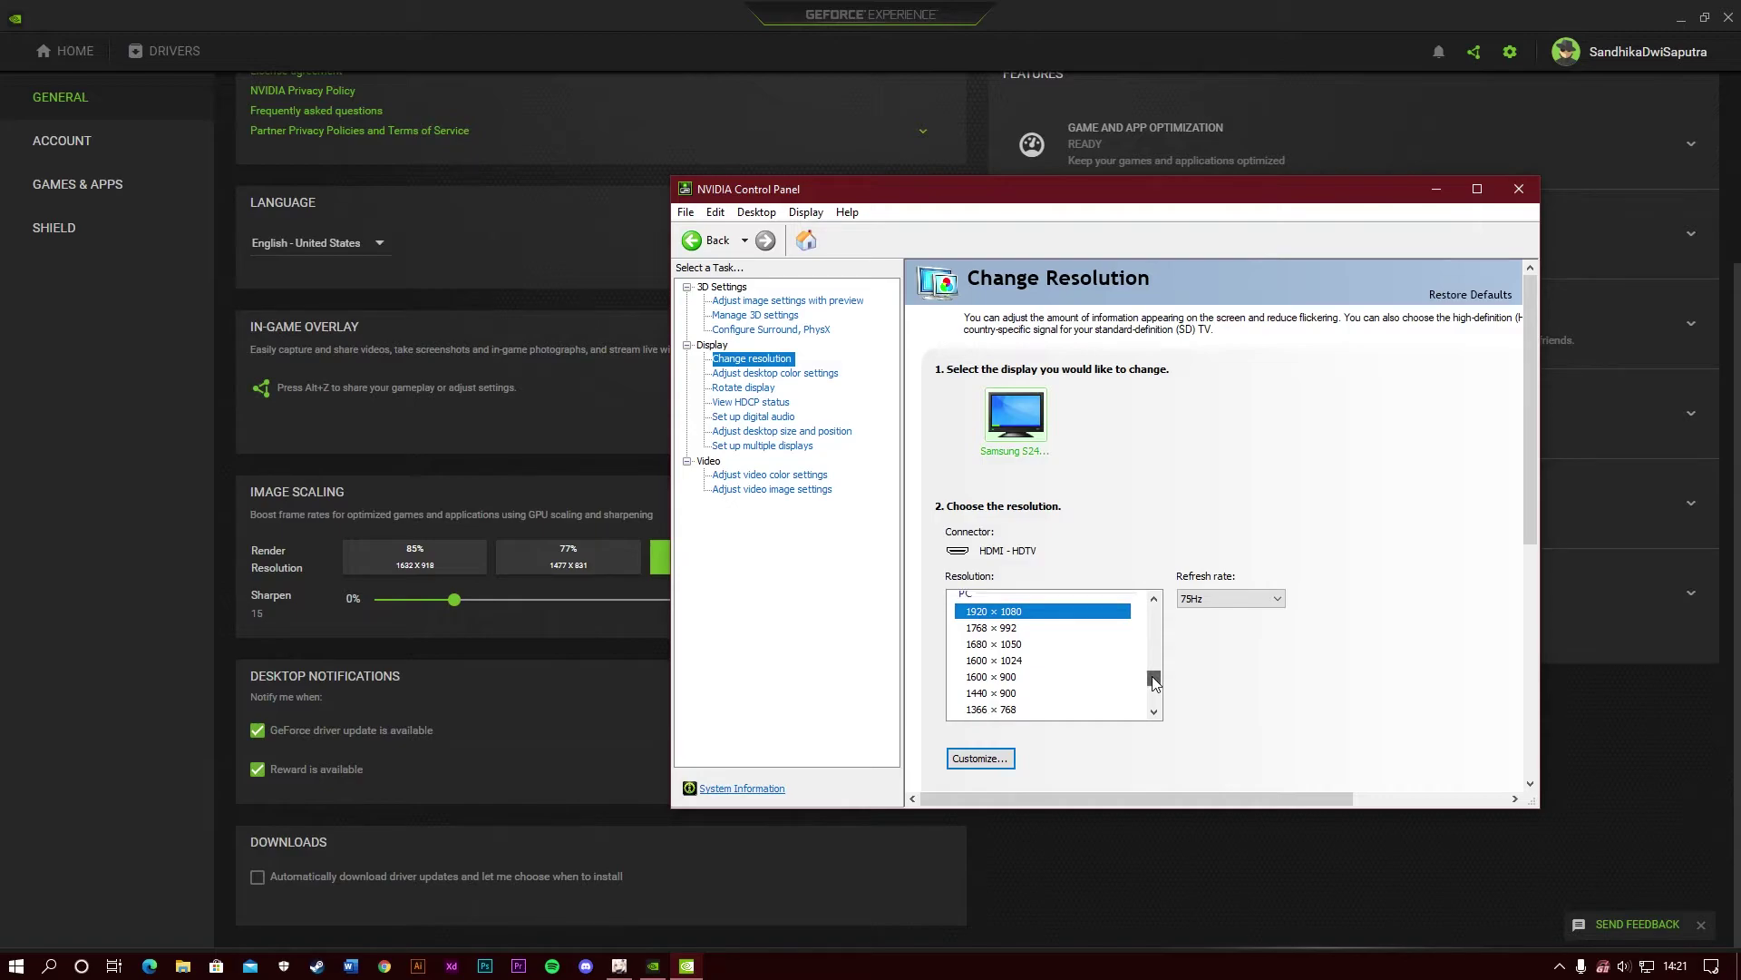
left_click_drag(1156, 683, 1163, 608)
Step: Try applying the scaling resolution 1080p, 1280 × 720, HD (67%) to the monitor
left_click(1098, 618)
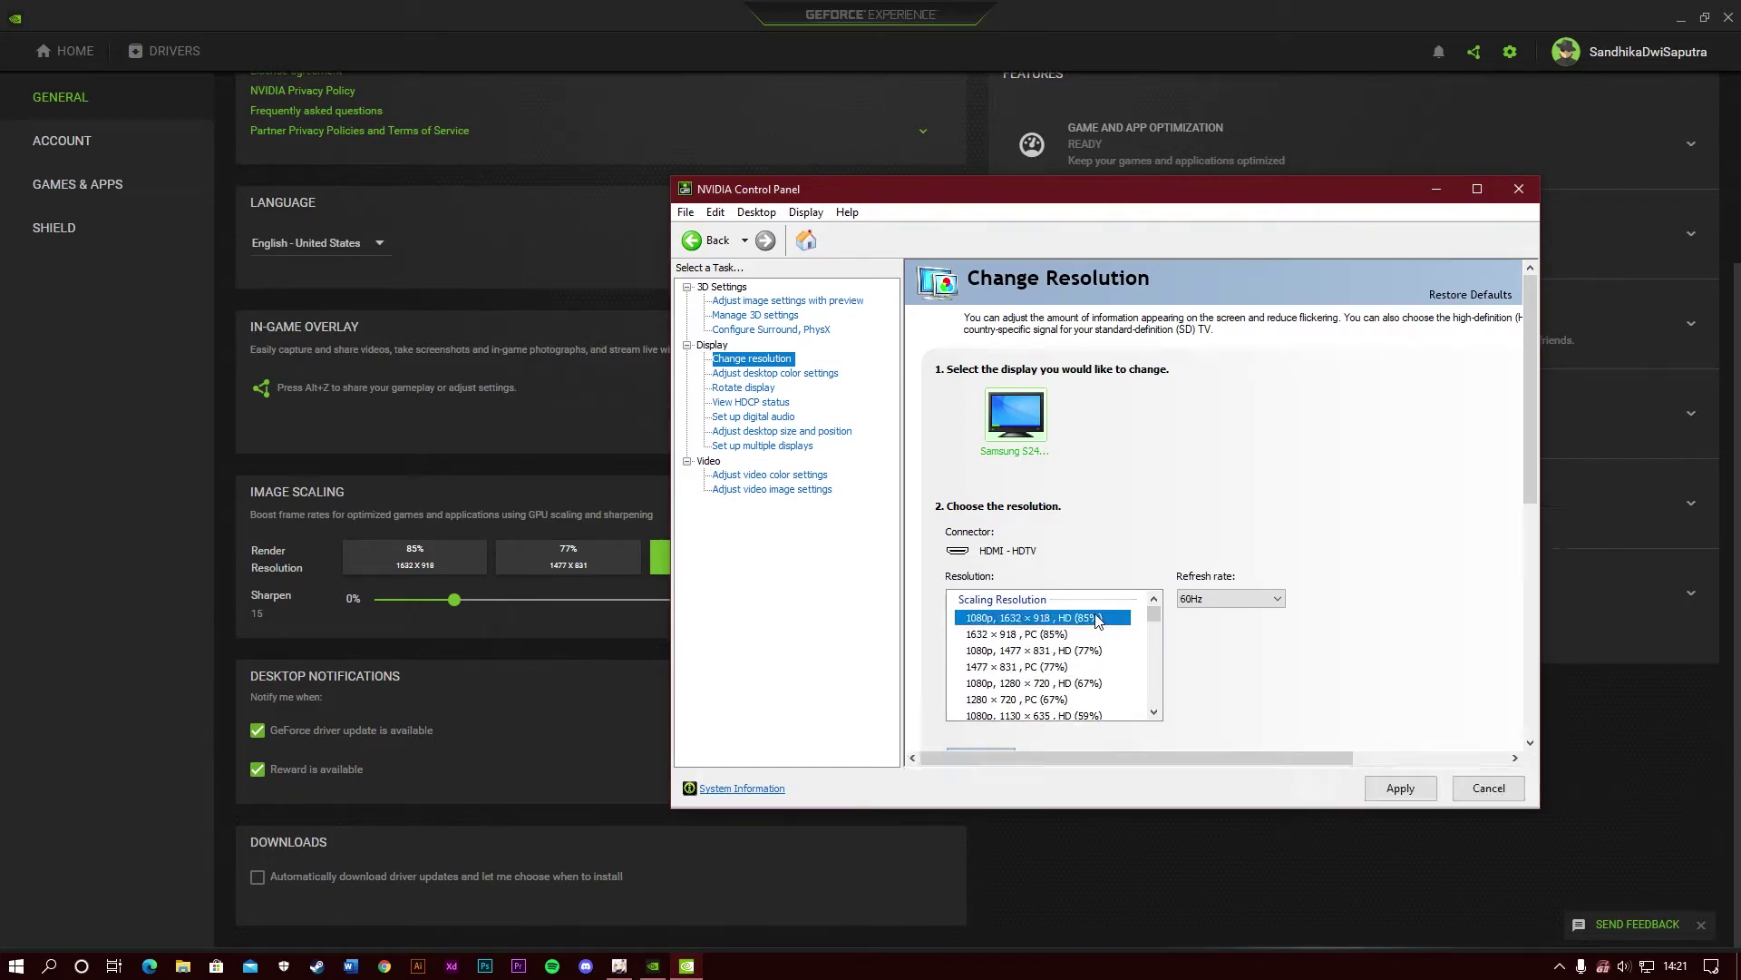
left_click(982, 650)
left_click(978, 619)
left_click_drag(1155, 619, 1155, 625)
left_click(1088, 638)
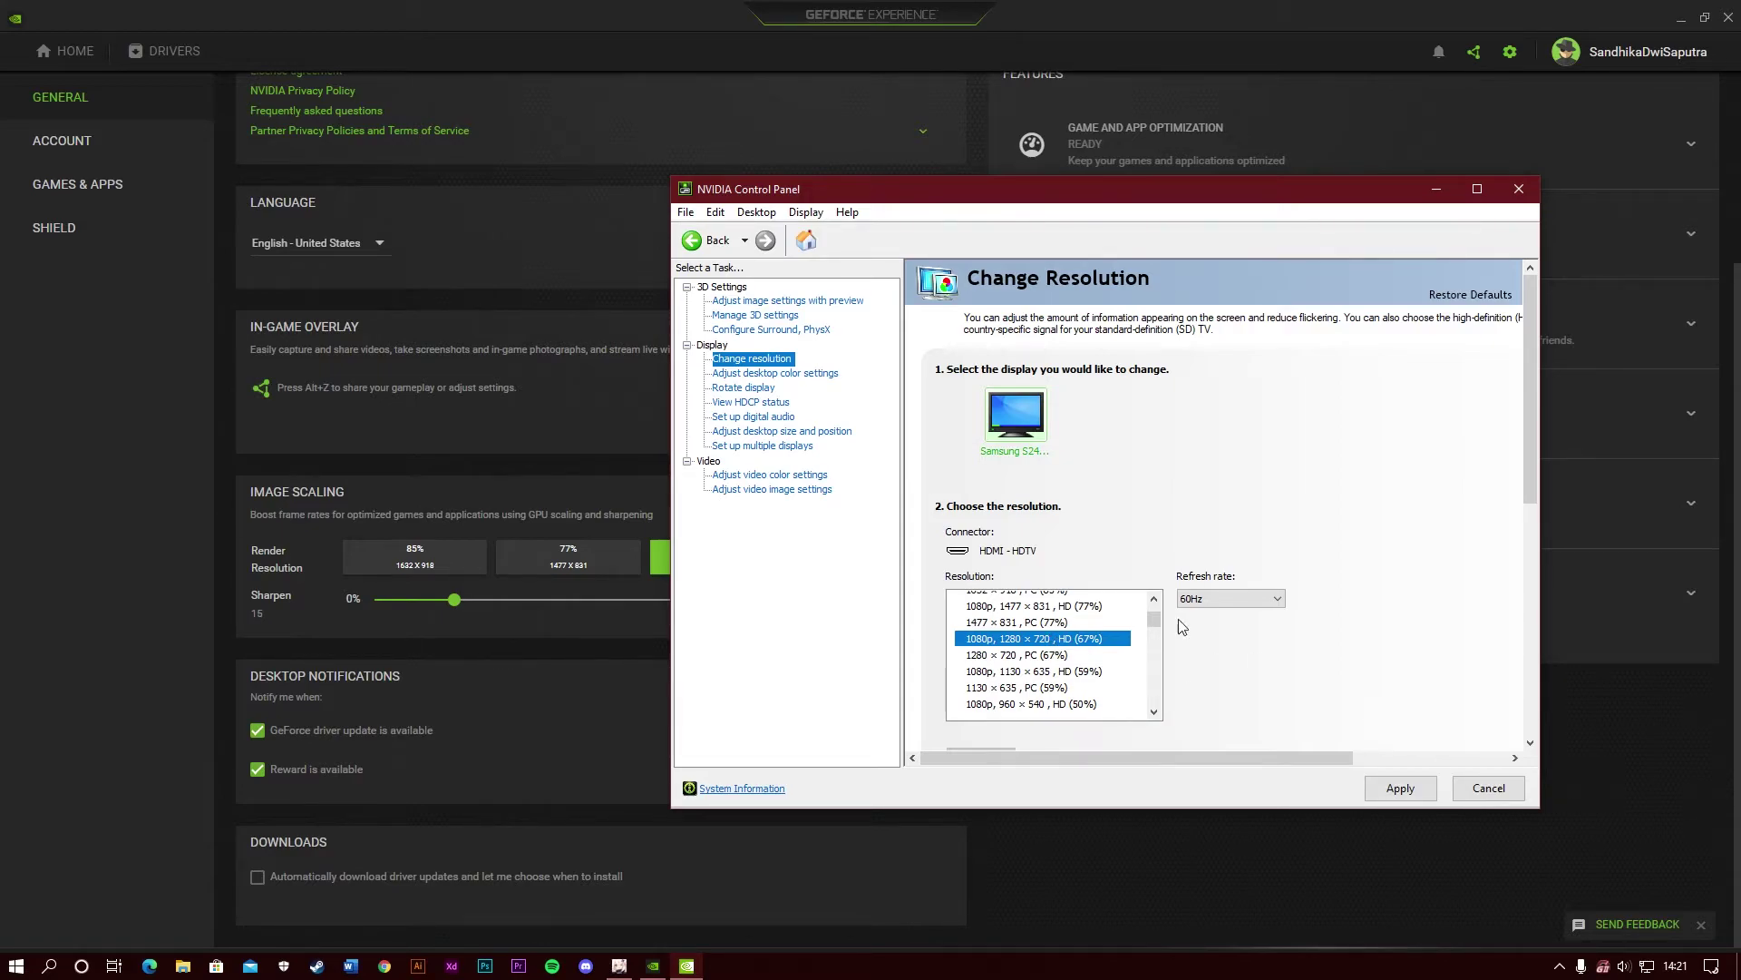
left_click(1401, 788)
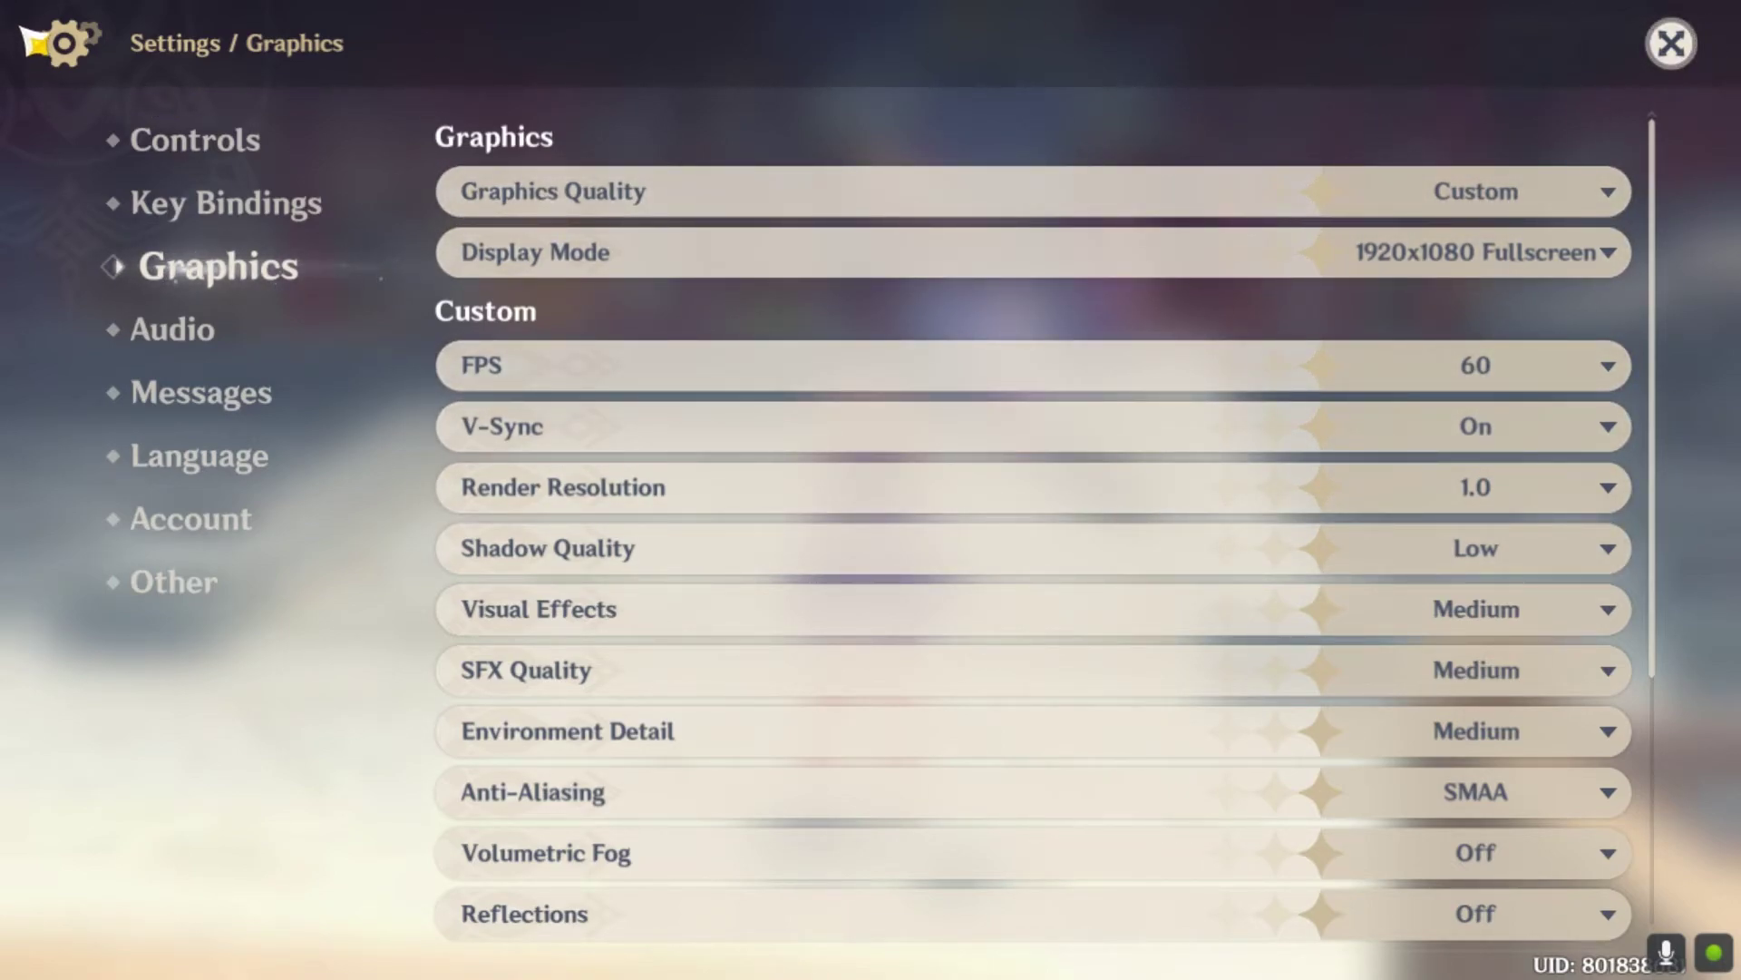
Step: Set Genshin Impact's Display Mode to 1280x720 Windowed and leave the settings to return to the game
left_click(1569, 264)
scroll(1548, 580, "down", 3)
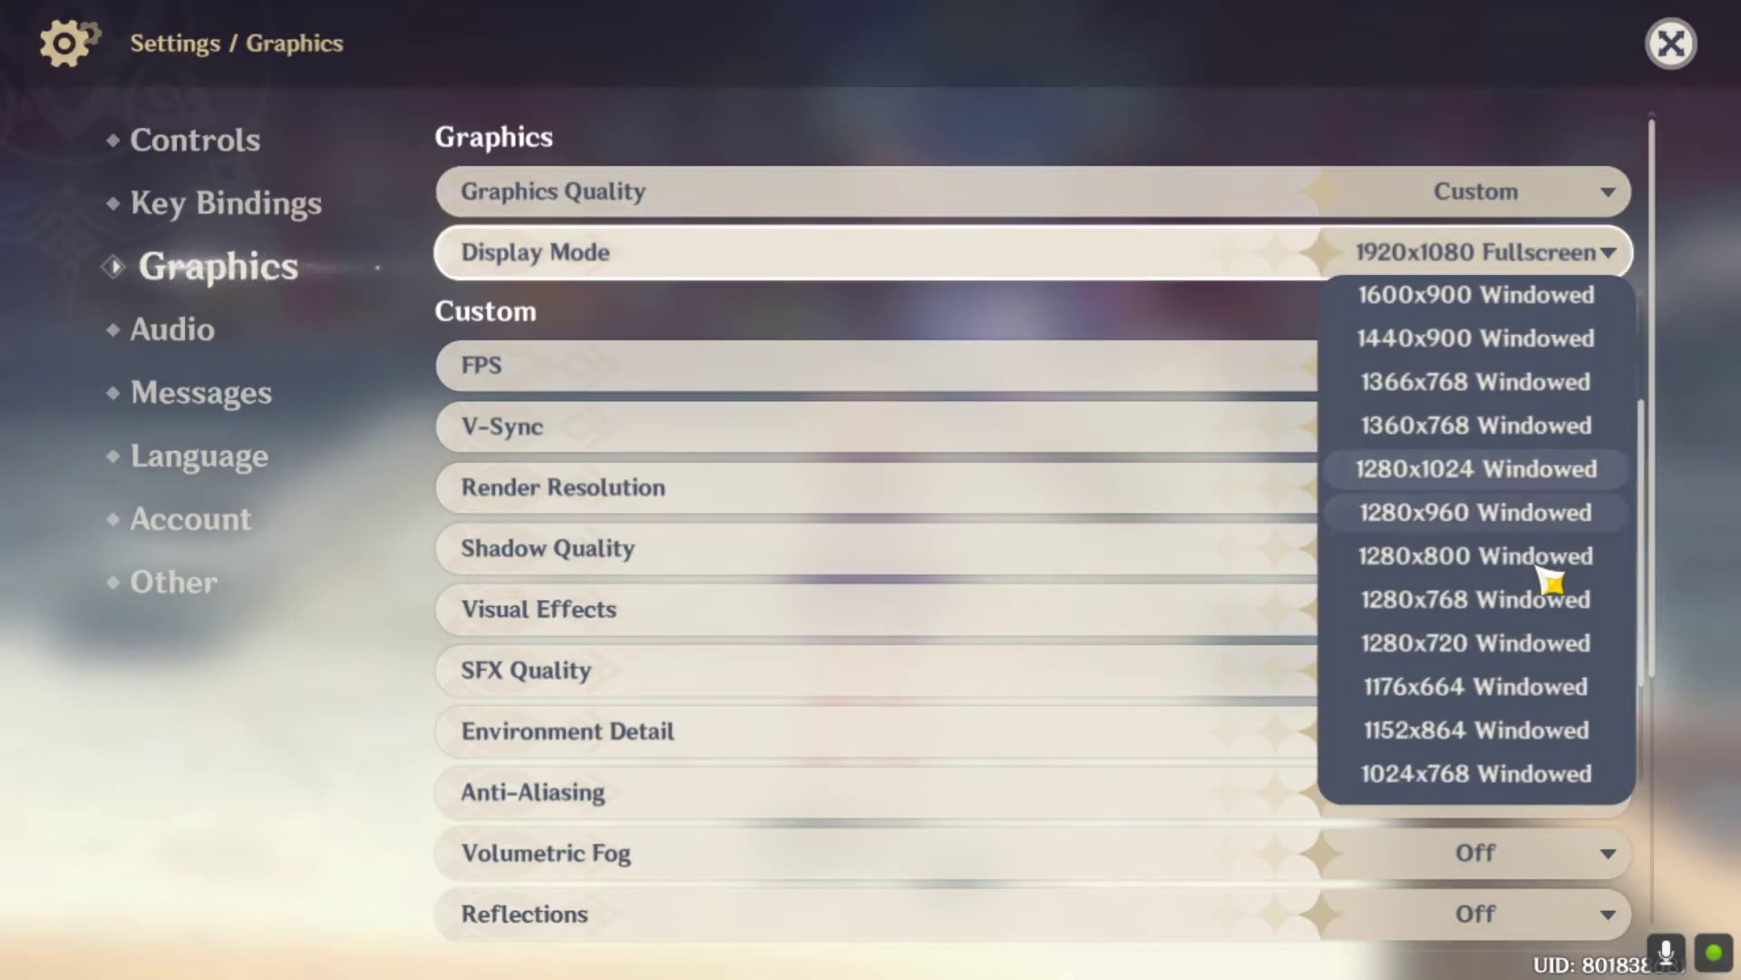
left_click(1555, 667)
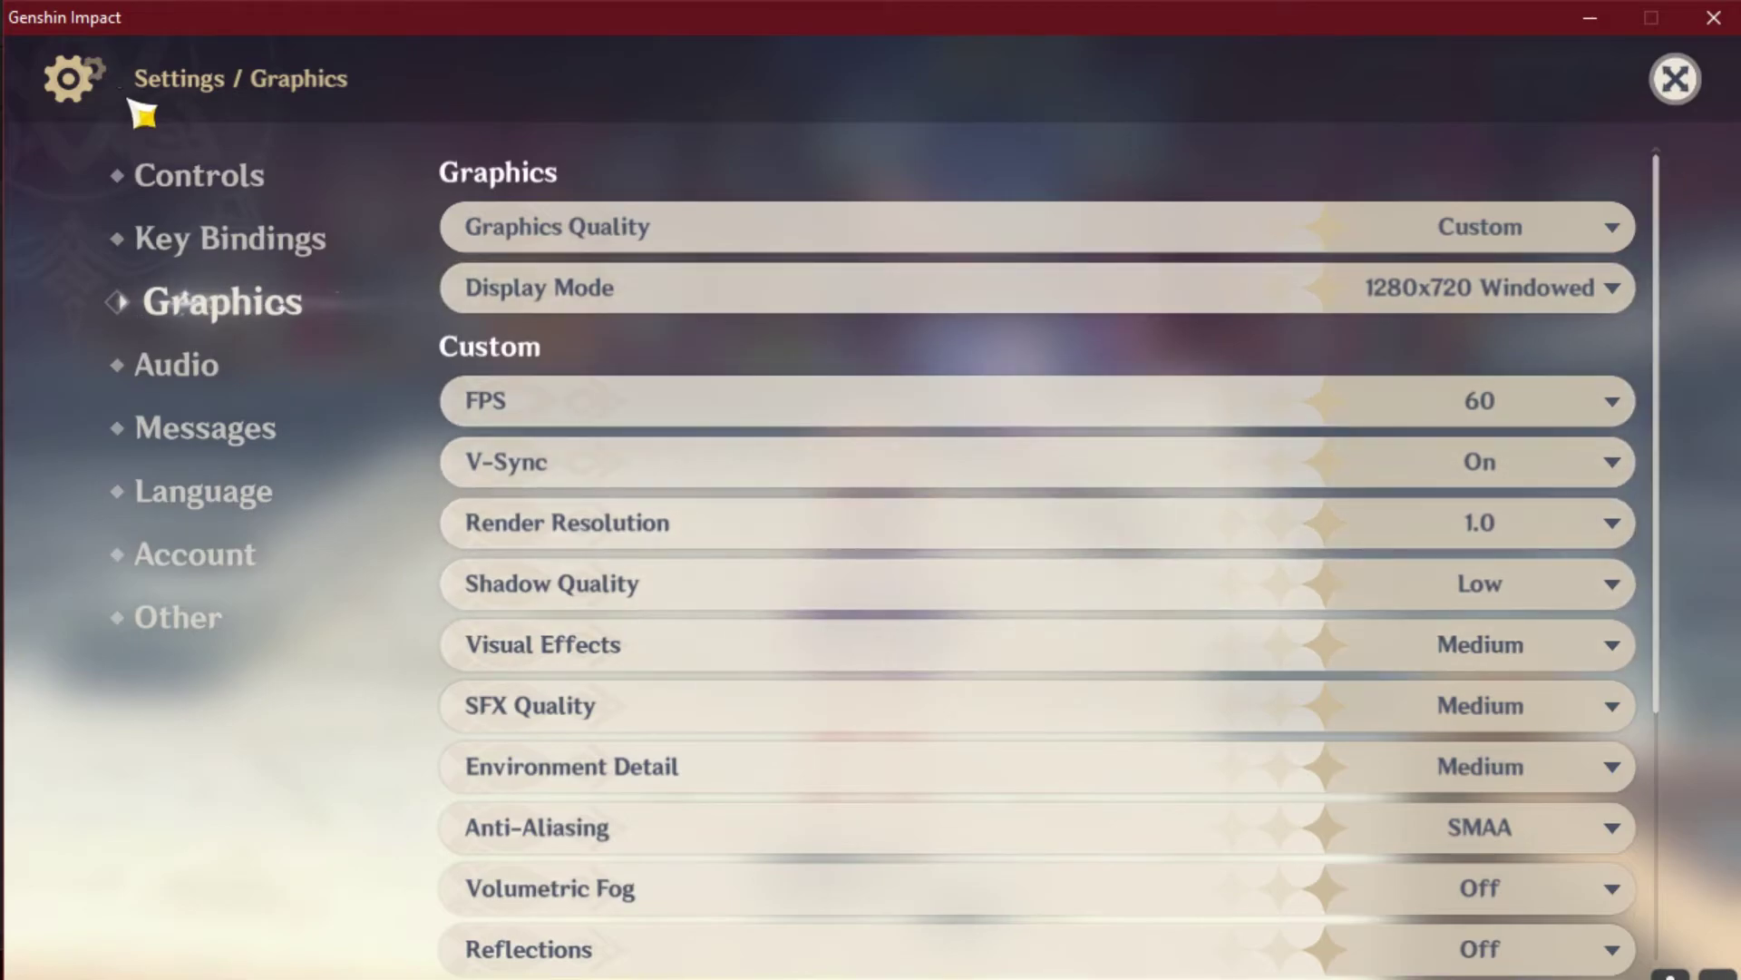
left_click(1676, 80)
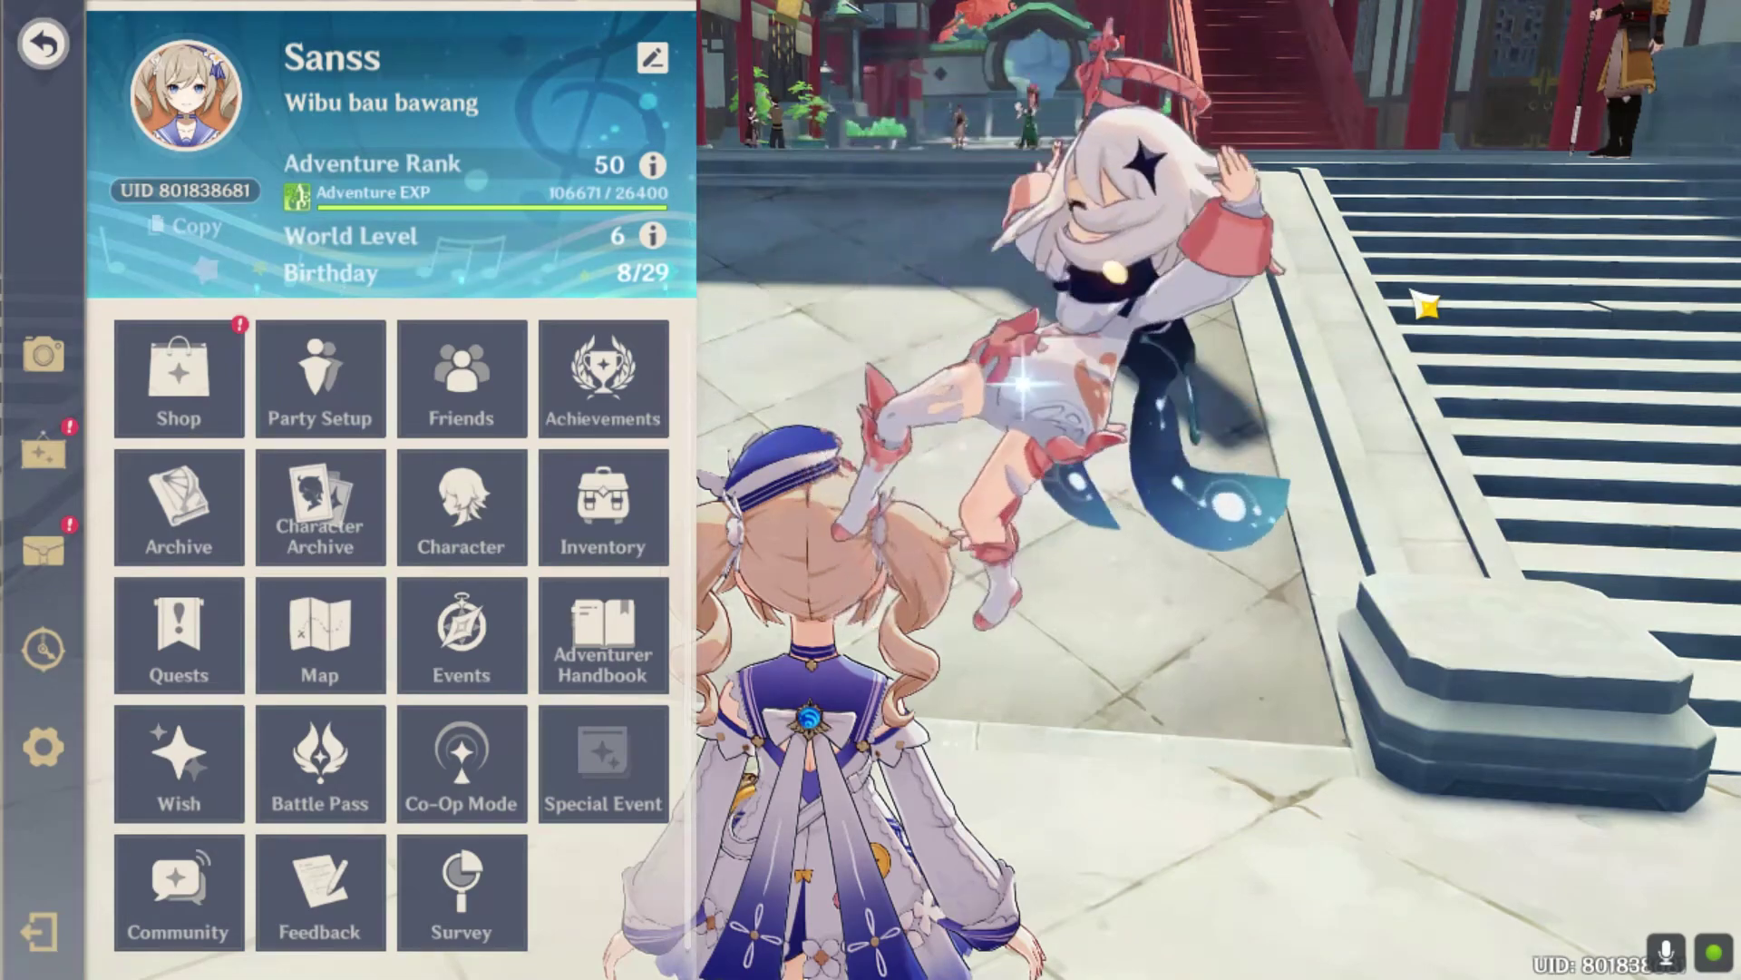
key("Escape")
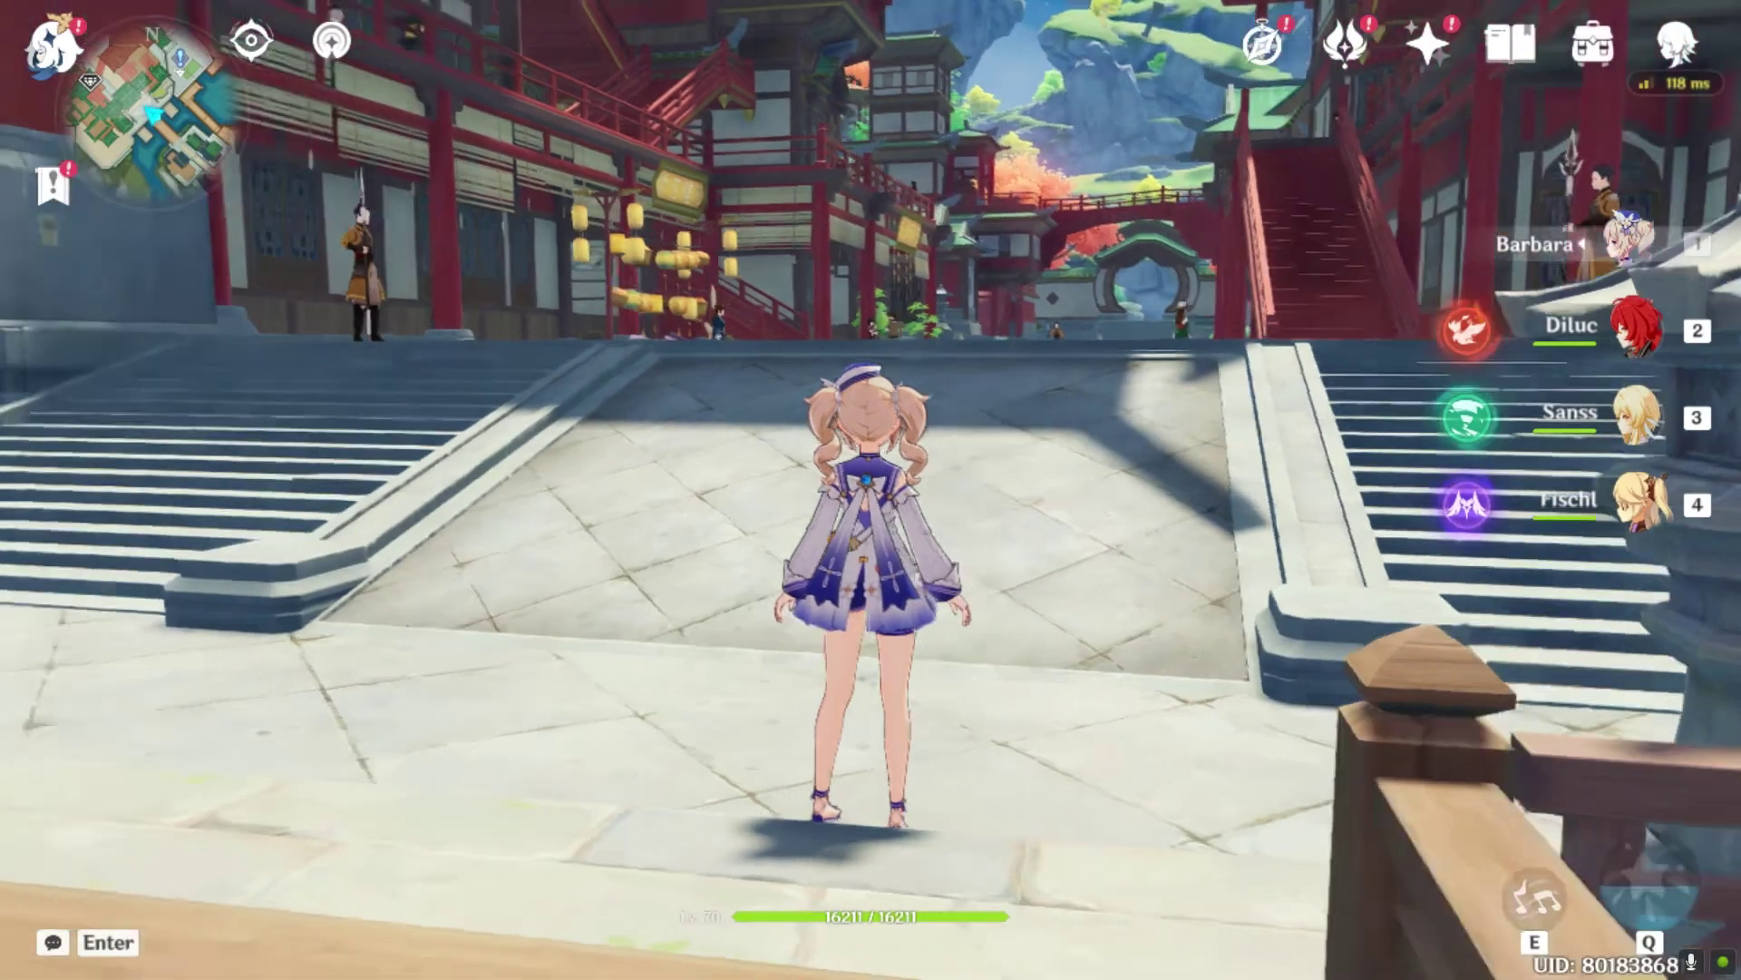
scroll(870, 490, "up", 3)
Step: Reopen the game's graphics settings and check the 1280x720 Windowed entry in the Display Mode list
key("Escape")
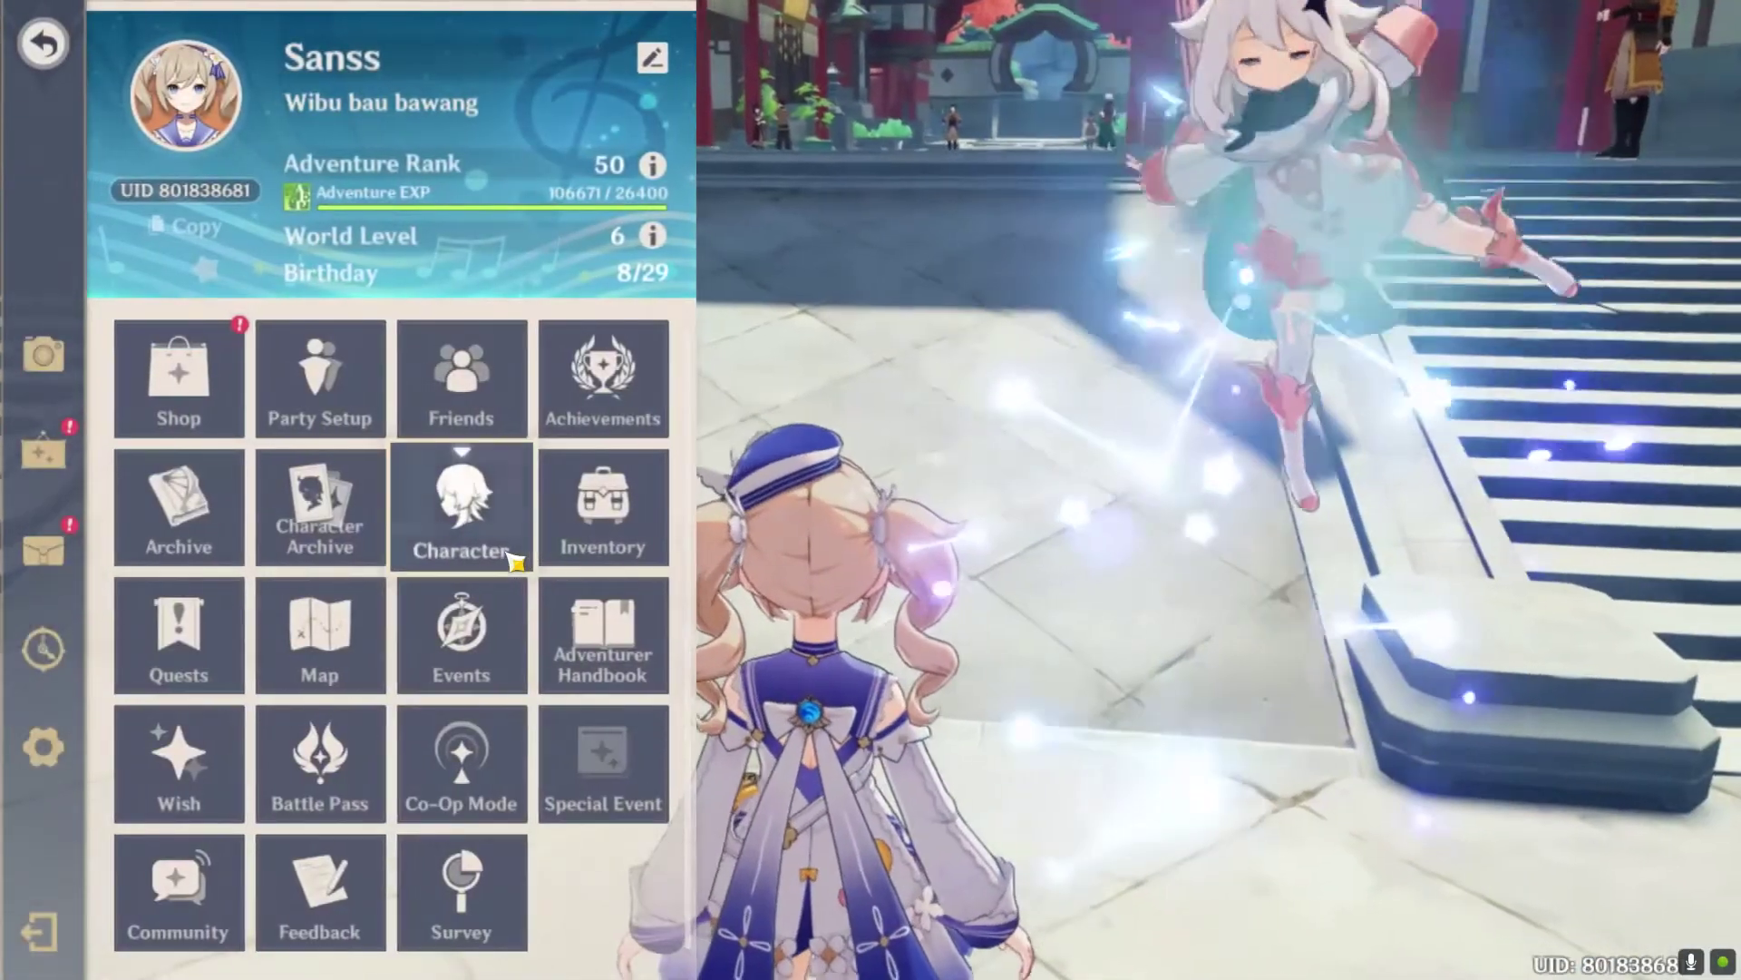
key("Escape")
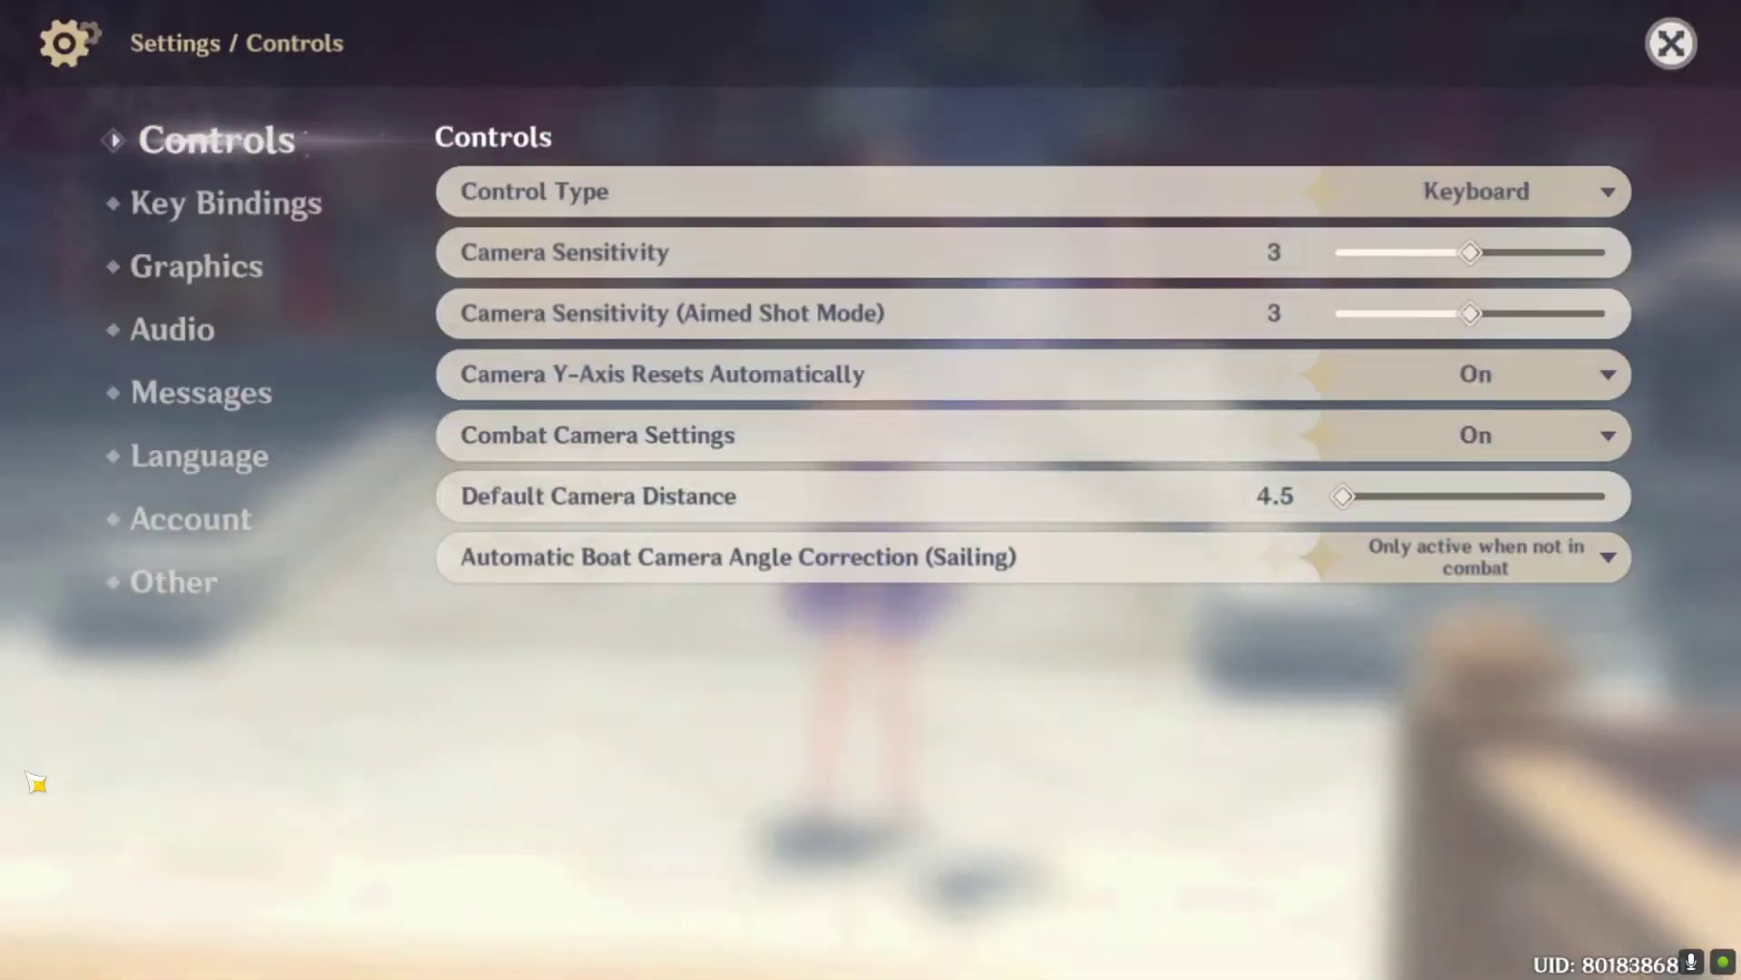
left_click(223, 391)
left_click(256, 289)
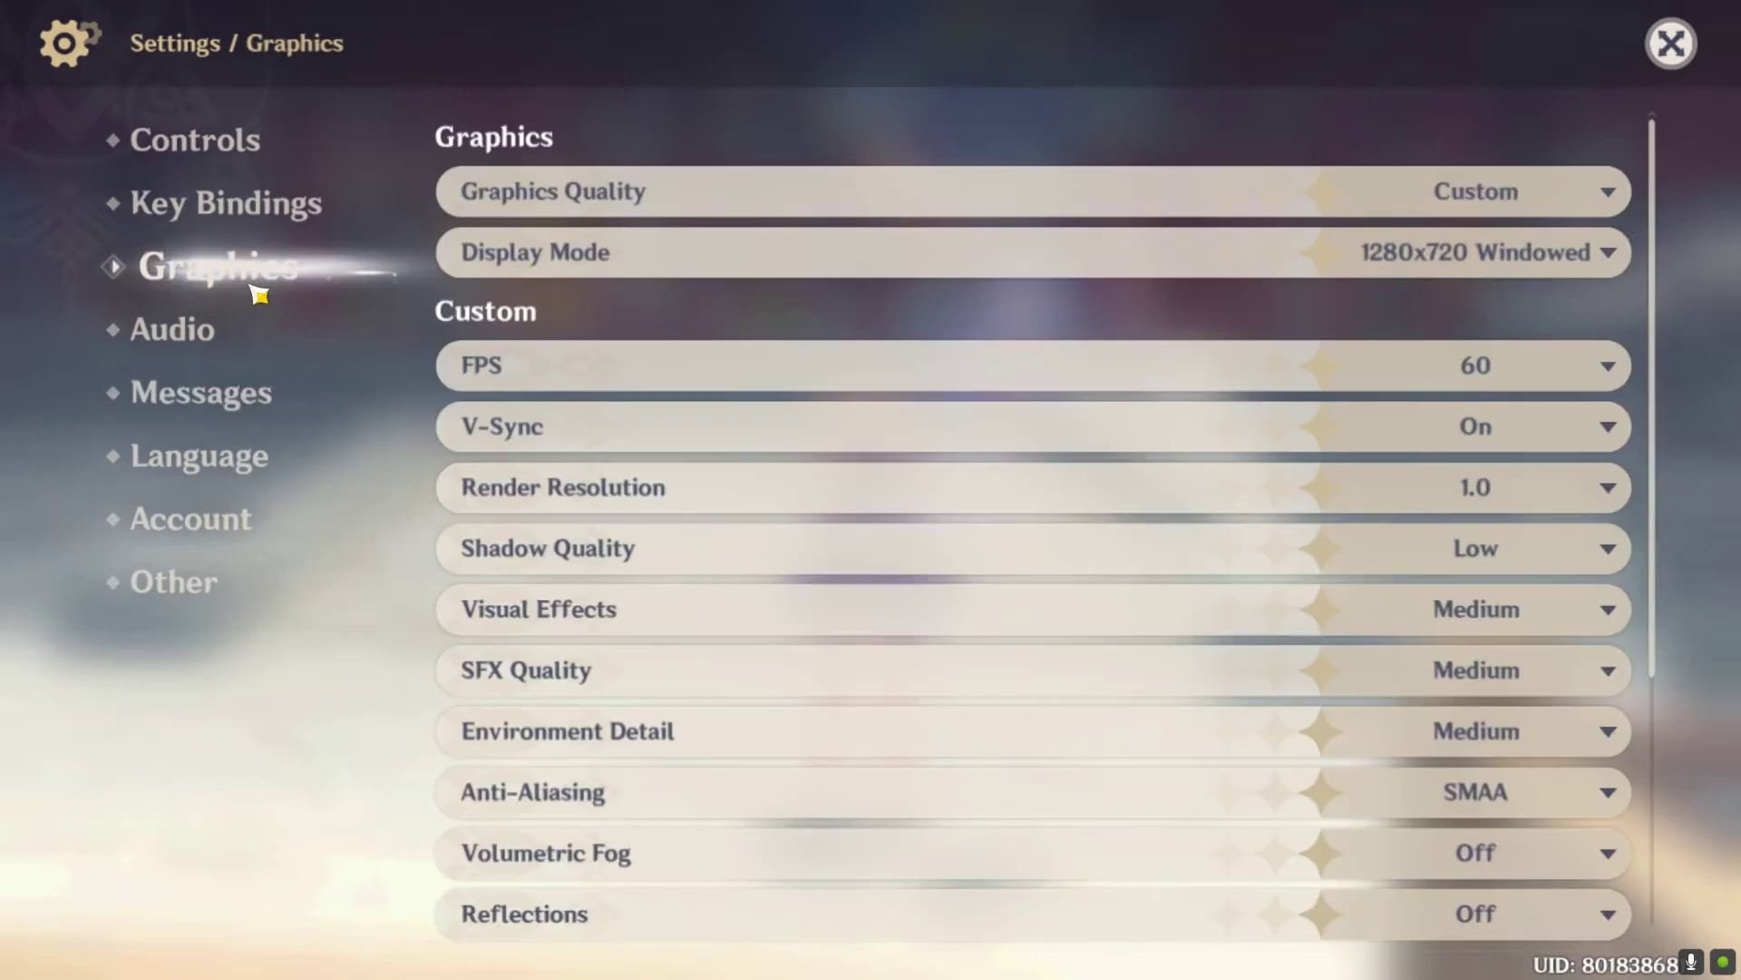
left_click(1615, 272)
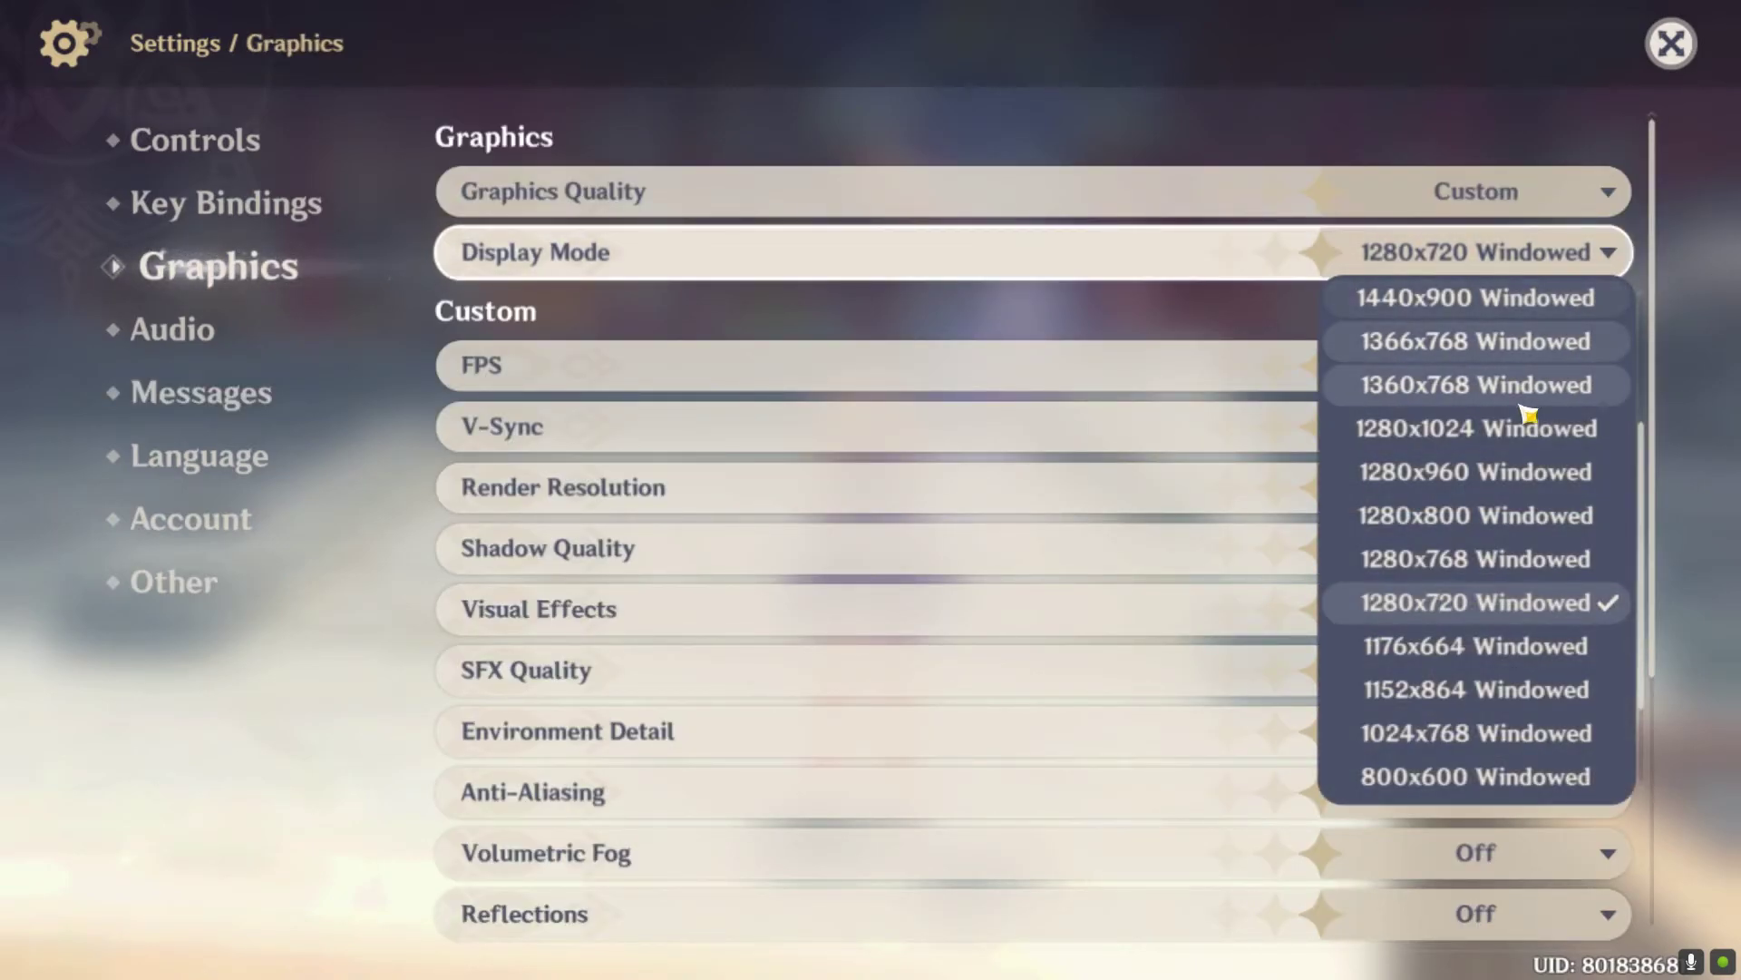
left_click(1524, 605)
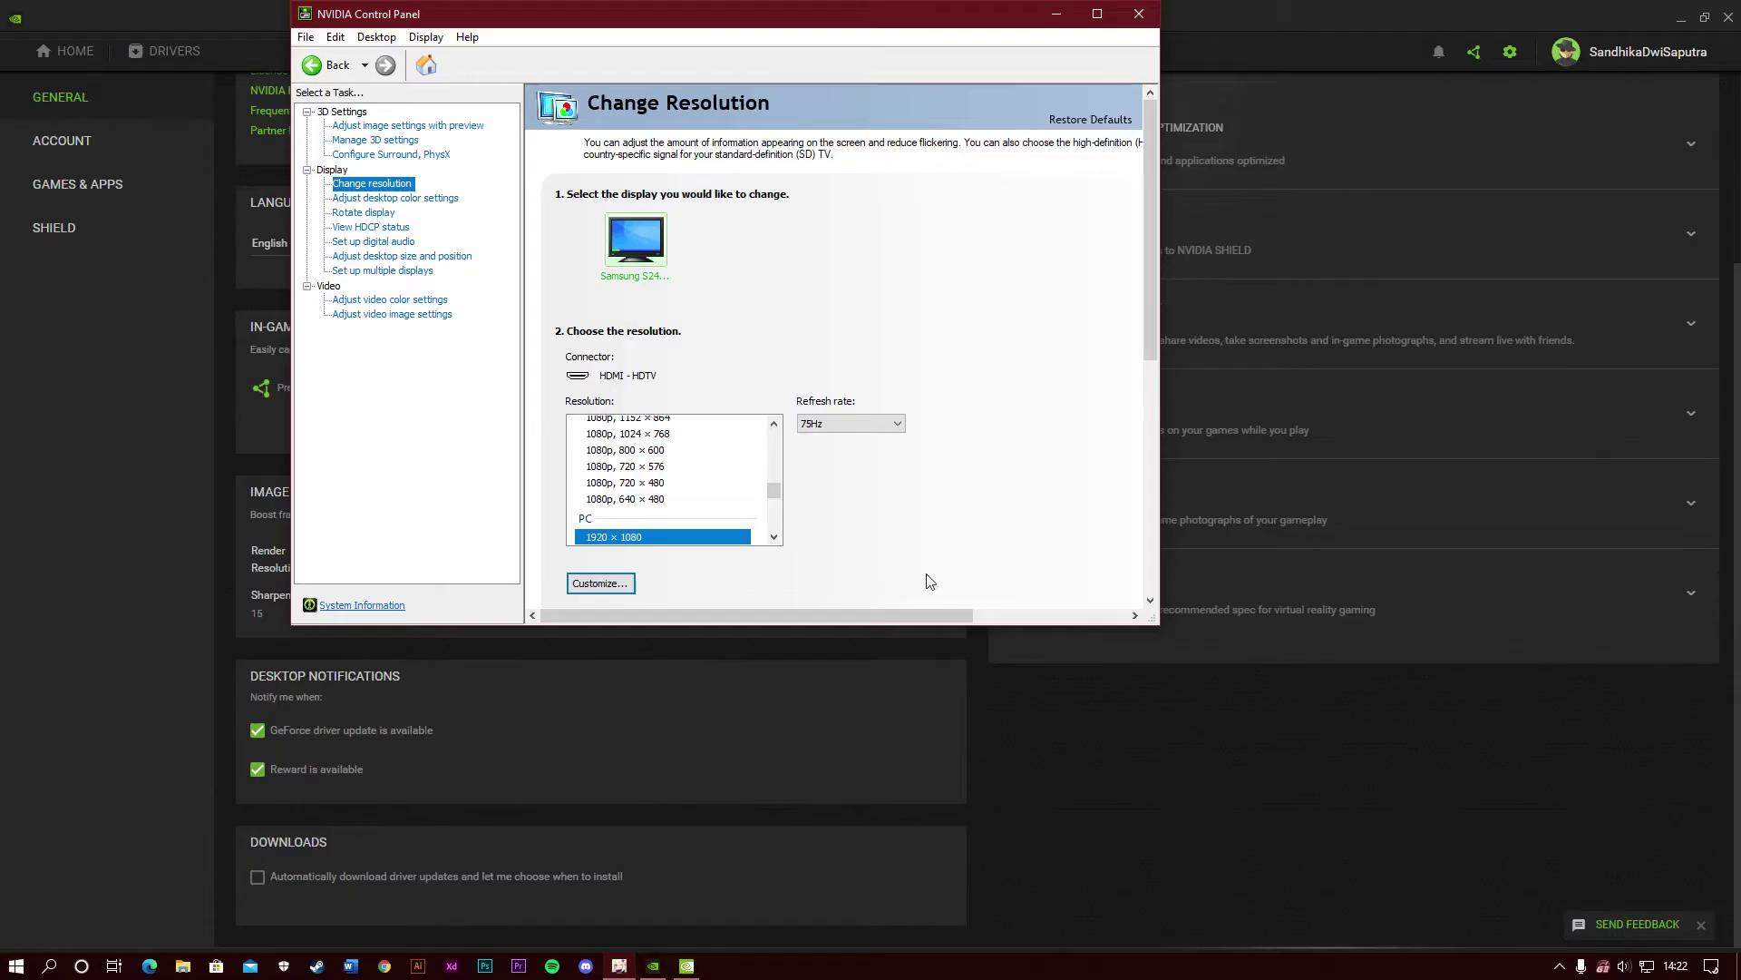
Step: Switch to the NVIDIA Control Panel, apply the 1080p, 1280 × 720, HD (67%) scaling resolution again and keep the changed desktop configuration
key("super")
key("super")
scroll(726, 512, "up", 10)
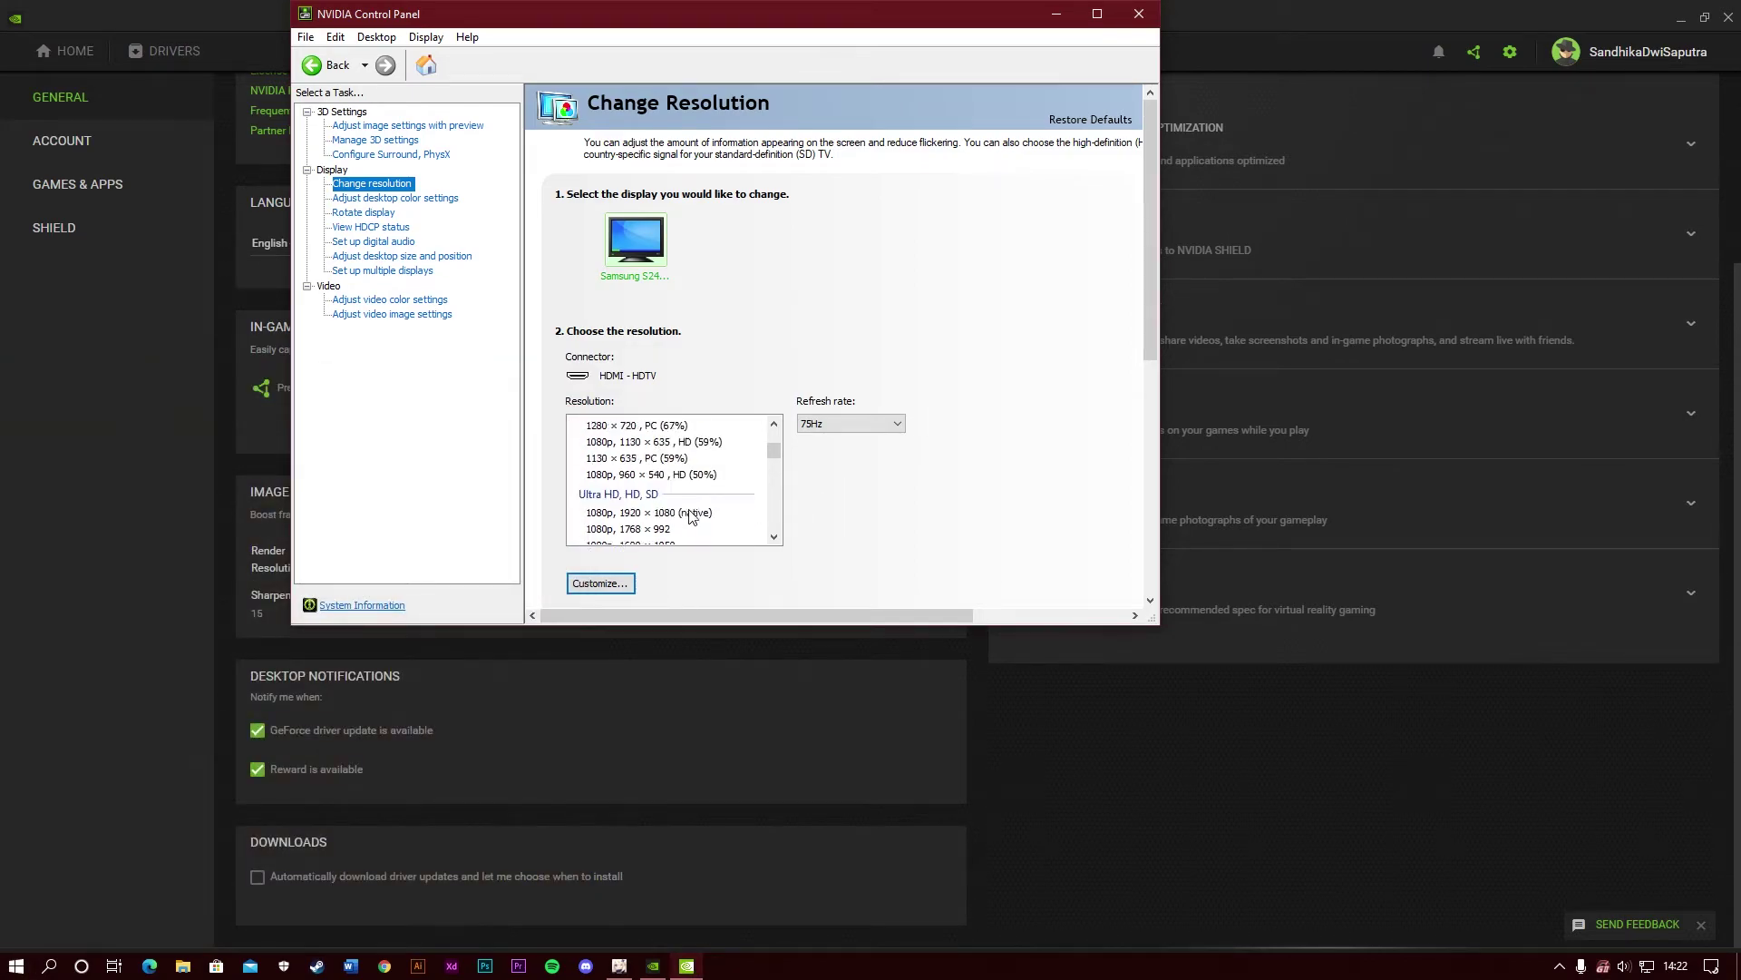
left_click(710, 509)
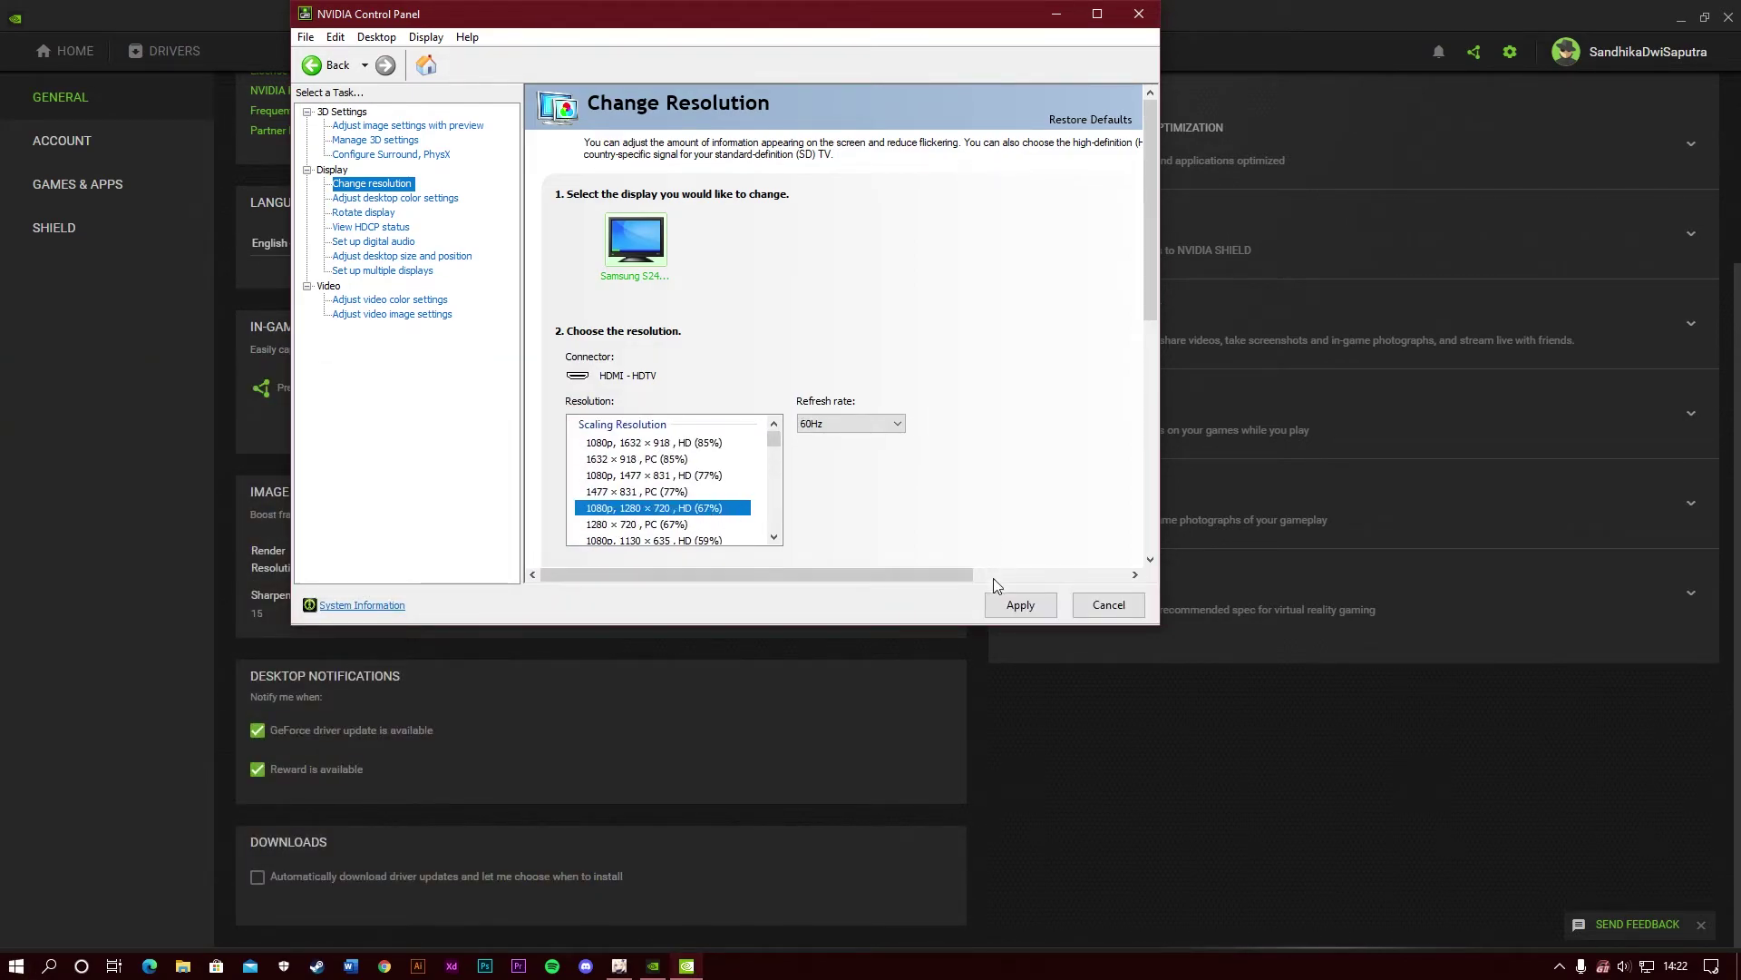
left_click(1002, 605)
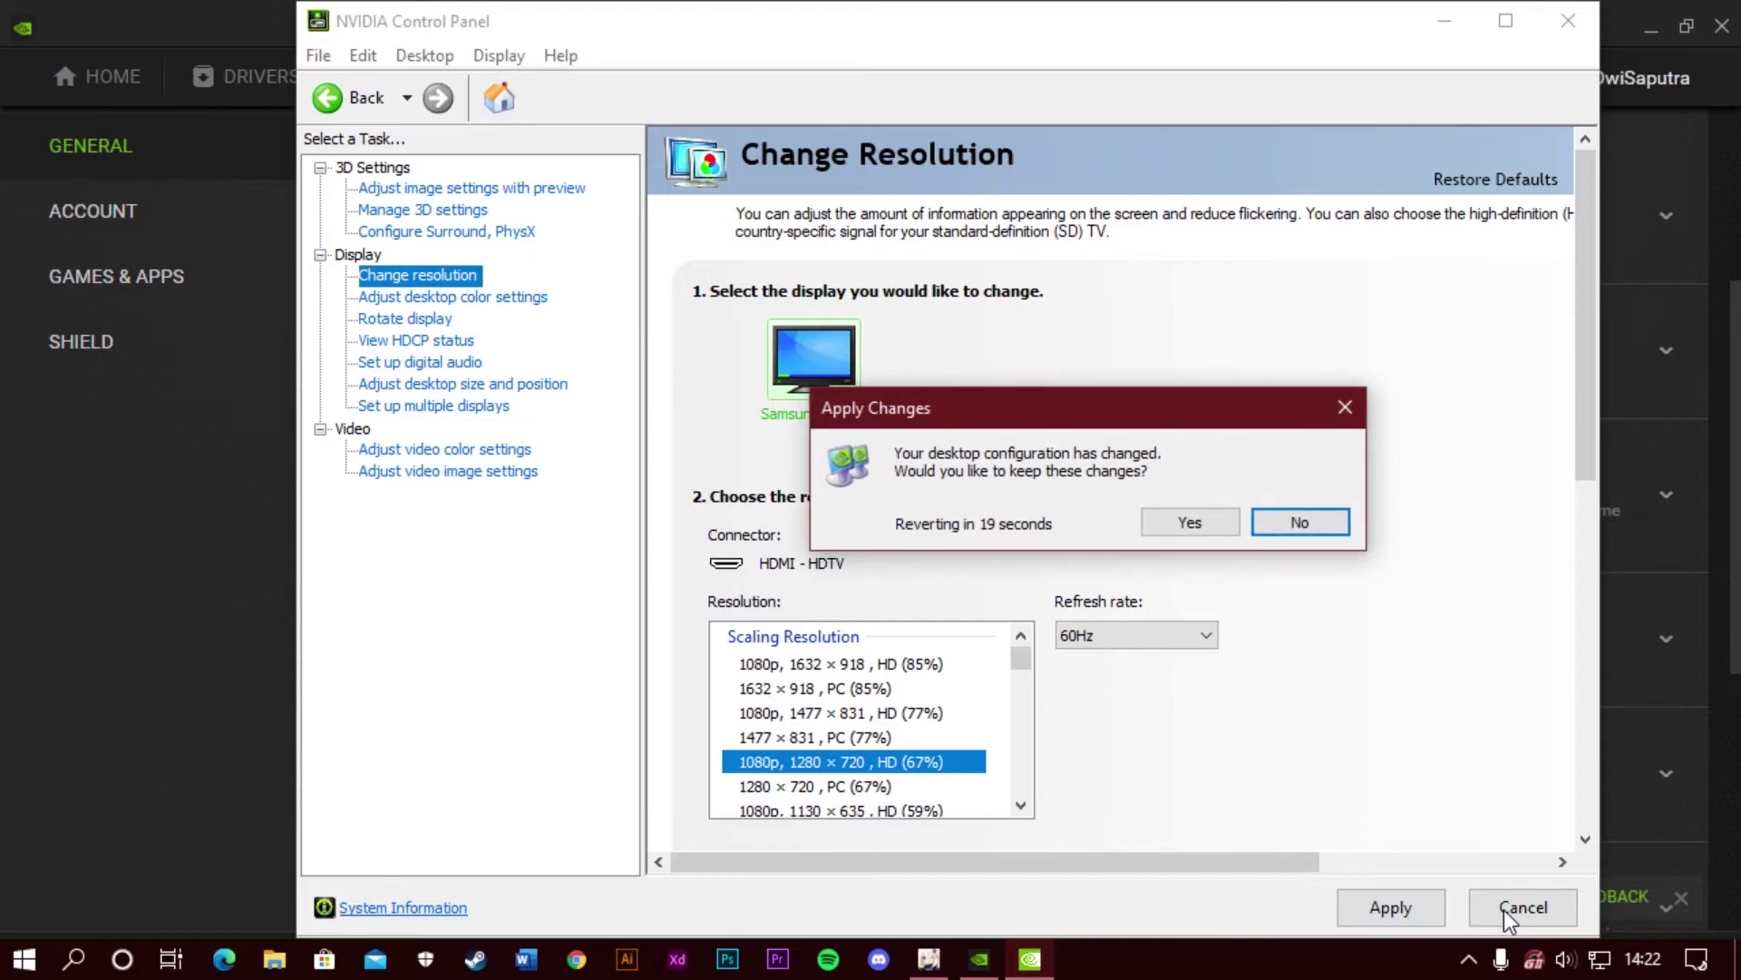
left_click(1188, 521)
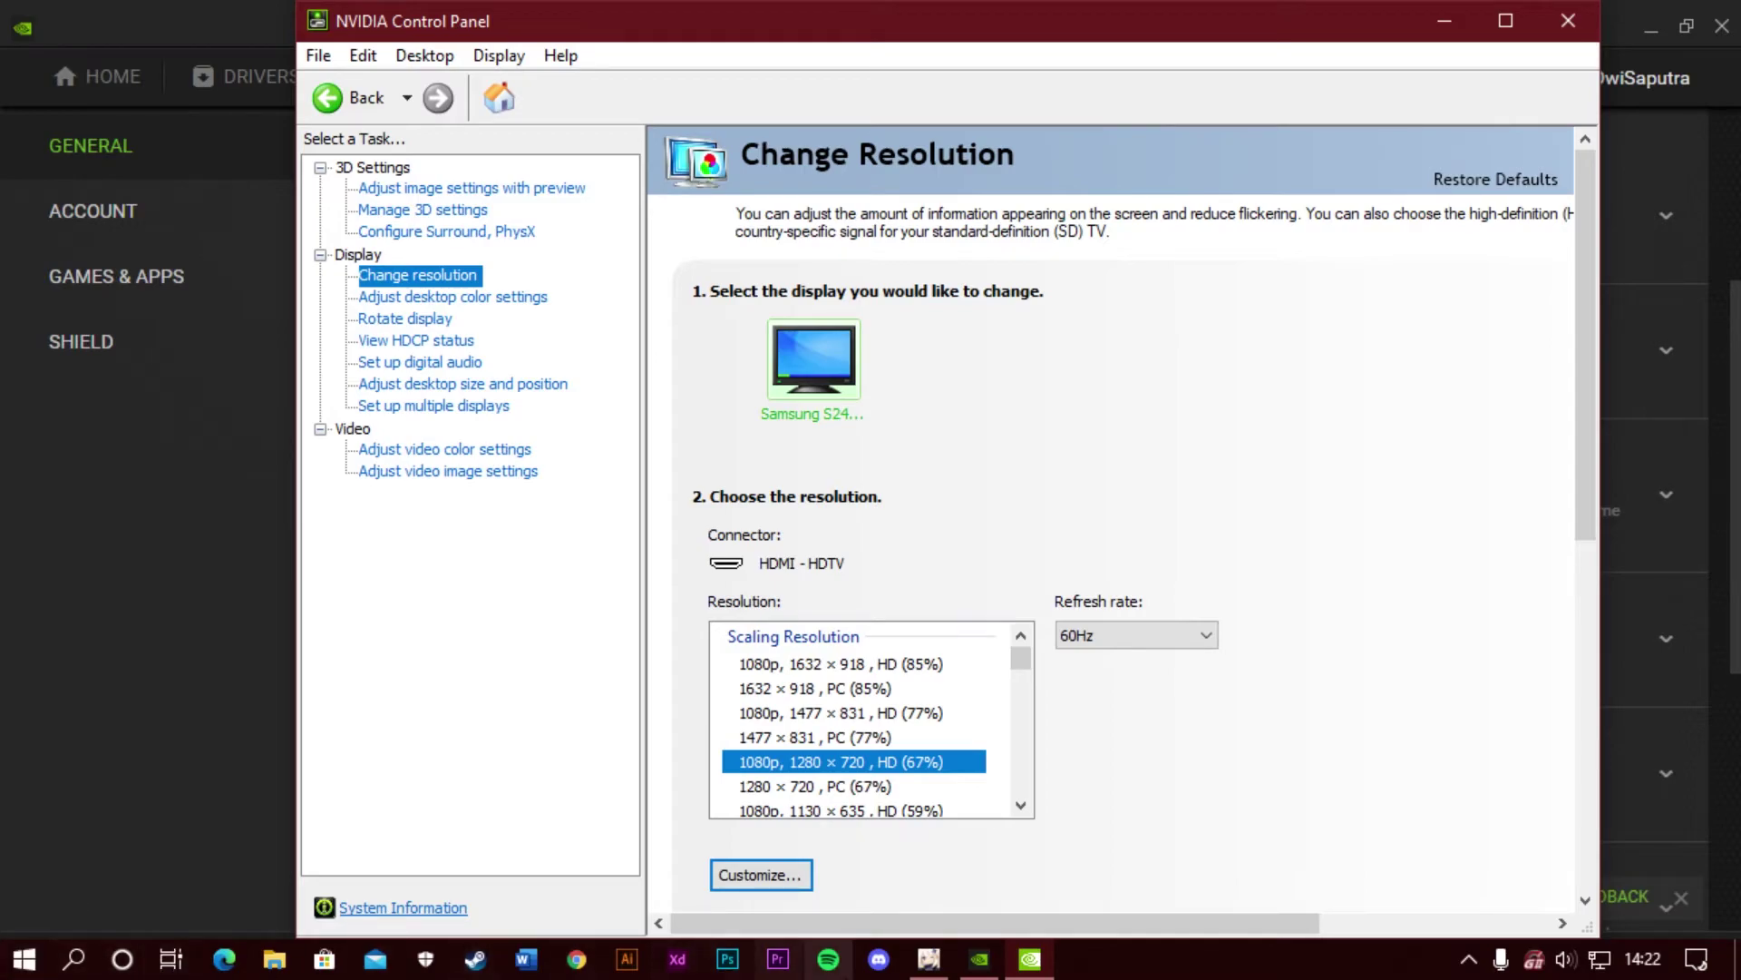
scroll(1173, 742, "down", 3)
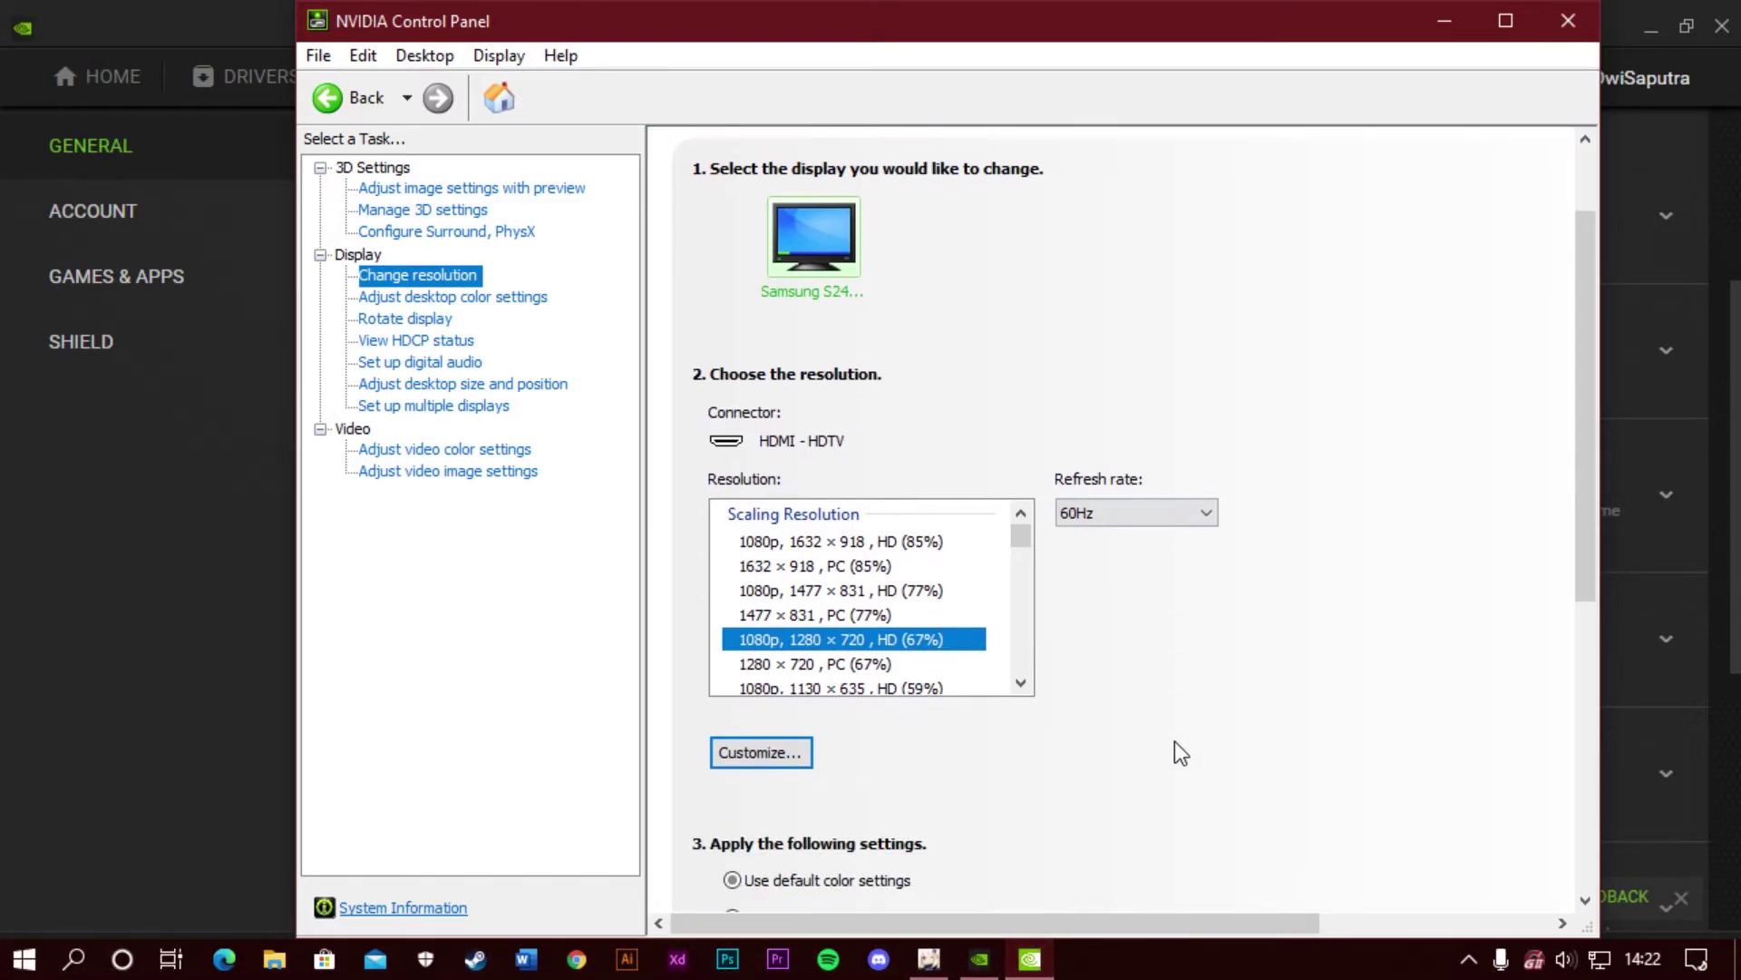
scroll(1174, 743, "up", 3)
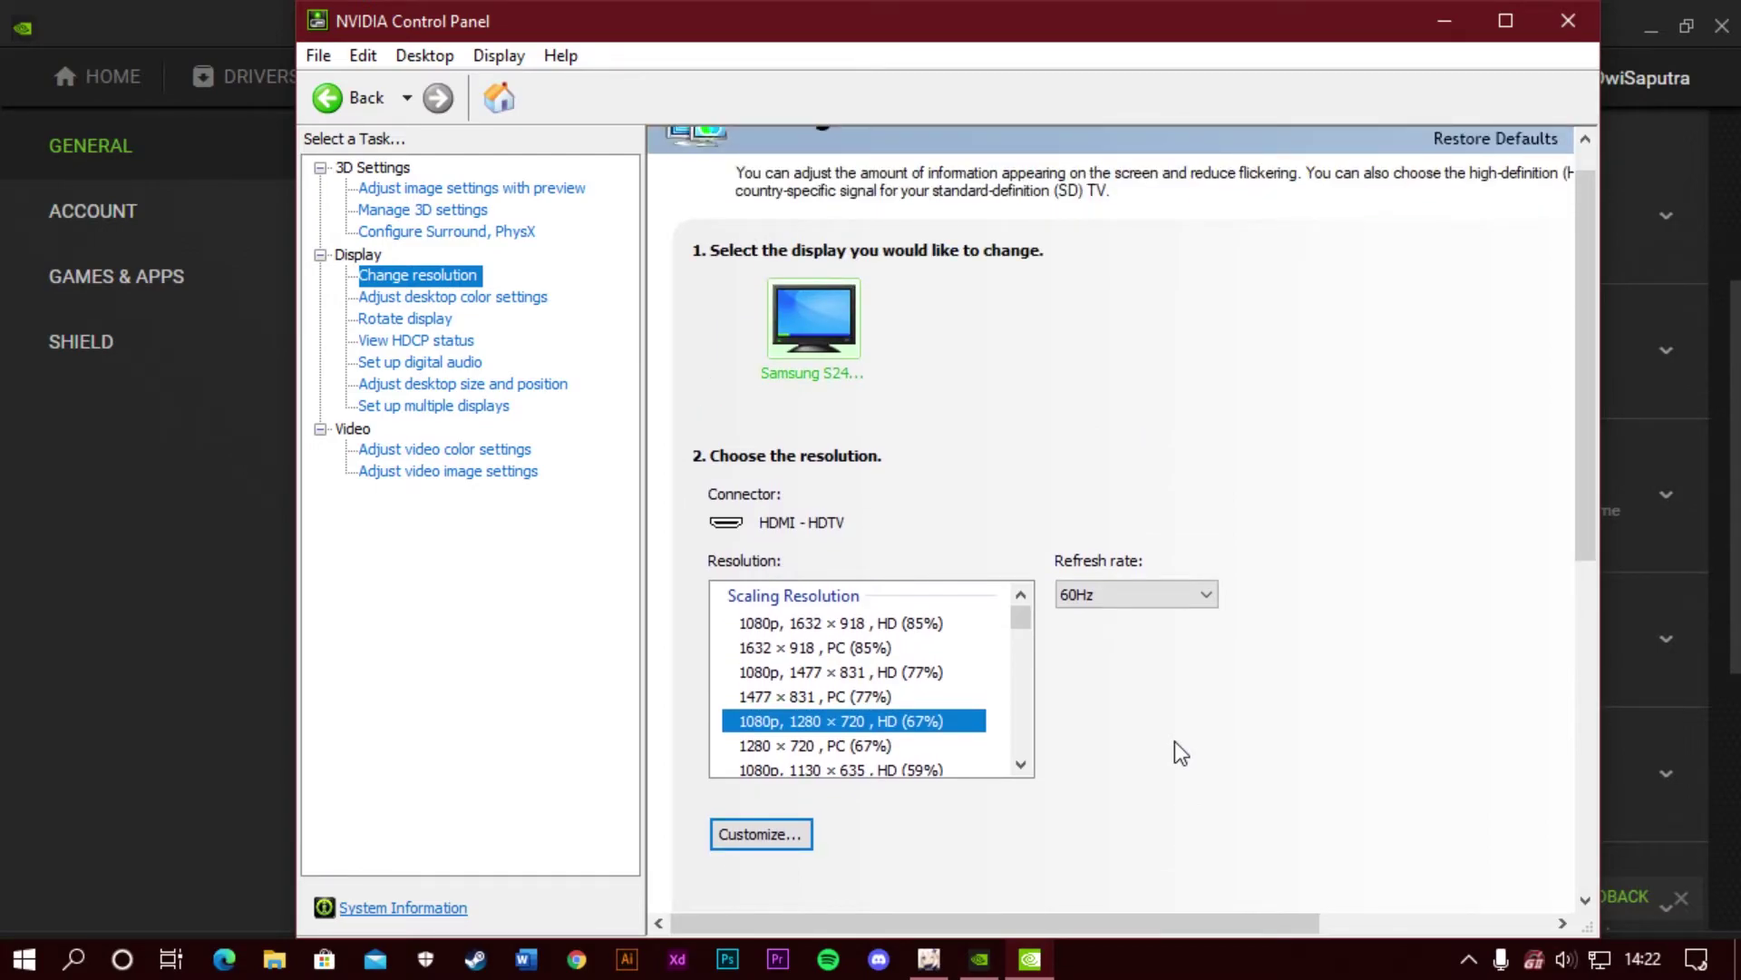
Step: Switch back to Genshin Impact, choose 1280x720 Windowed as the Display Mode and leave the settings
left_click(1451, 16)
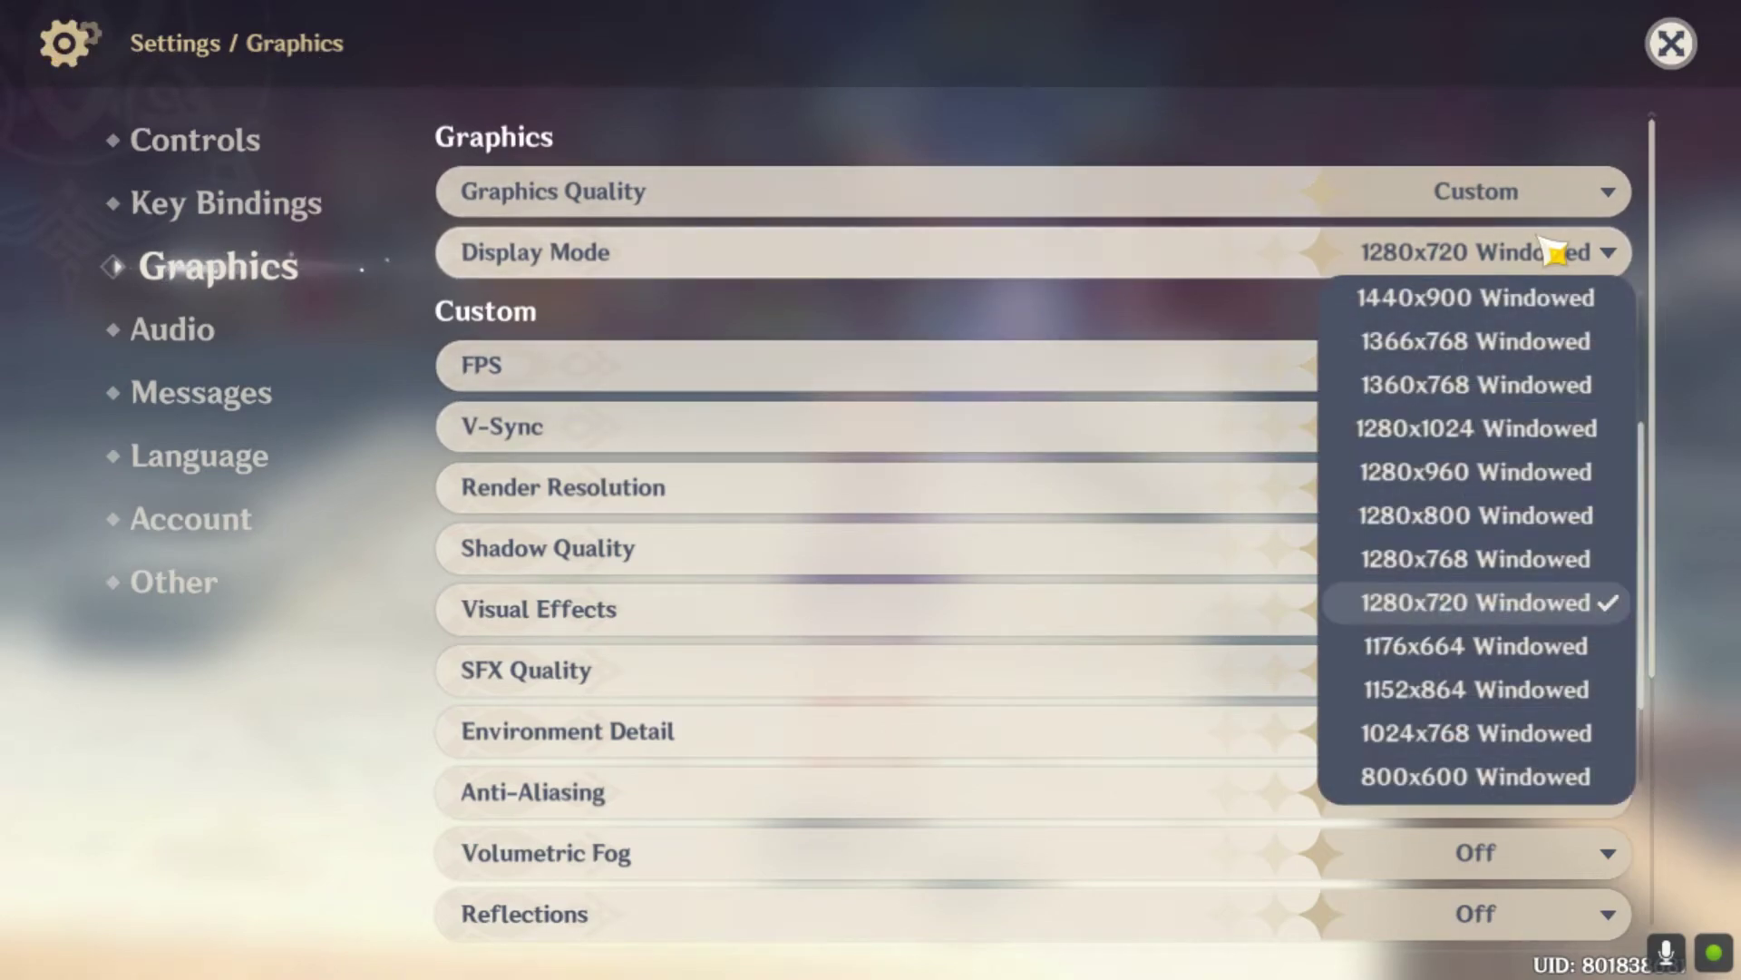
left_click(1521, 613)
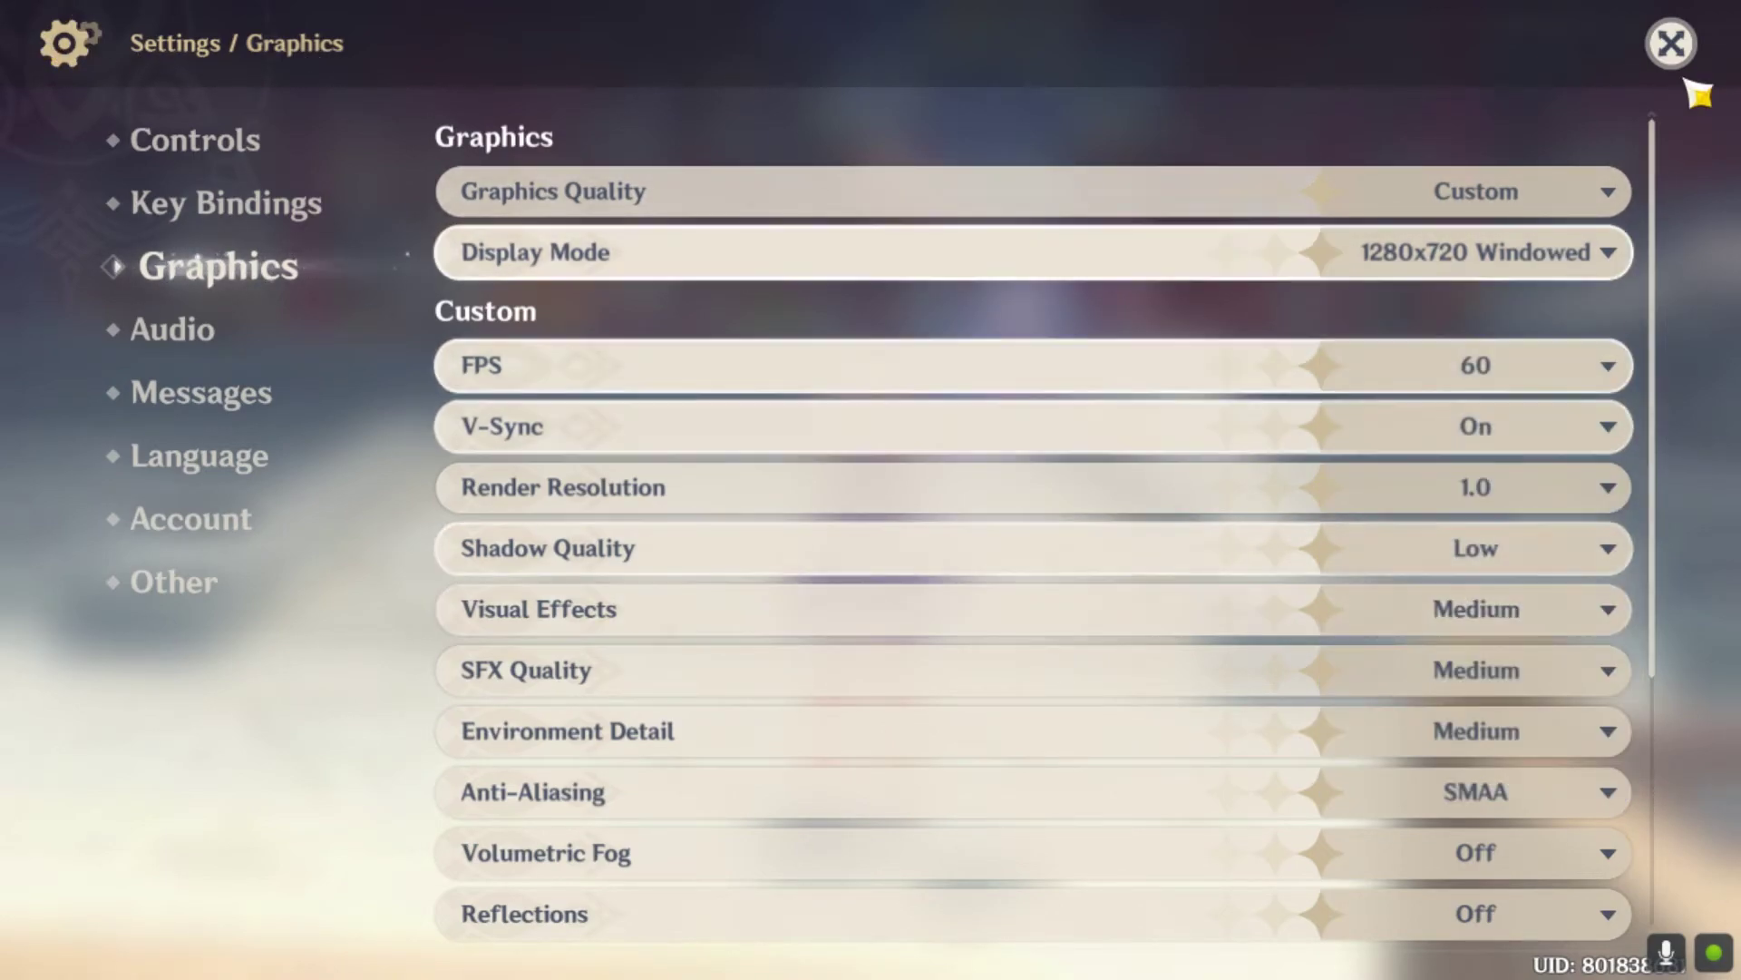
left_click(1675, 62)
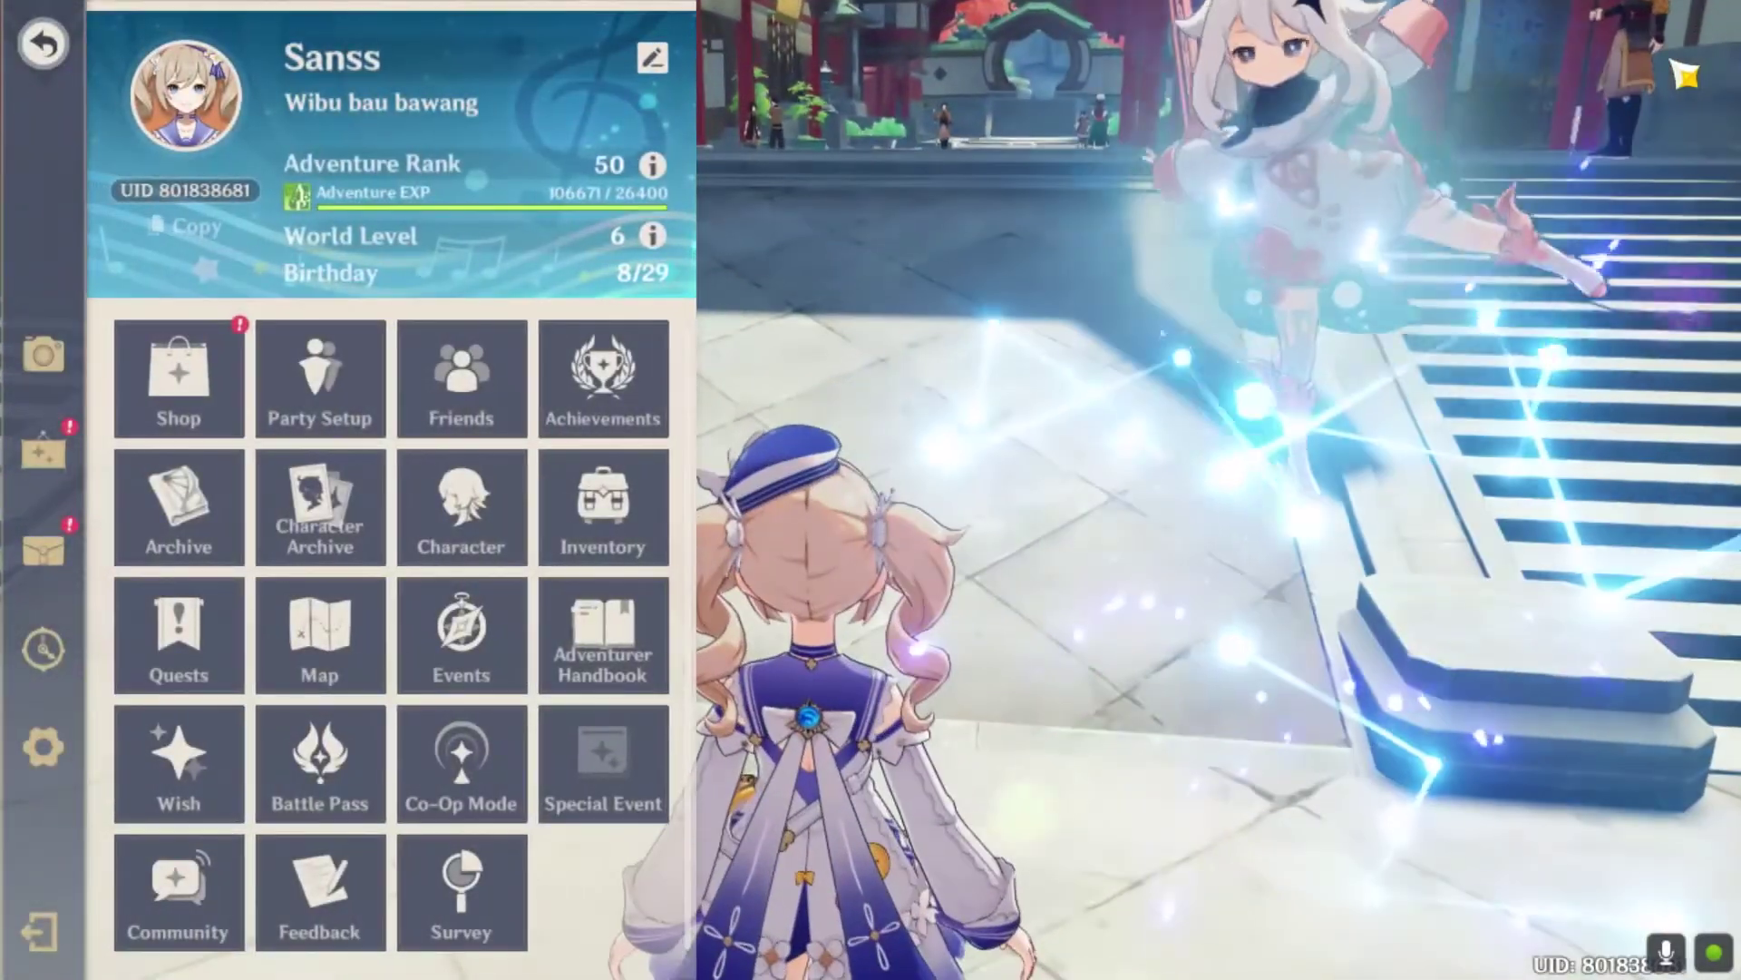
key("Escape")
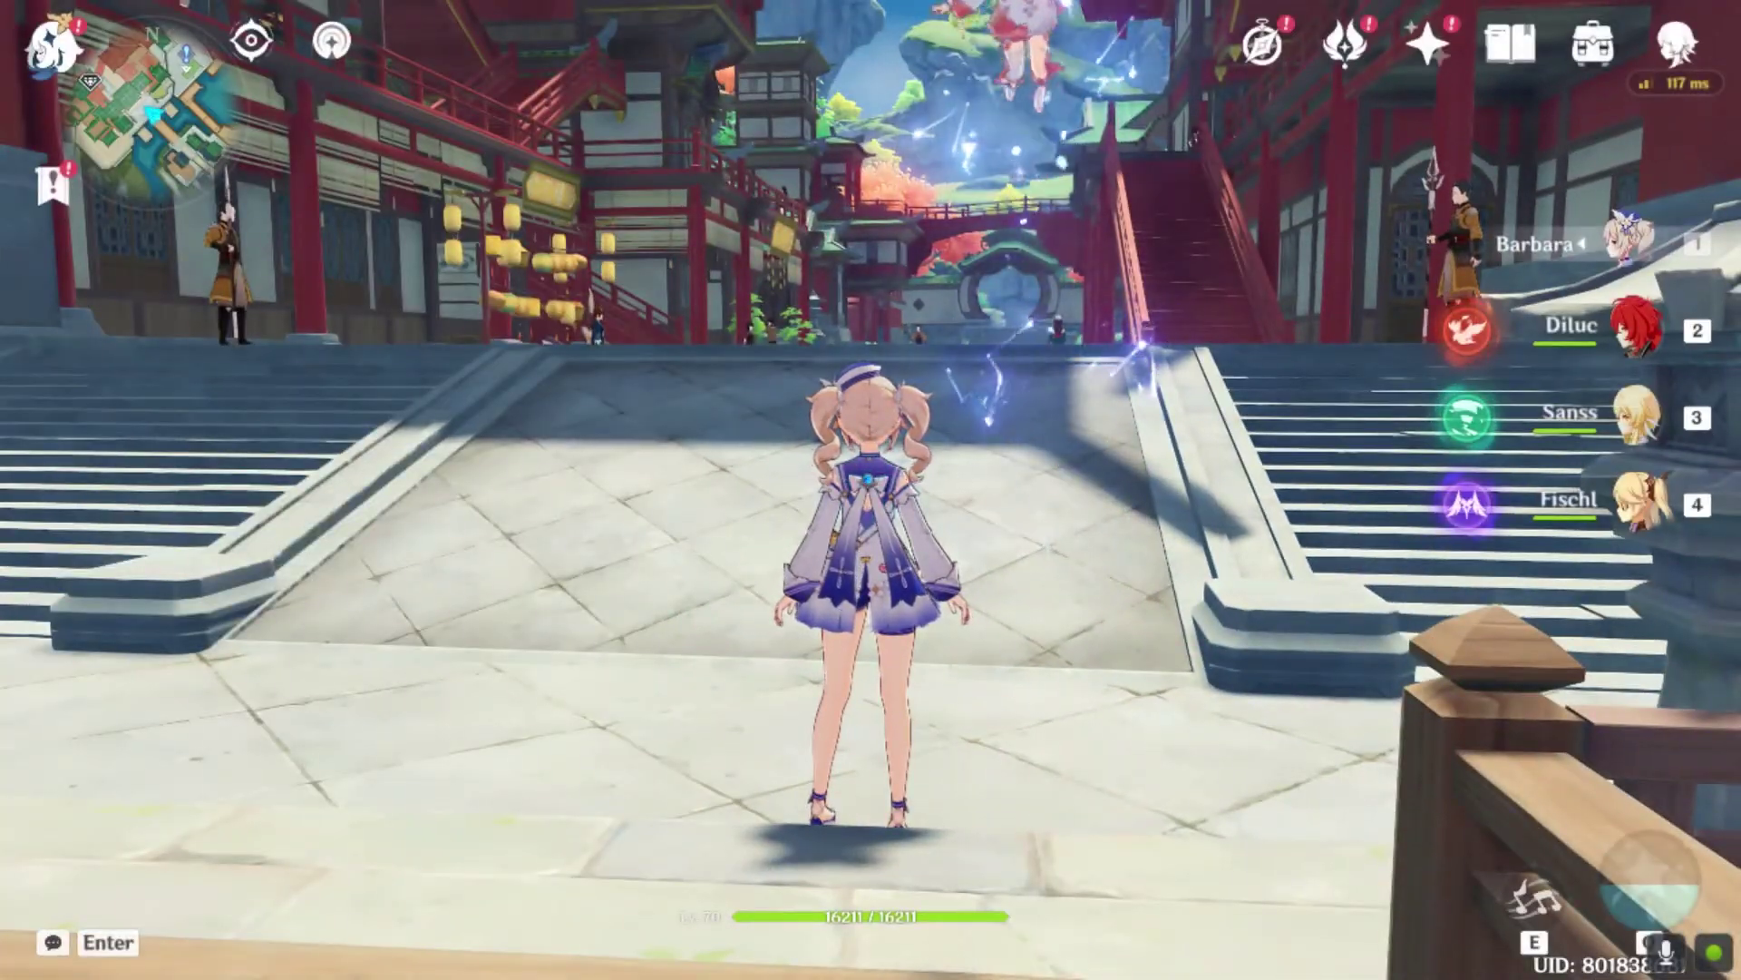
Step: Turn the camera around the character and run to the stairs between the stone lion statues
mouse_move(871, 490)
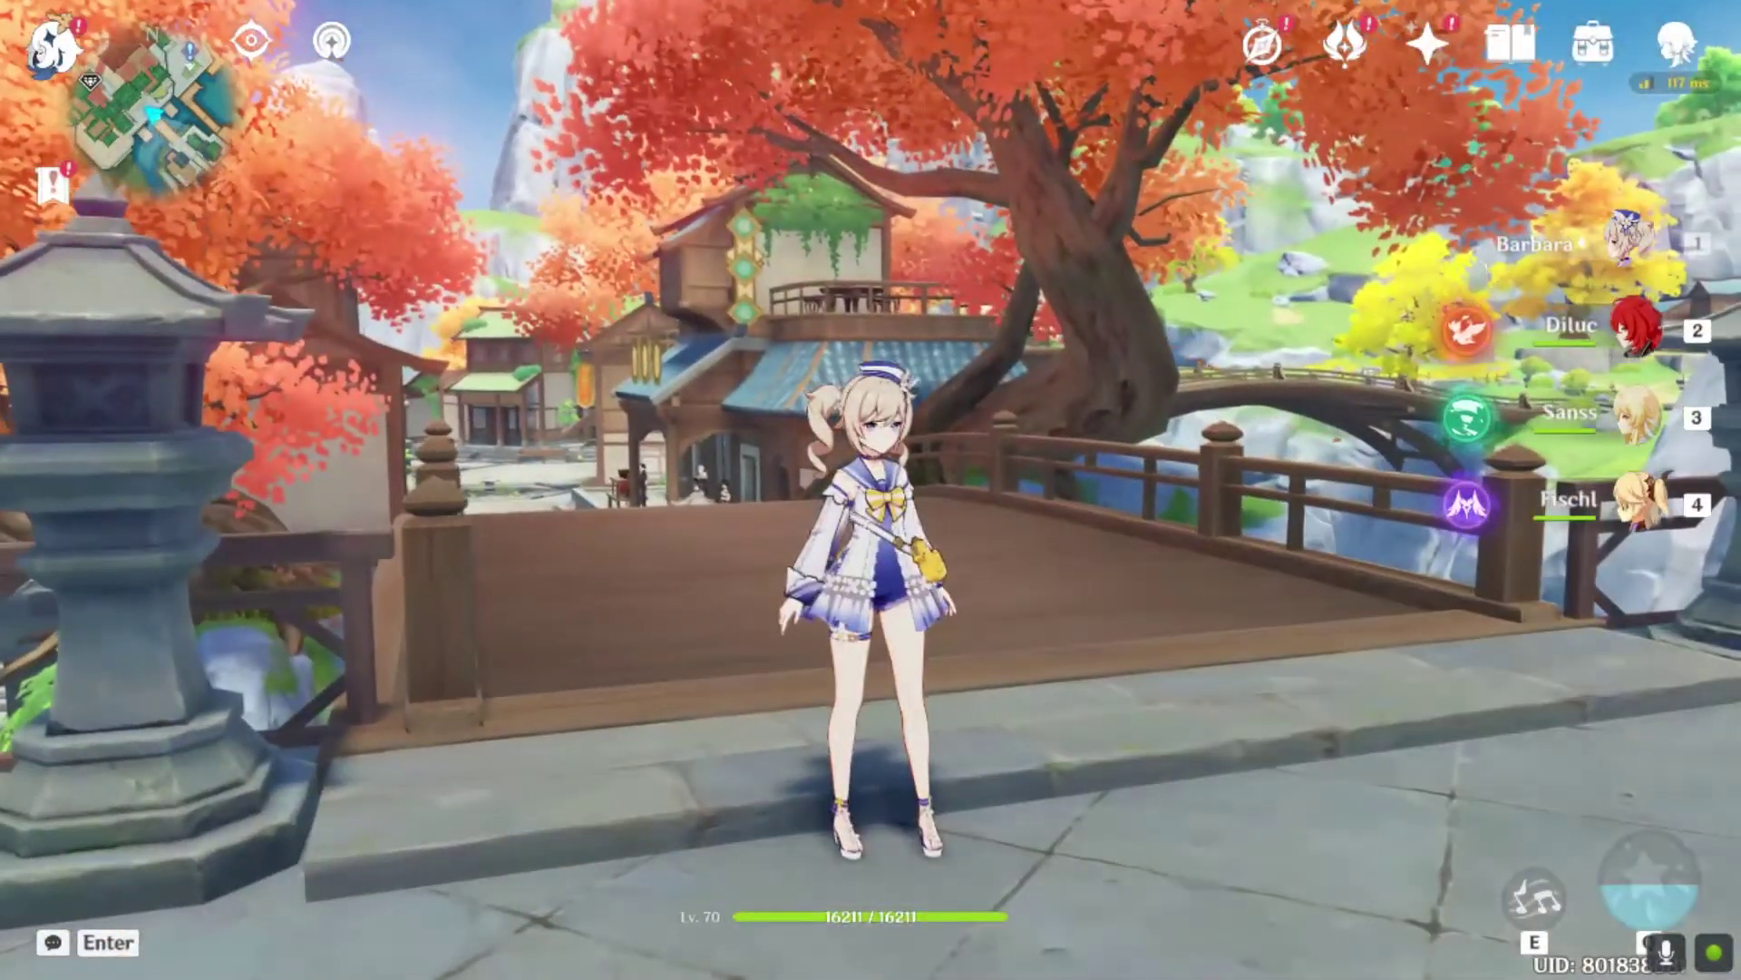
key("w")
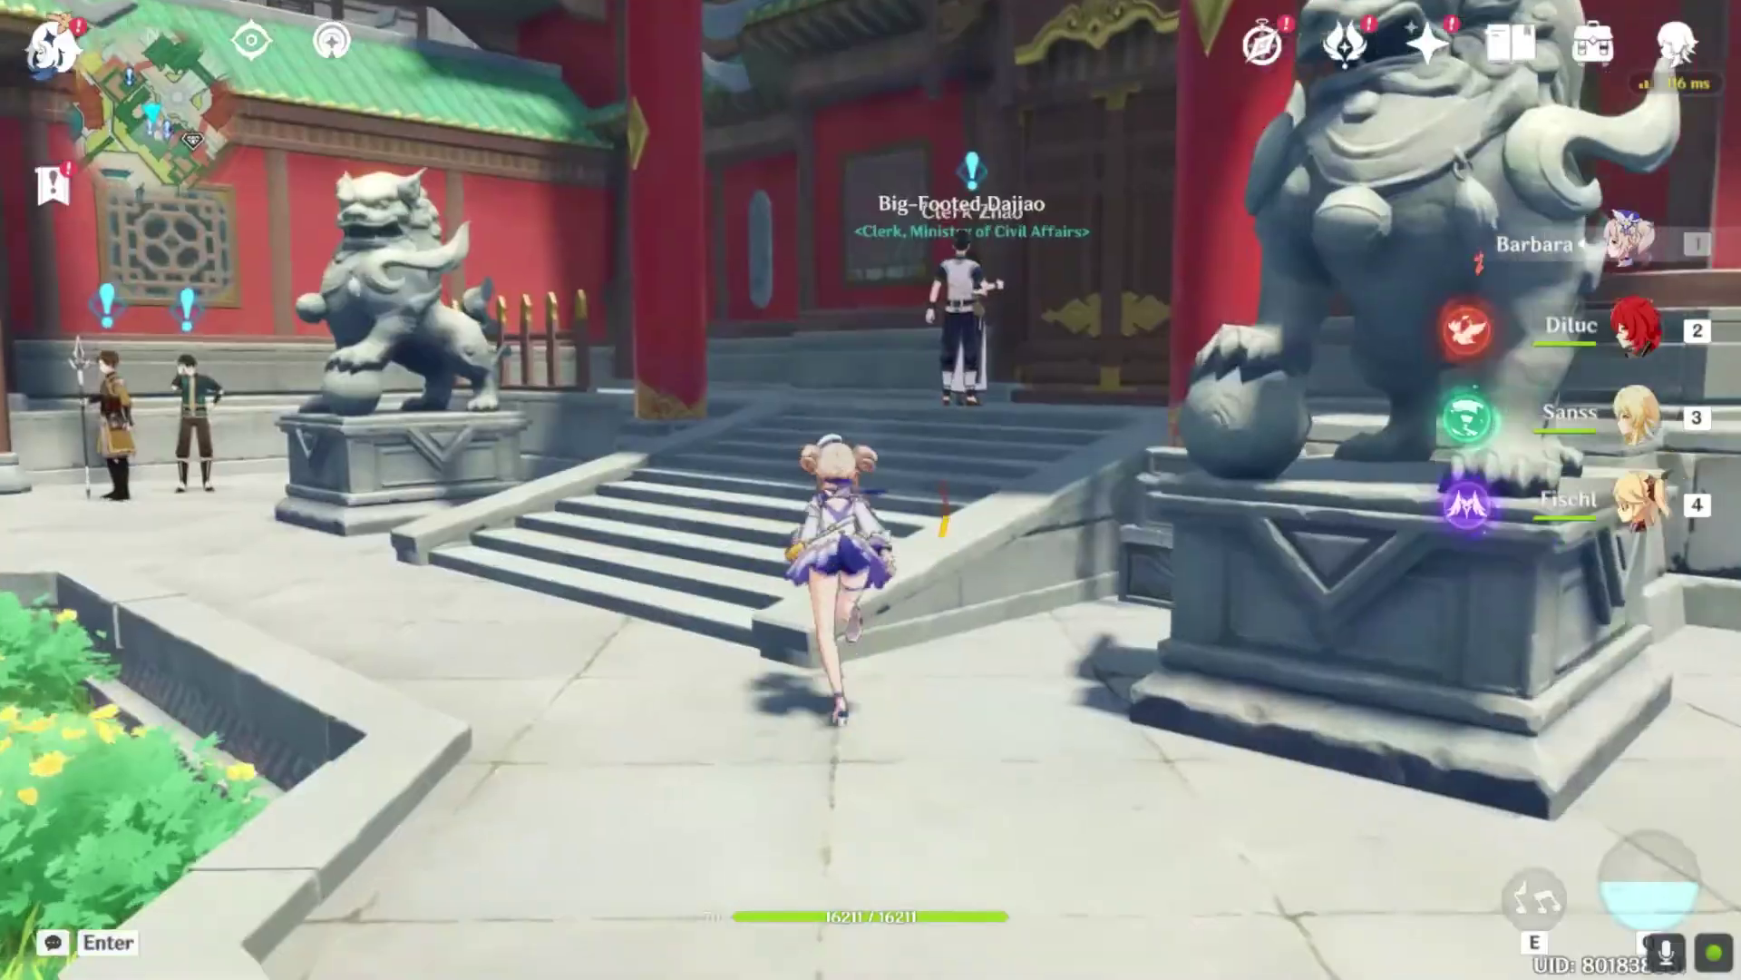
Step: Run up the stairs to Big-Footed Dajiao and capture a screenshot of the scene
key("w")
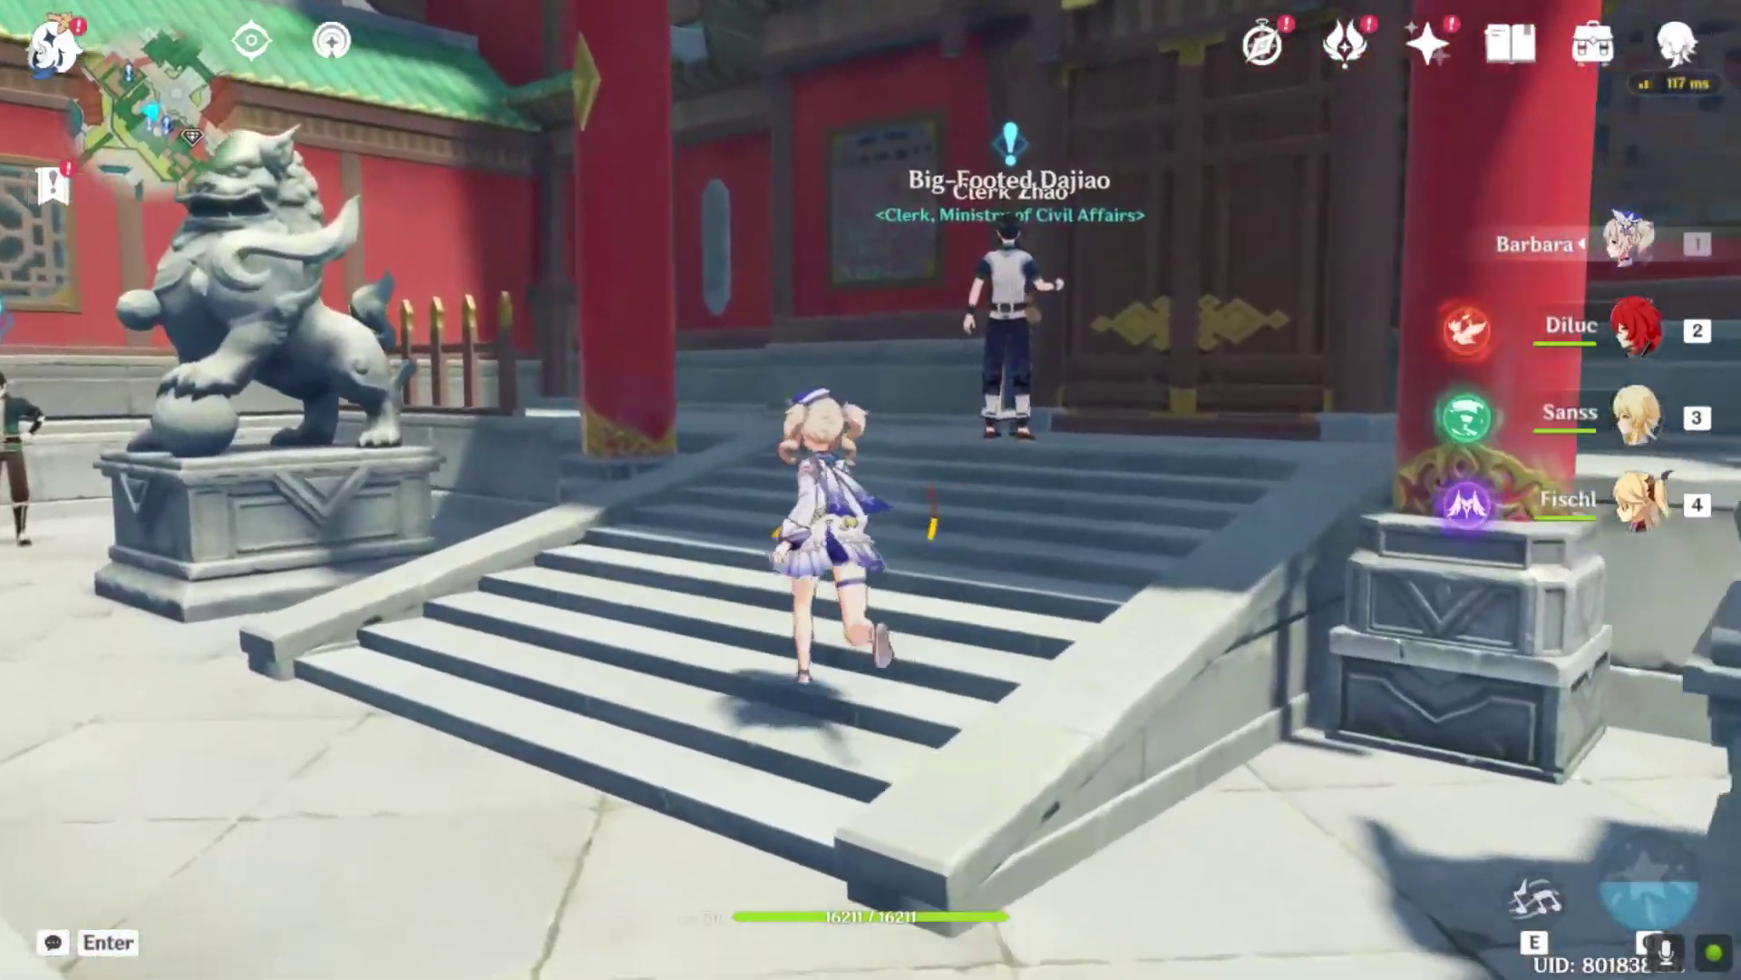
key("w")
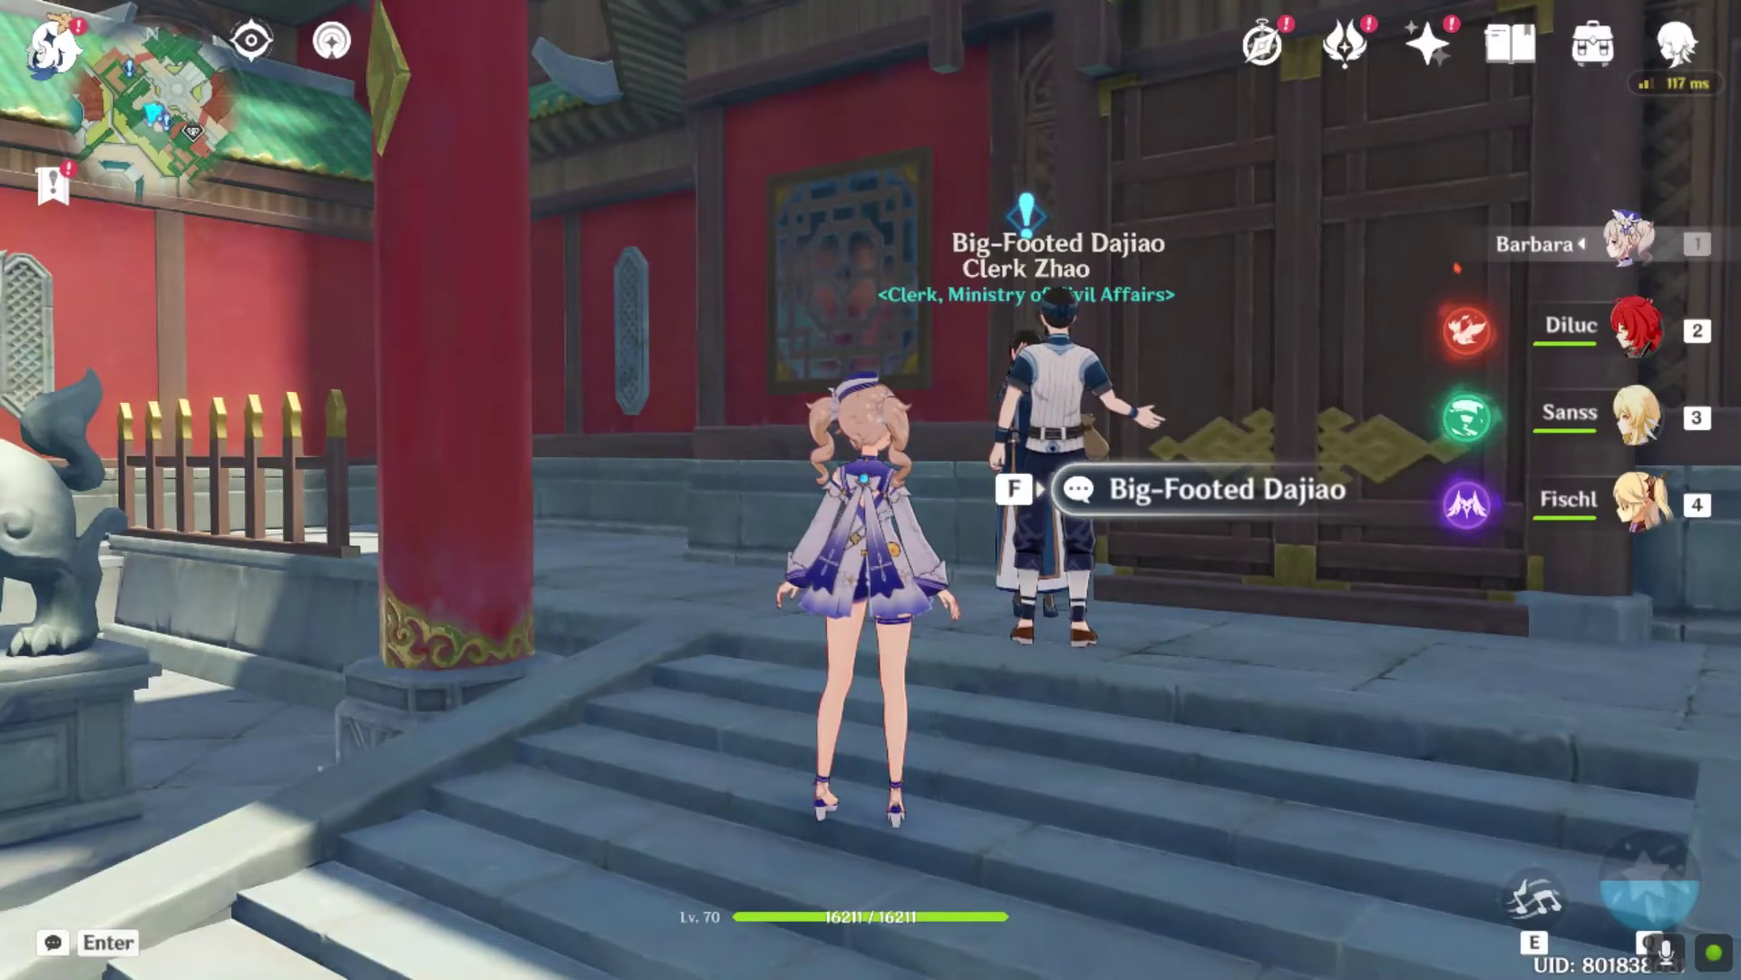
key("alt+F1")
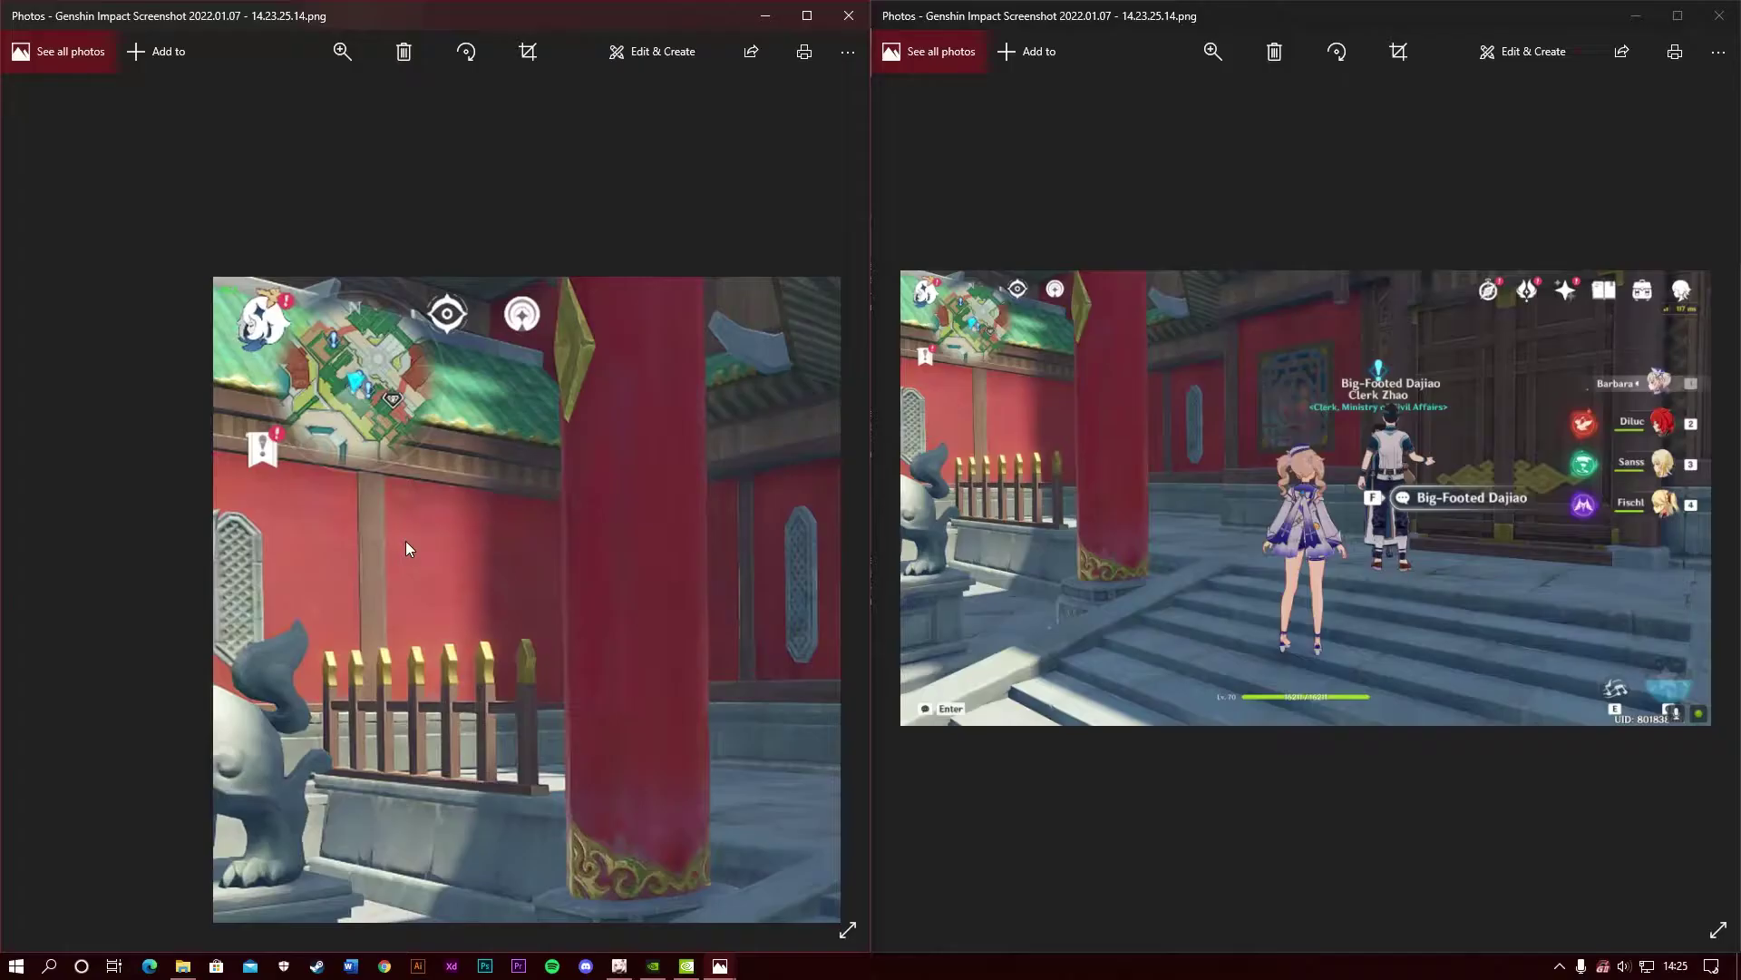
Step: Switch to the two side-by-side Photos windows and fit the whole 14.23.25.14 screenshot in both
scroll(406, 541, "up", 3)
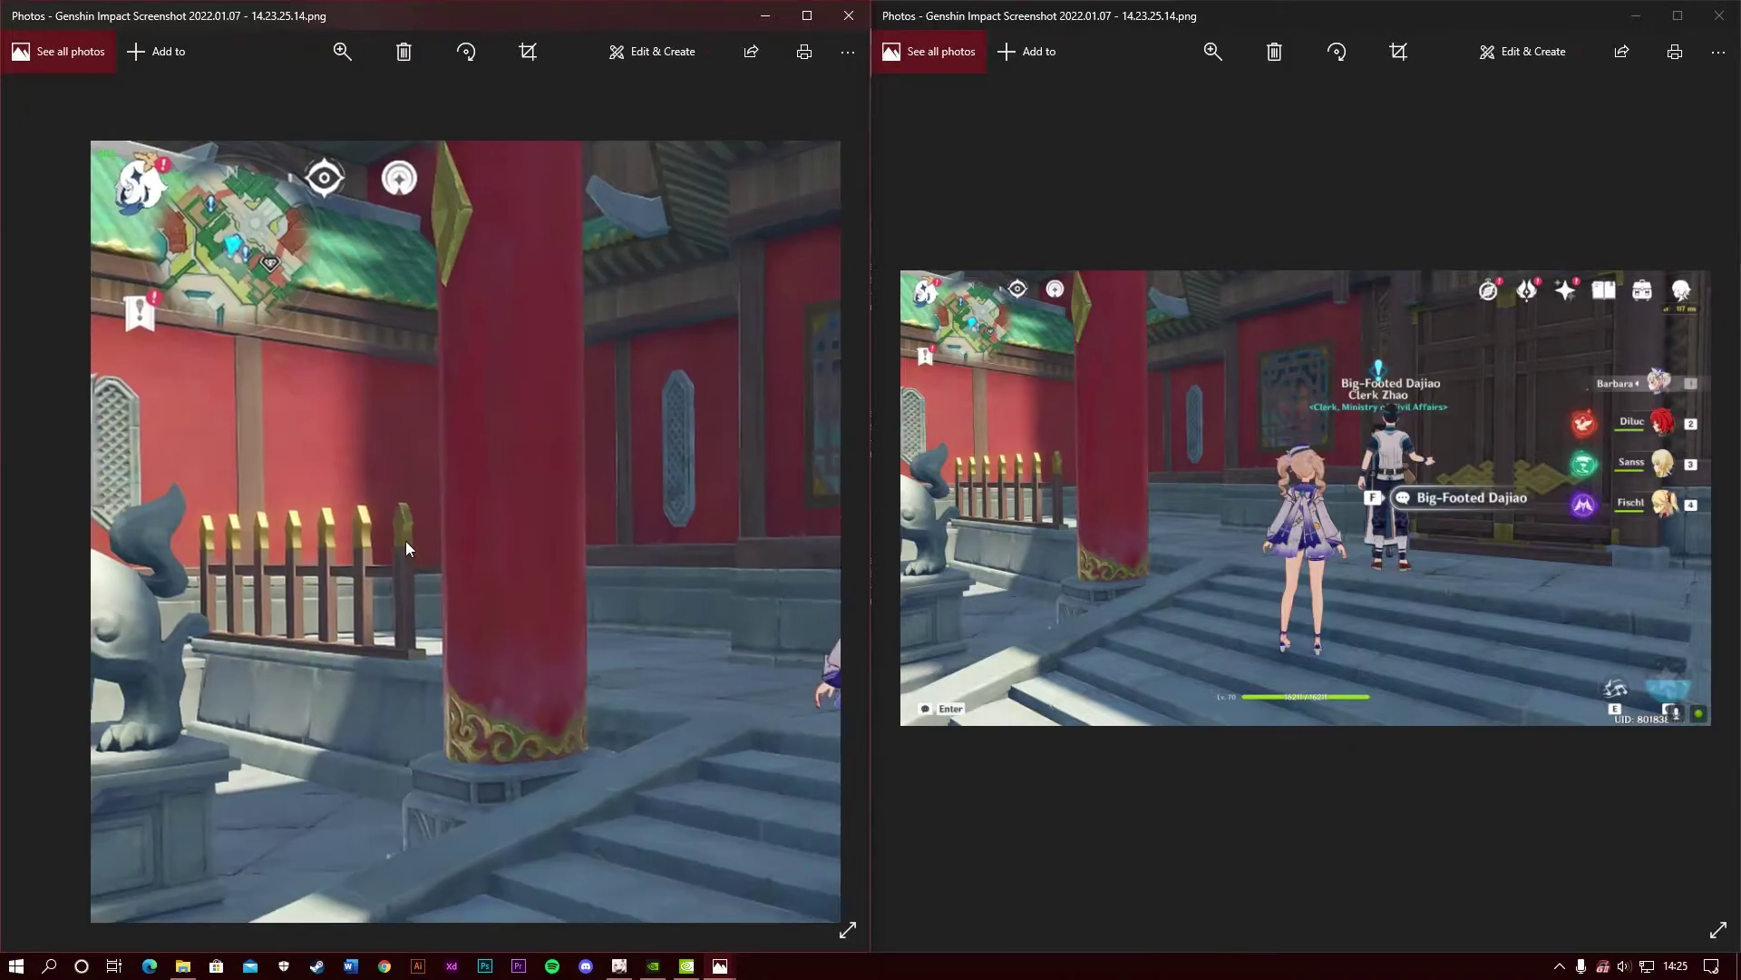
scroll(1119, 497, "up", 3)
scroll(1119, 498, "down", 3)
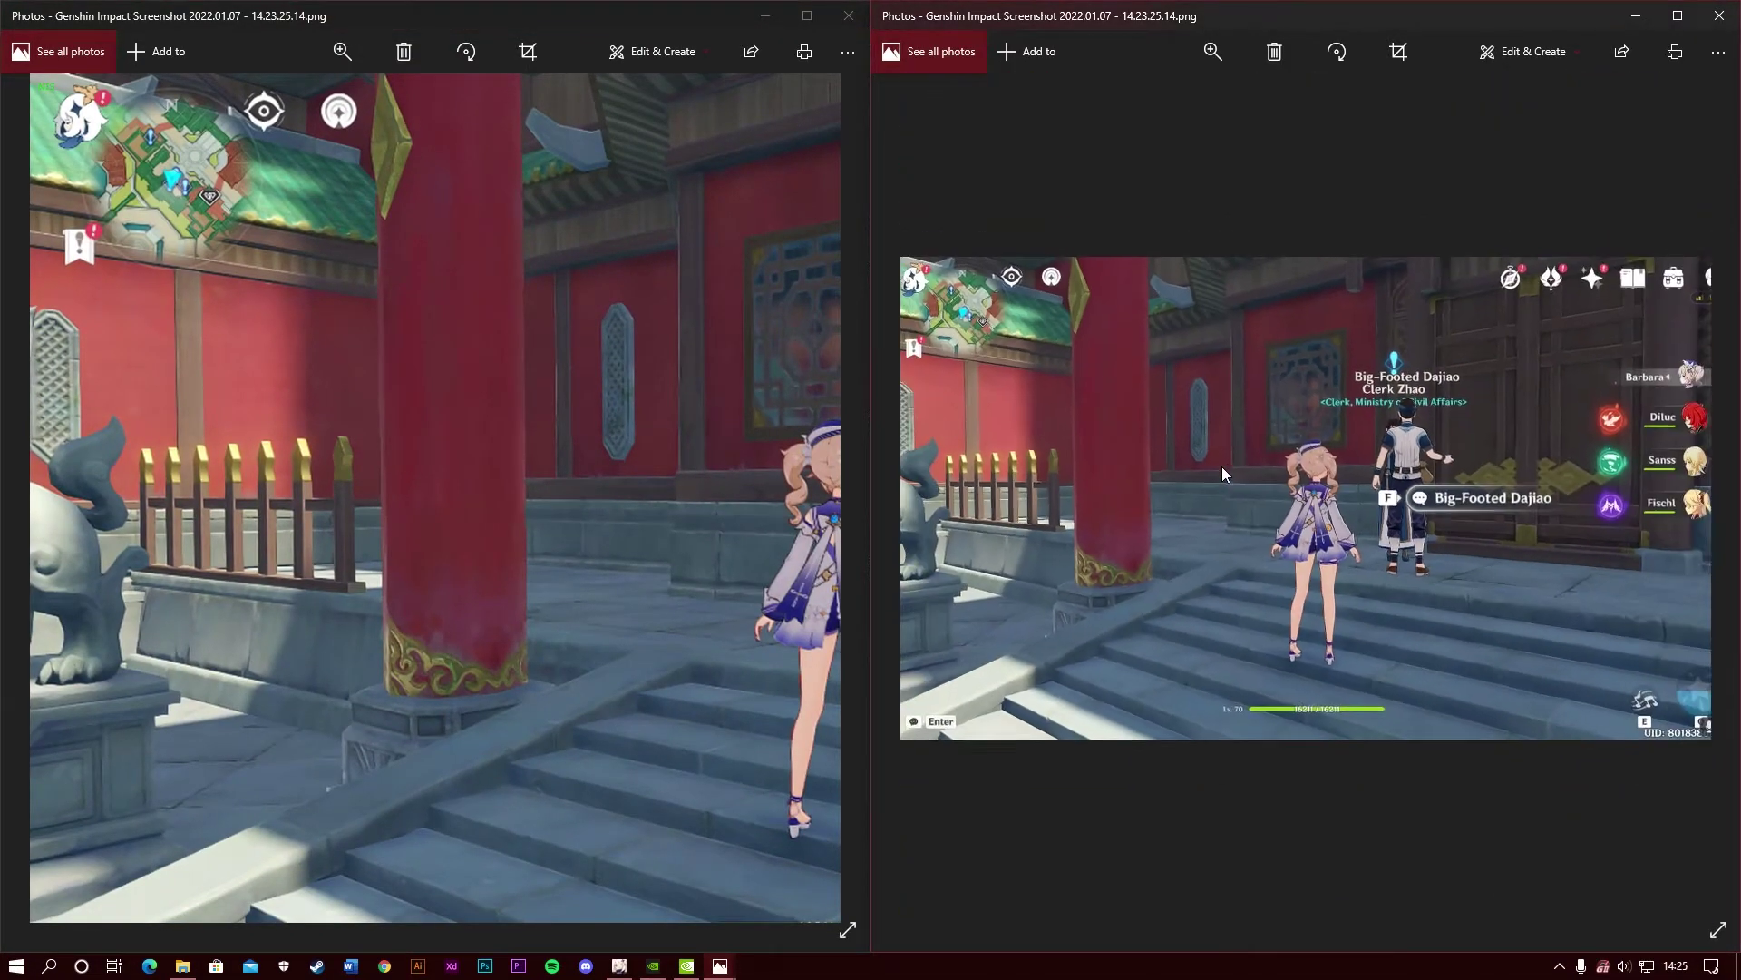
left_click(747, 385)
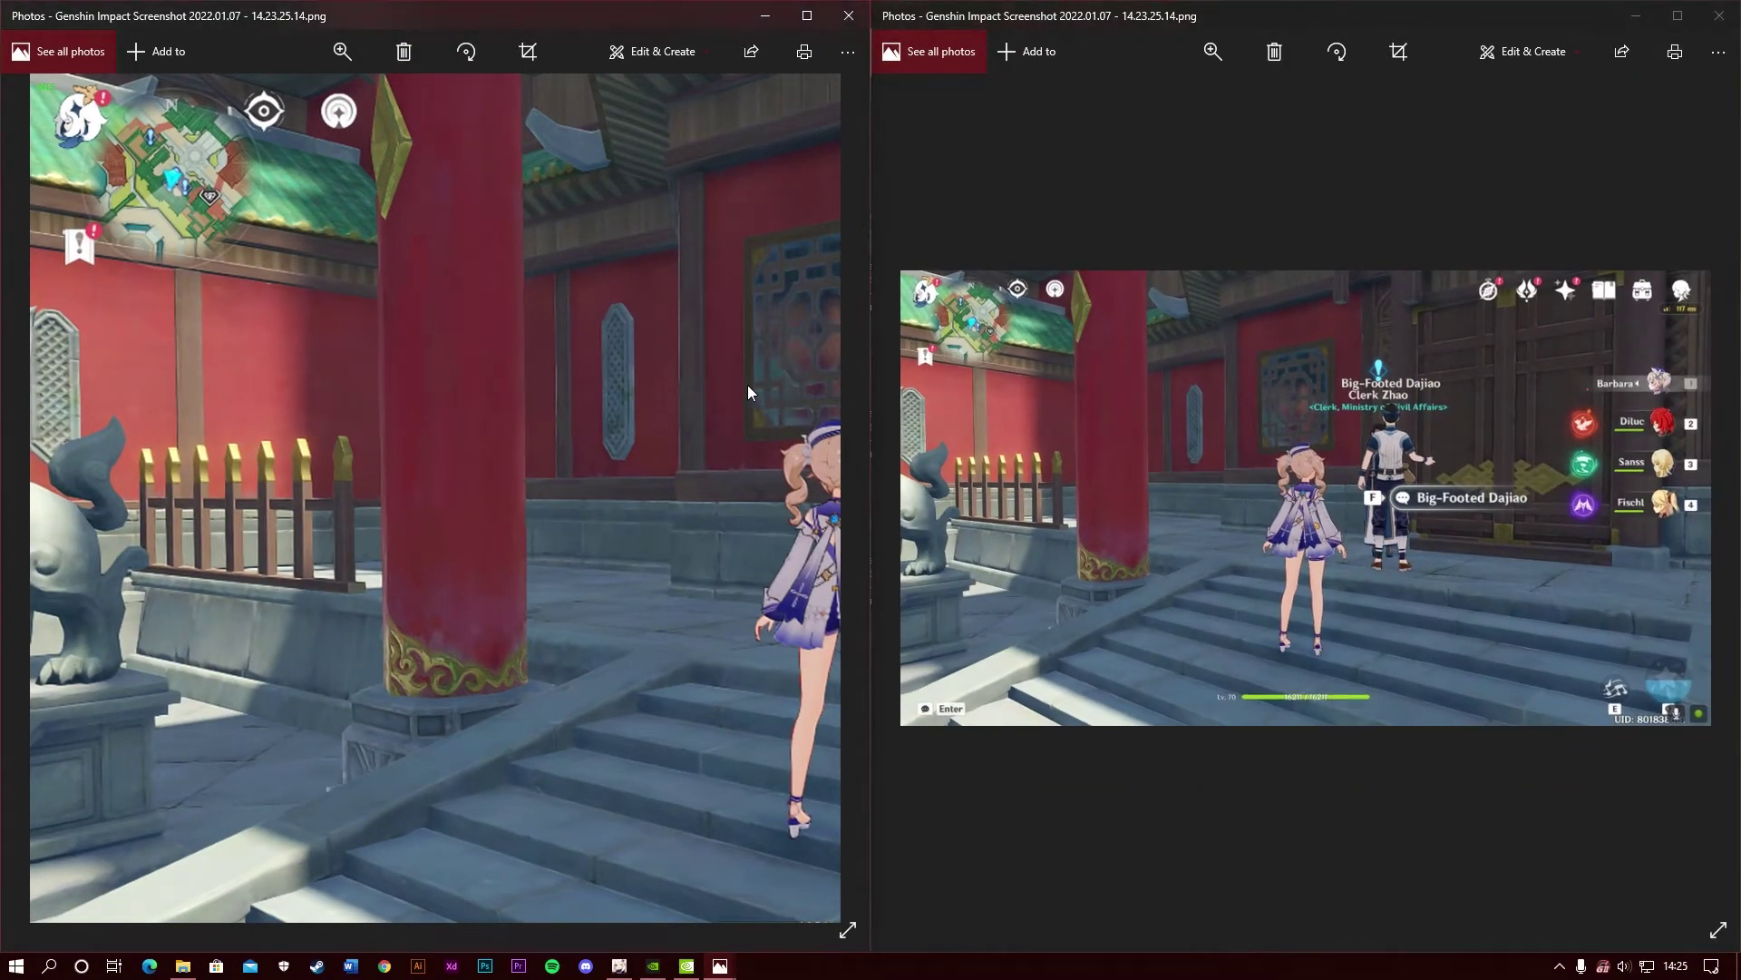
scroll(748, 385, "down", 3)
left_click(827, 497)
left_click(45, 499)
Step: Browse the second Photos window to the Genshin Impact screenshot 2022.01.07 - 14.24.18.71
left_click(1697, 497)
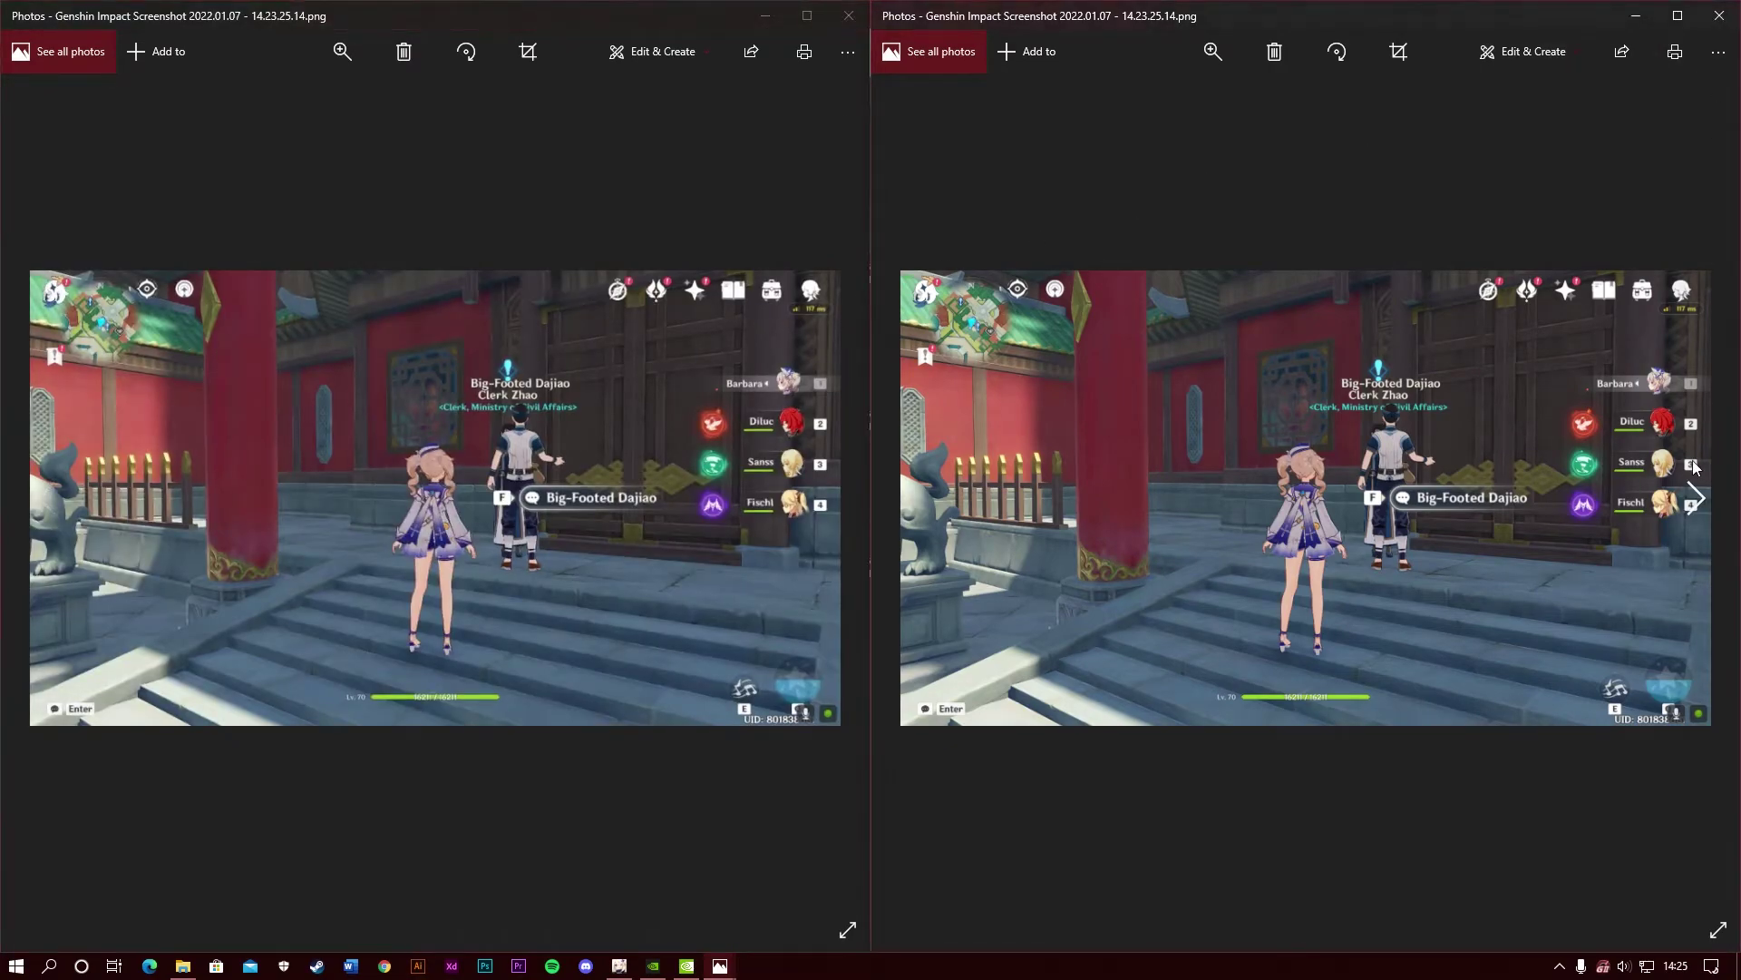
left_click(921, 499)
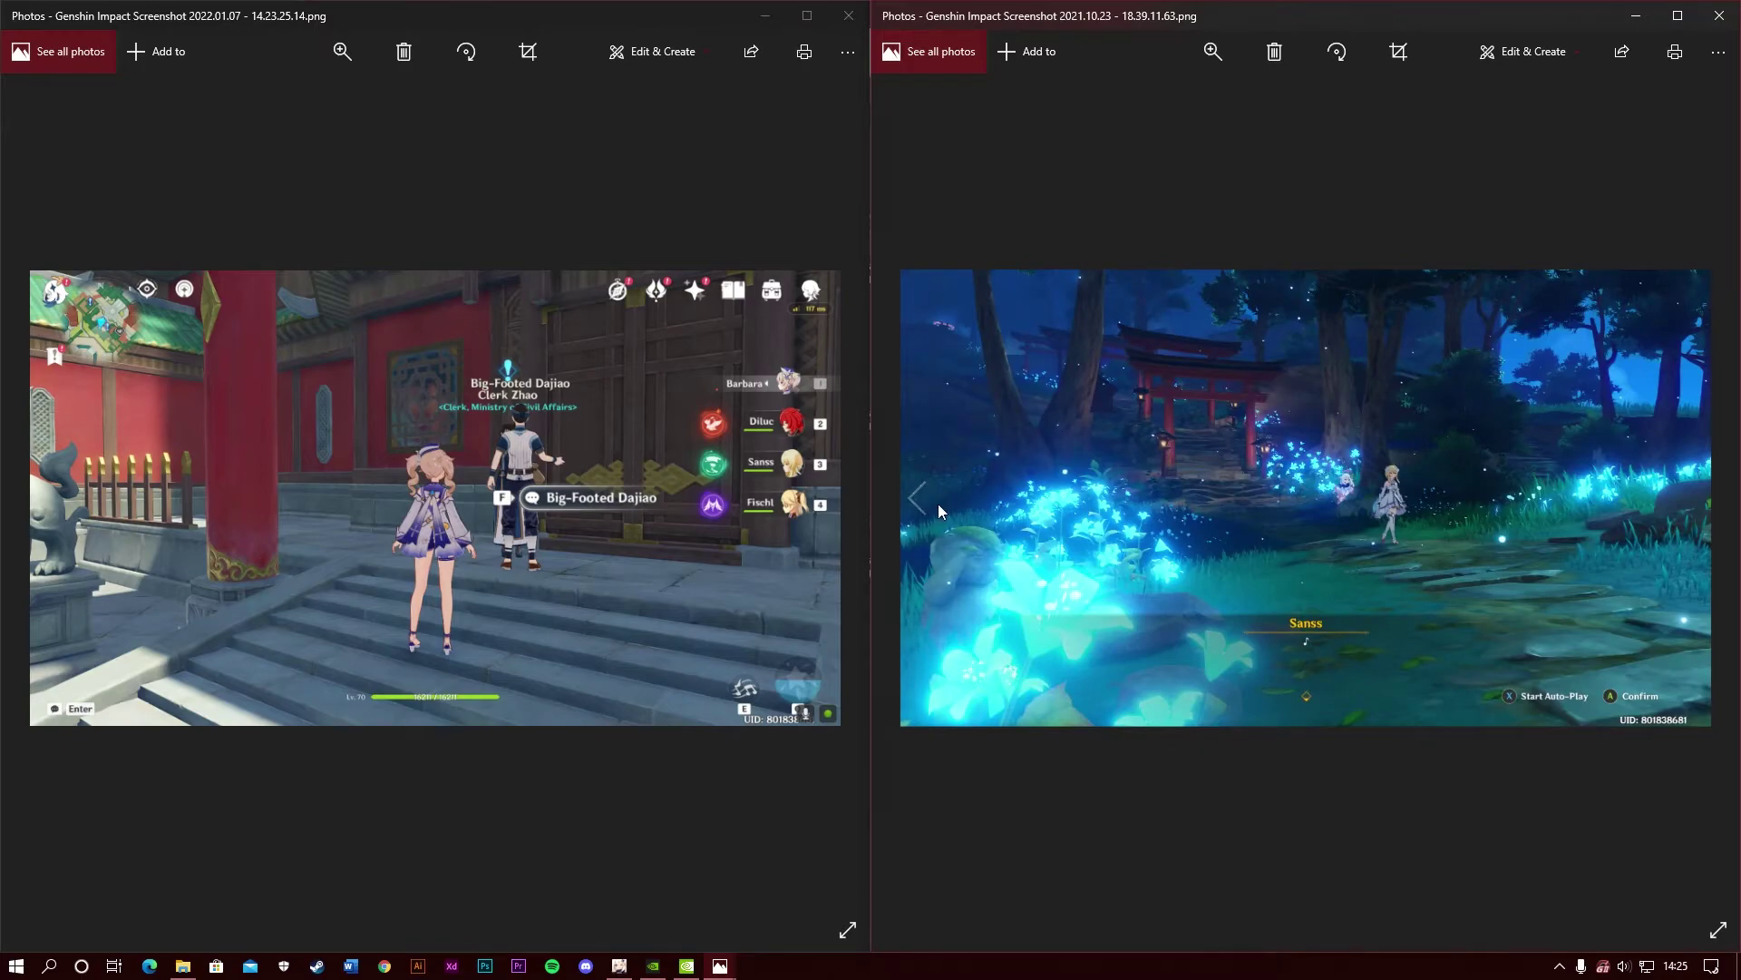
left_click(937, 504)
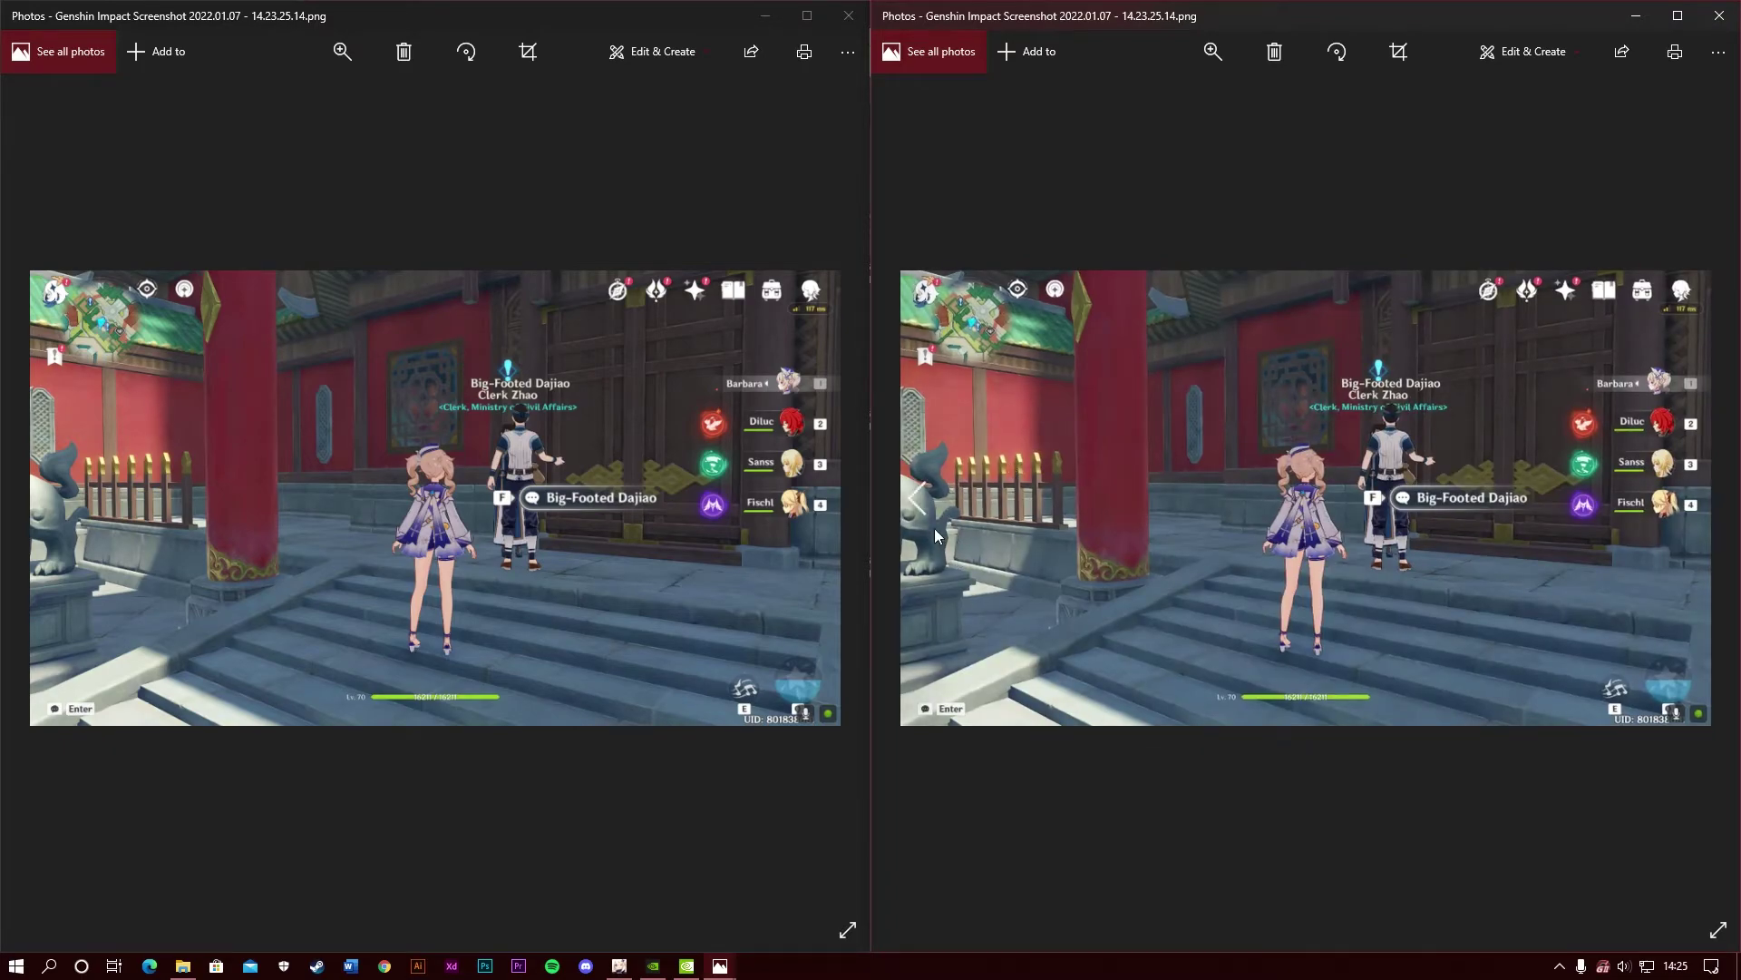
left_click(928, 515)
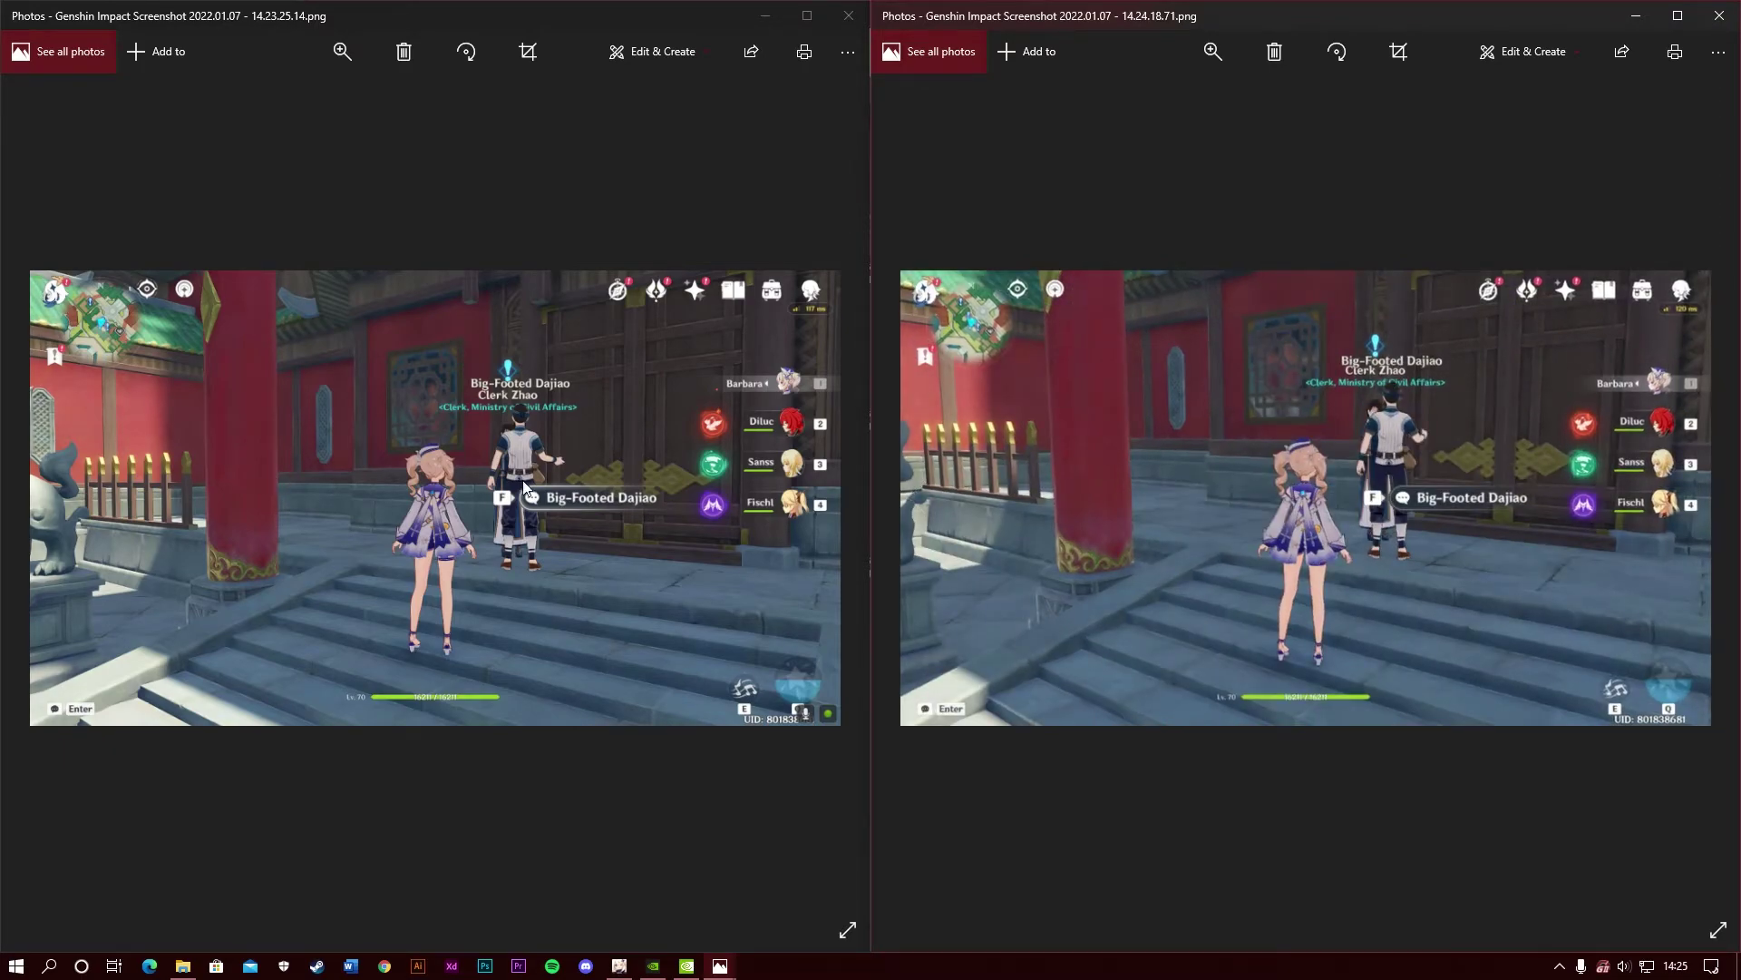
Step: Magnify screenshots 14.23.25.14 and 14.24.18.71 and compare the character on the stairs in both
double_click(595, 497)
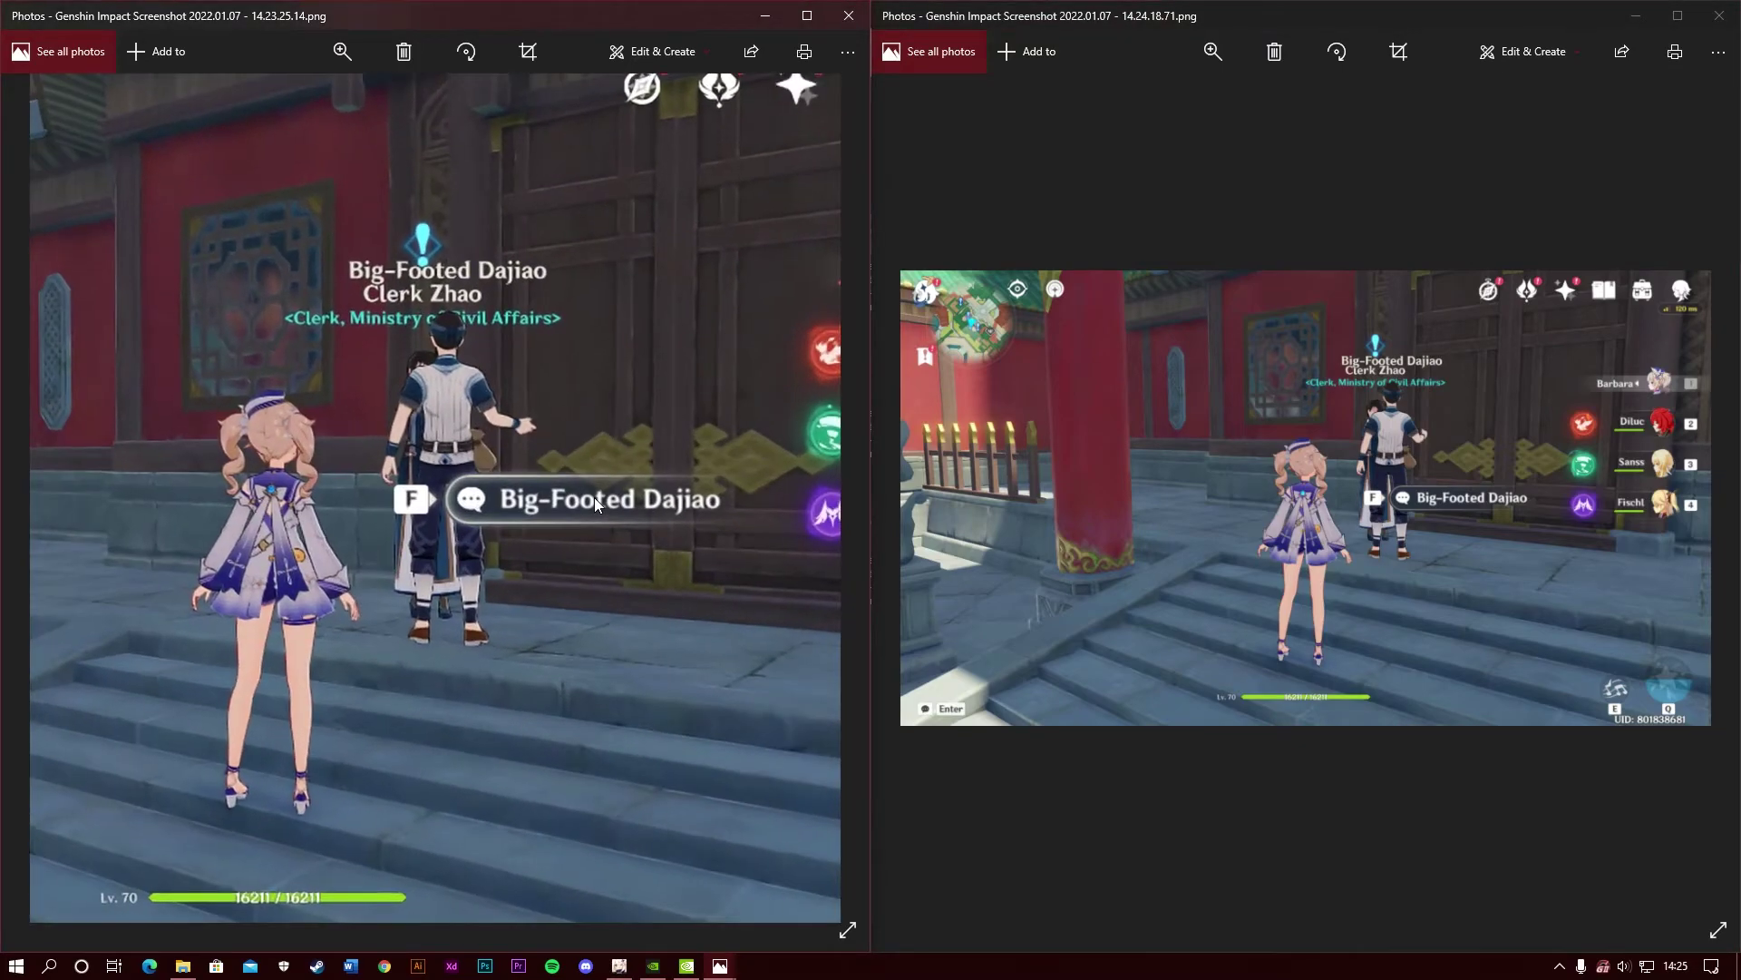
double_click(1464, 497)
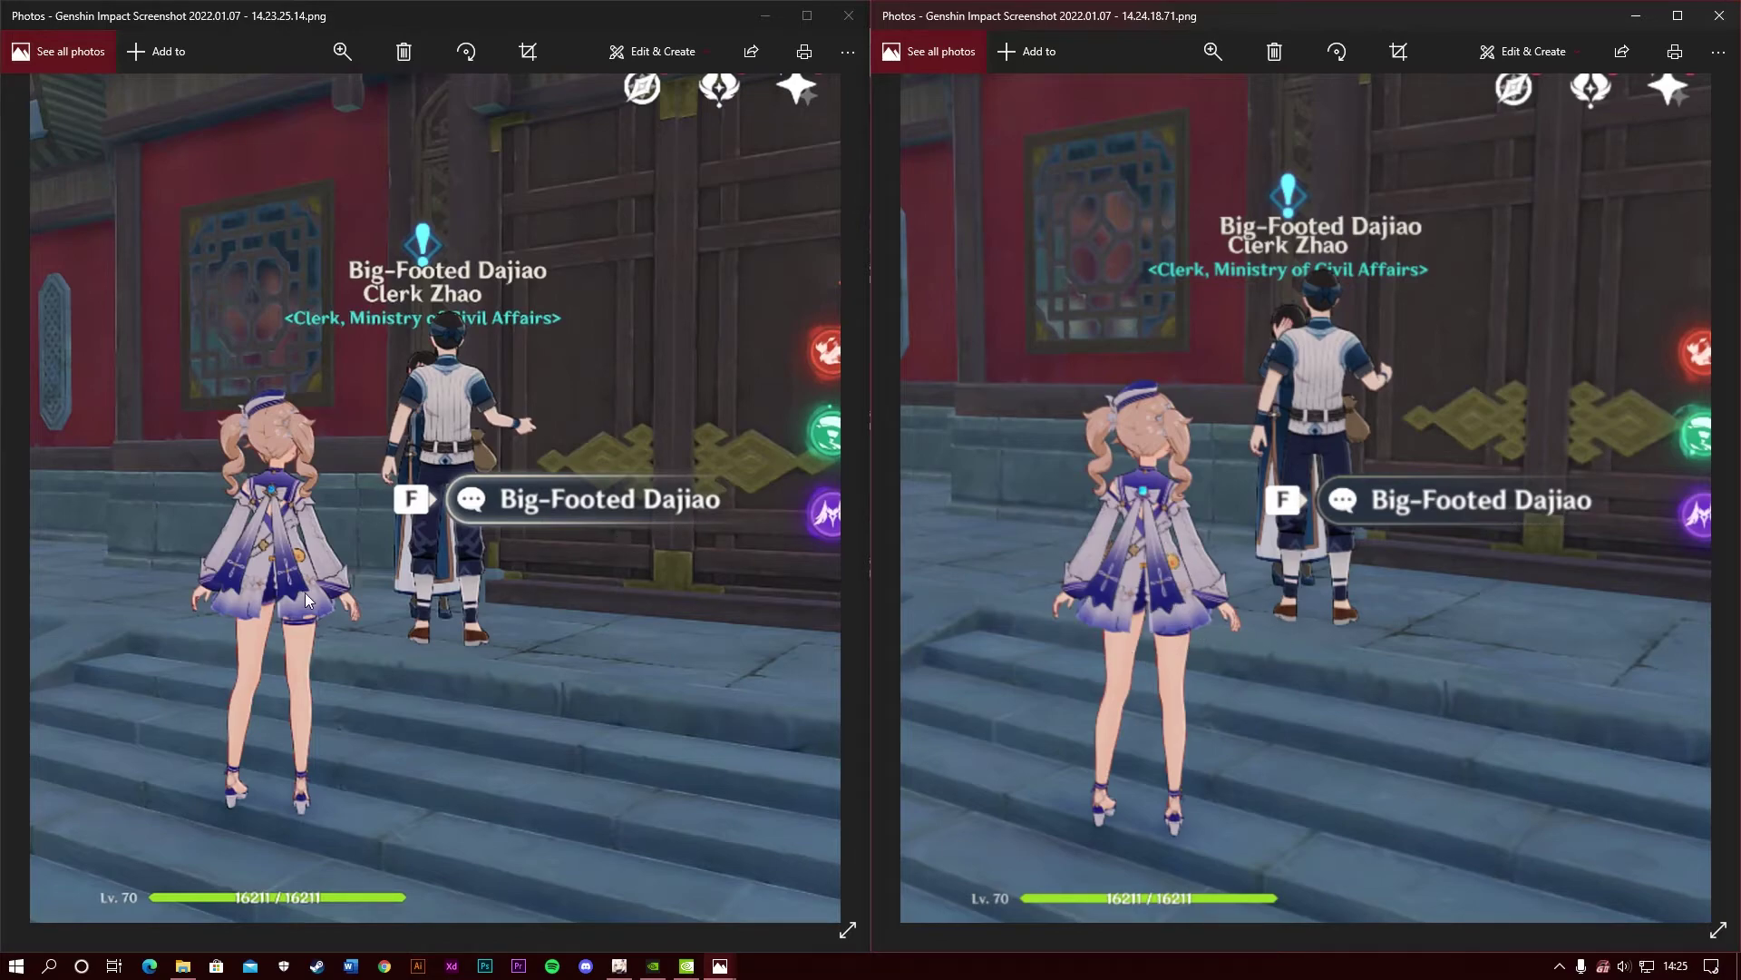
left_click(363, 544)
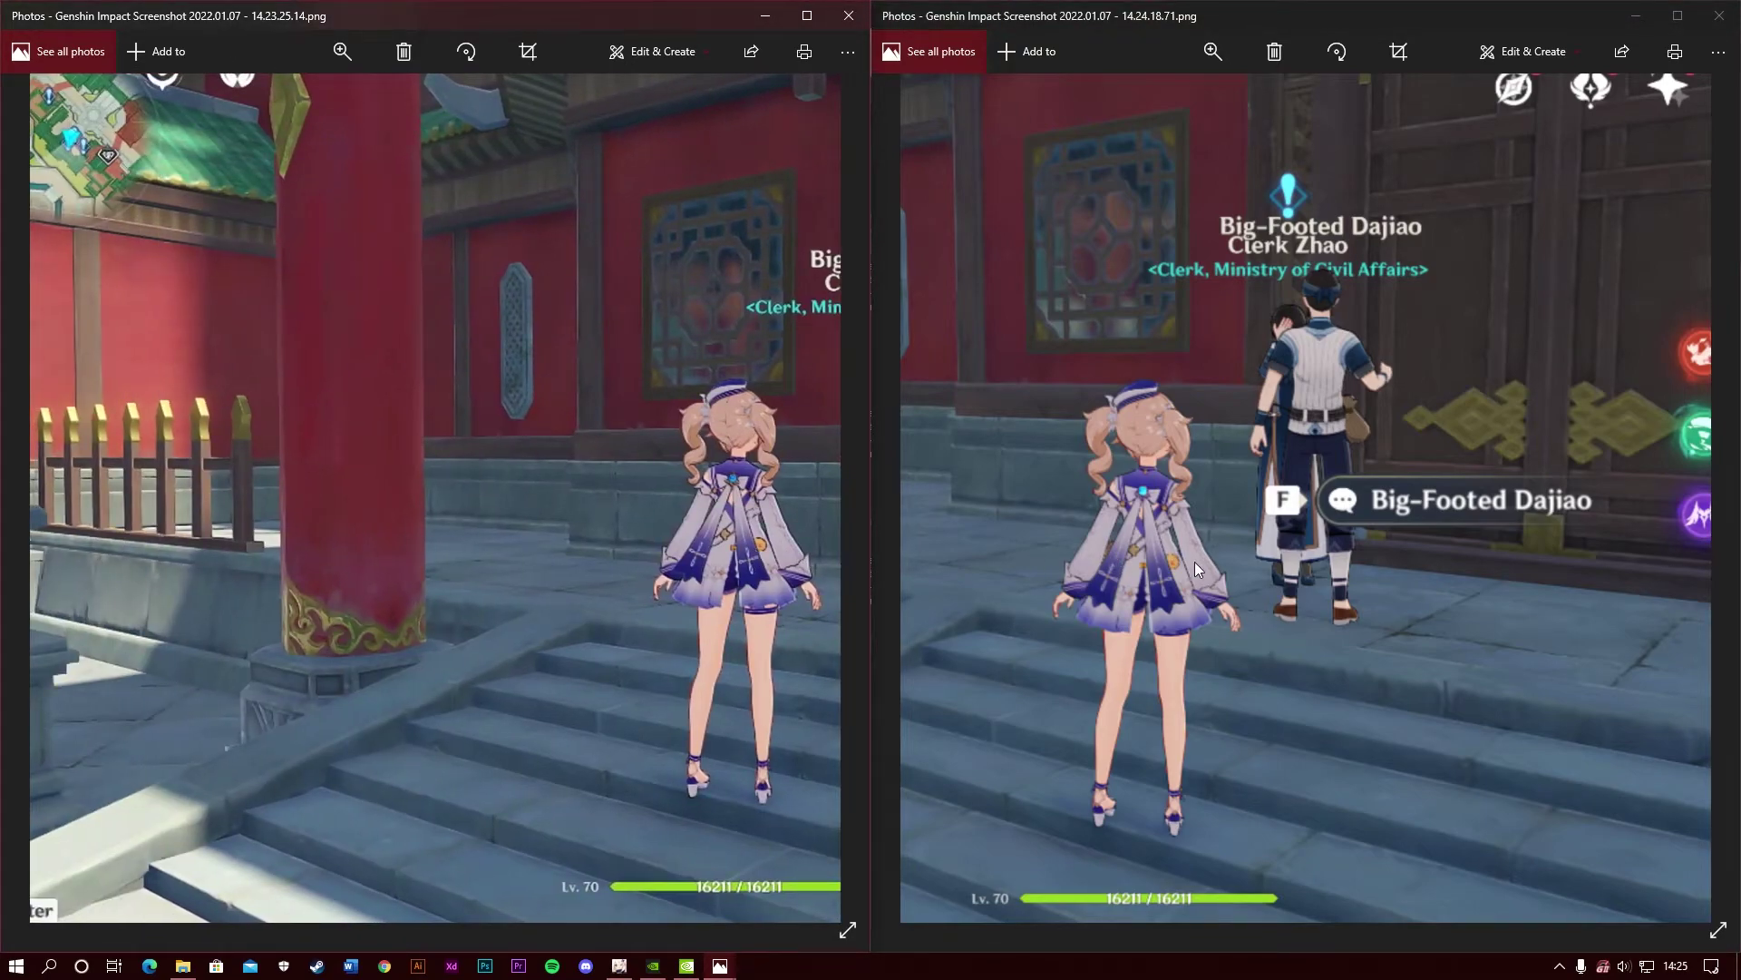
left_click(1179, 563)
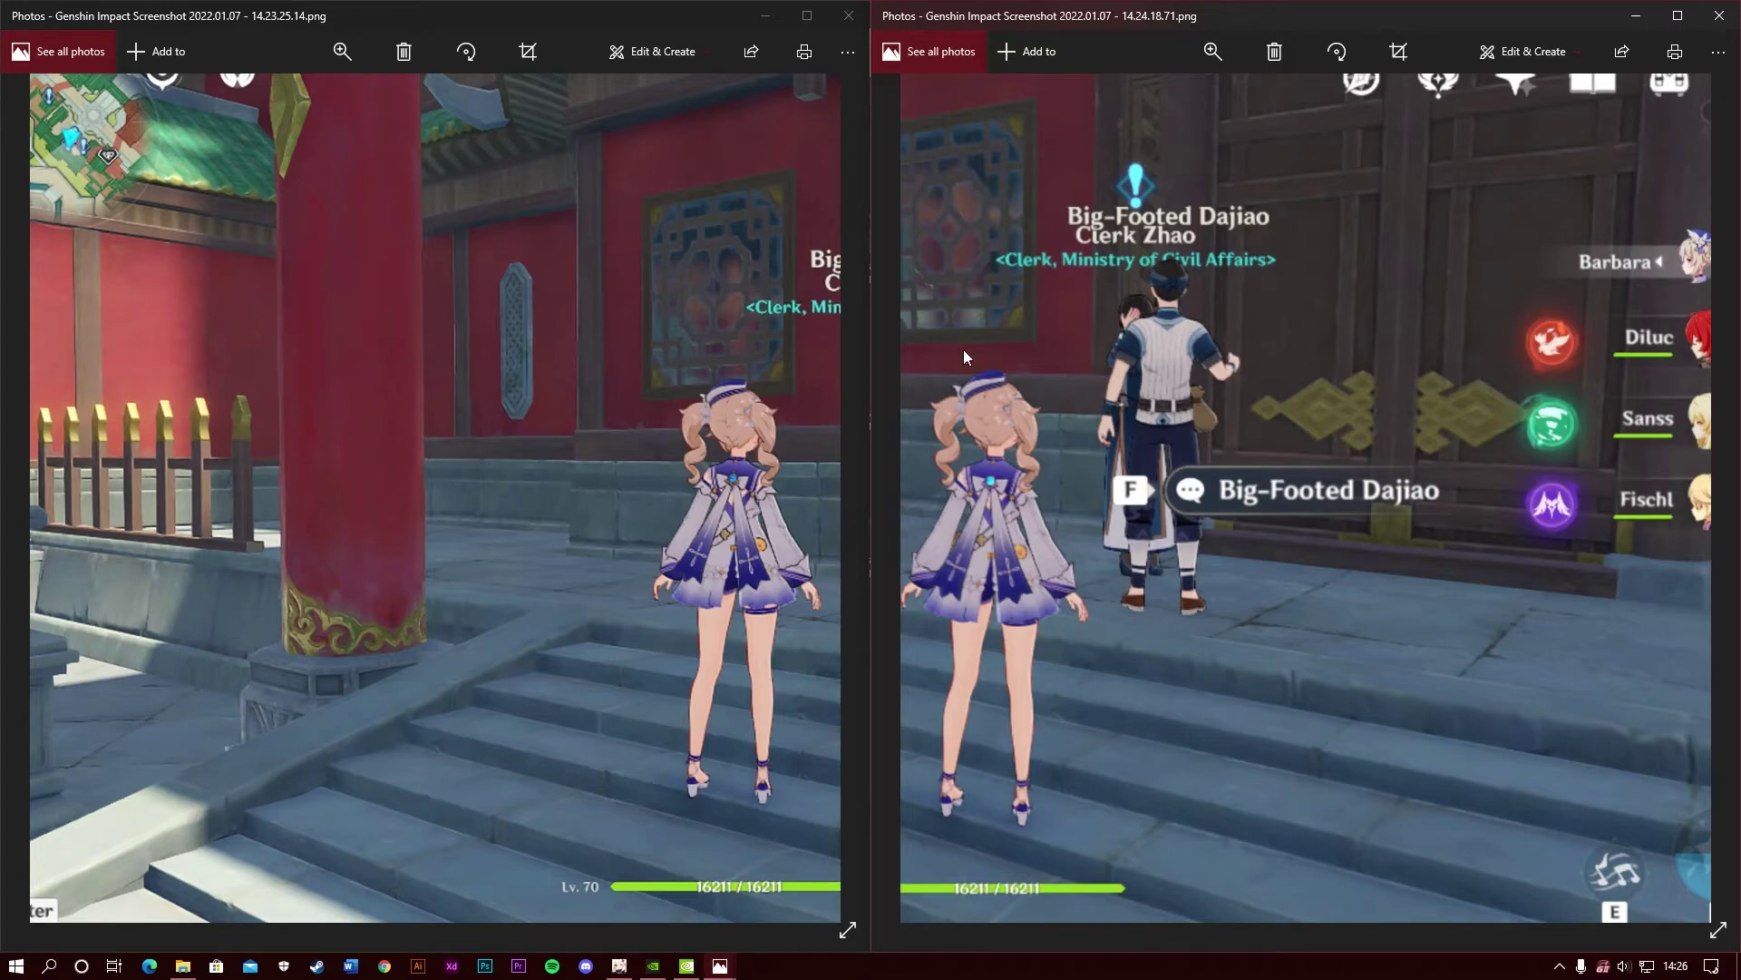
Step: Bring up screenshot 14.24.38.54 beside 14.23.25.14 and magnify the area around the character and Clerk Zhao
double_click(1221, 466)
left_click(923, 486)
double_click(1346, 493)
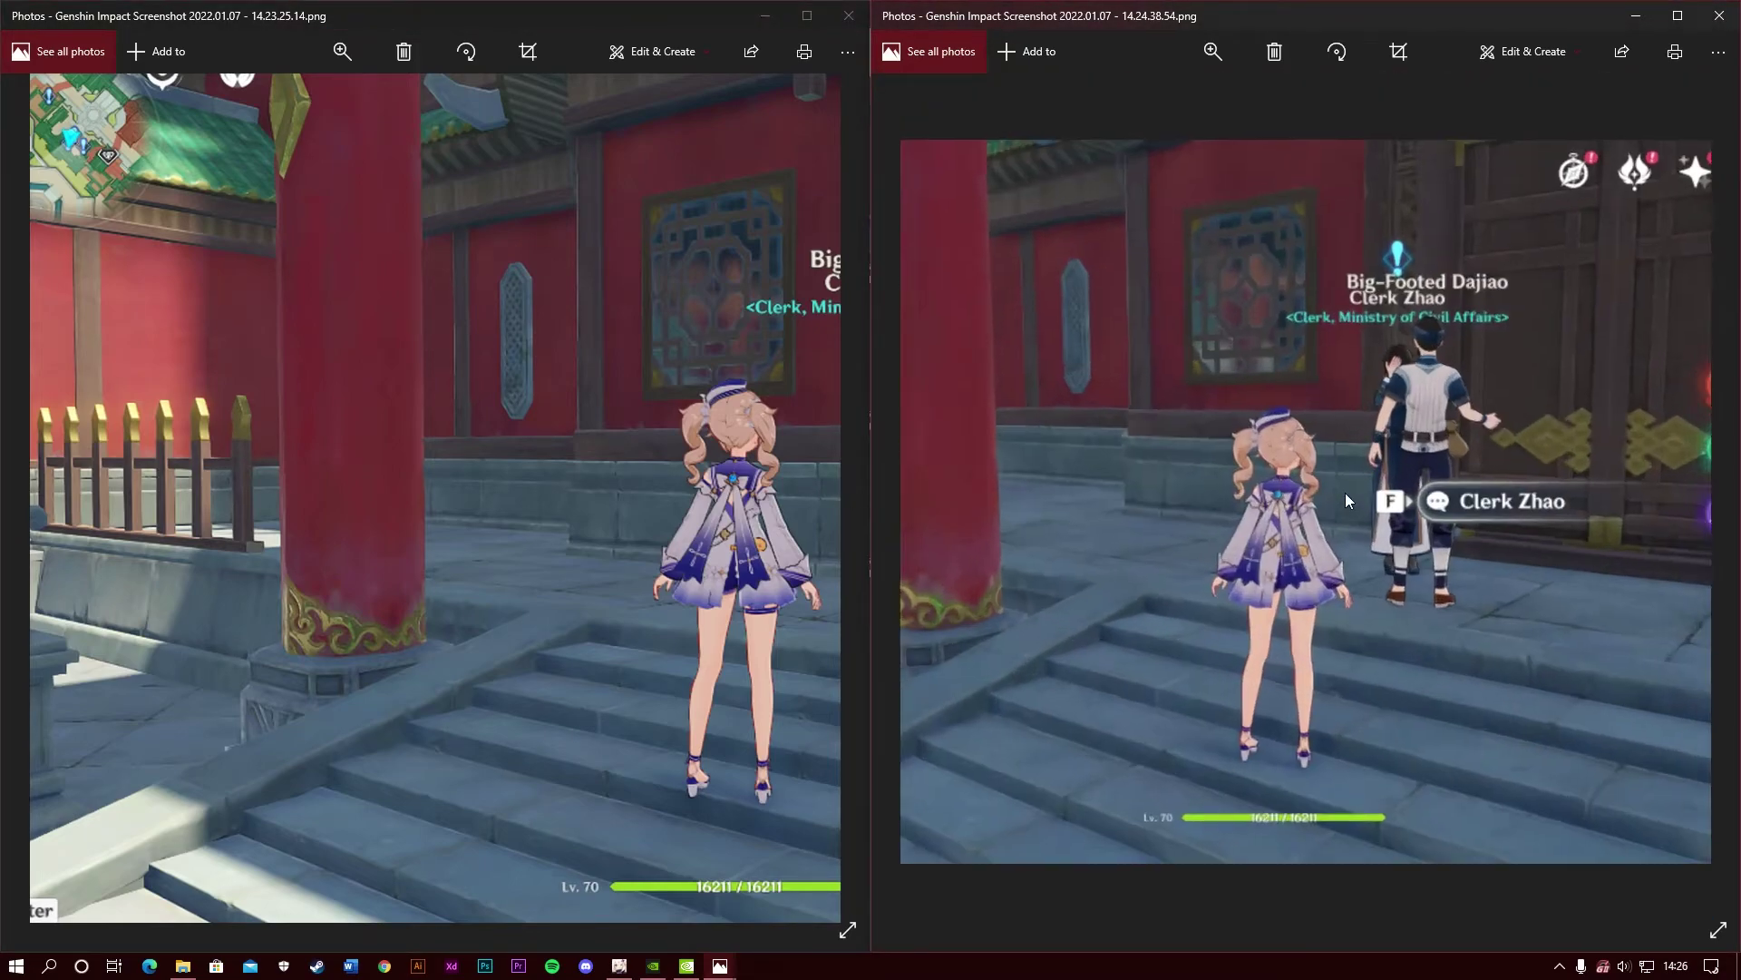
left_click_drag(1282, 495, 983, 486)
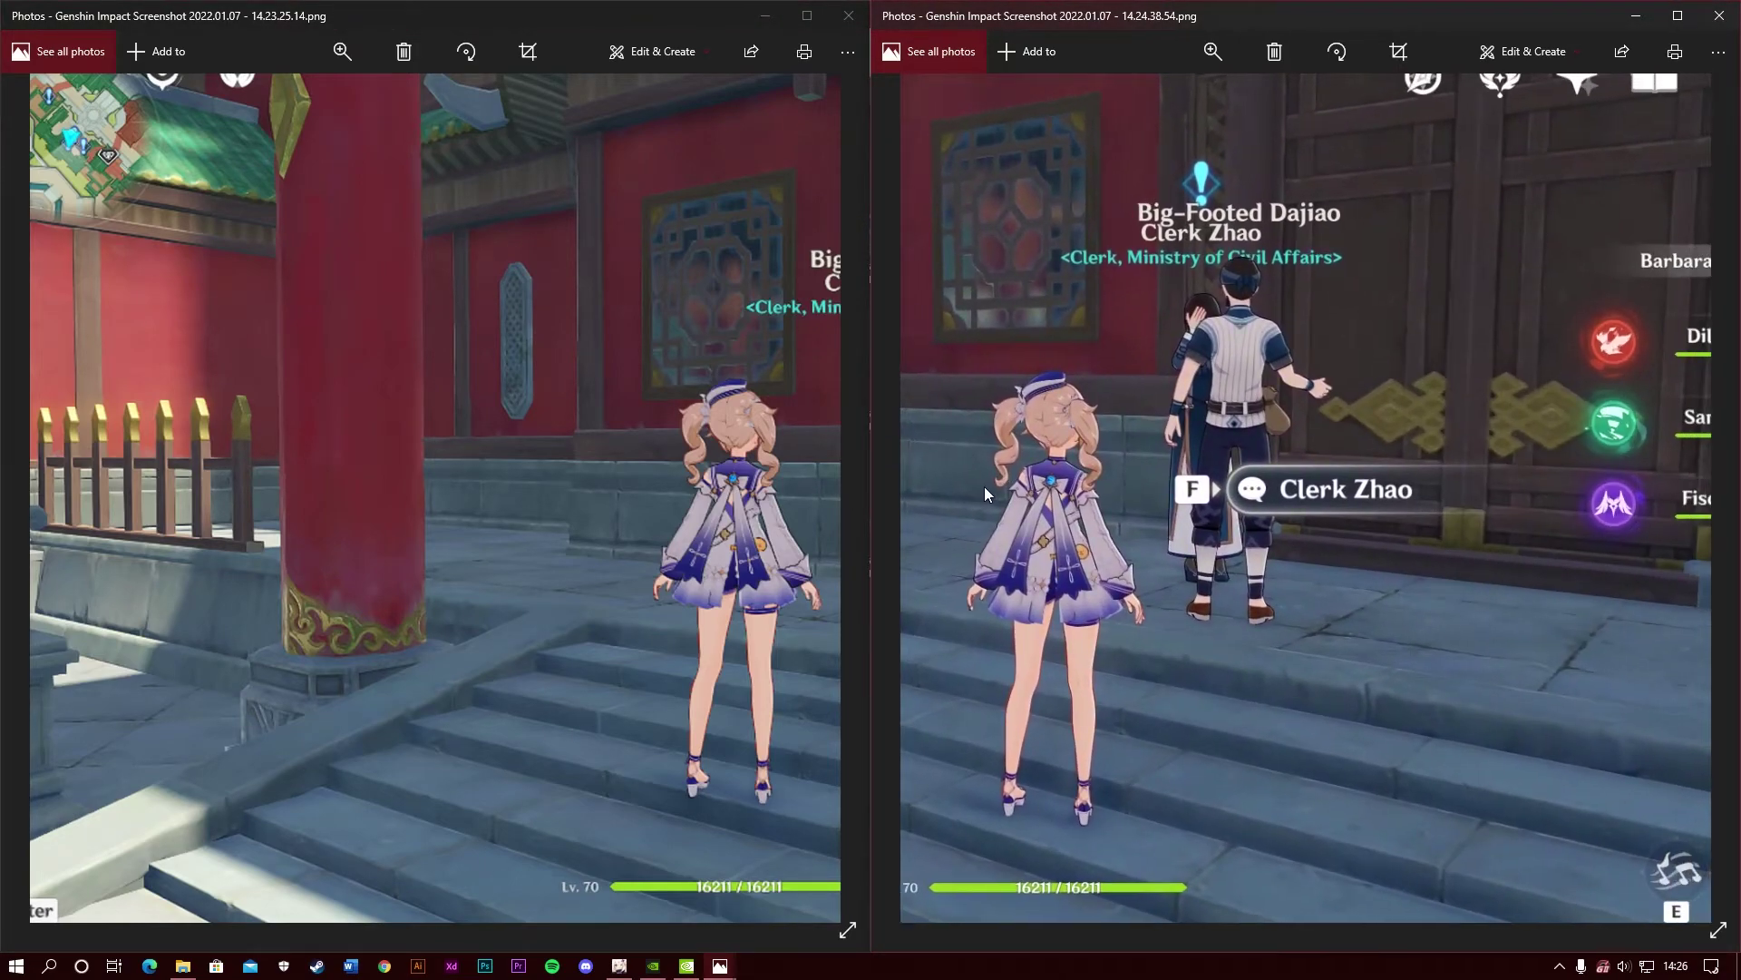
scroll(1091, 493, "right", 2)
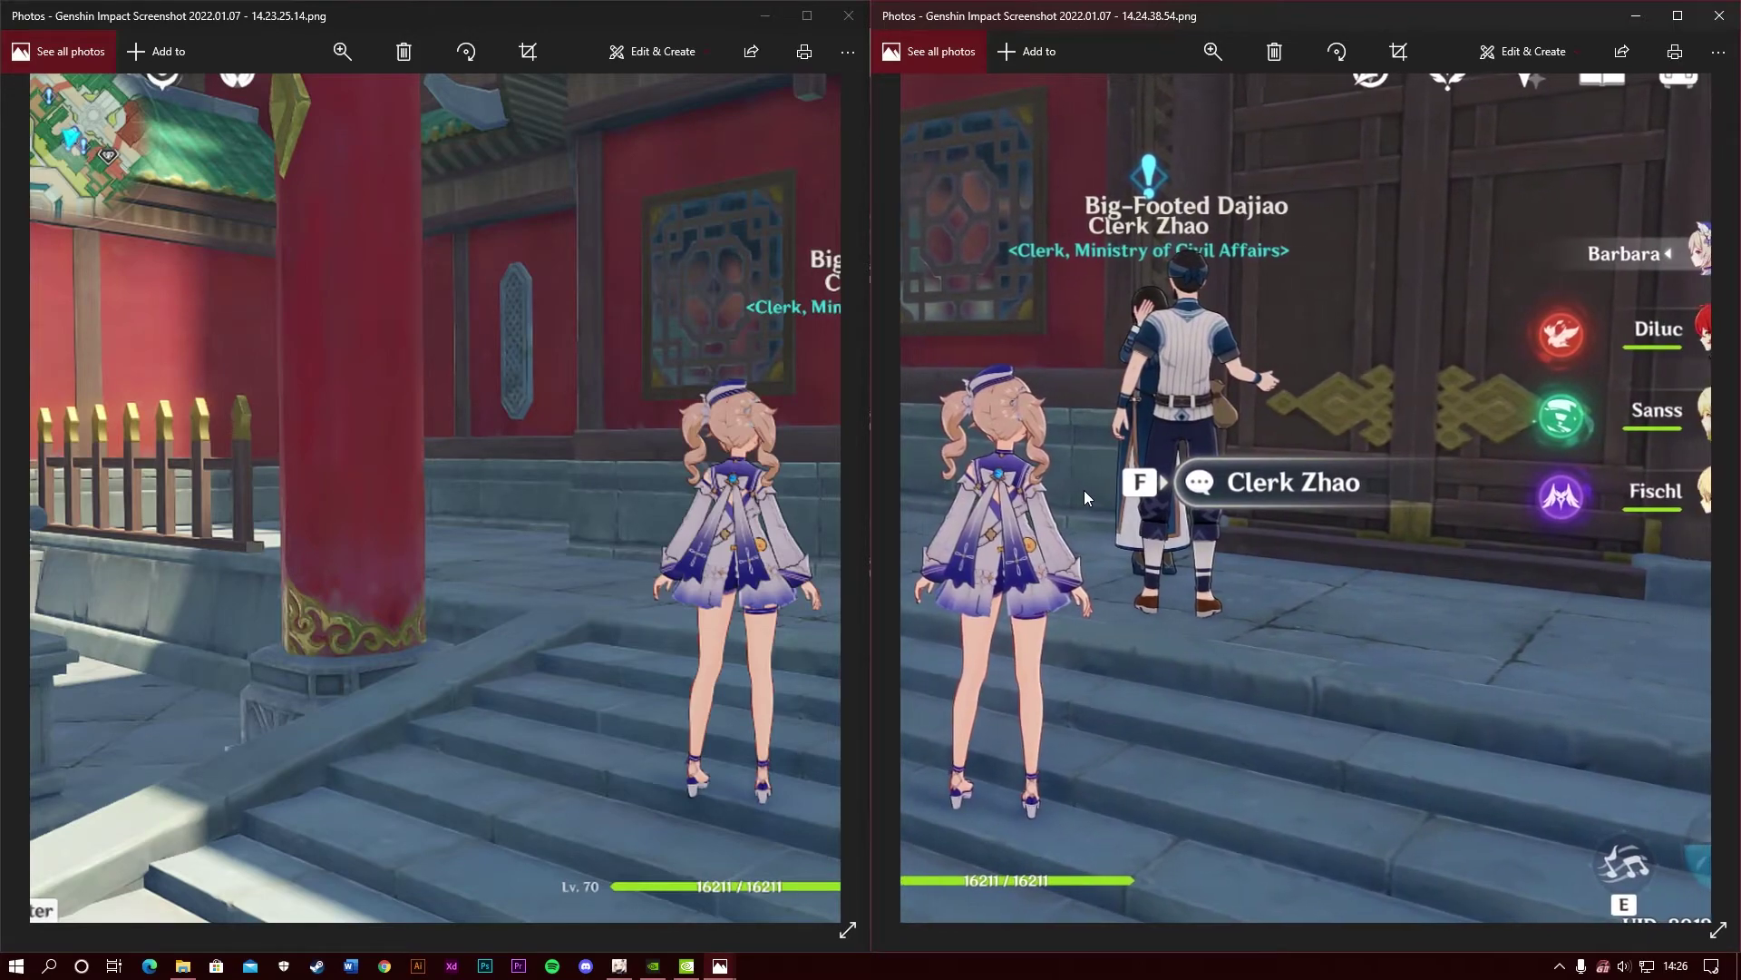
left_click_drag(1097, 492, 1112, 492)
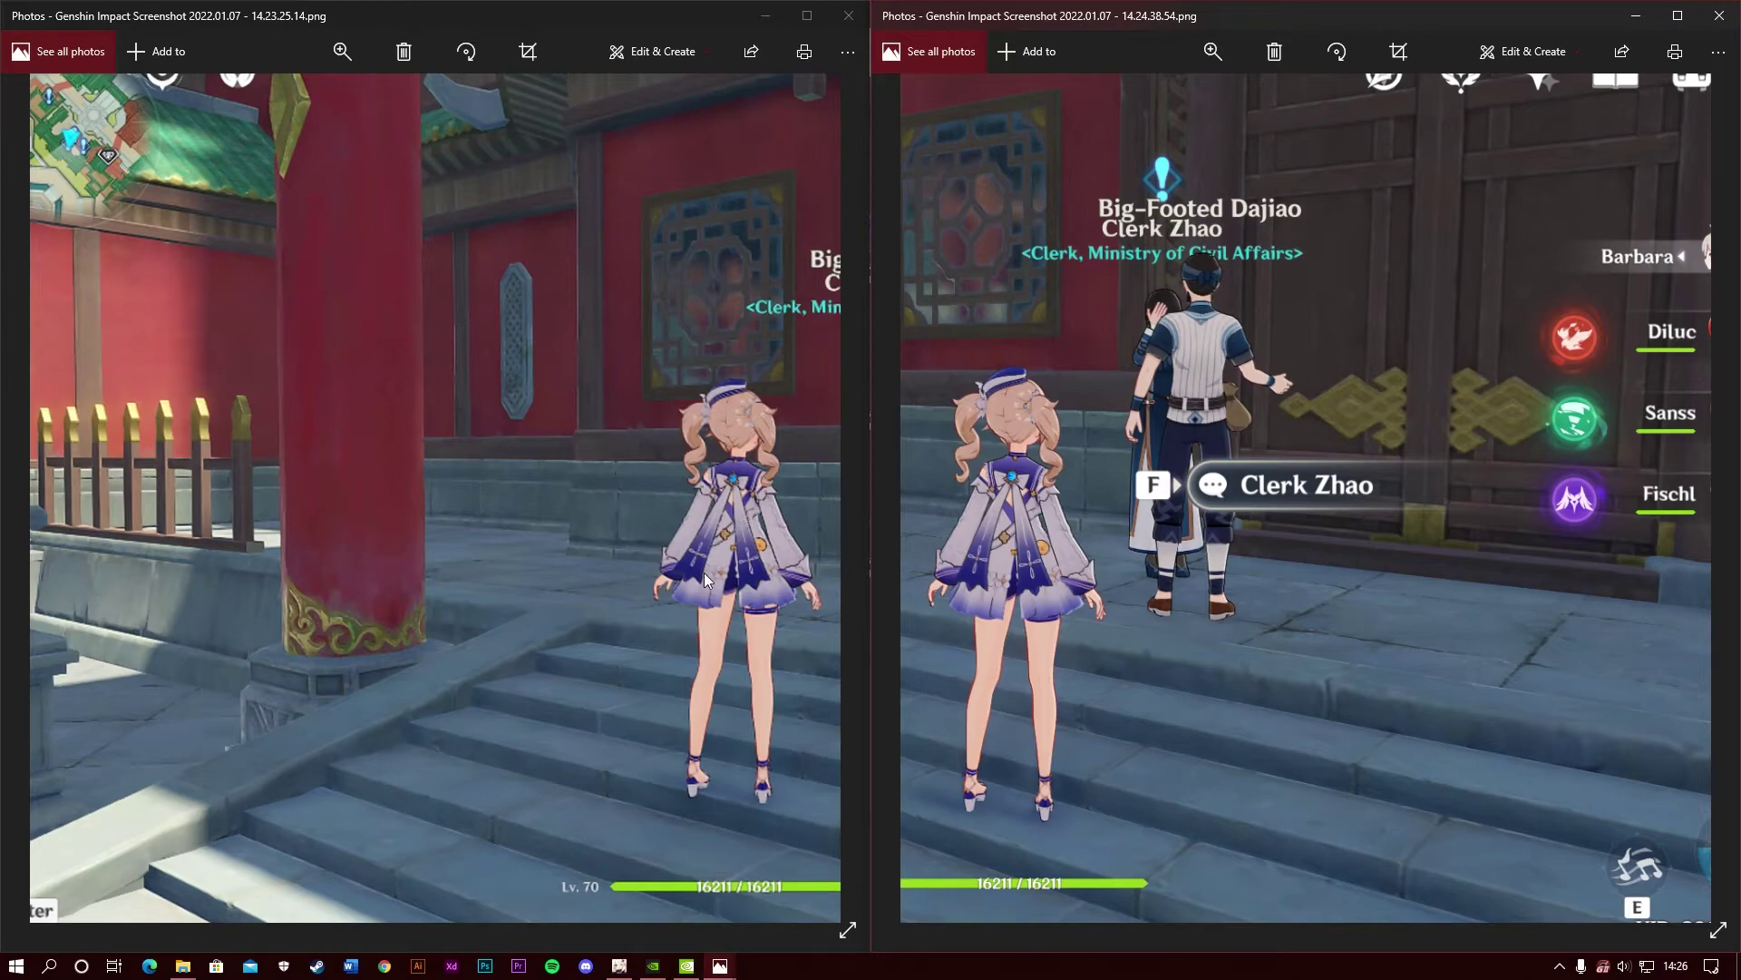
Step: Magnify screenshot 14.23.25.14 to zoom 40 and 14.24.38.54 to match, framing the character's back in both for comparison
left_click(343, 50)
left_click_drag(313, 96, 328, 107)
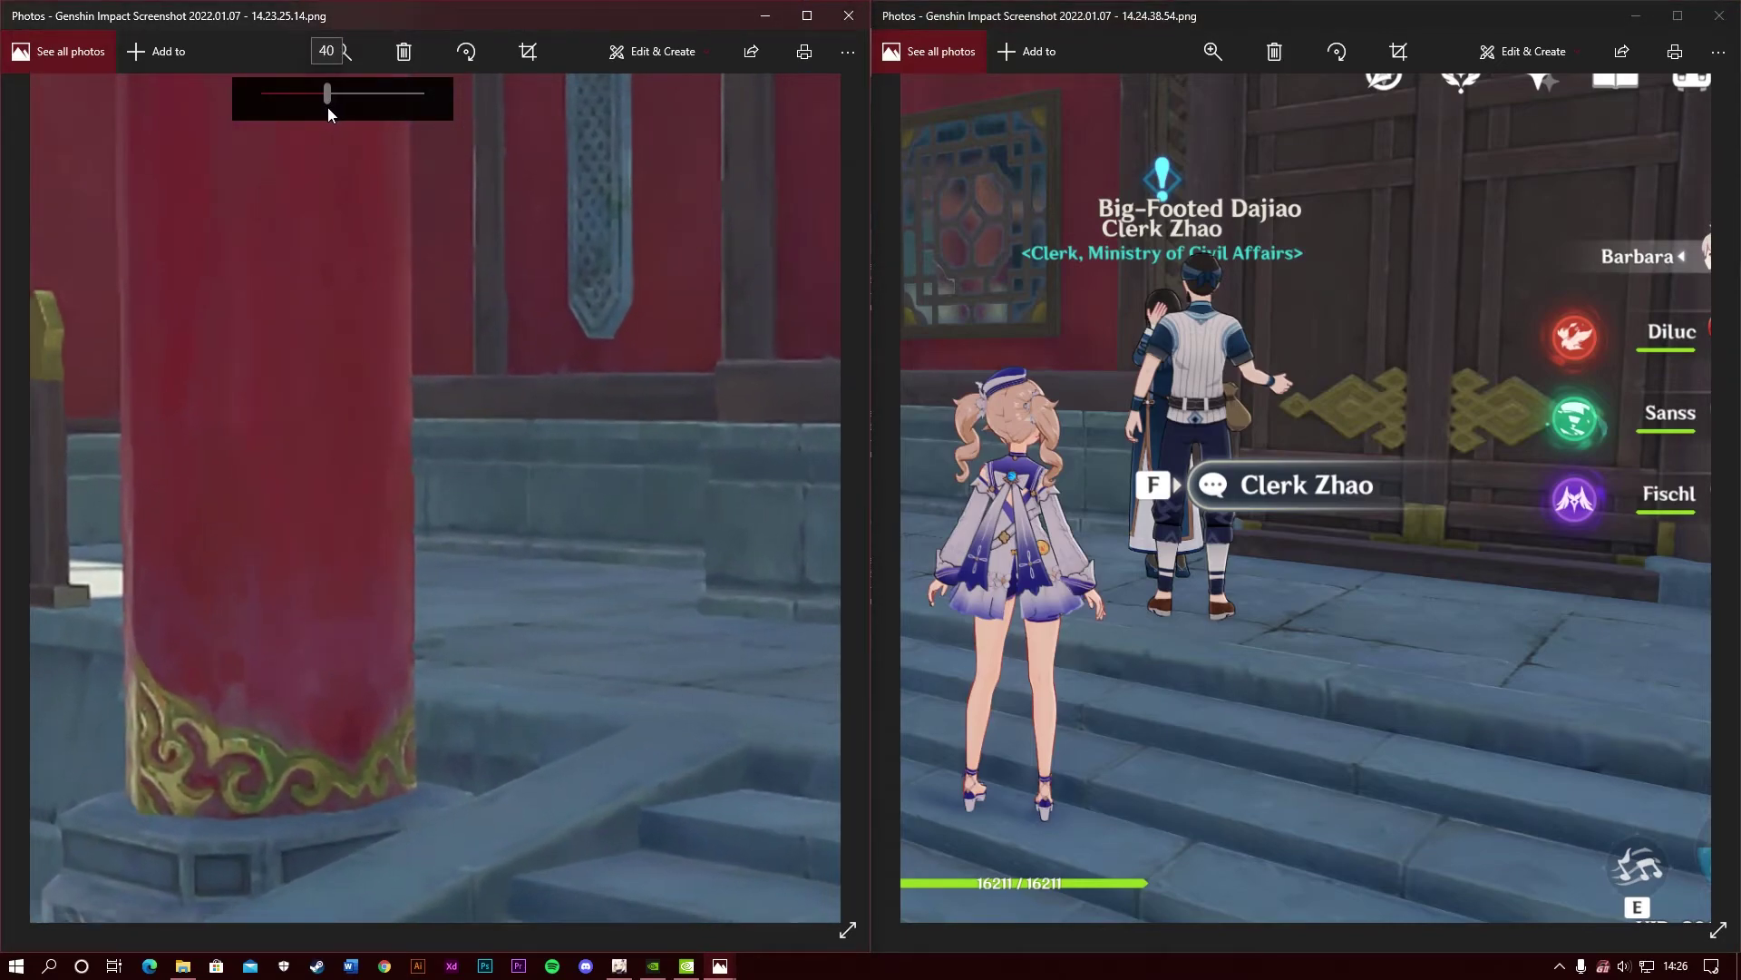
left_click_drag(626, 498, 107, 309)
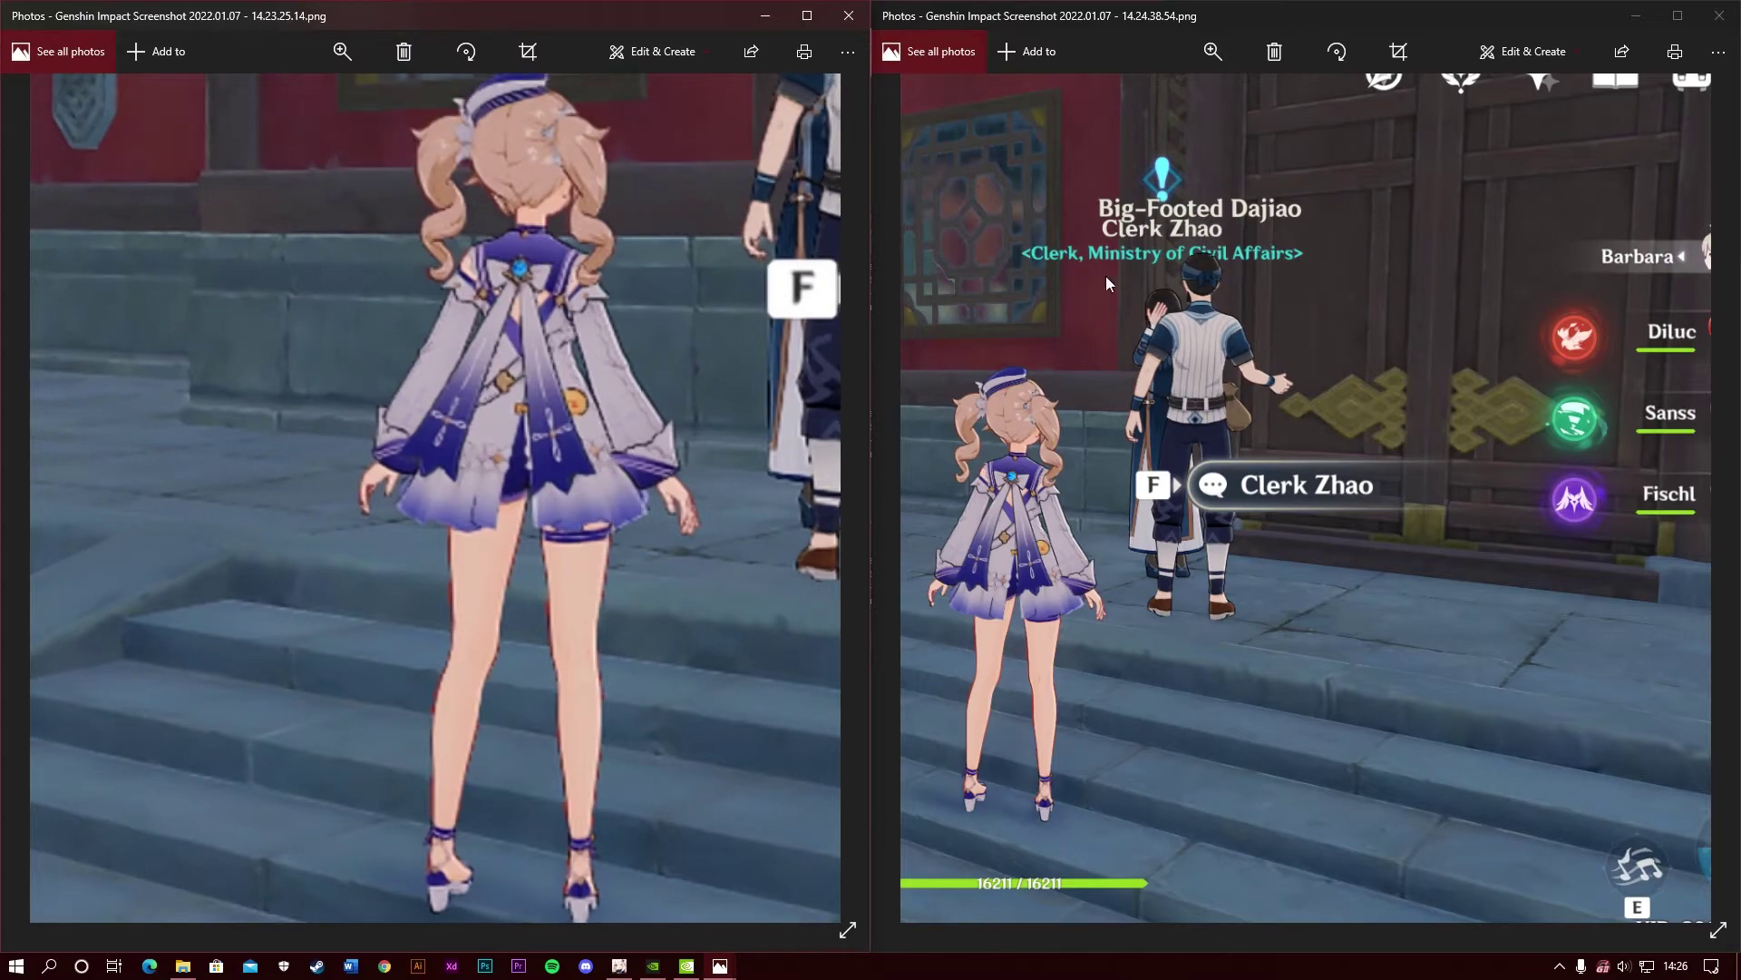
left_click(1212, 51)
left_click_drag(1192, 82, 1197, 106)
left_click_drag(1045, 434, 1559, 279)
scroll(1248, 575, "down", 1)
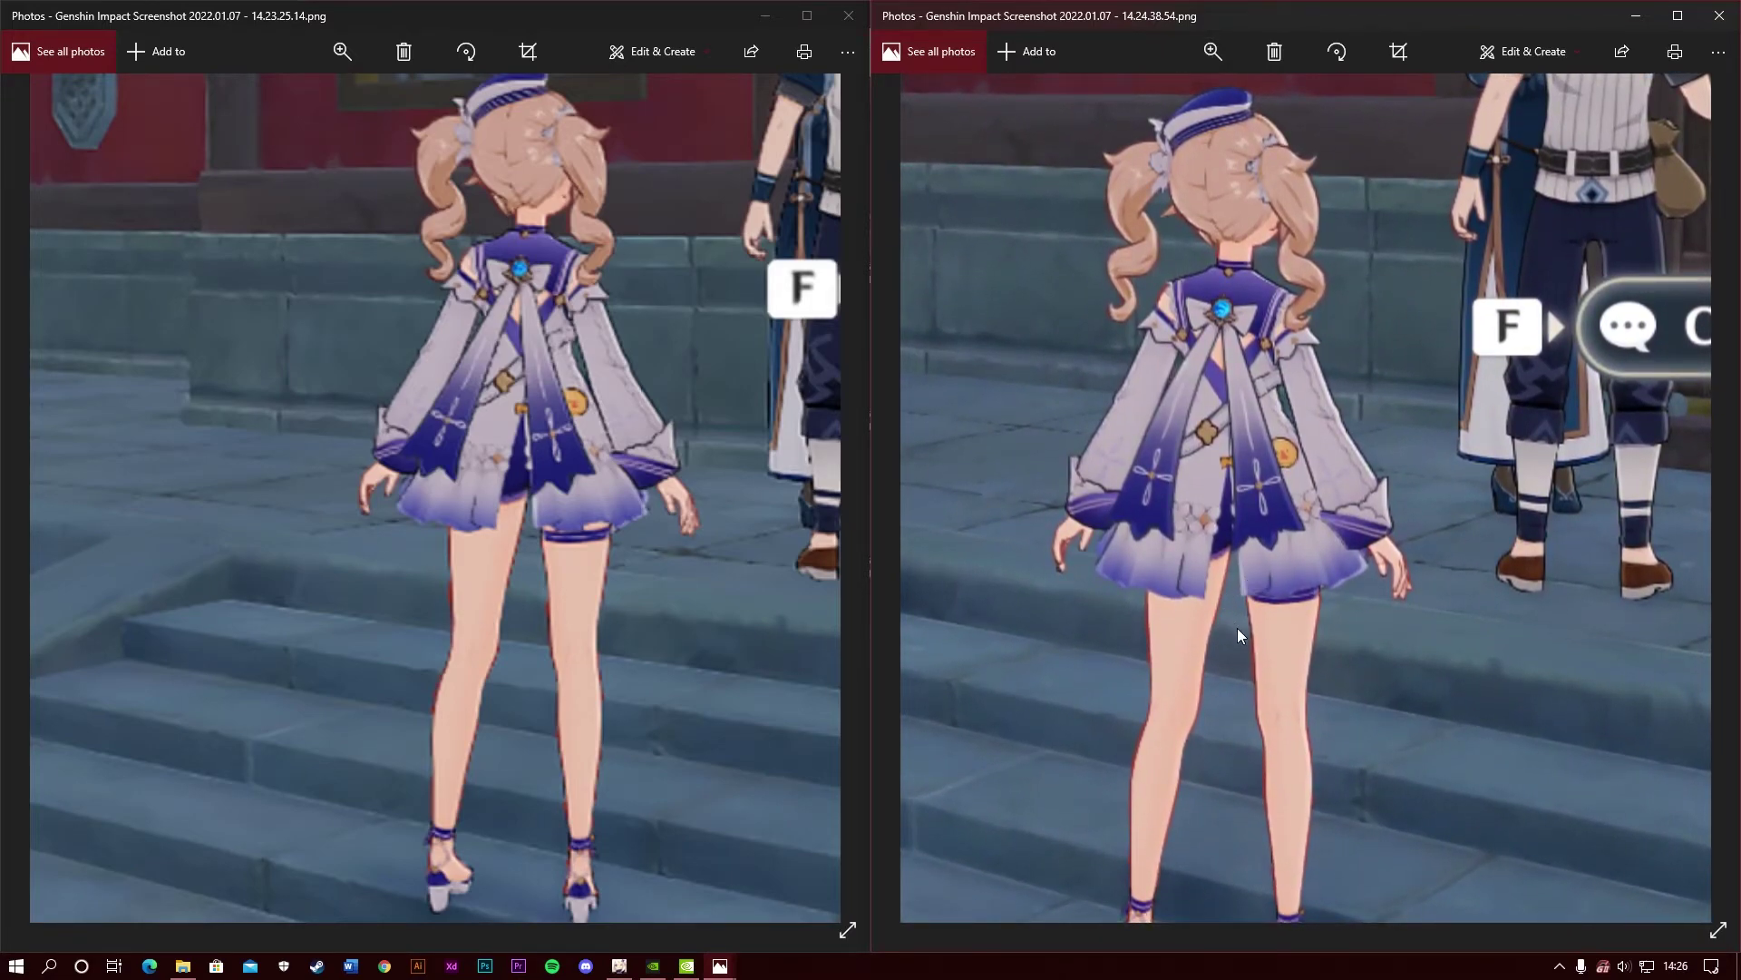
left_click_drag(1352, 771, 1340, 726)
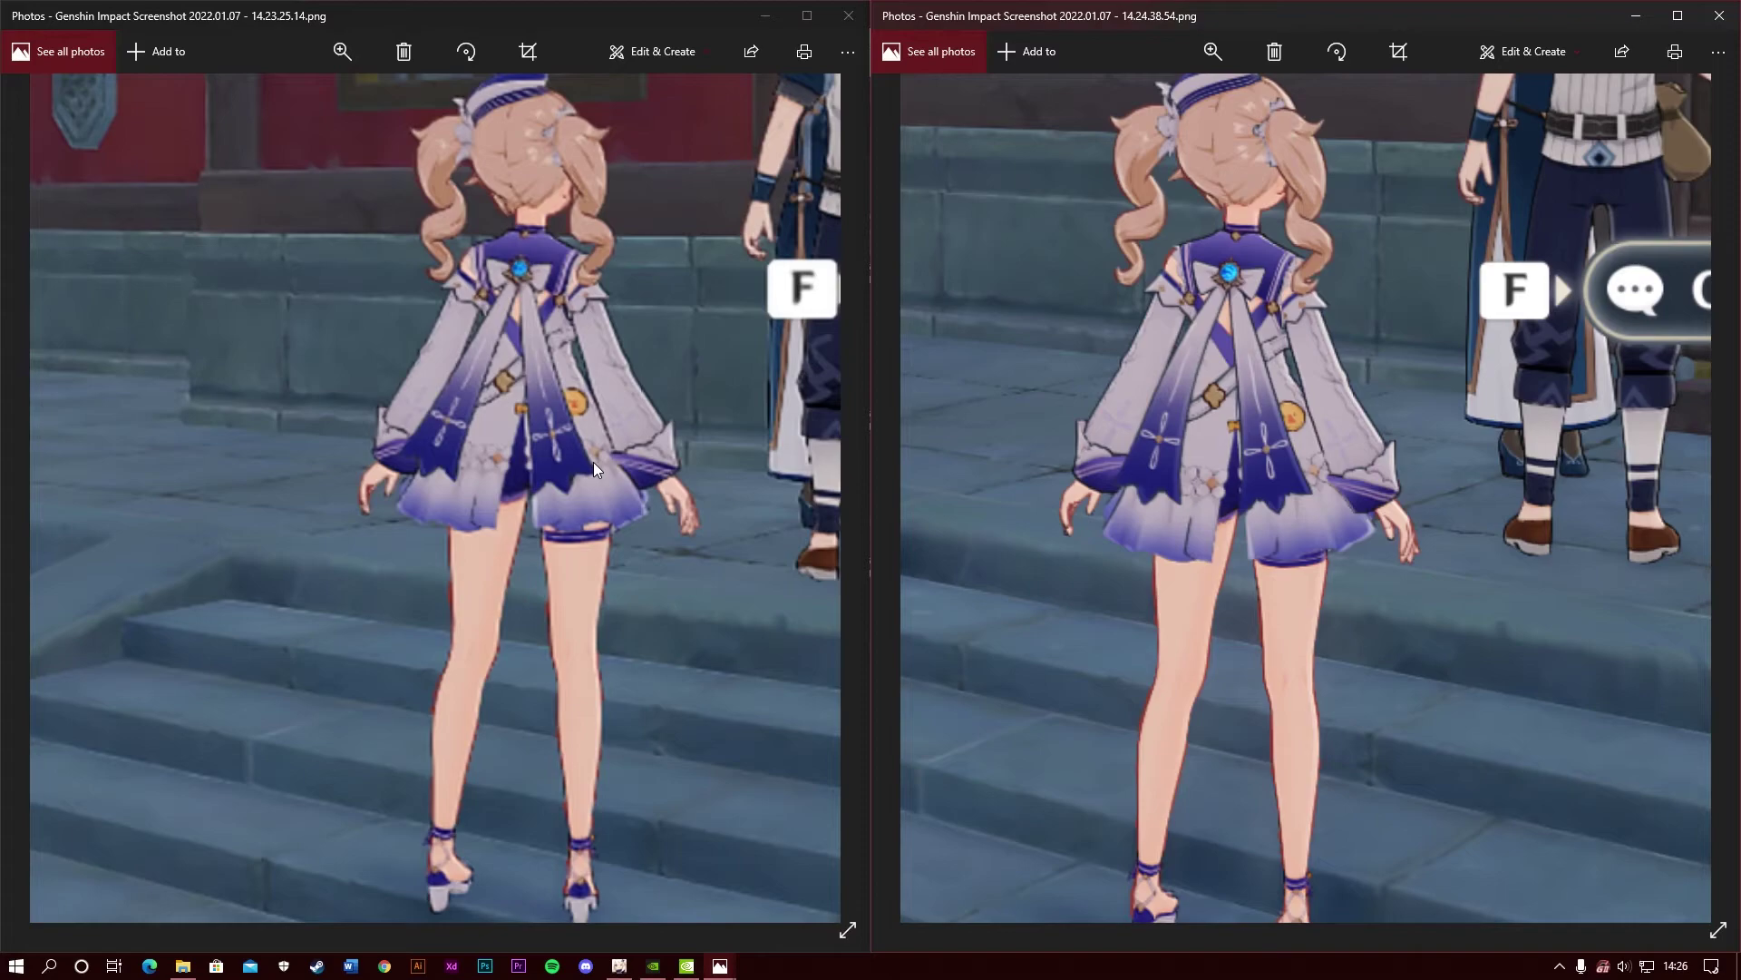
Step: Fit both screenshots to their windows again and magnify 14.23.25.14 to zoom 39 around the NPC in the striped shirt
double_click(557, 357)
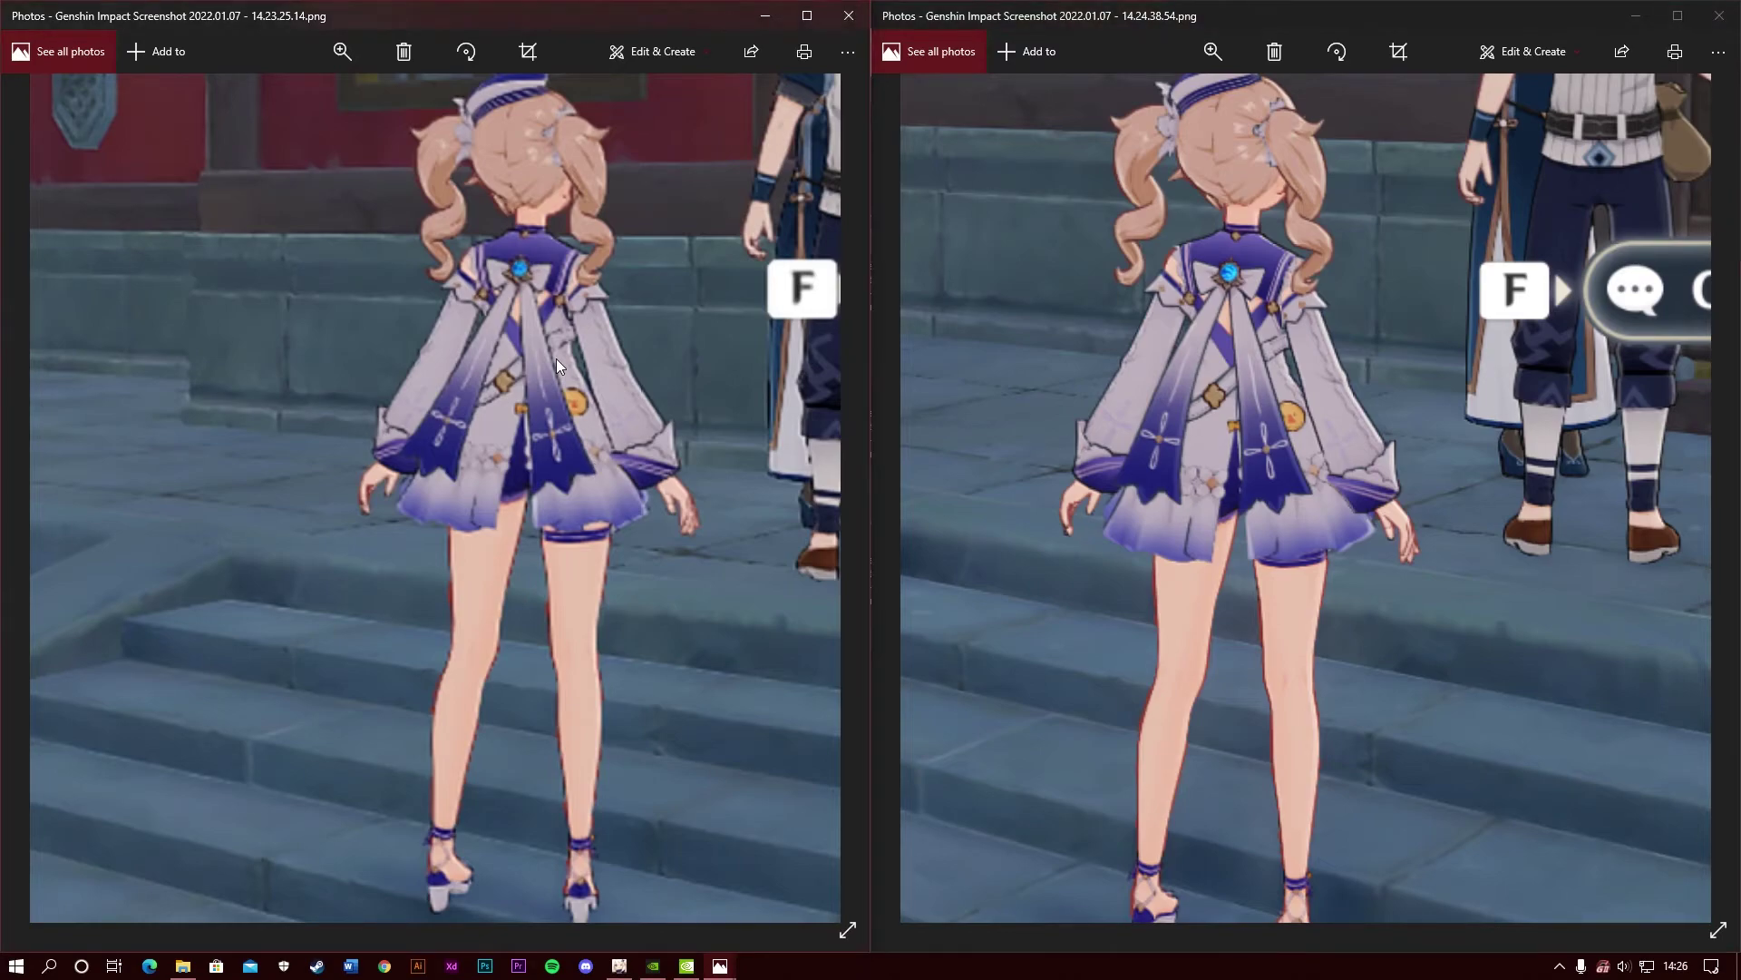
double_click(1493, 335)
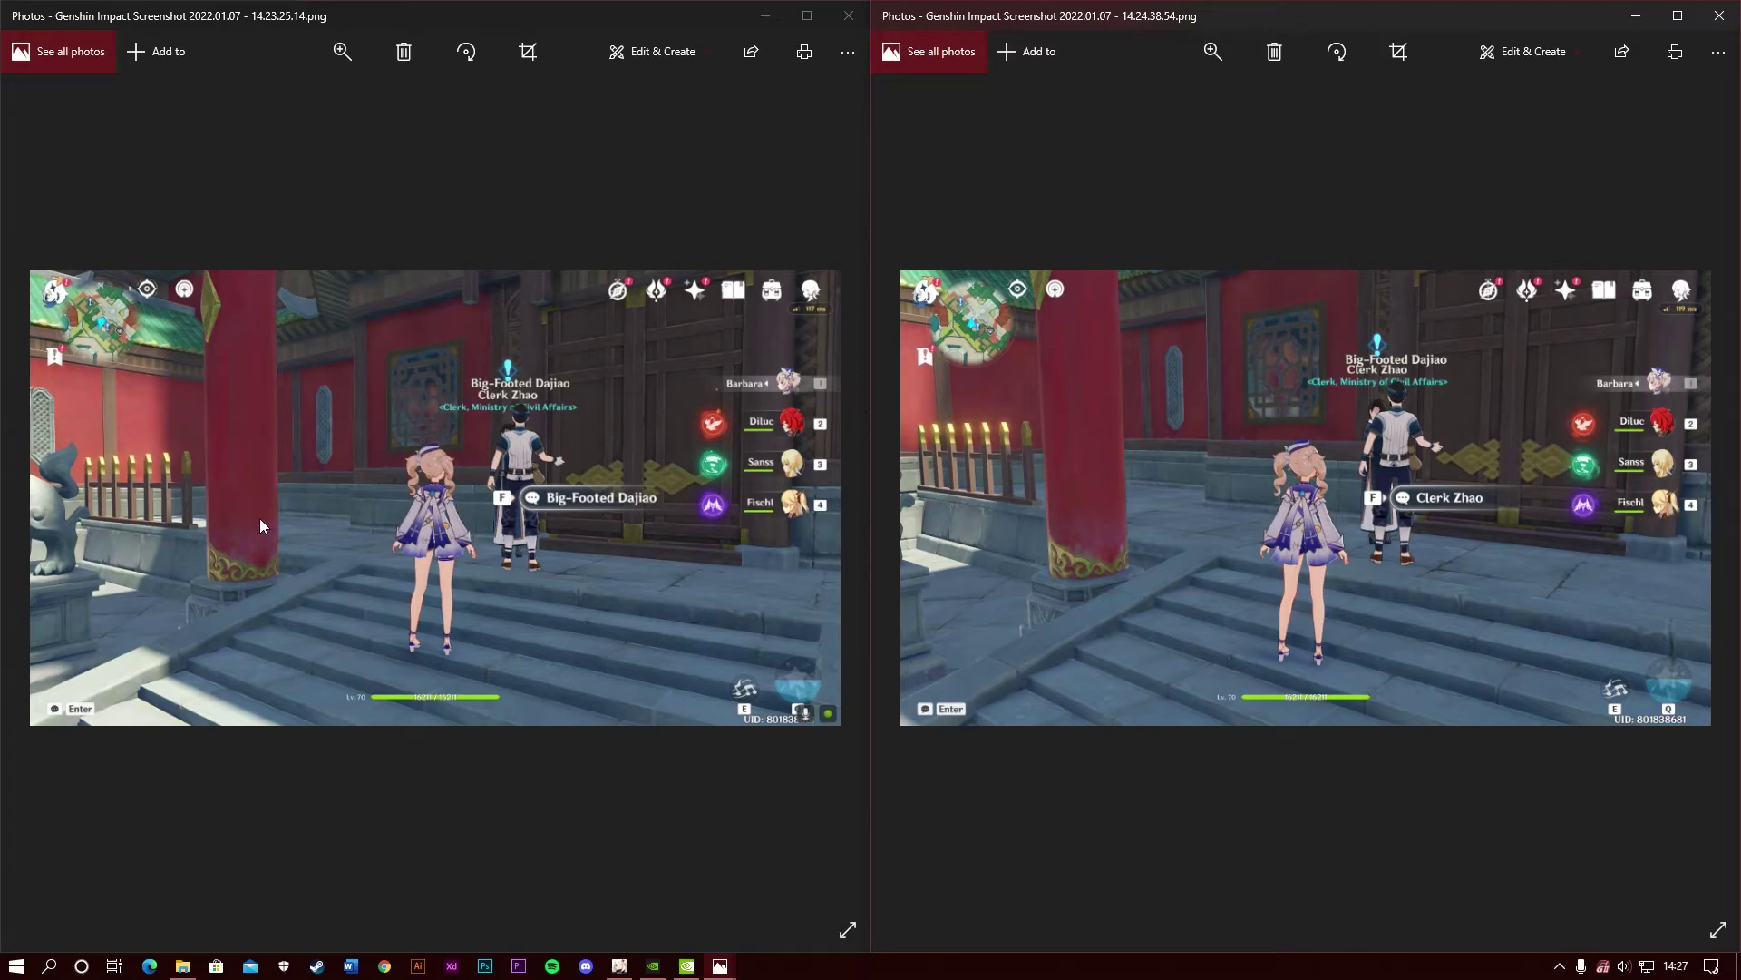
double_click(534, 444)
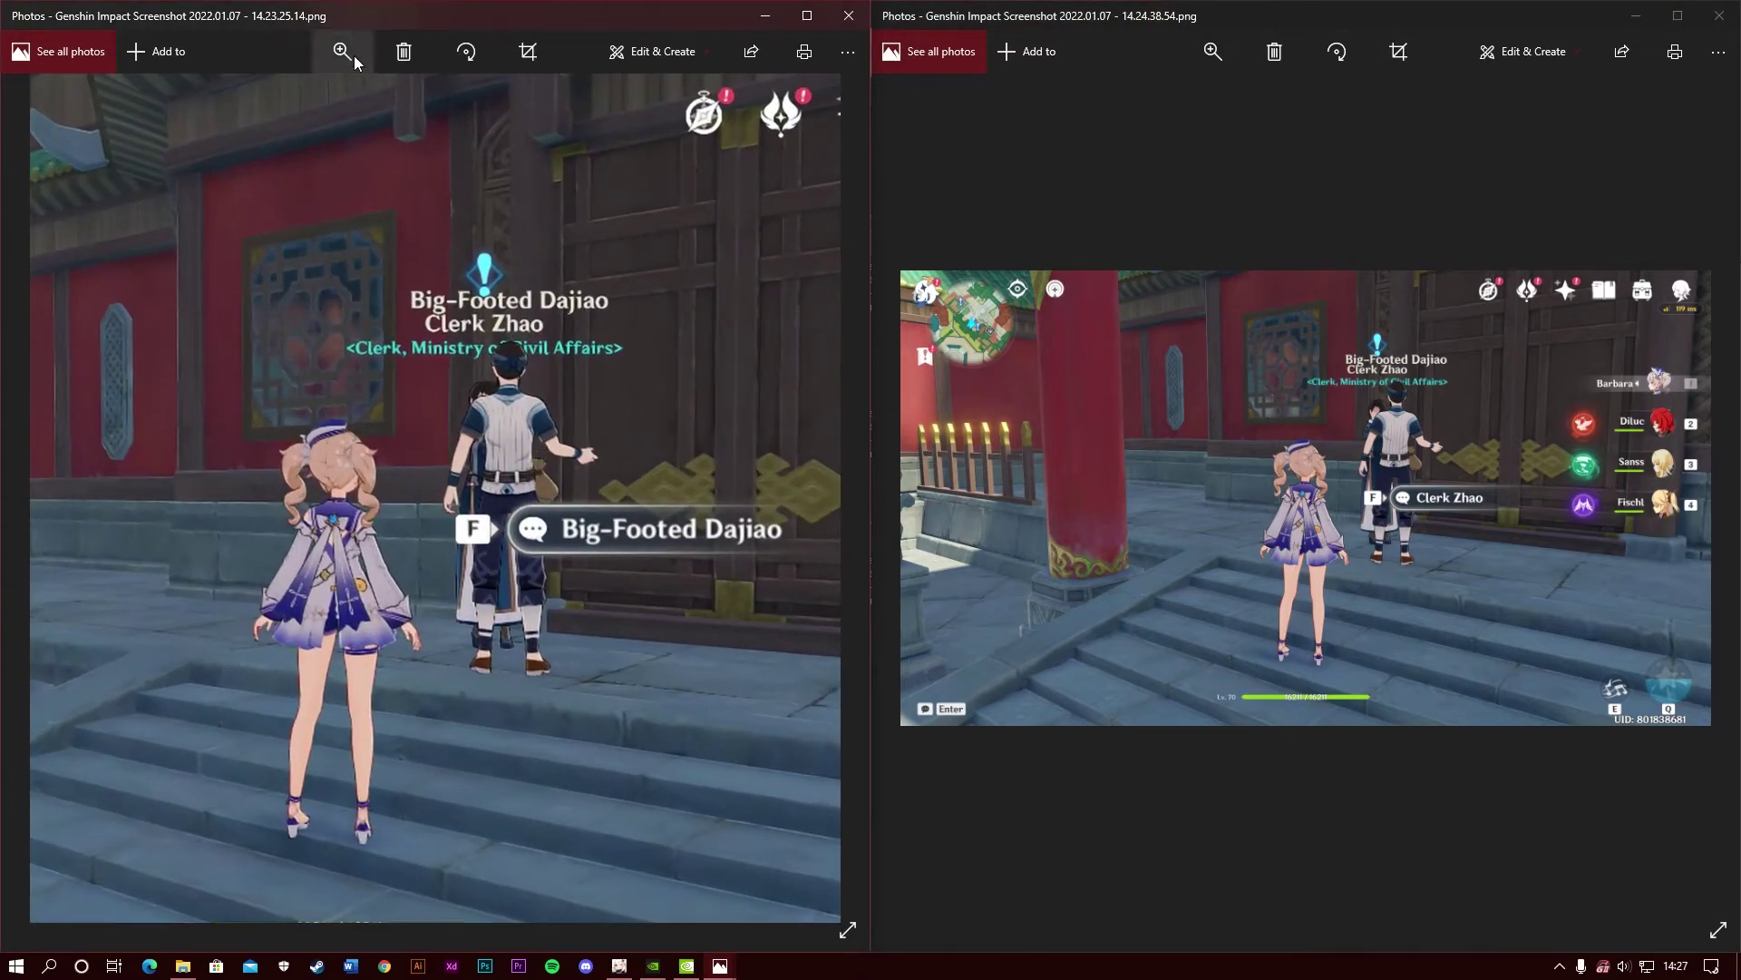
left_click(356, 61)
left_click_drag(297, 107, 325, 107)
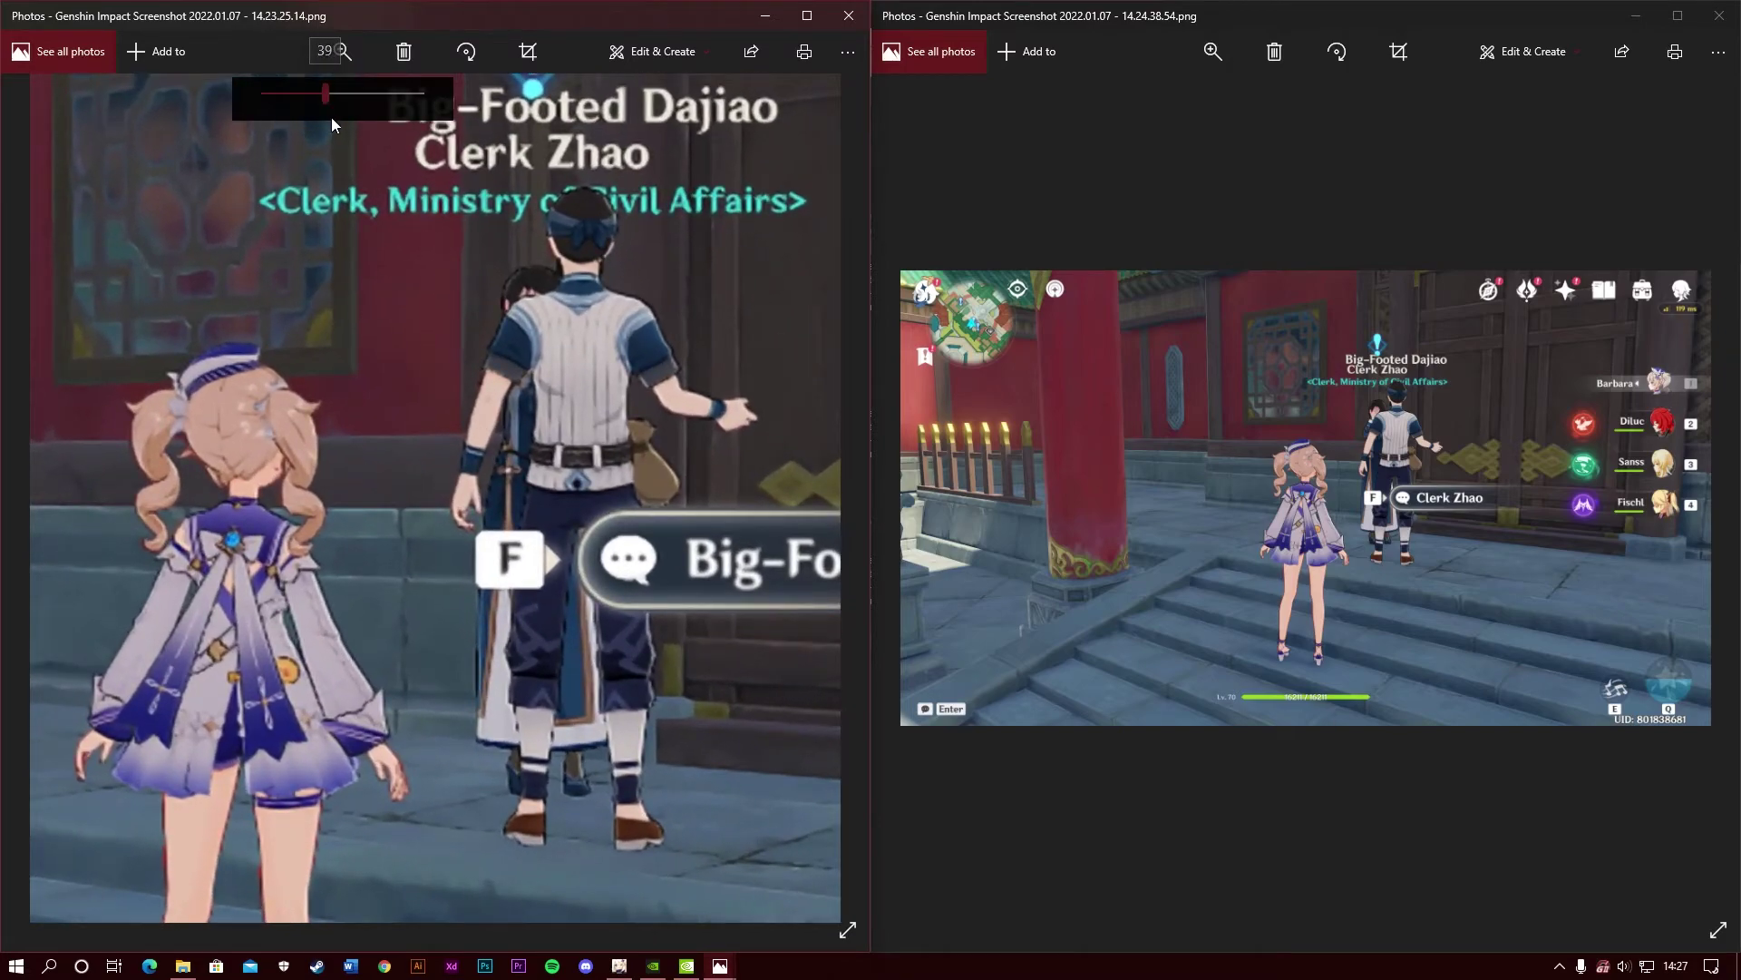
left_click_drag(662, 367, 644, 438)
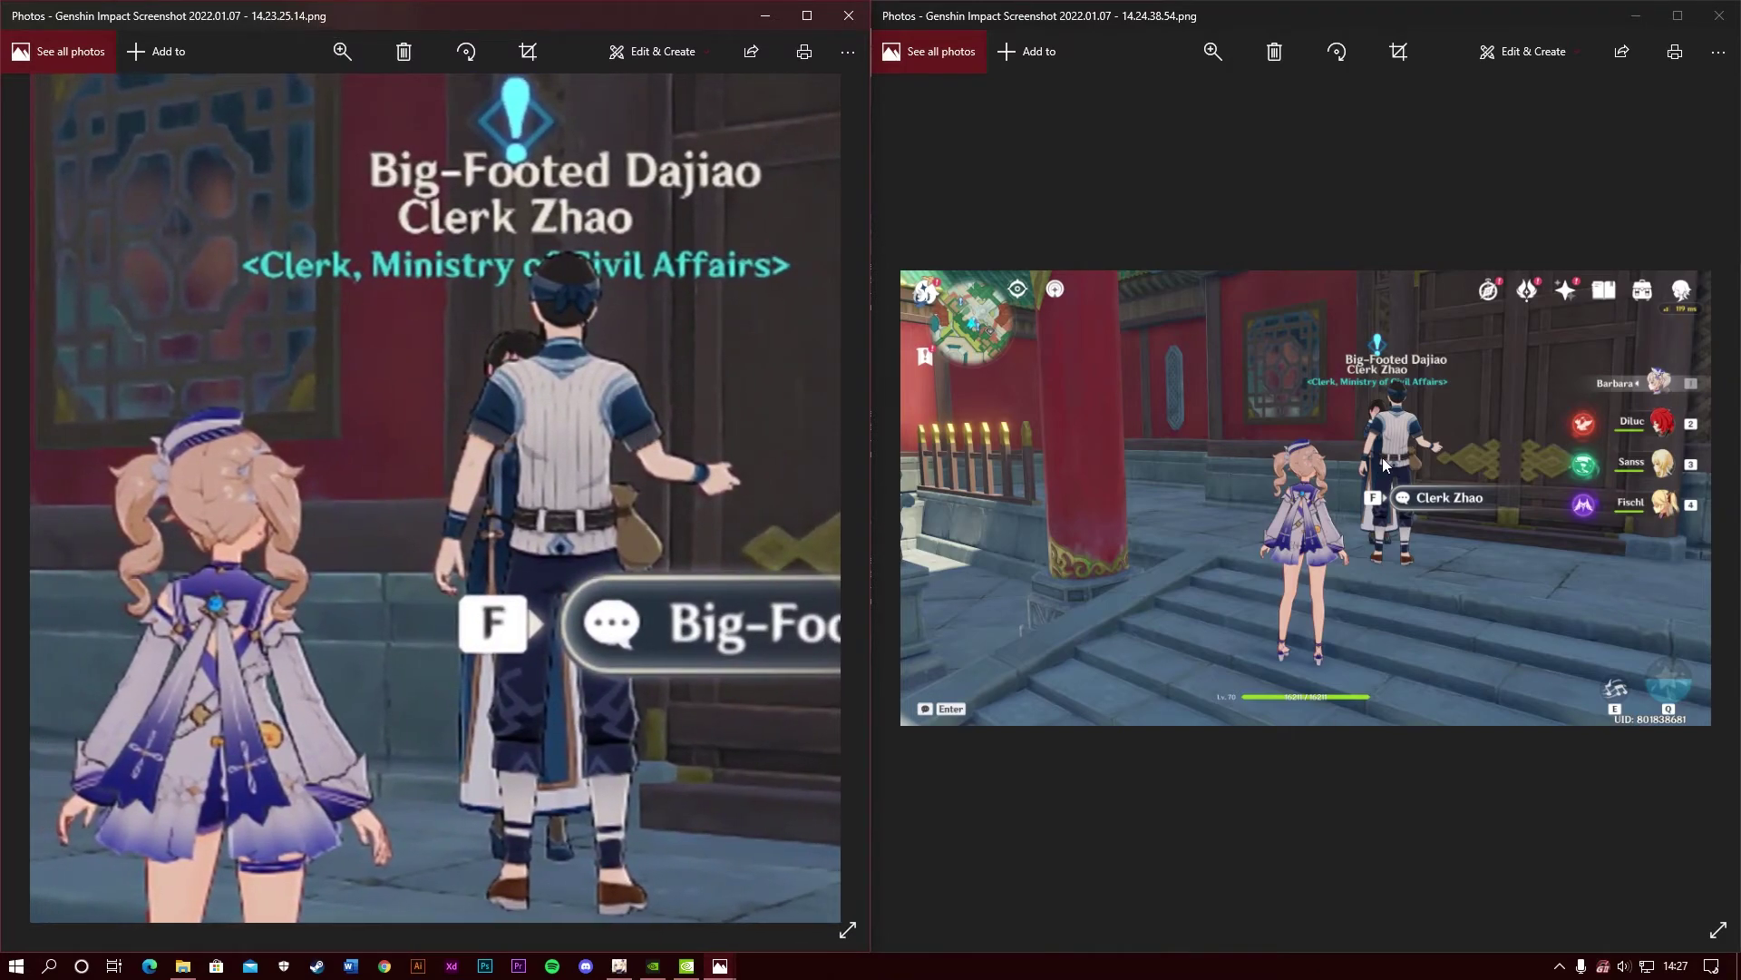
Step: Magnify screenshot 14.24.38.54 by a similar amount and frame the same NPC and name labels in both for comparison
double_click(1375, 464)
left_click(1208, 56)
left_click_drag(1145, 106, 1188, 106)
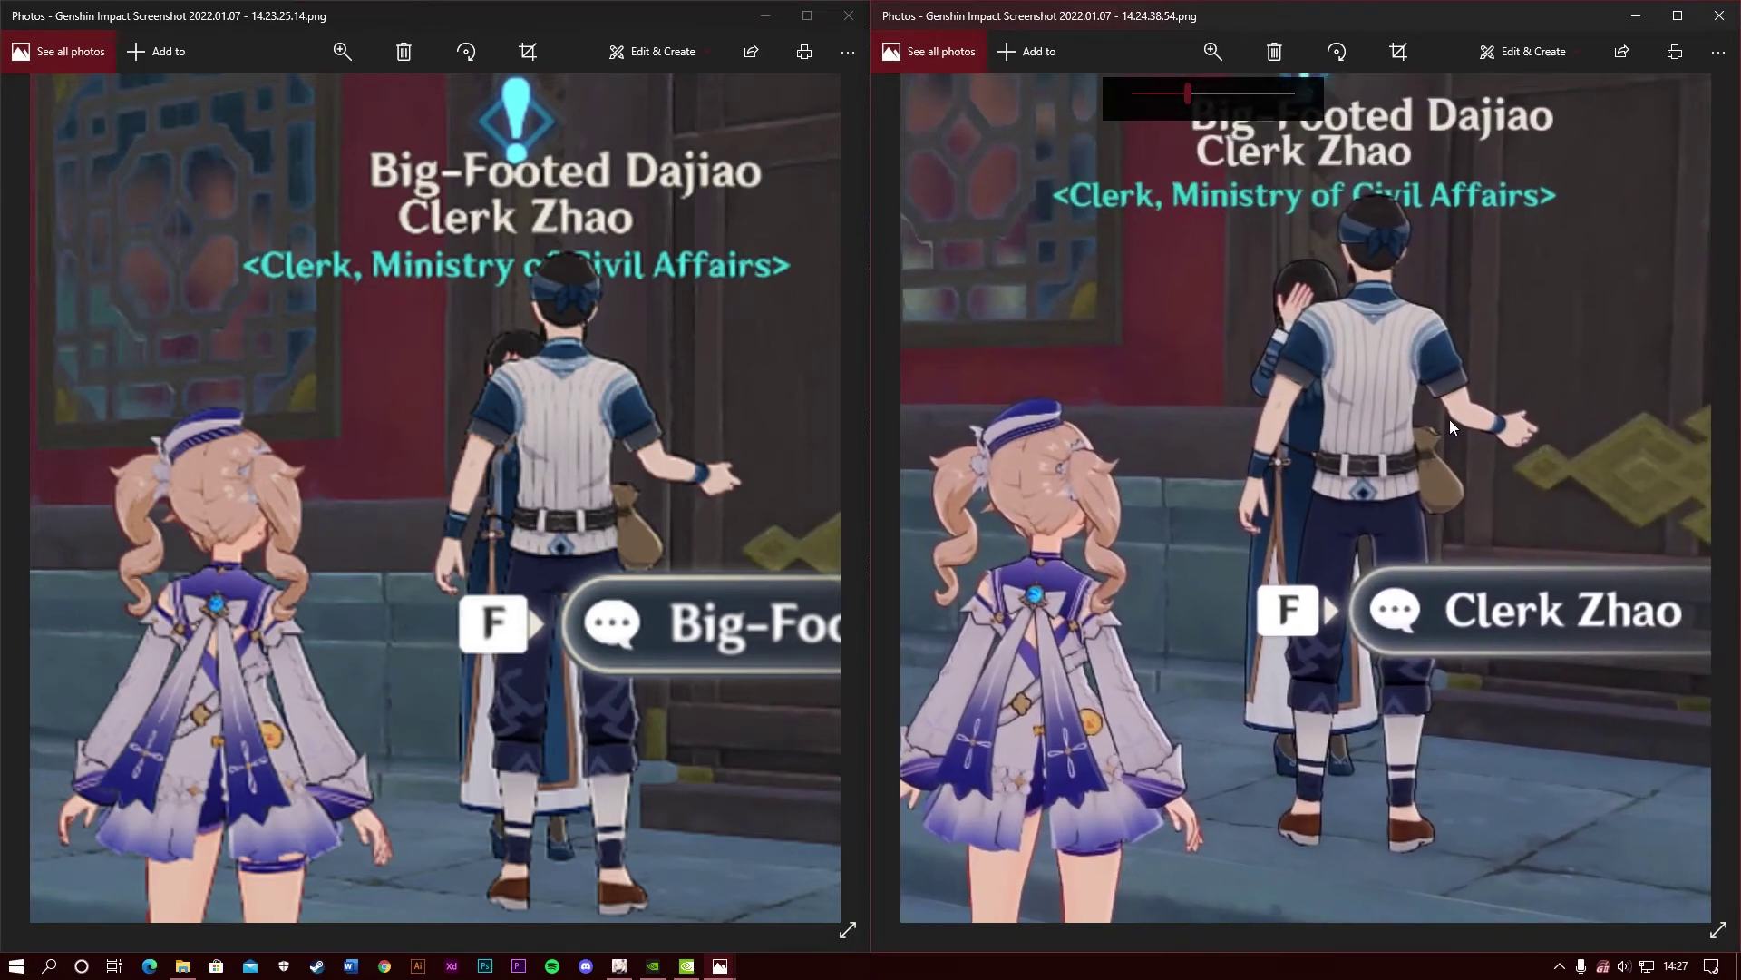
scroll(1449, 419, "up", 3)
scroll(671, 403, "up", 2)
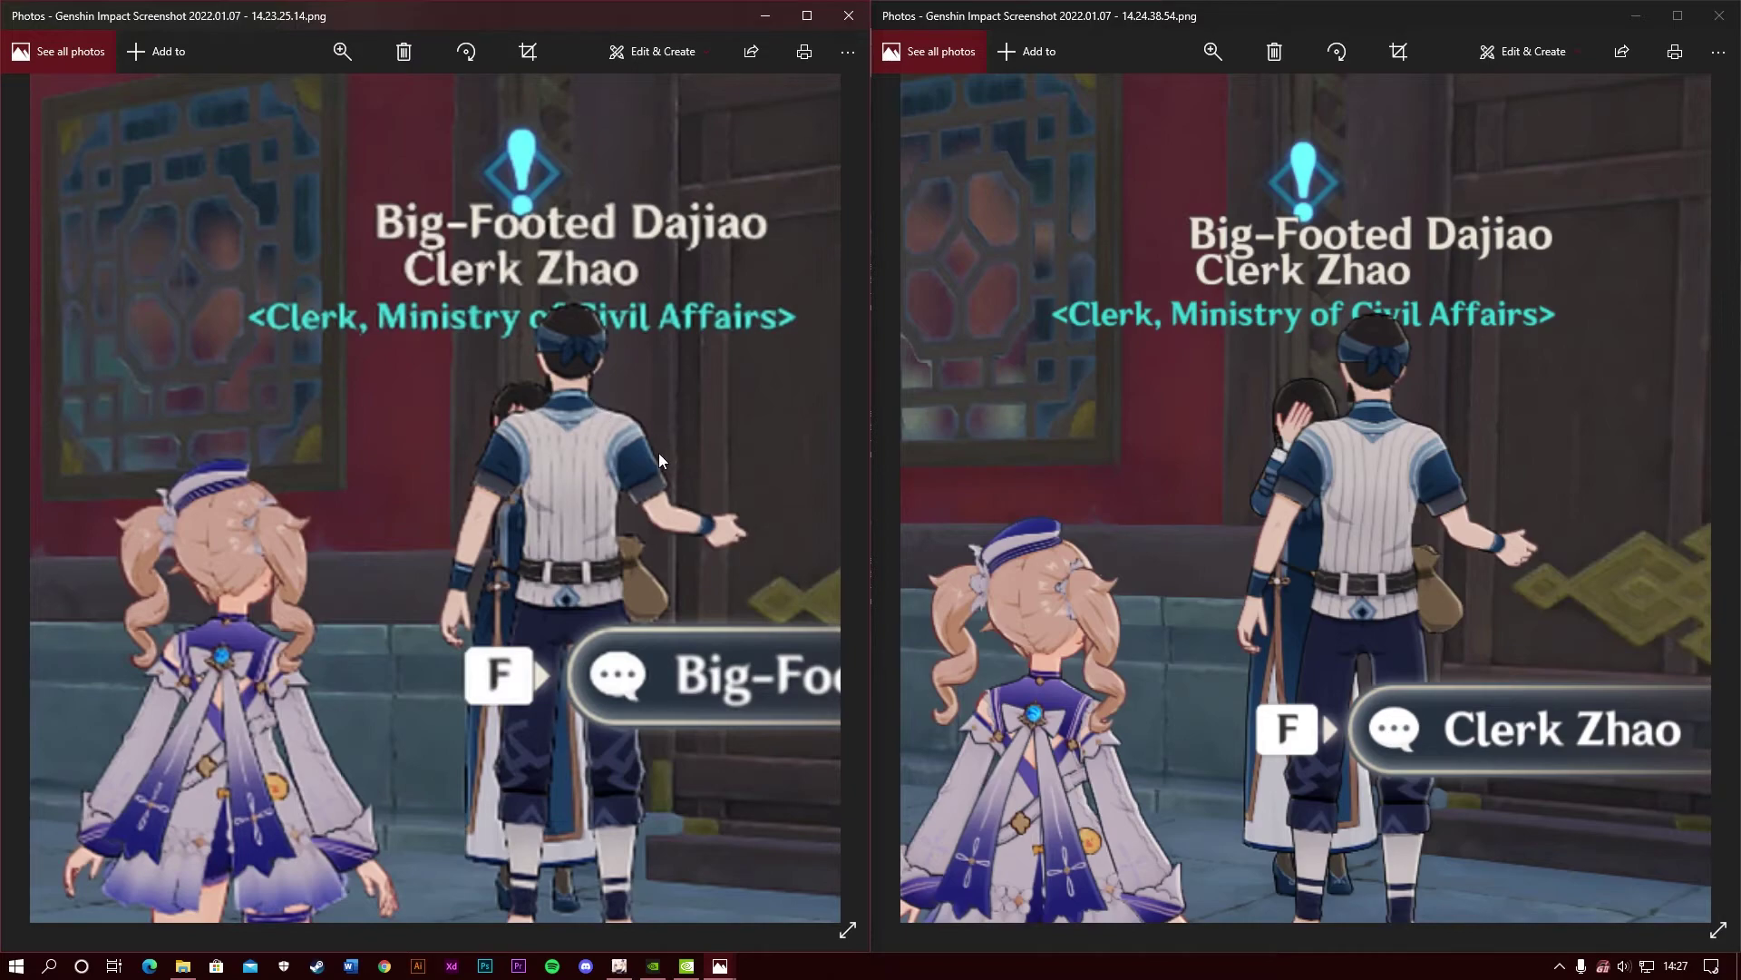
Step: Replace 14.24.38.54 with screenshot 14.24.18.71 and magnify it closely around the NPC in the striped shirt
double_click(1336, 460)
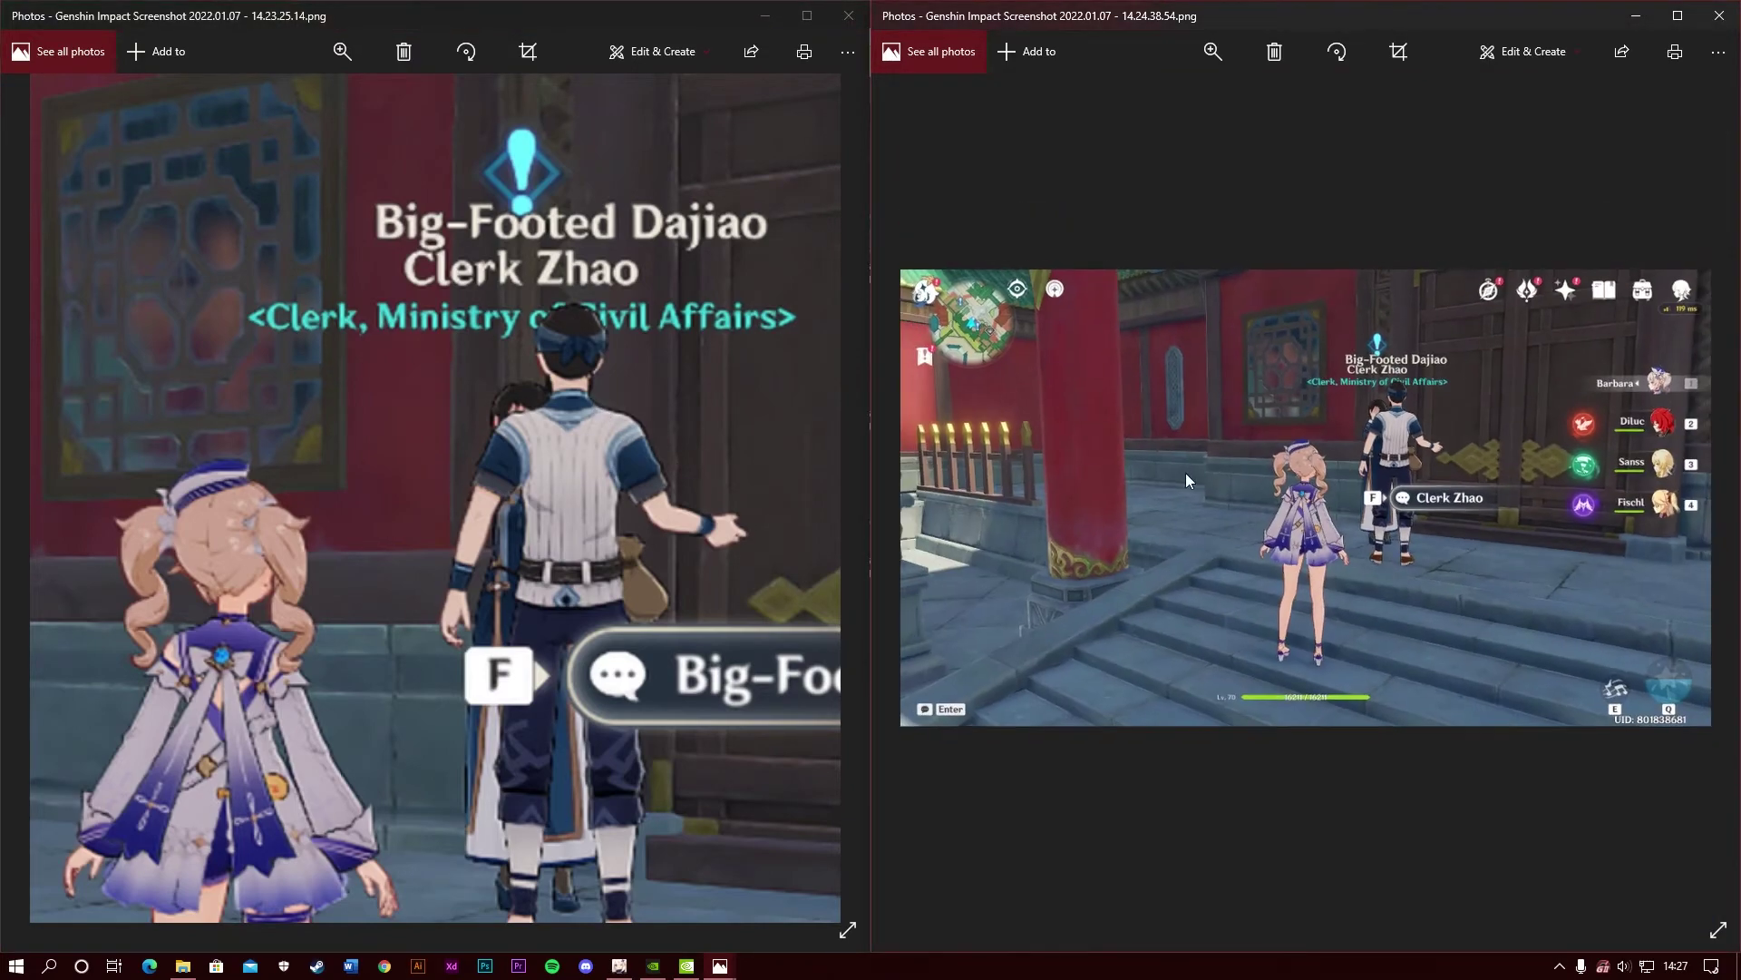
left_click(1696, 498)
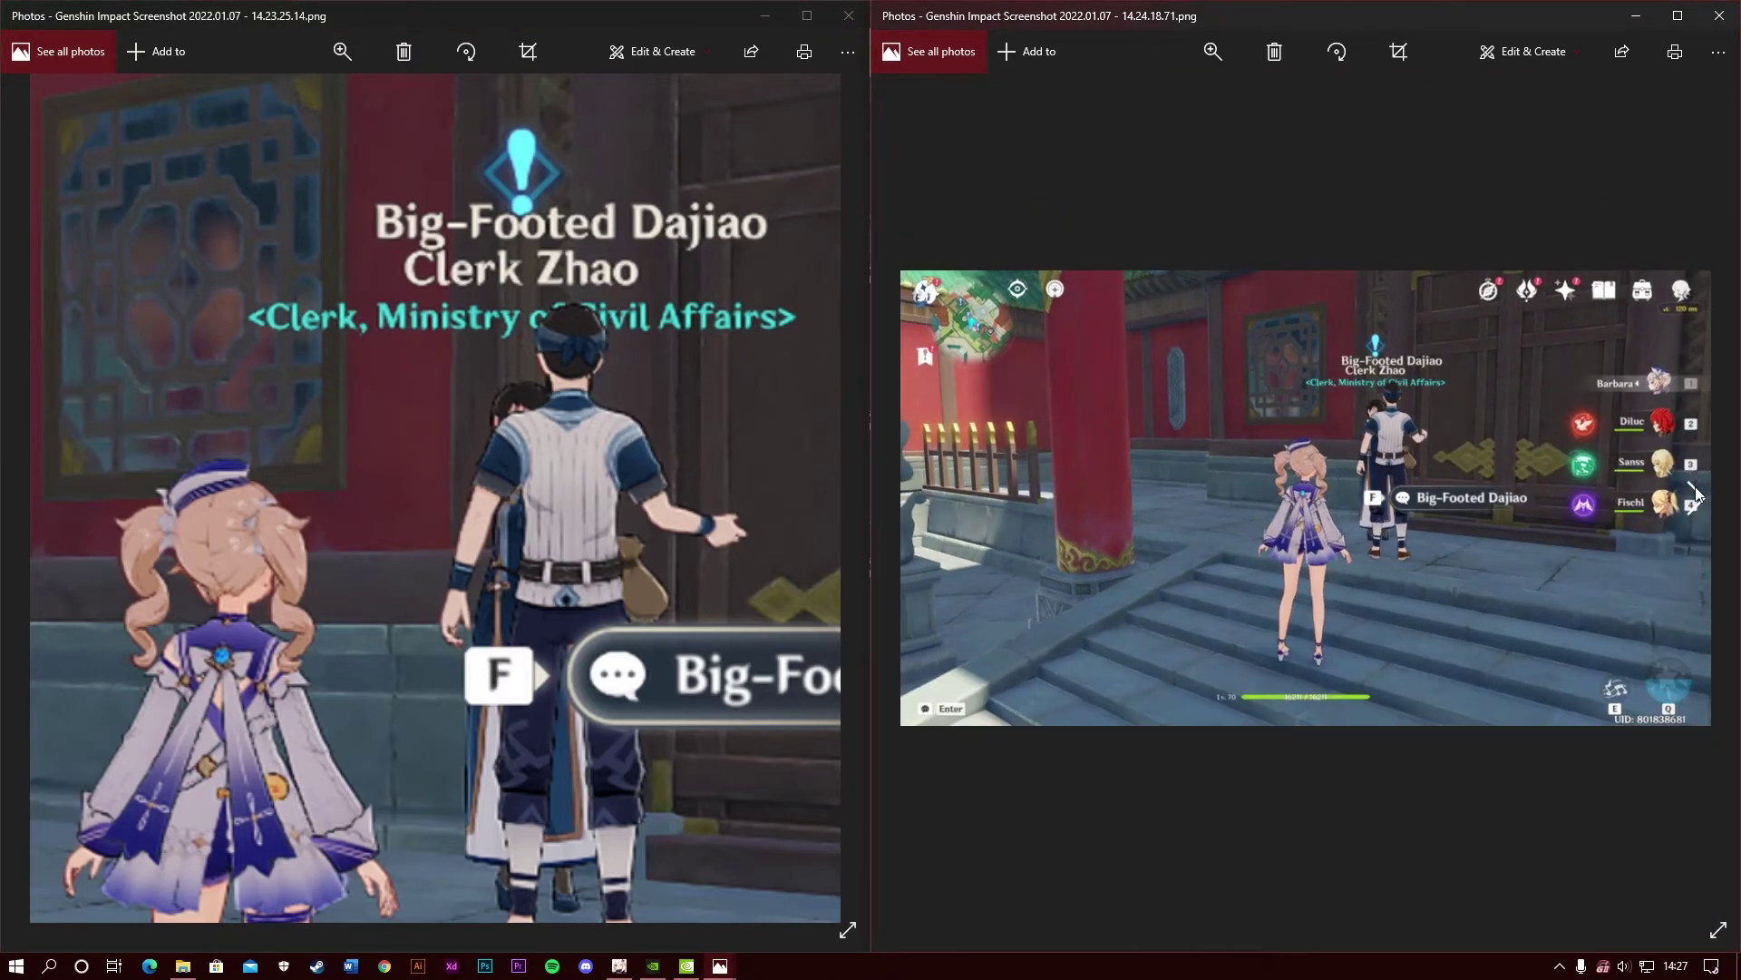
double_click(1308, 467)
left_click(1213, 52)
left_click_drag(1168, 95, 1101, 78)
left_click(1207, 52)
left_click_drag(1237, 100, 1245, 100)
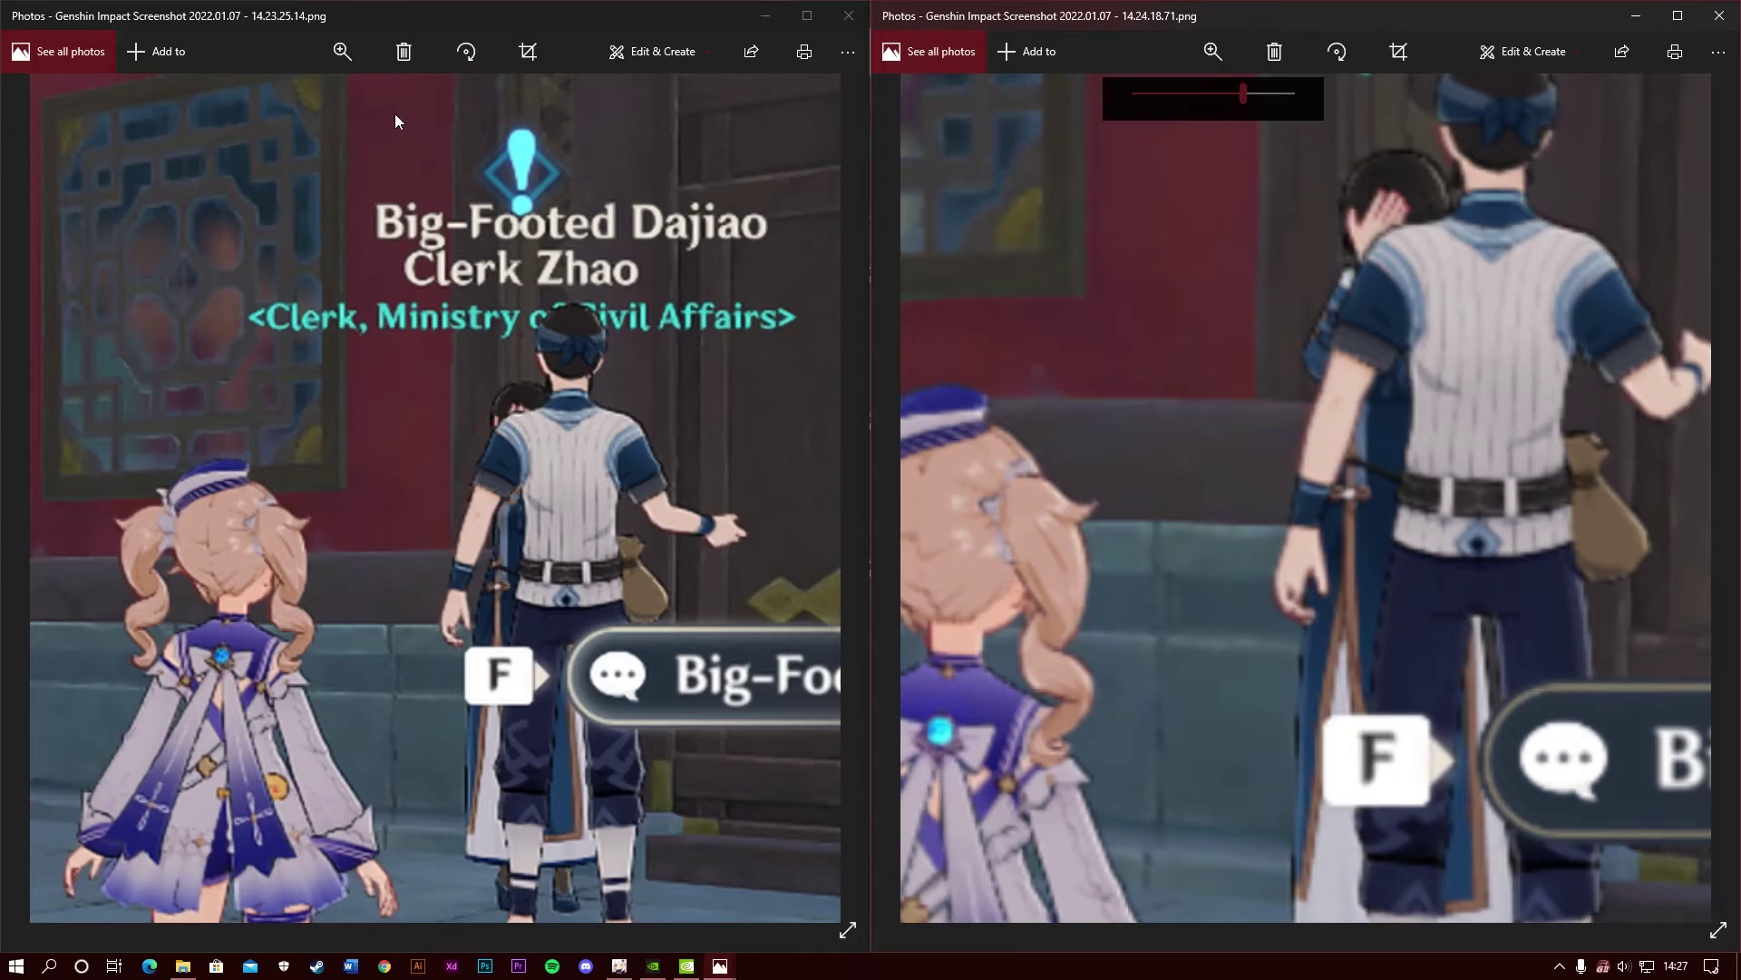
Step: Magnify screenshot 14.23.25.14 to zoom 69 and line up the NPC's shirt and belt in both screenshots for comparison
left_click(342, 52)
left_click(357, 100)
left_click_drag(356, 99, 372, 102)
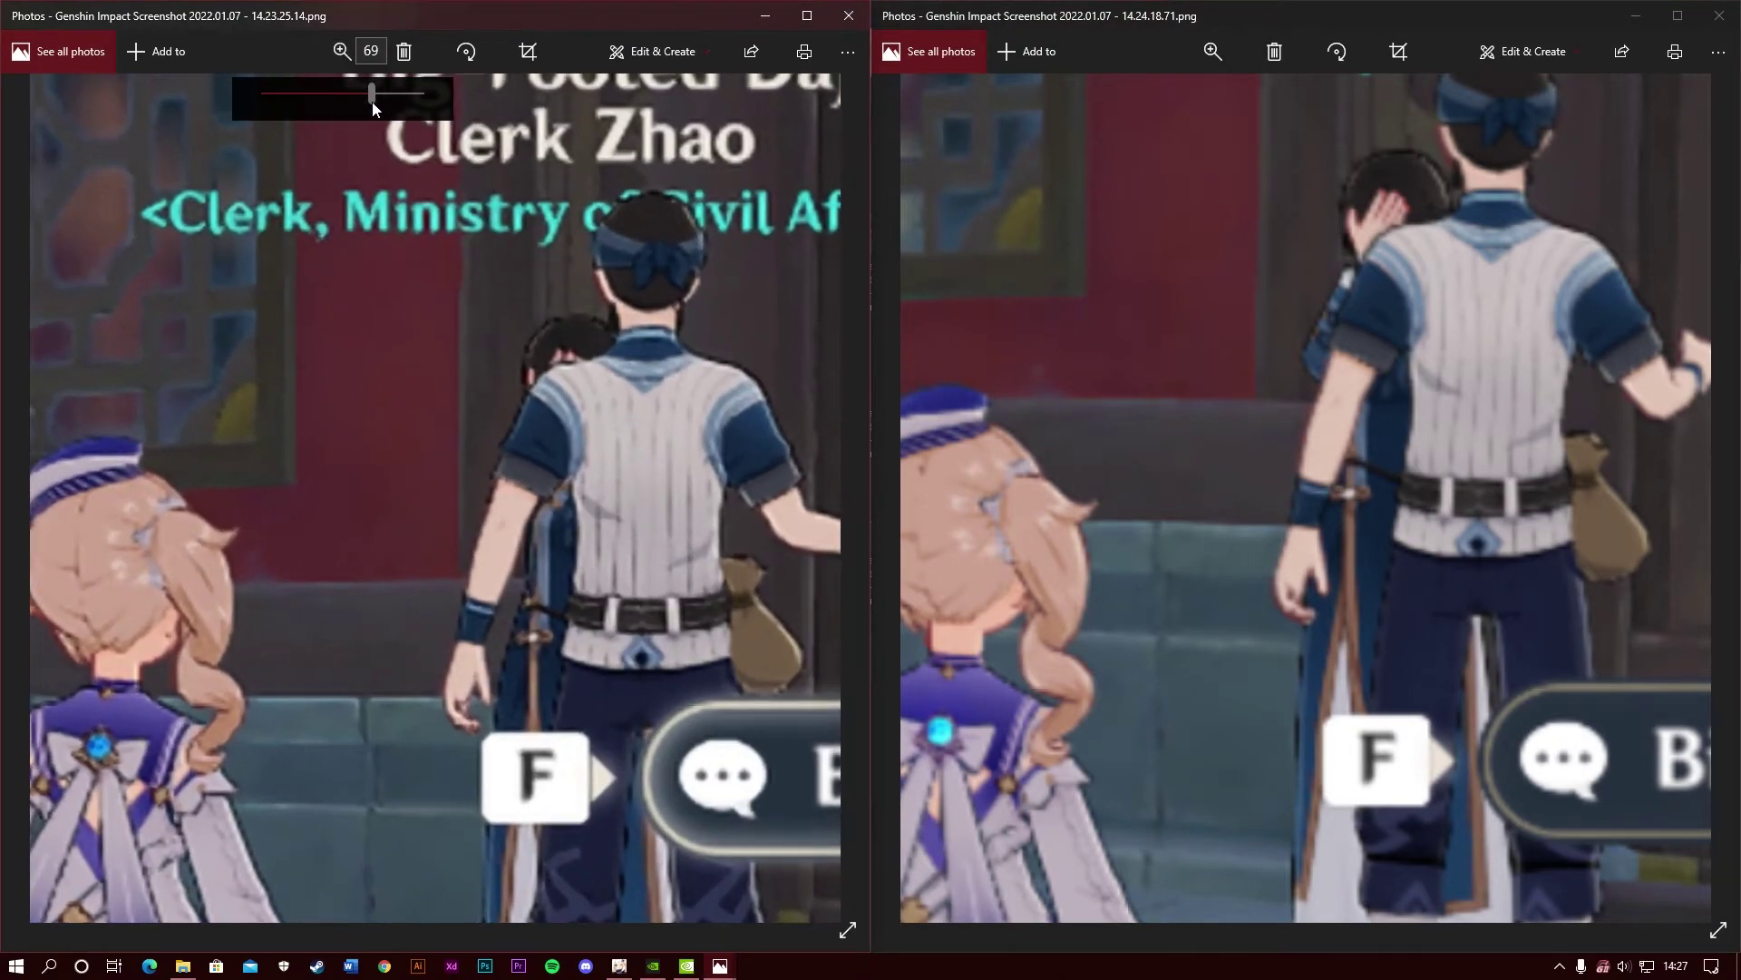
left_click_drag(620, 236, 574, 246)
left_click_drag(1538, 301, 1465, 351)
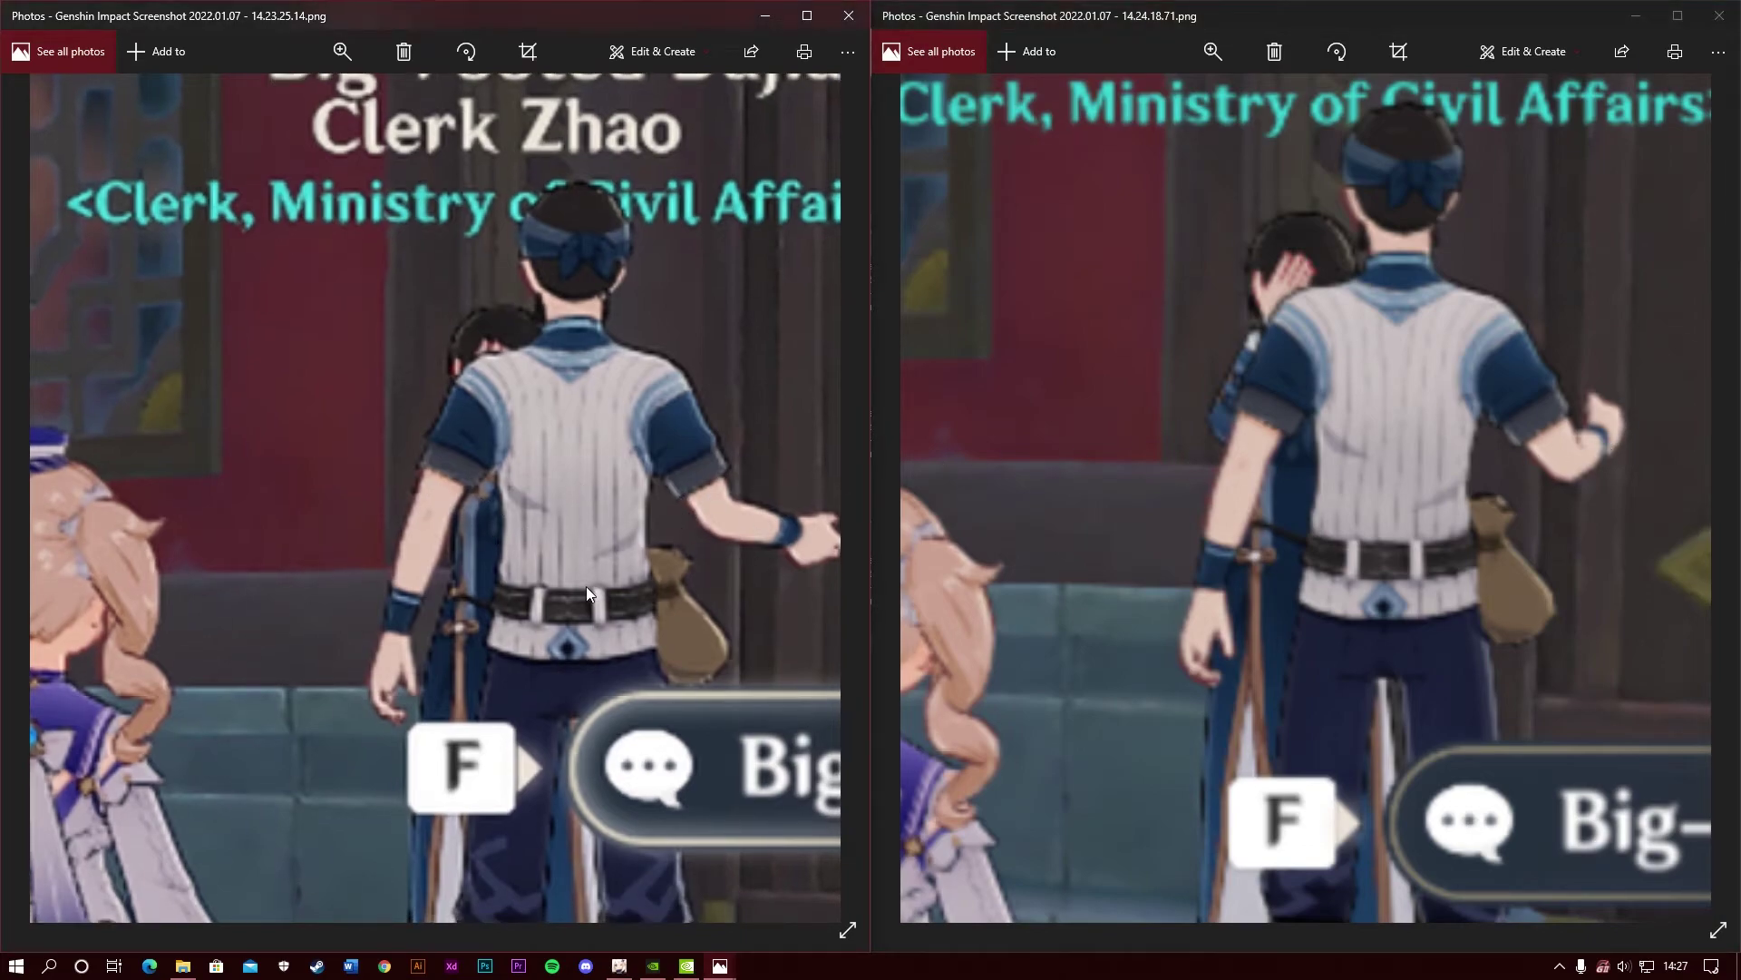
left_click_drag(586, 586, 582, 575)
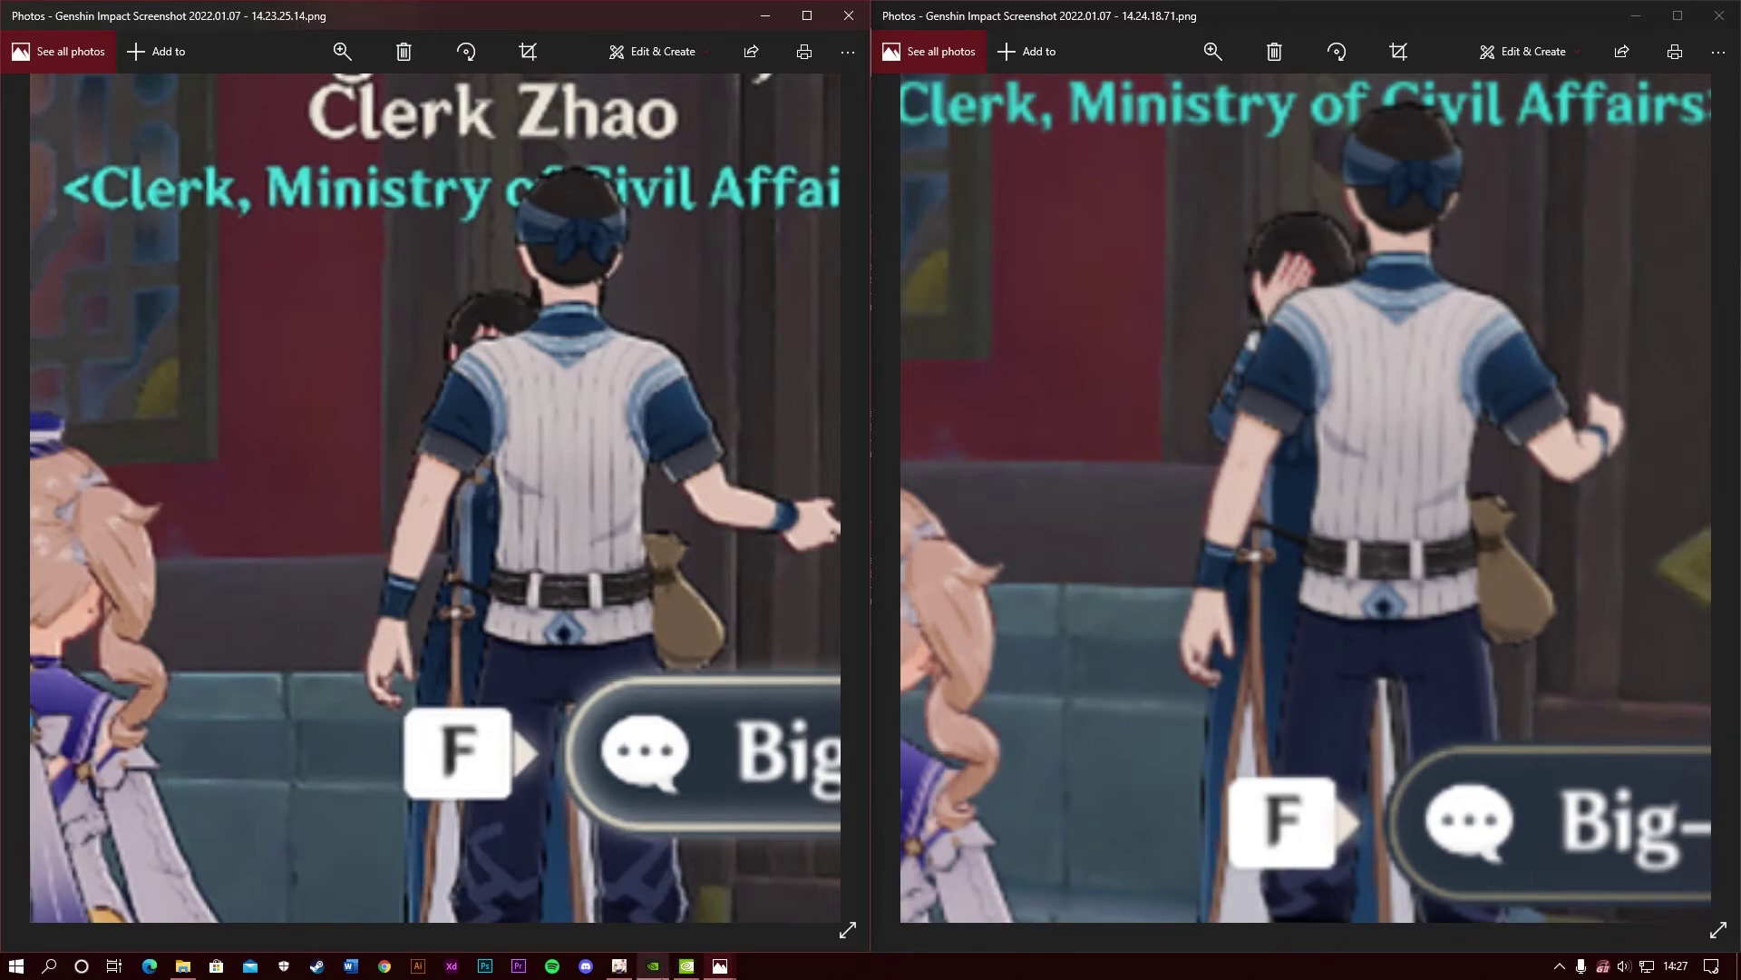
Step: Switch to Genshin Impact and set the game filter's Image Sharpening to 5%
left_click(620, 965)
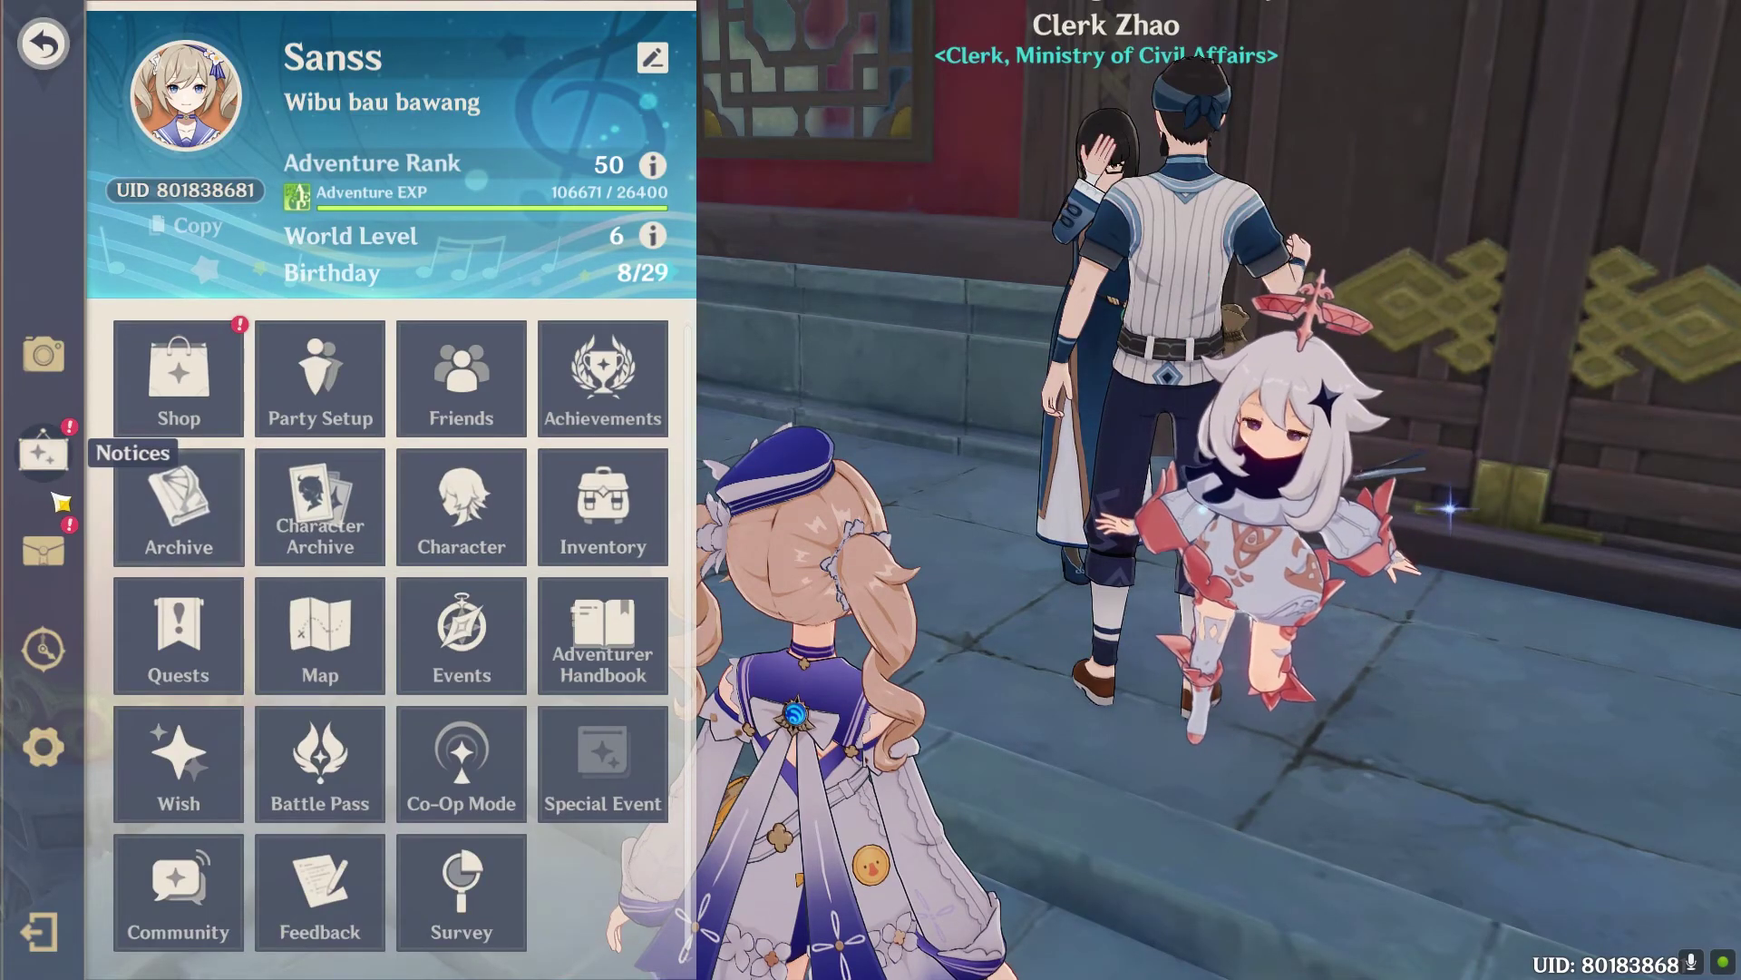
key("alt+Tab")
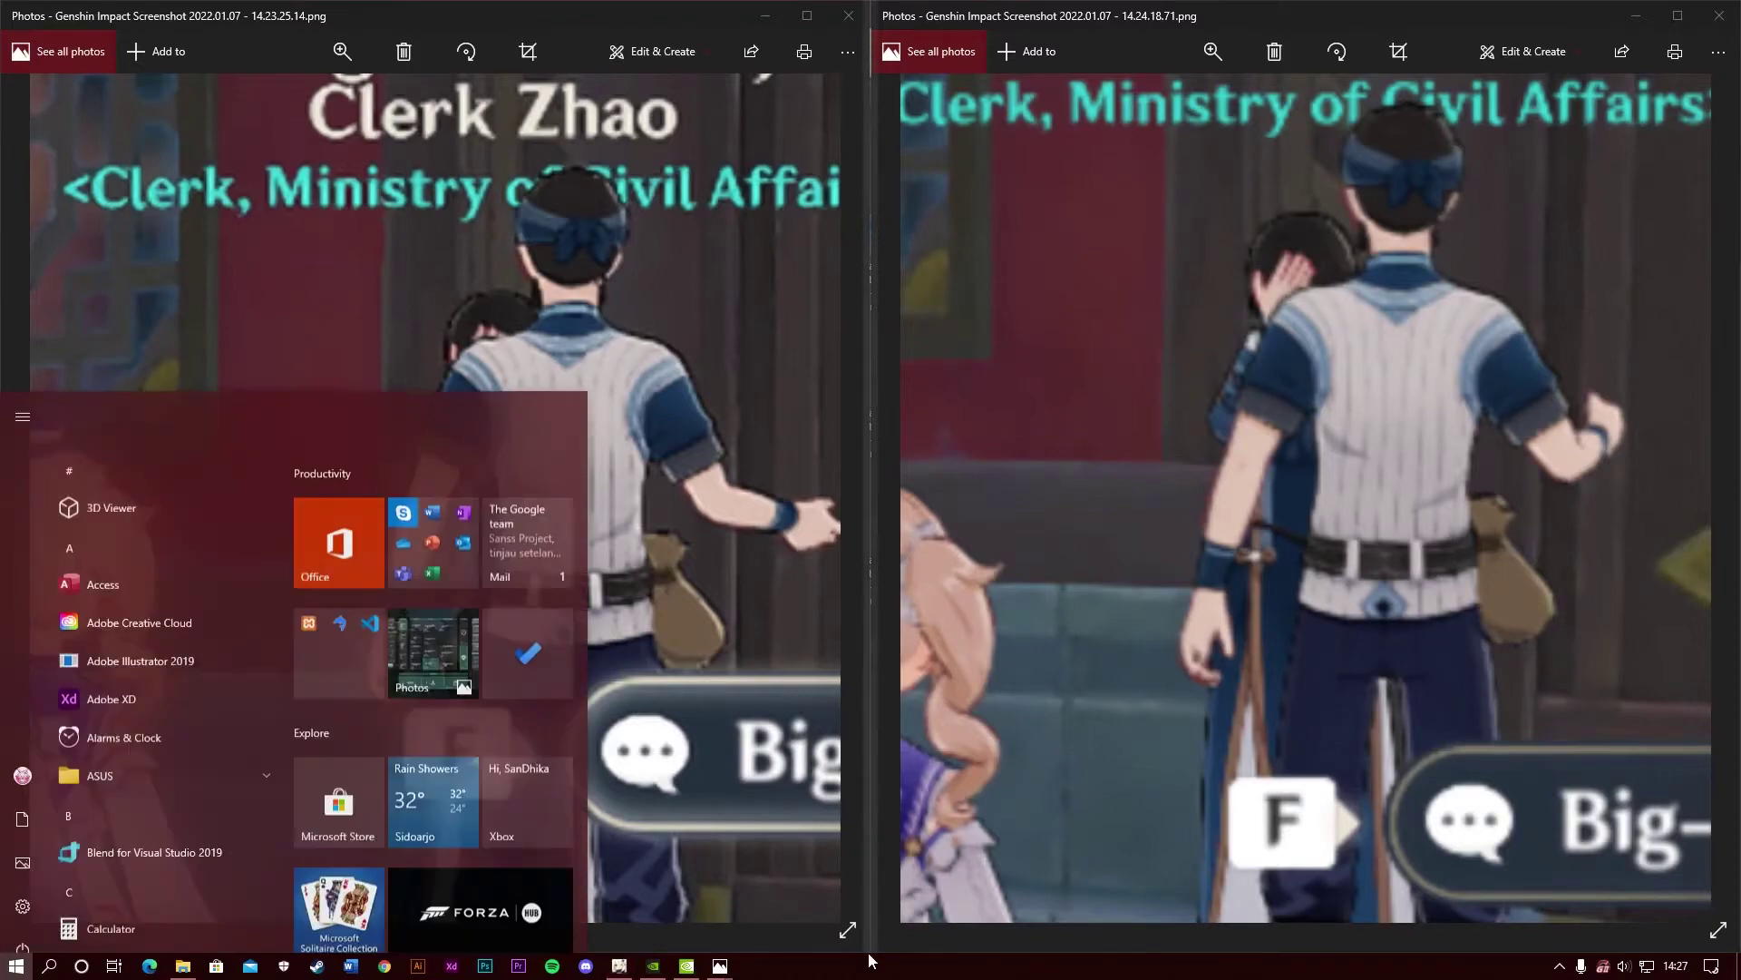
left_click(653, 965)
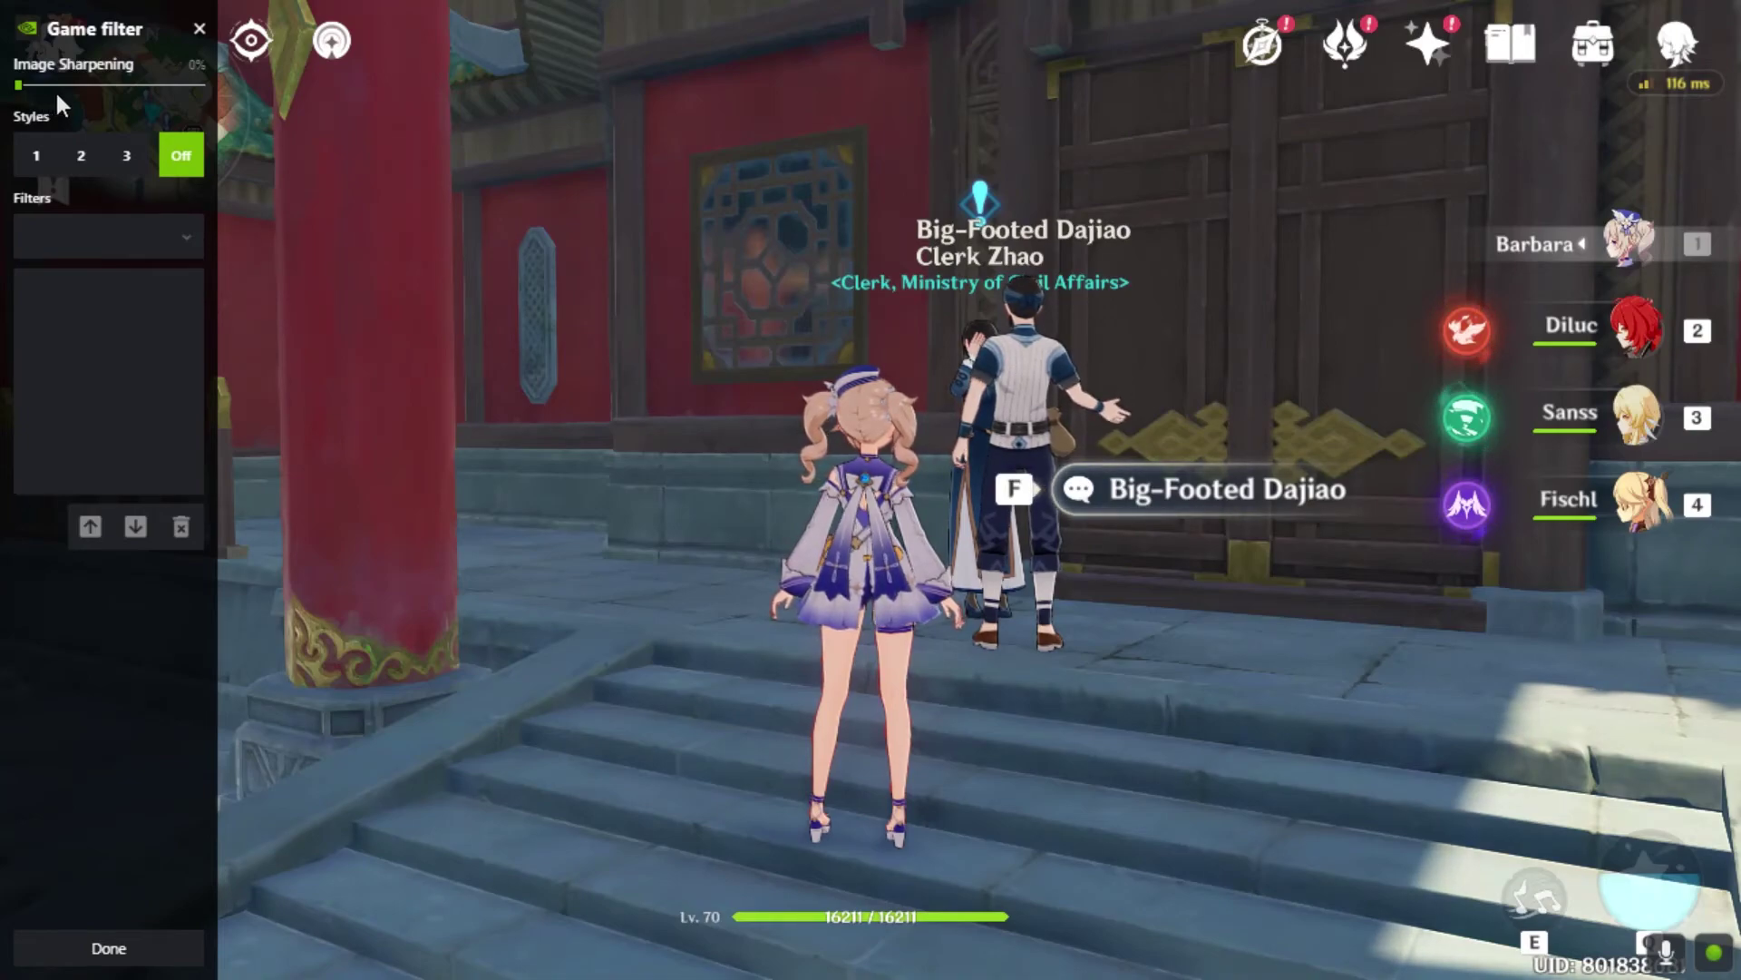
left_click_drag(18, 84, 24, 84)
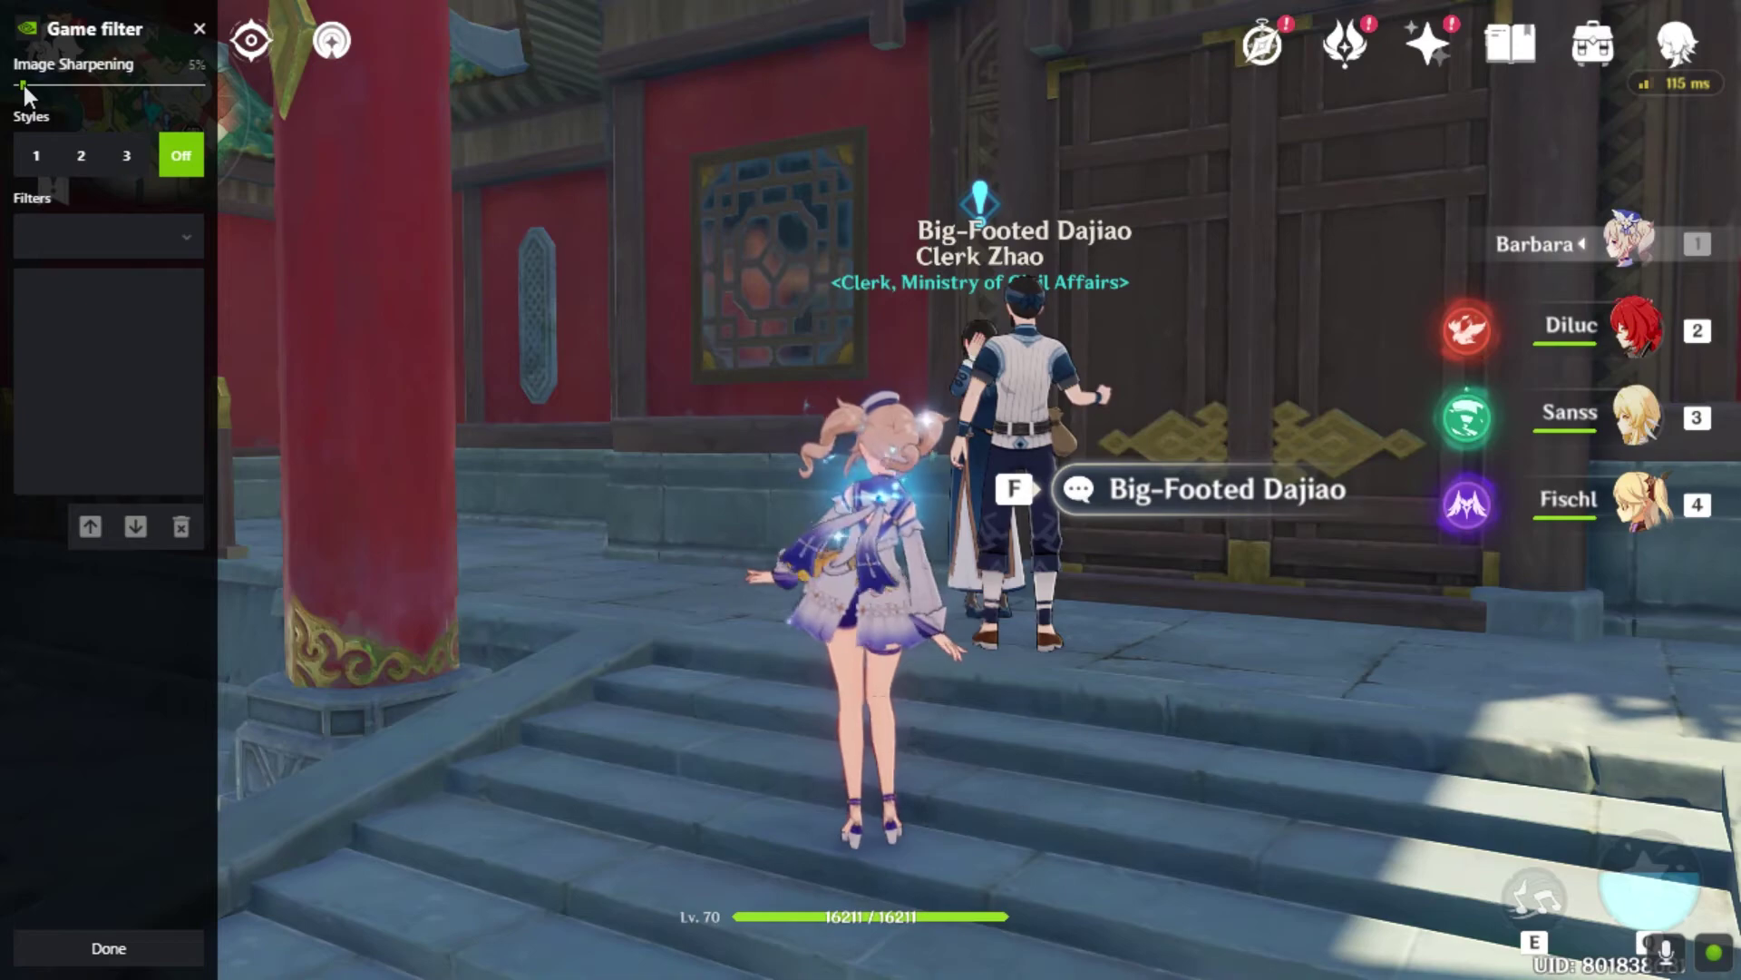
left_click(198, 29)
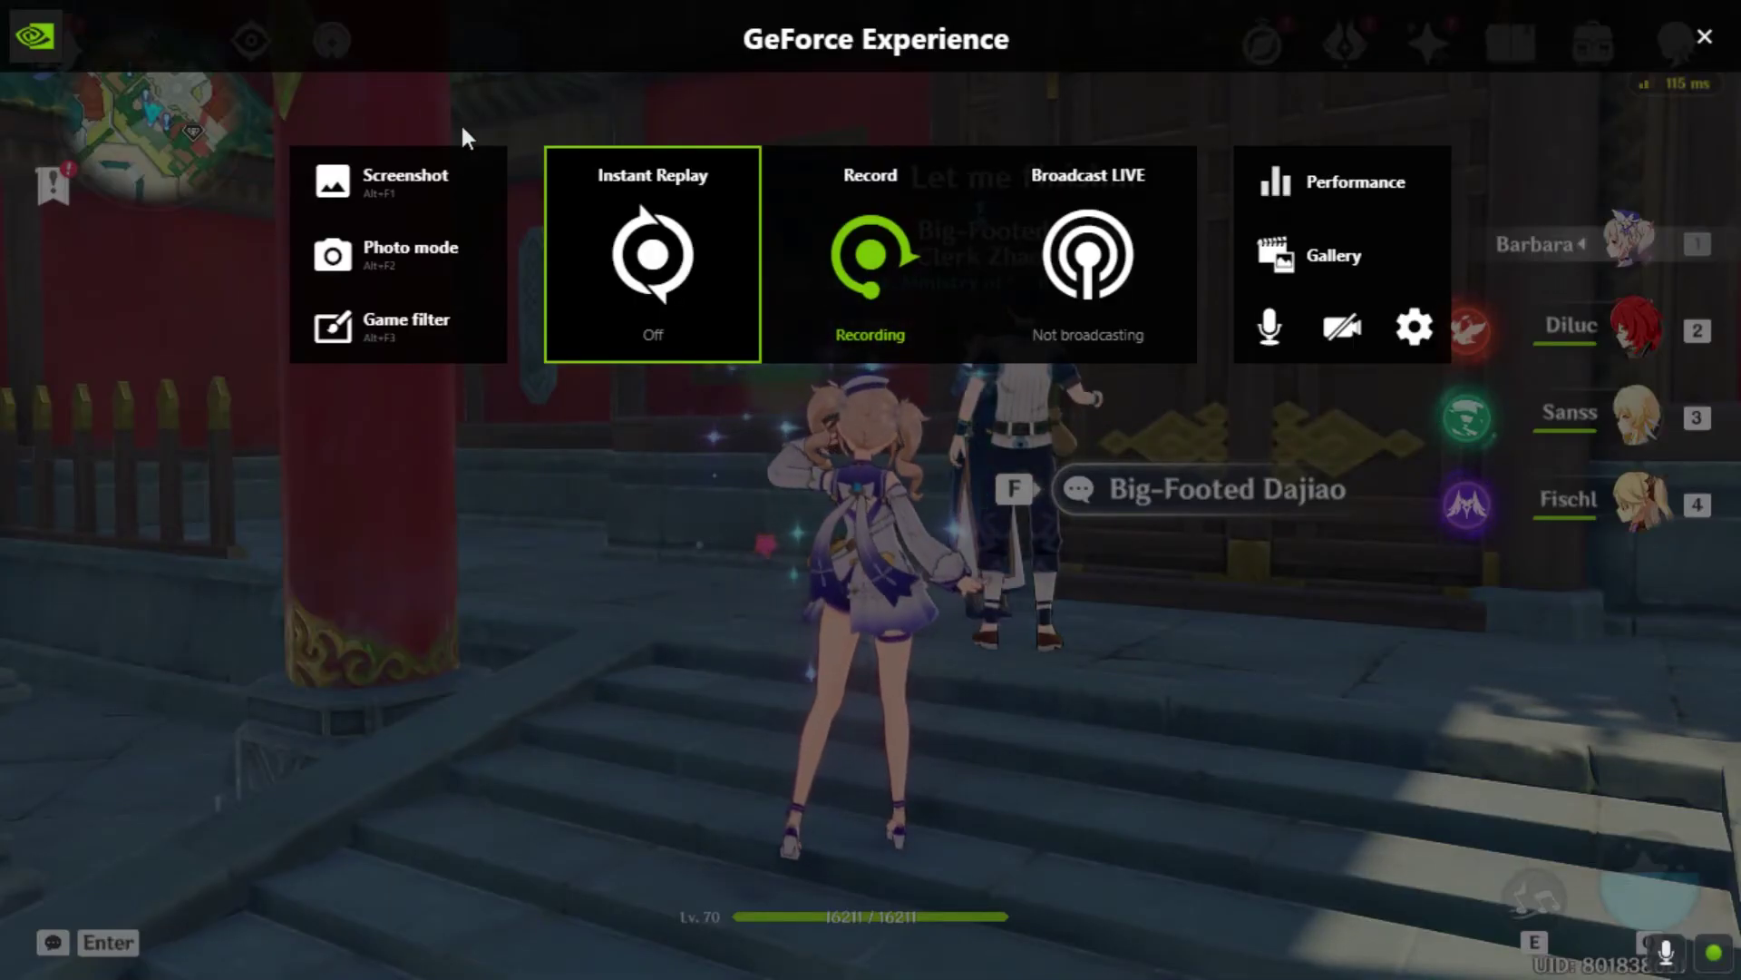
Step: Reopen the game filter to check the sharpening setting, finish it and close the GeForce Experience overlay
left_click(430, 325)
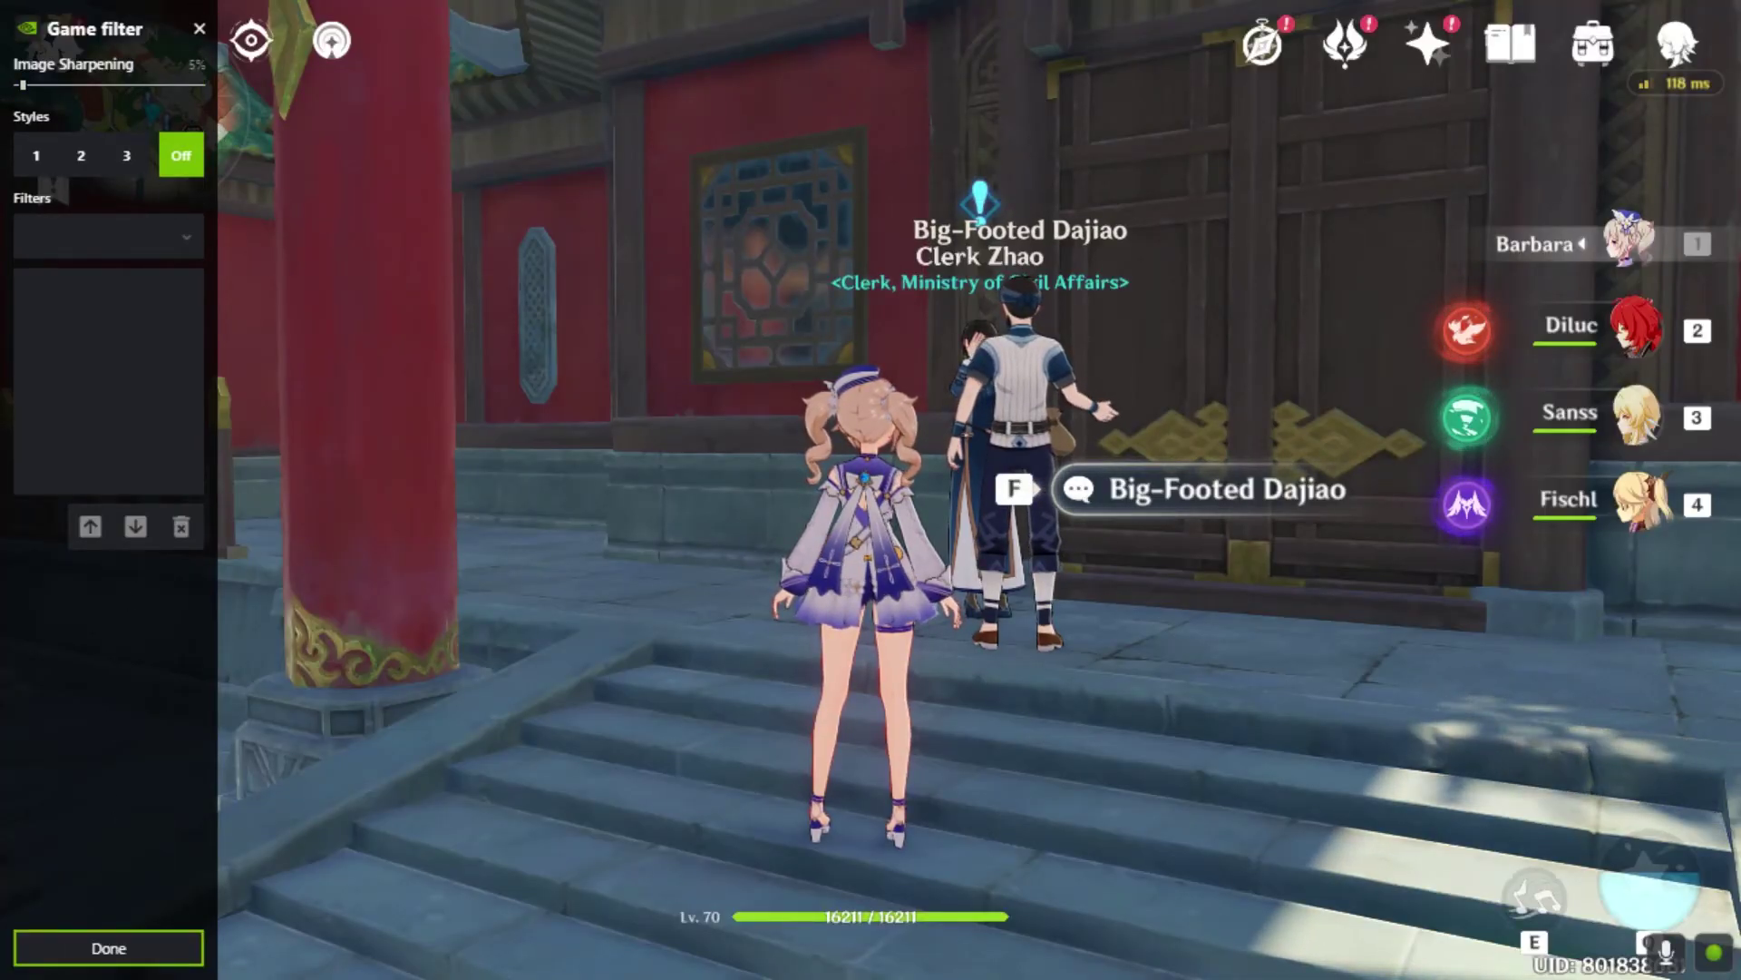
left_click(116, 948)
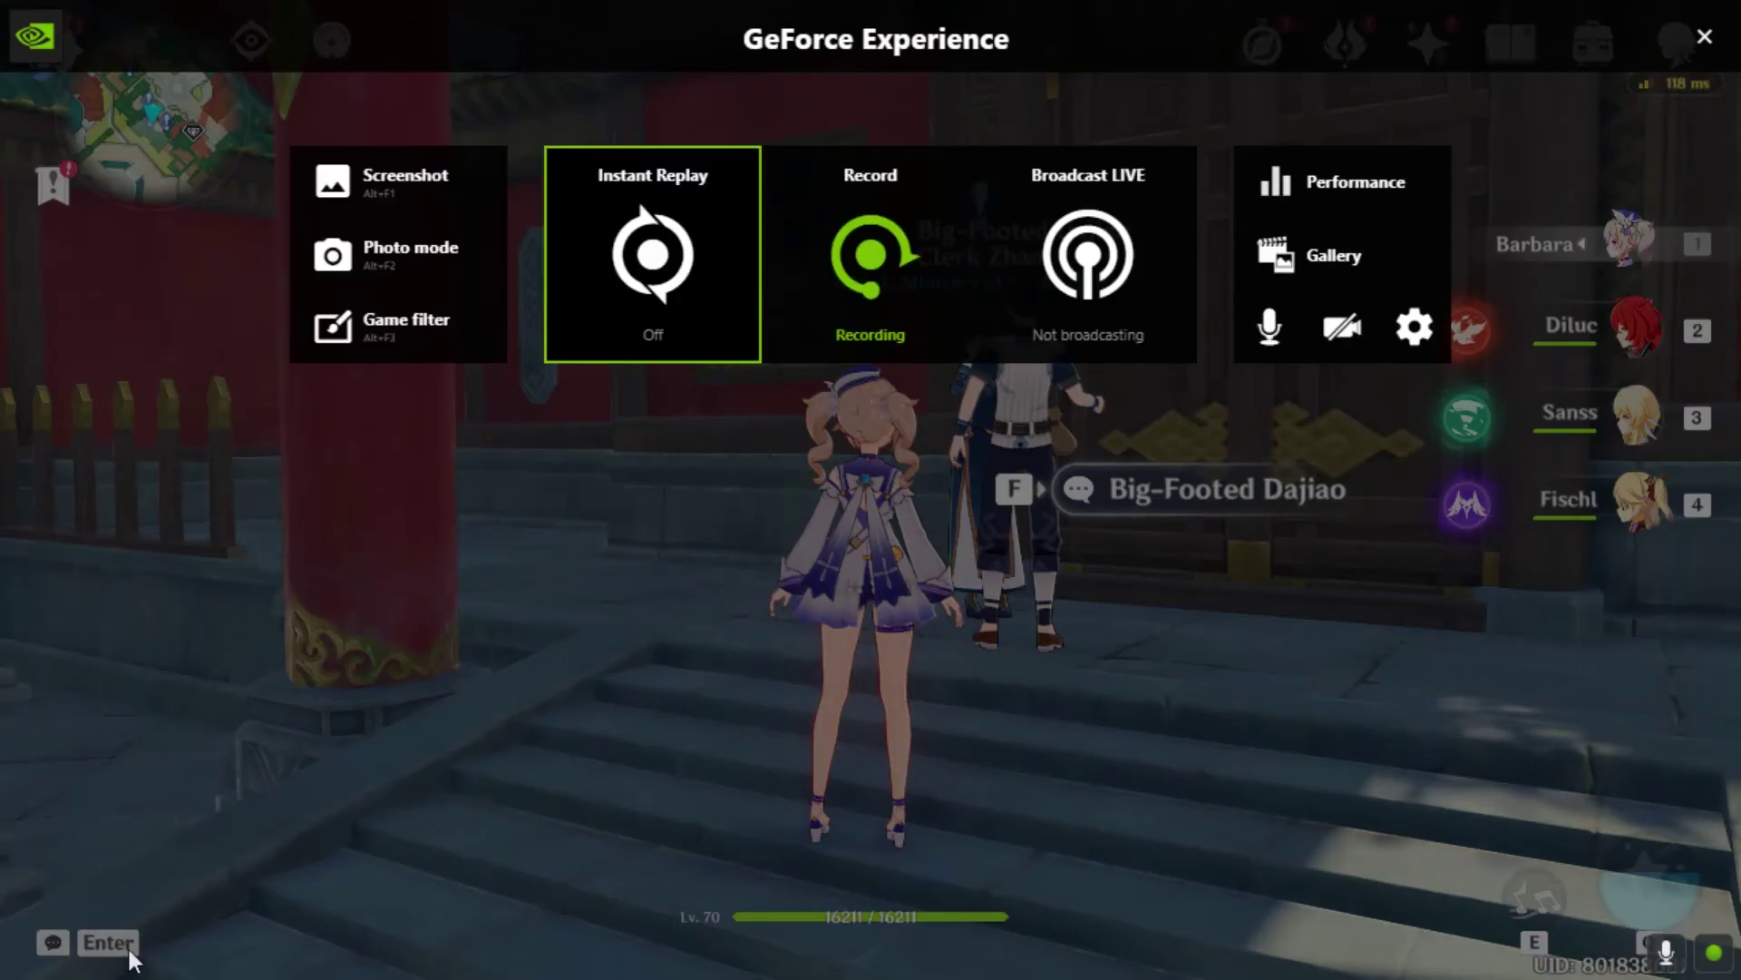
left_click(1705, 32)
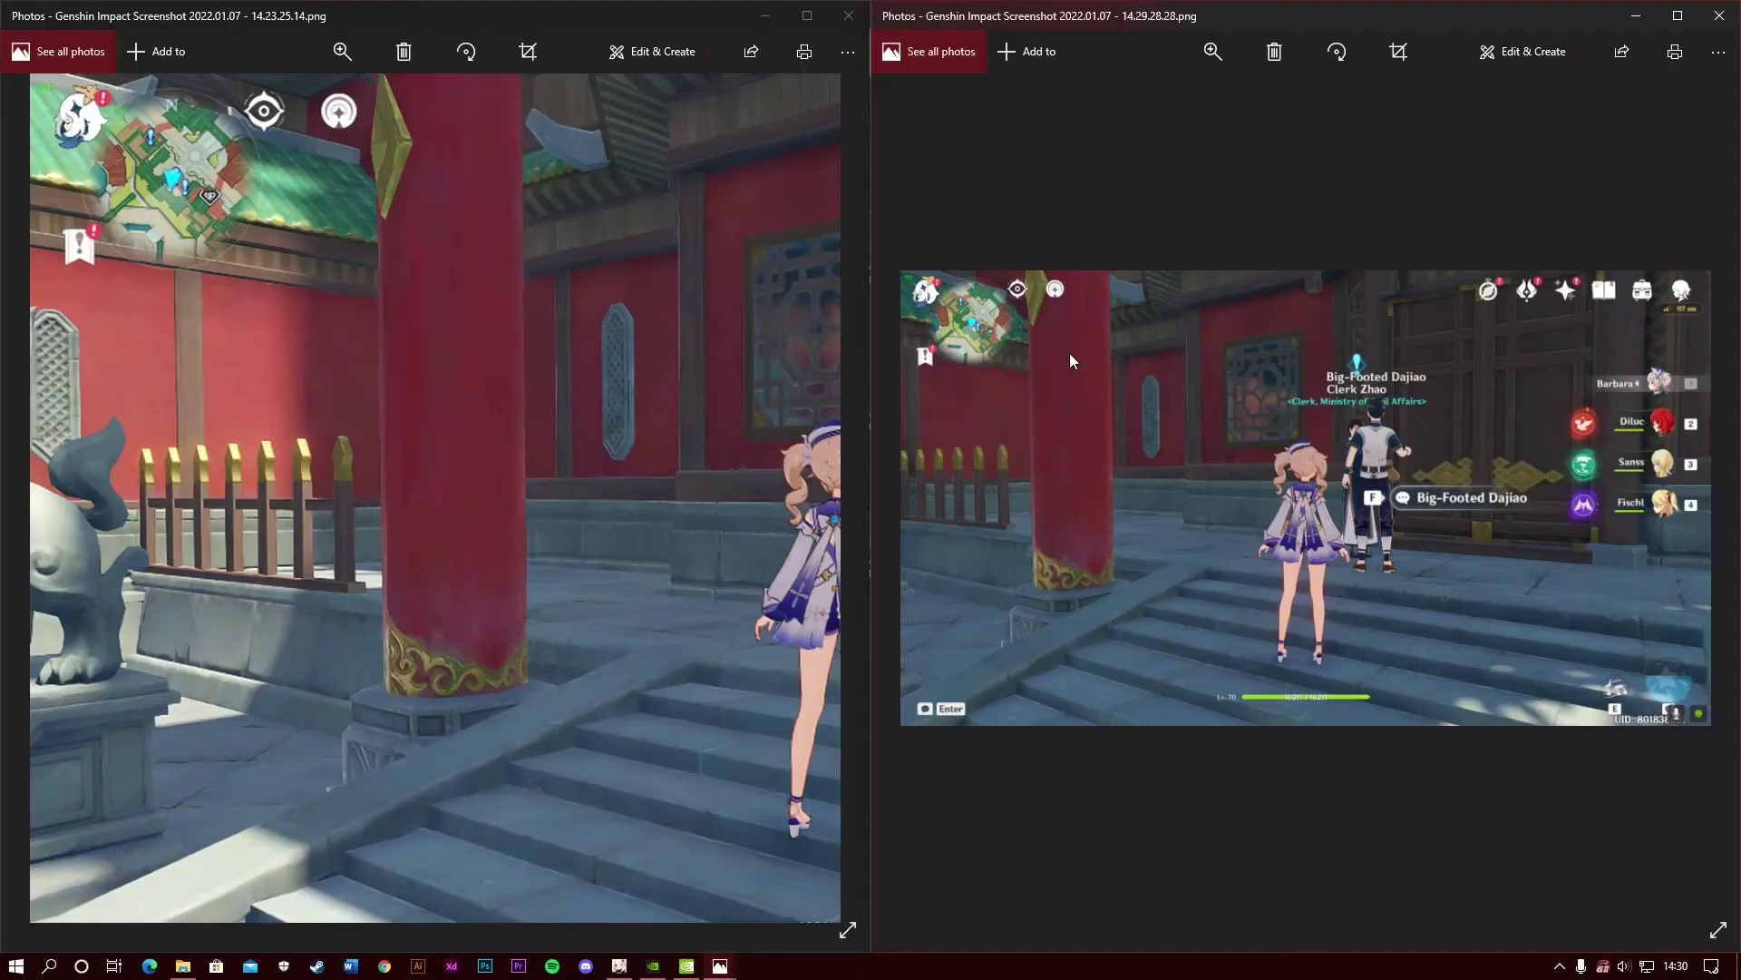
Step: Replace screenshot 14.23.25.14 with 14.24.38.54 for comparison beside 14.29.28.28
left_click_drag(517, 416, 254, 403)
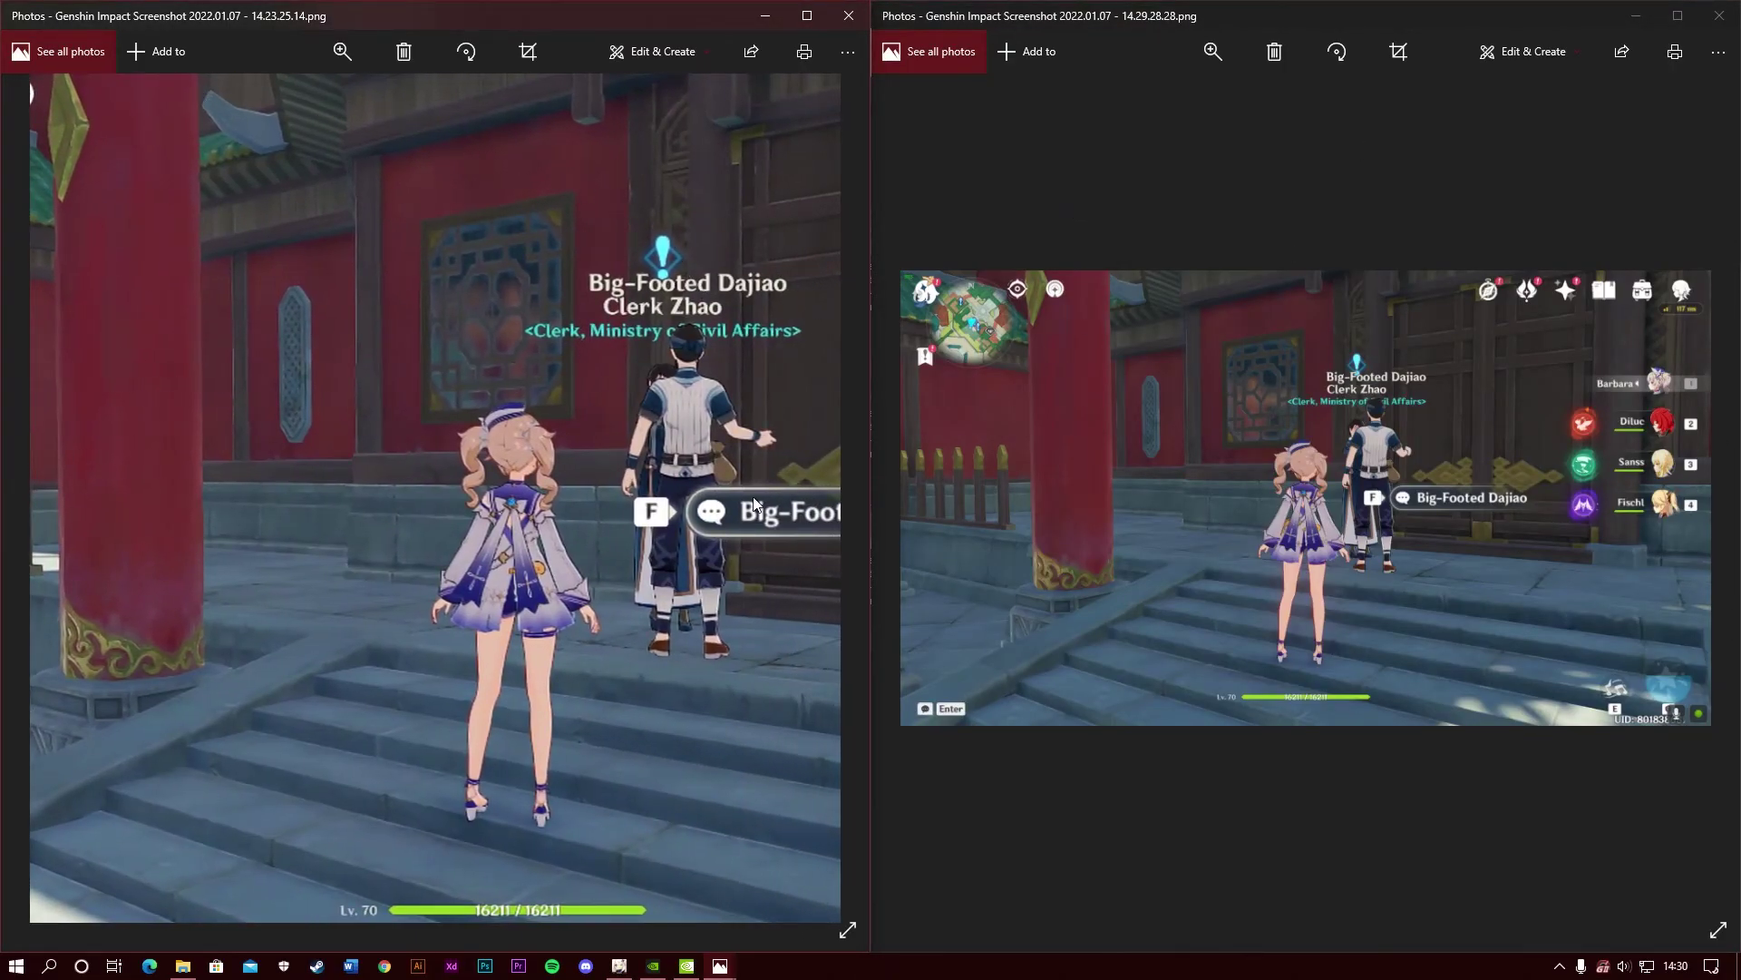
left_click(37, 494)
left_click(36, 494)
left_click(36, 495)
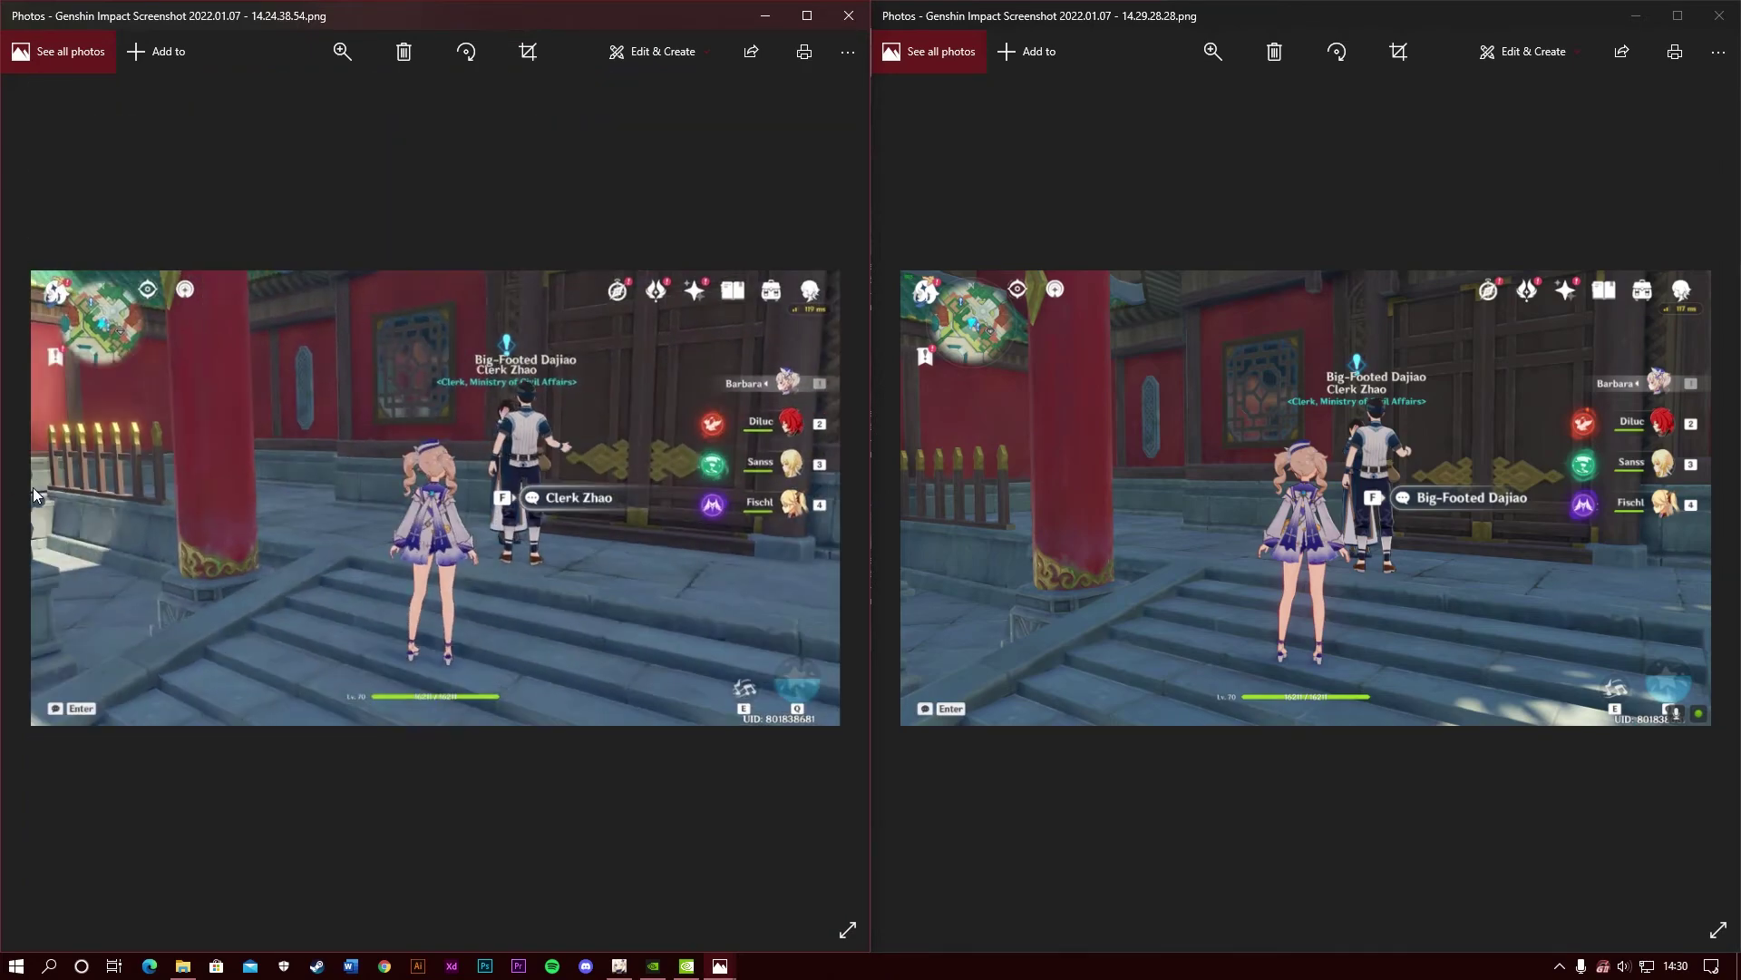
Step: Magnify both screenshots moderately and frame the player character and the NPCs at matching positions
double_click(493, 560)
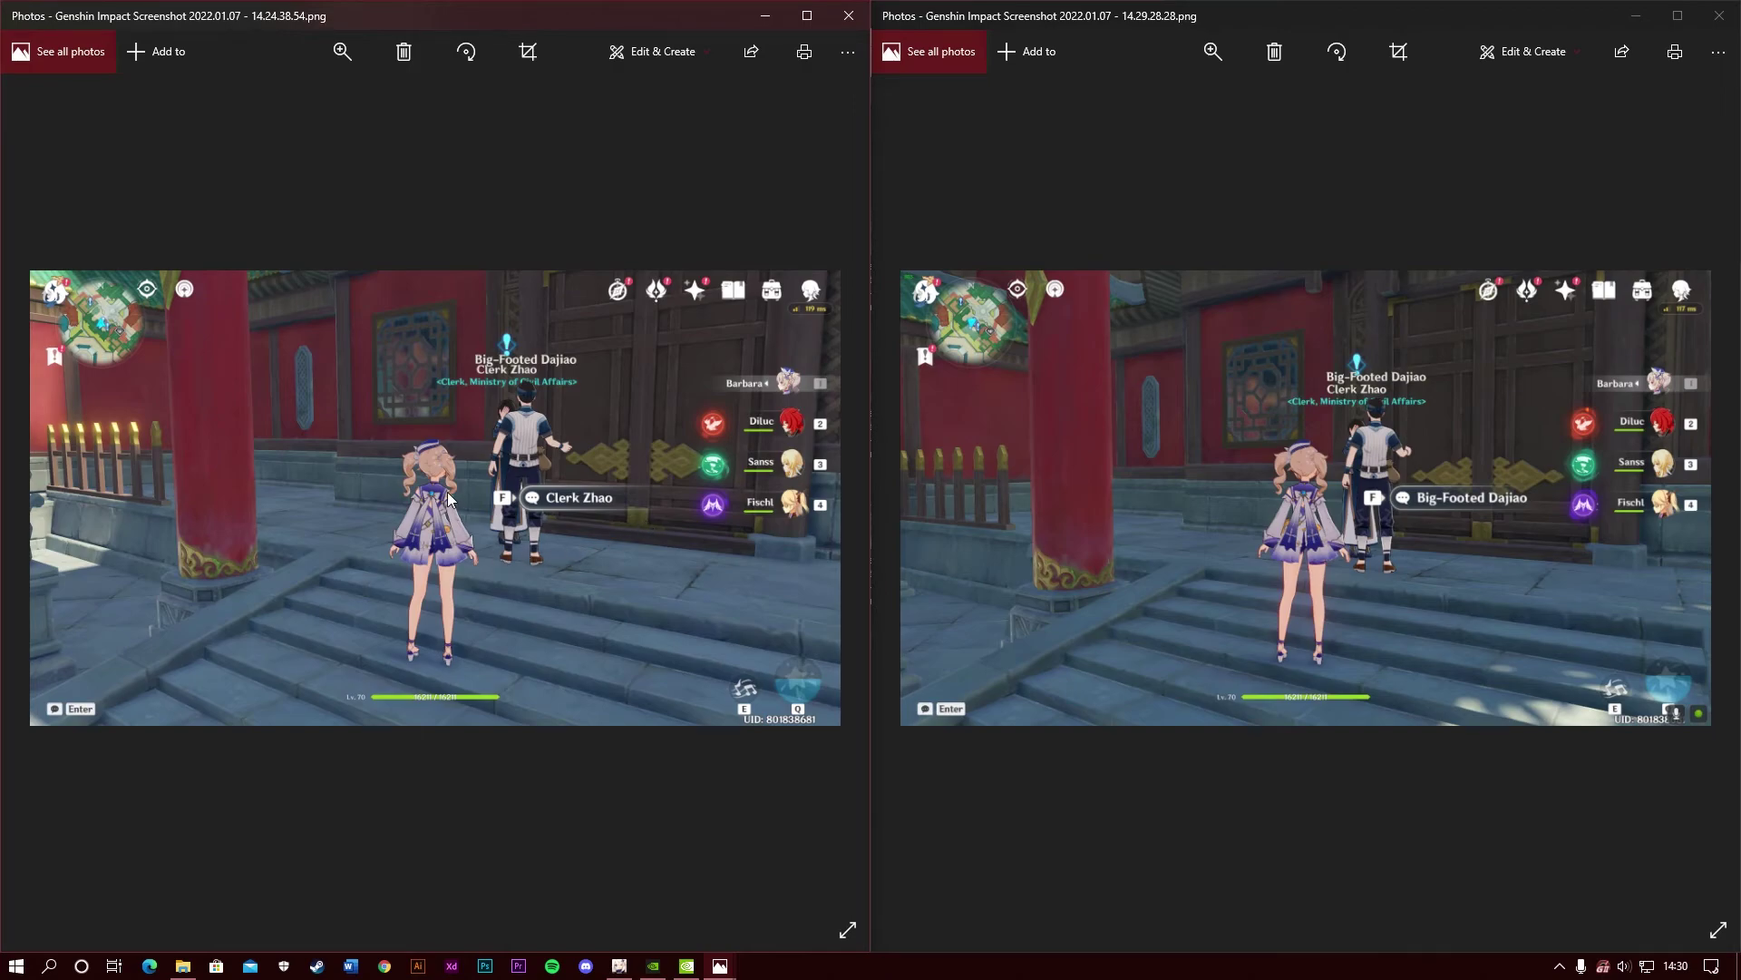
double_click(136, 357)
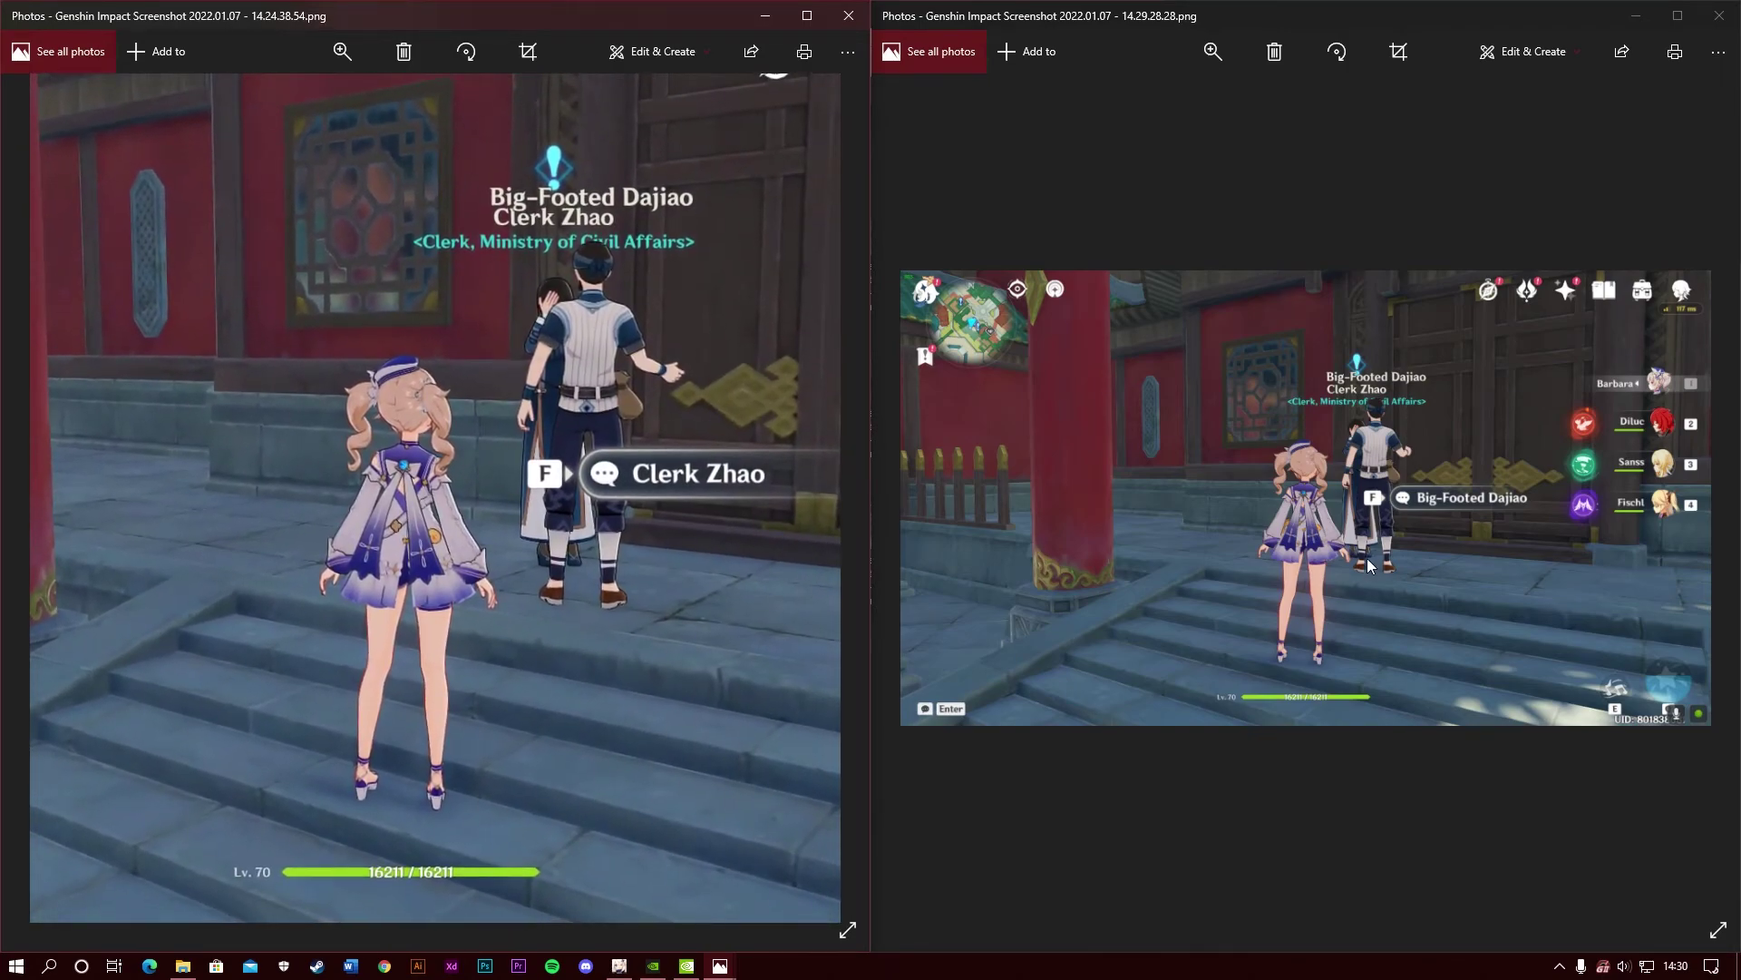
double_click(1363, 548)
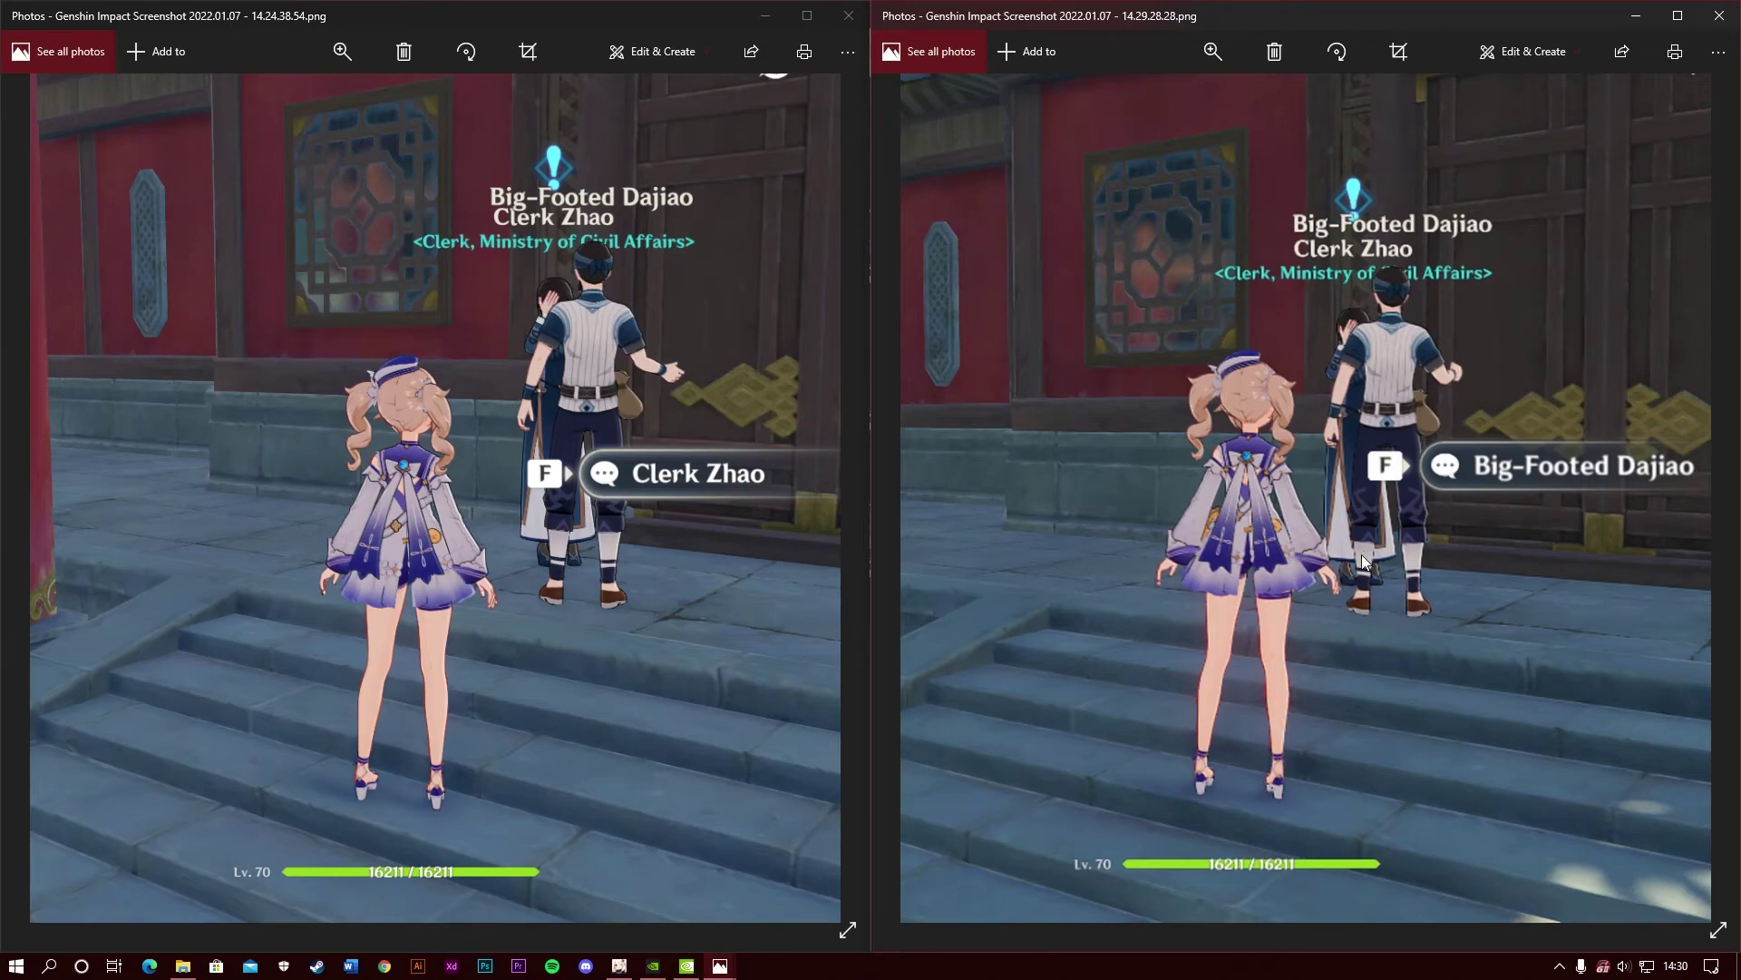
left_click(509, 531)
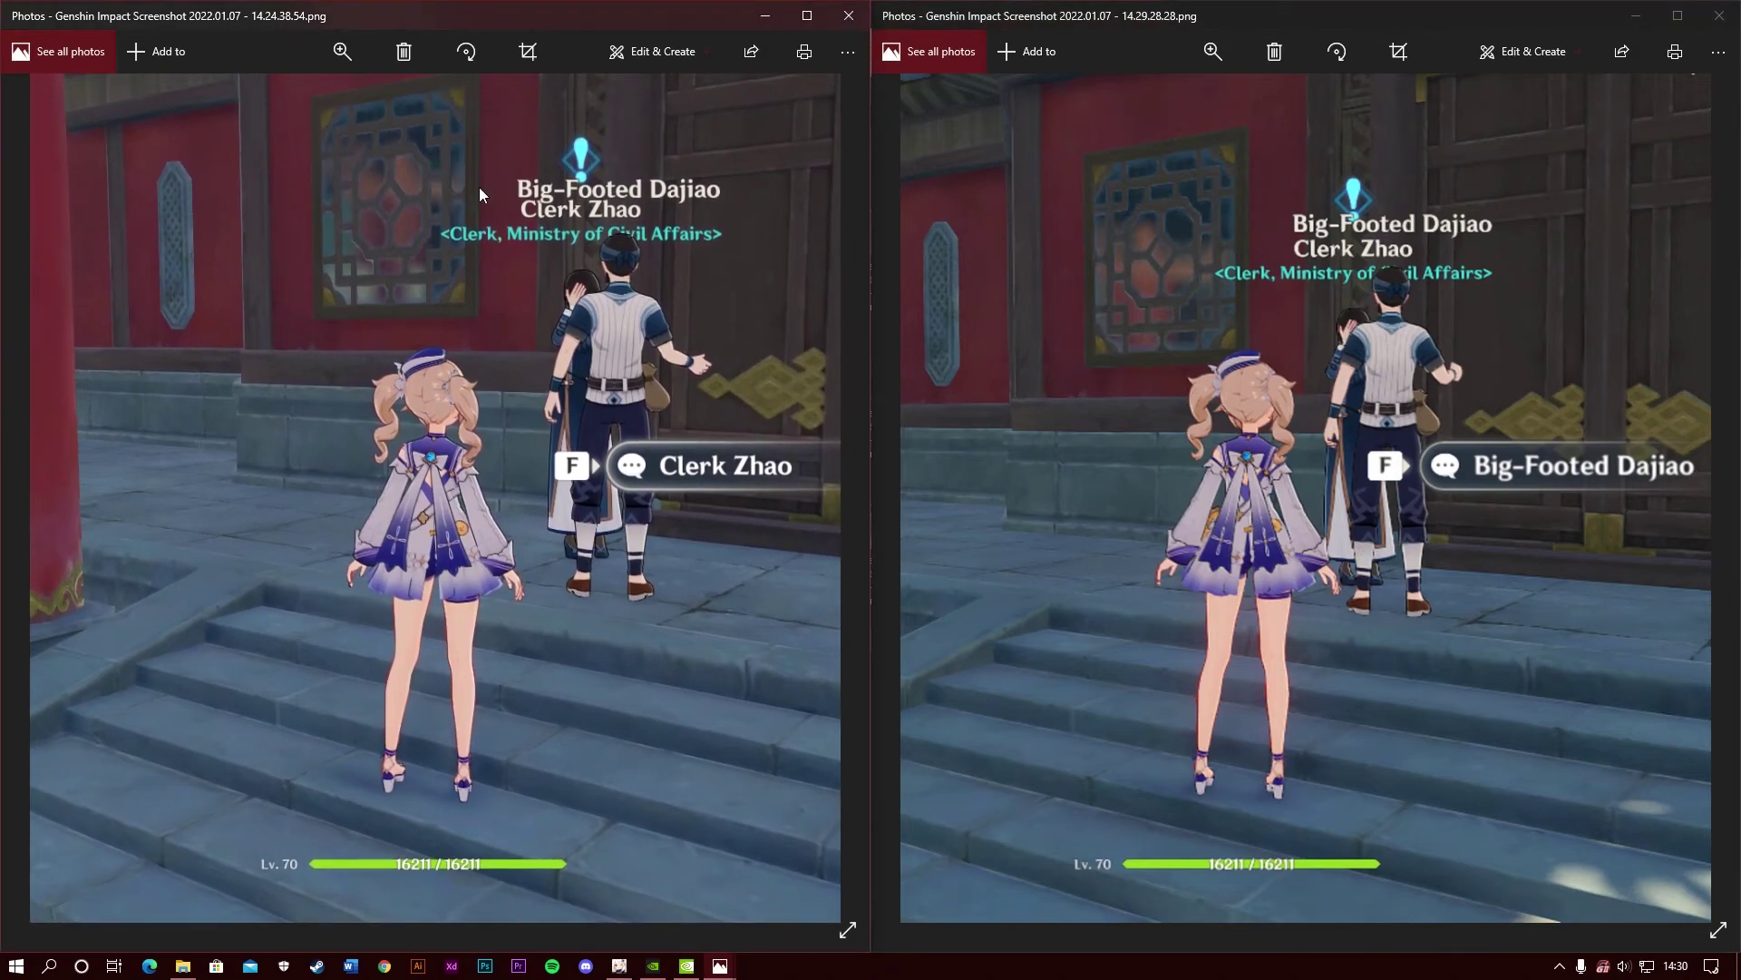
Step: Magnify screenshot 14.24.38.54 to zoom 50 and 14.29.28.28 to zoom 40 around the player character
left_click(354, 67)
mouse_move(345, 99)
left_mouse_down()
mouse_move(329, 100)
mouse_move(343, 104)
left_mouse_up()
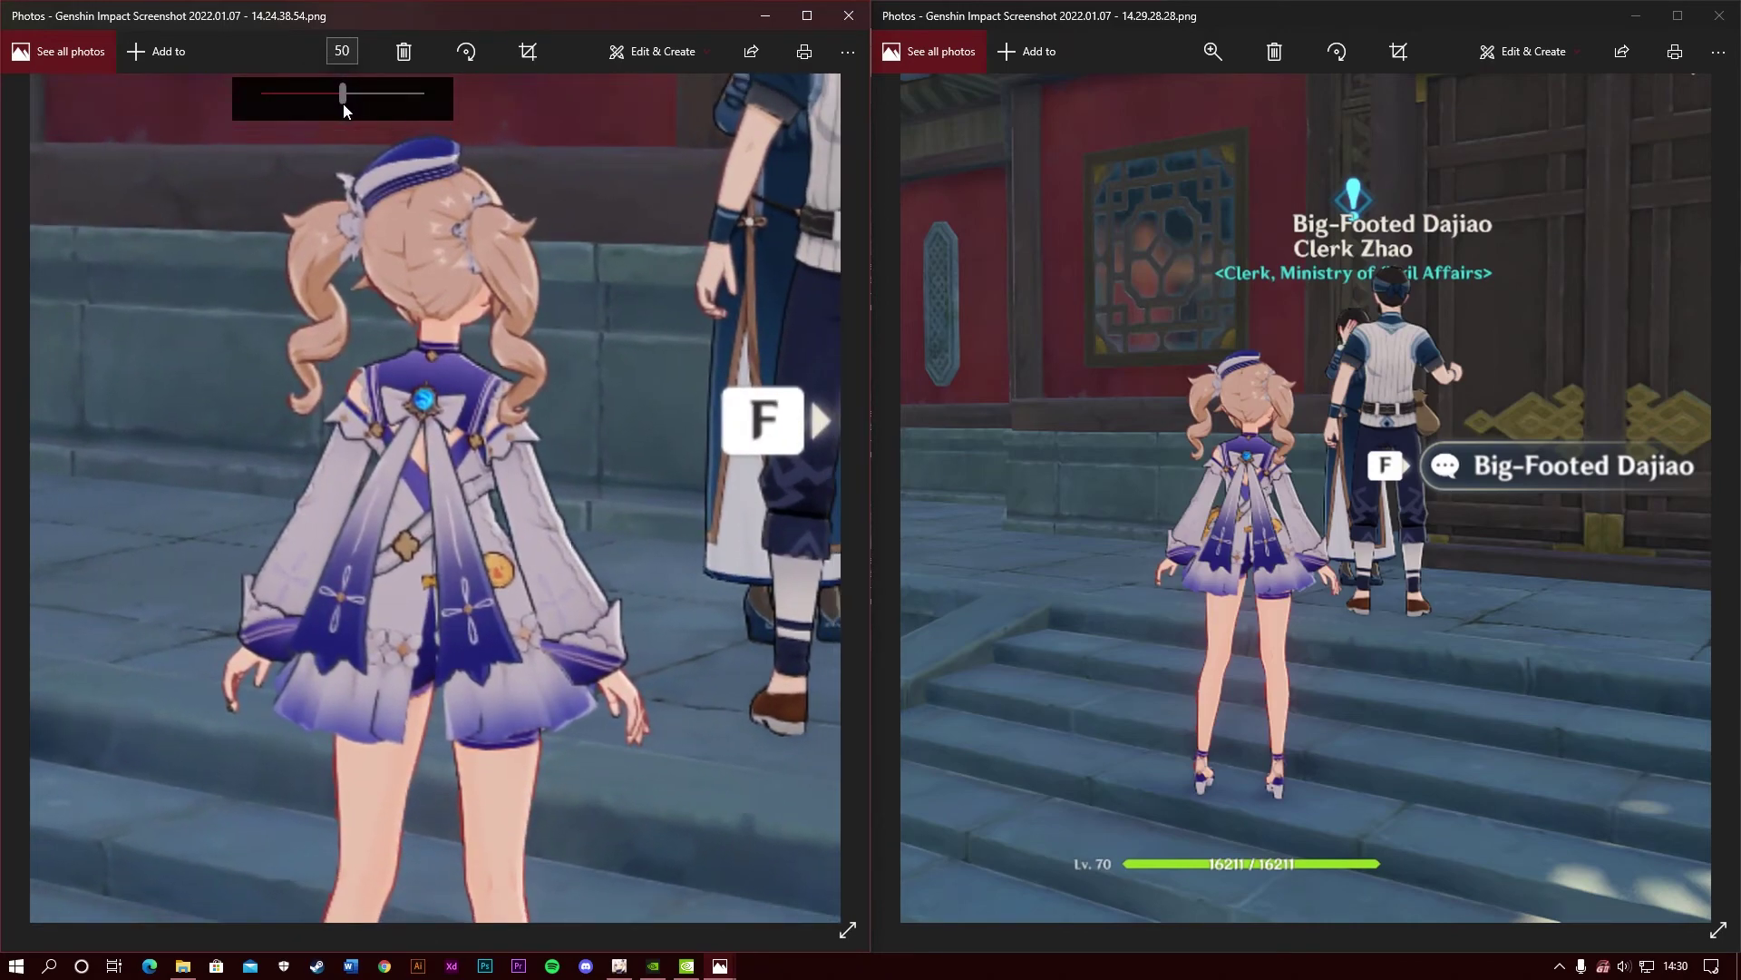
left_click(1207, 54)
left_click_drag(1145, 93, 1198, 98)
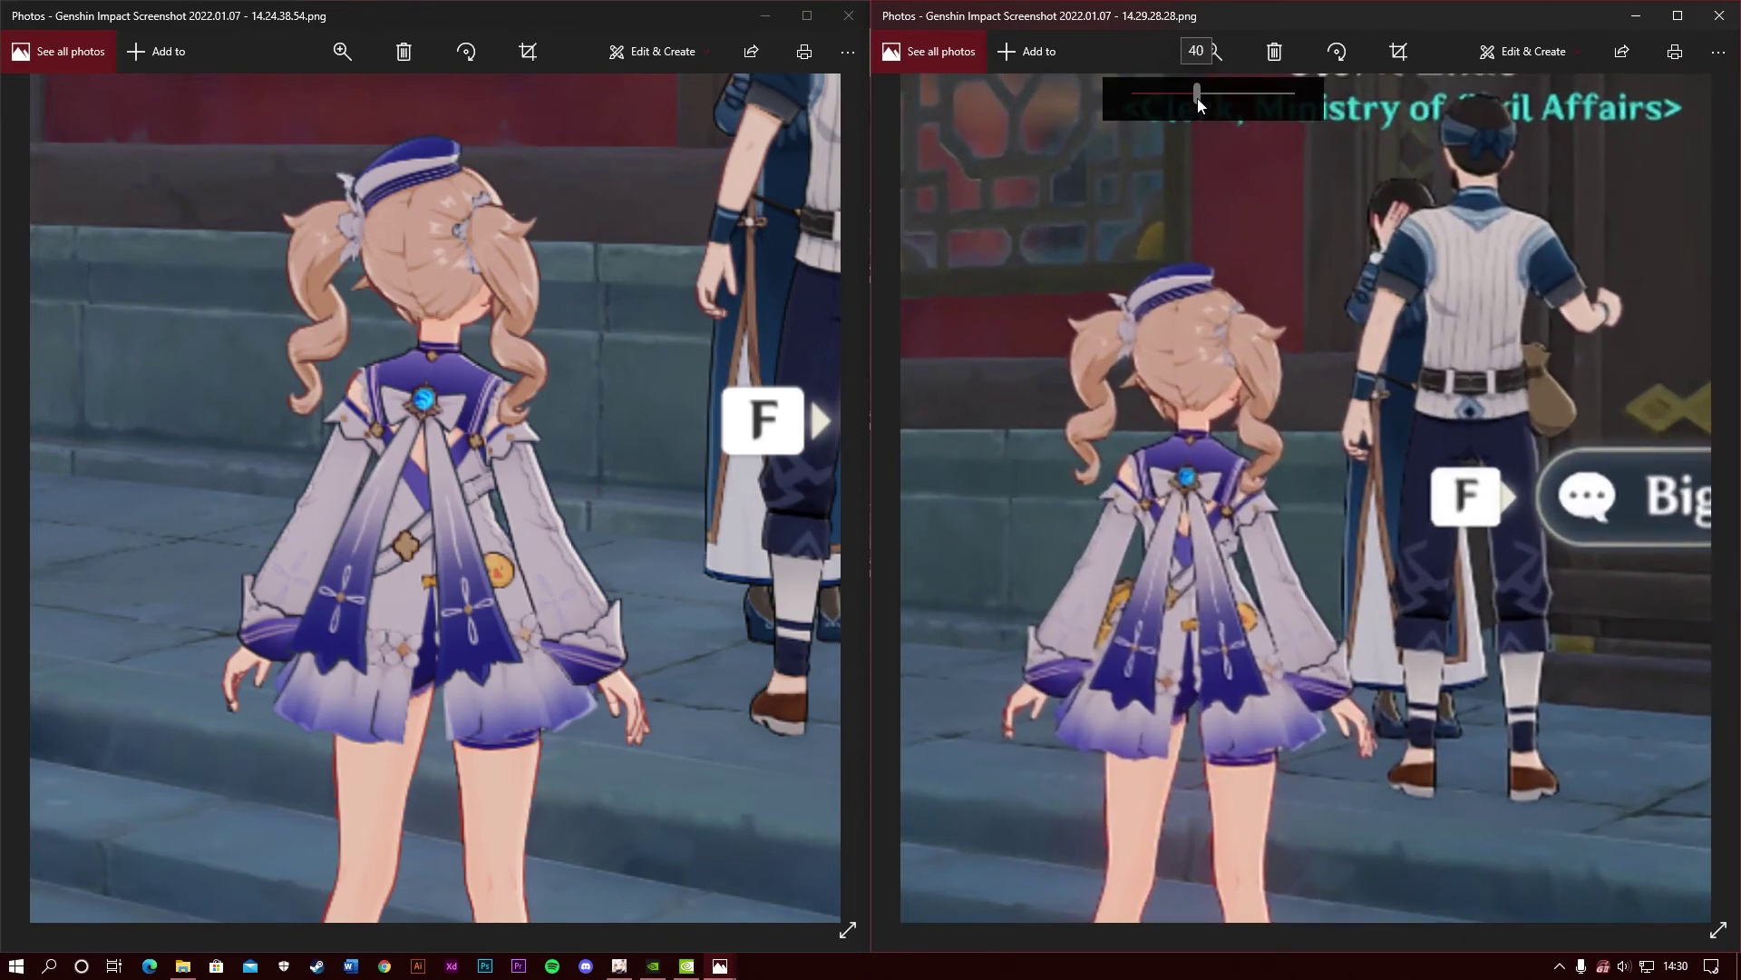
Step: Shift both magnified screenshots to compare the player character's outfit and the NPC in the striped shirt
left_click_drag(1237, 477, 1293, 406)
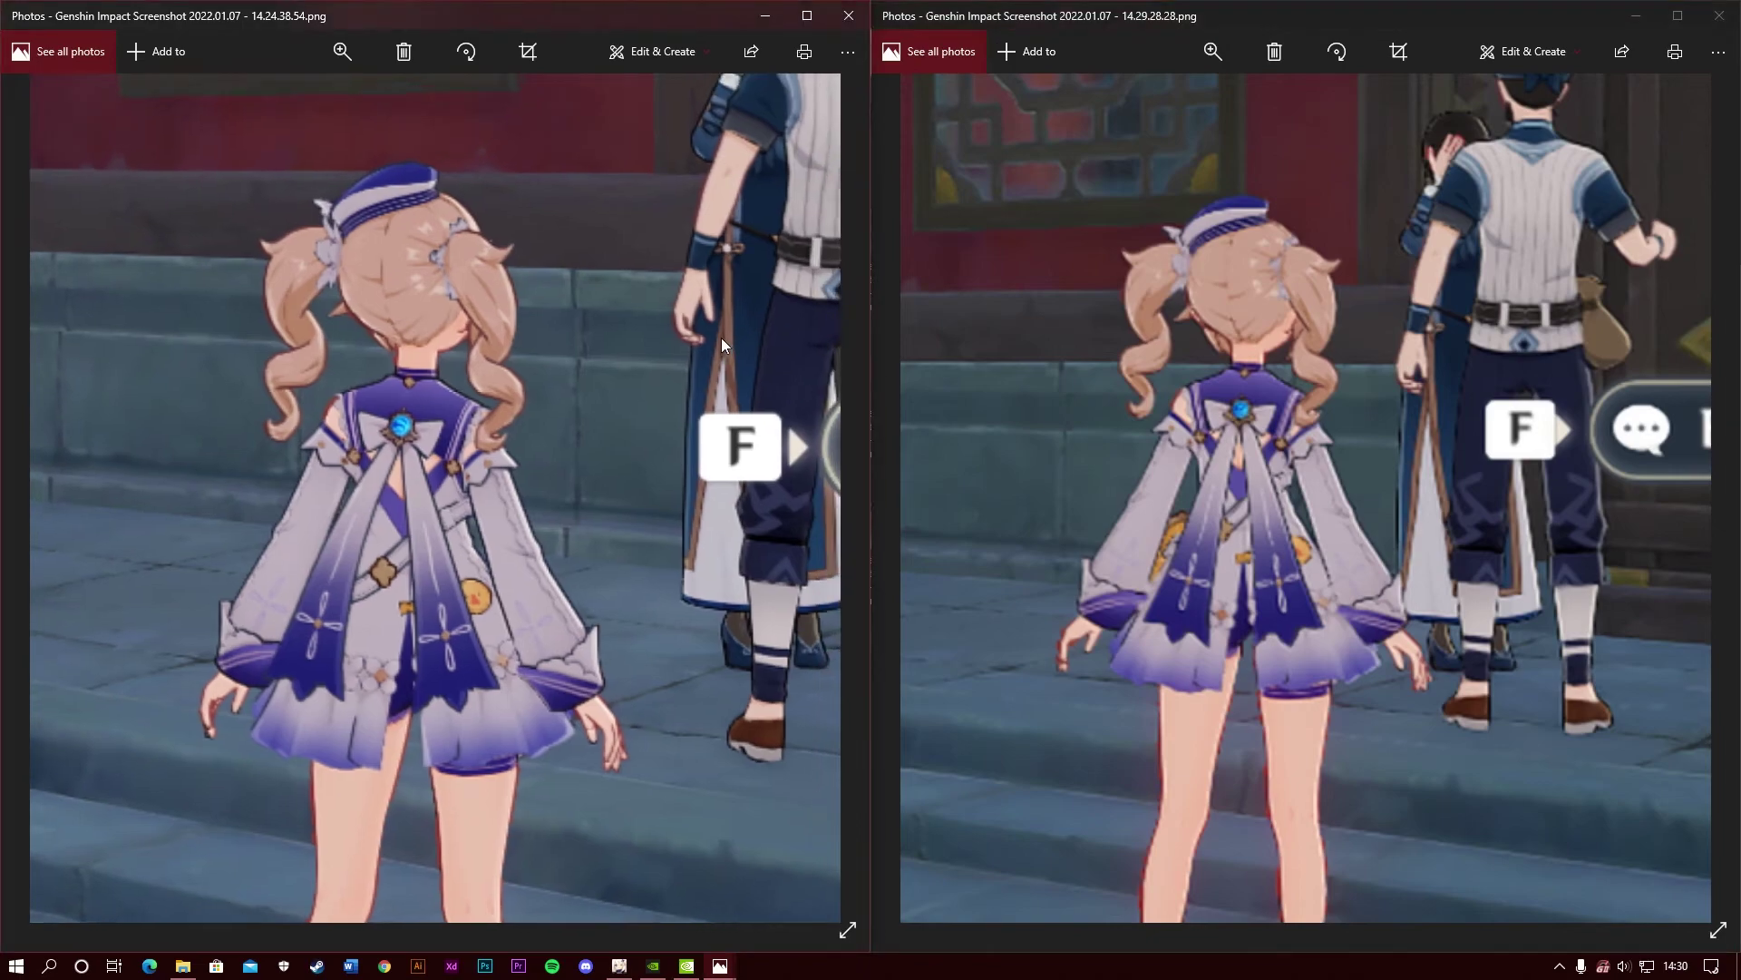
left_click_drag(726, 334, 687, 373)
left_click_drag(1558, 288, 1489, 371)
left_click_drag(695, 331, 635, 429)
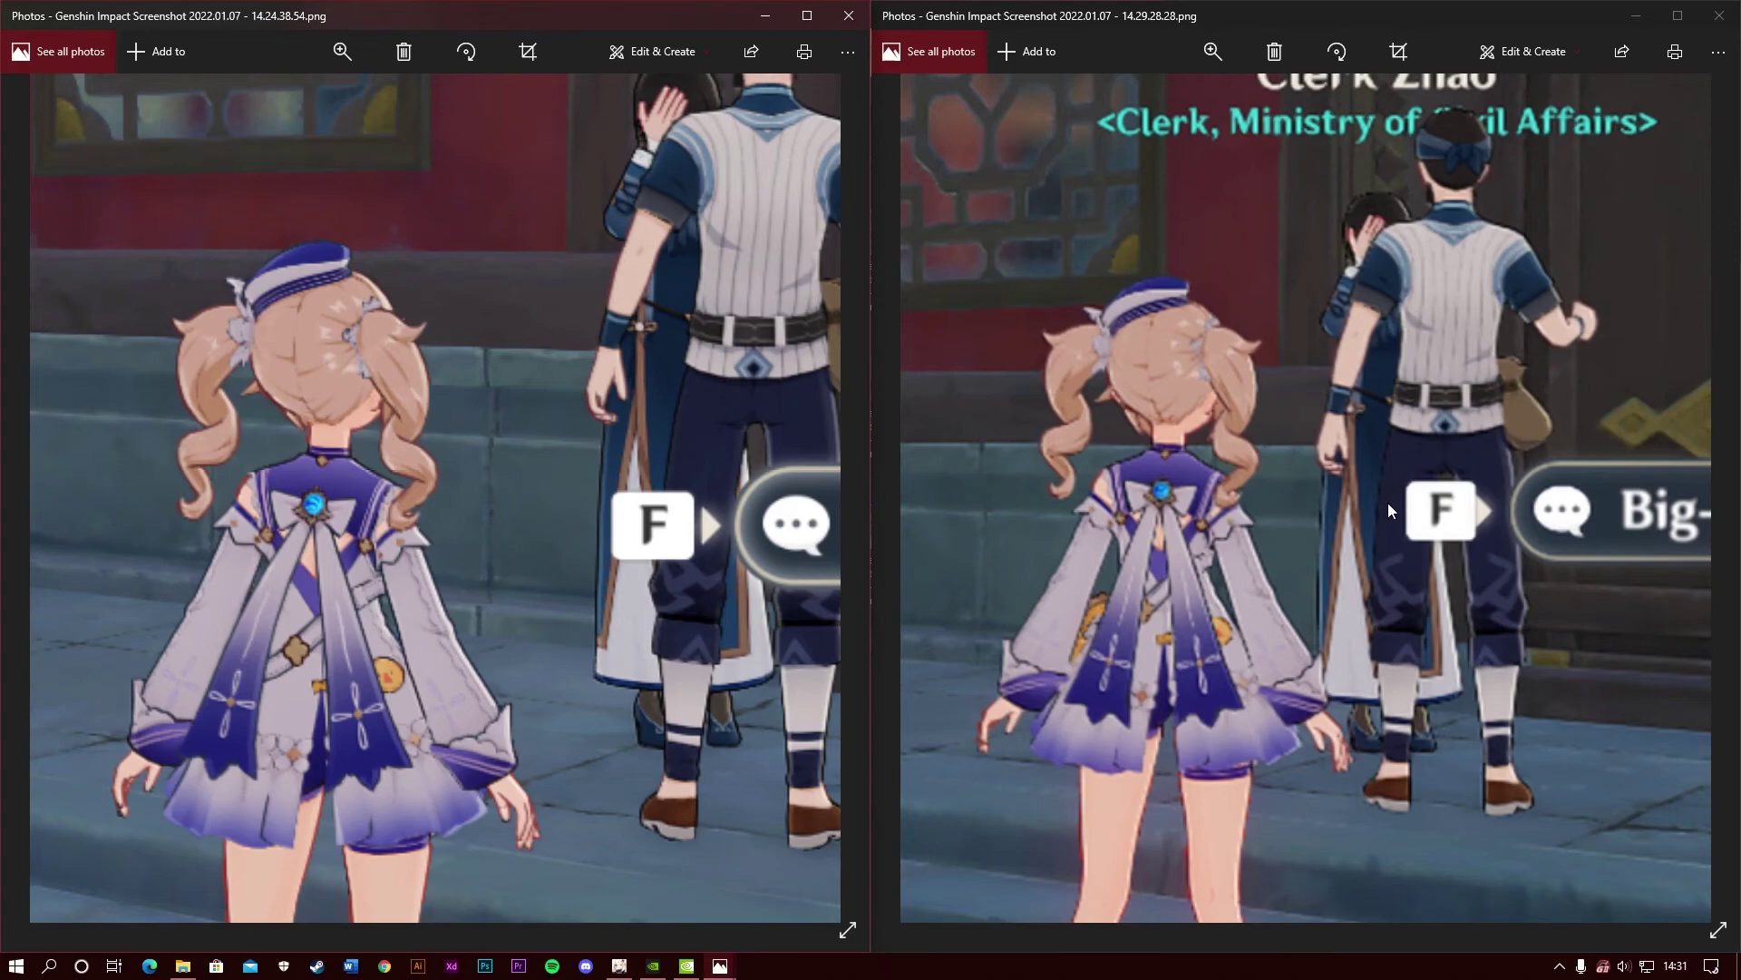
Step: Fit both screenshots to their windows, magnify them moderately again and line up the player character and NPCs
double_click(1505, 654)
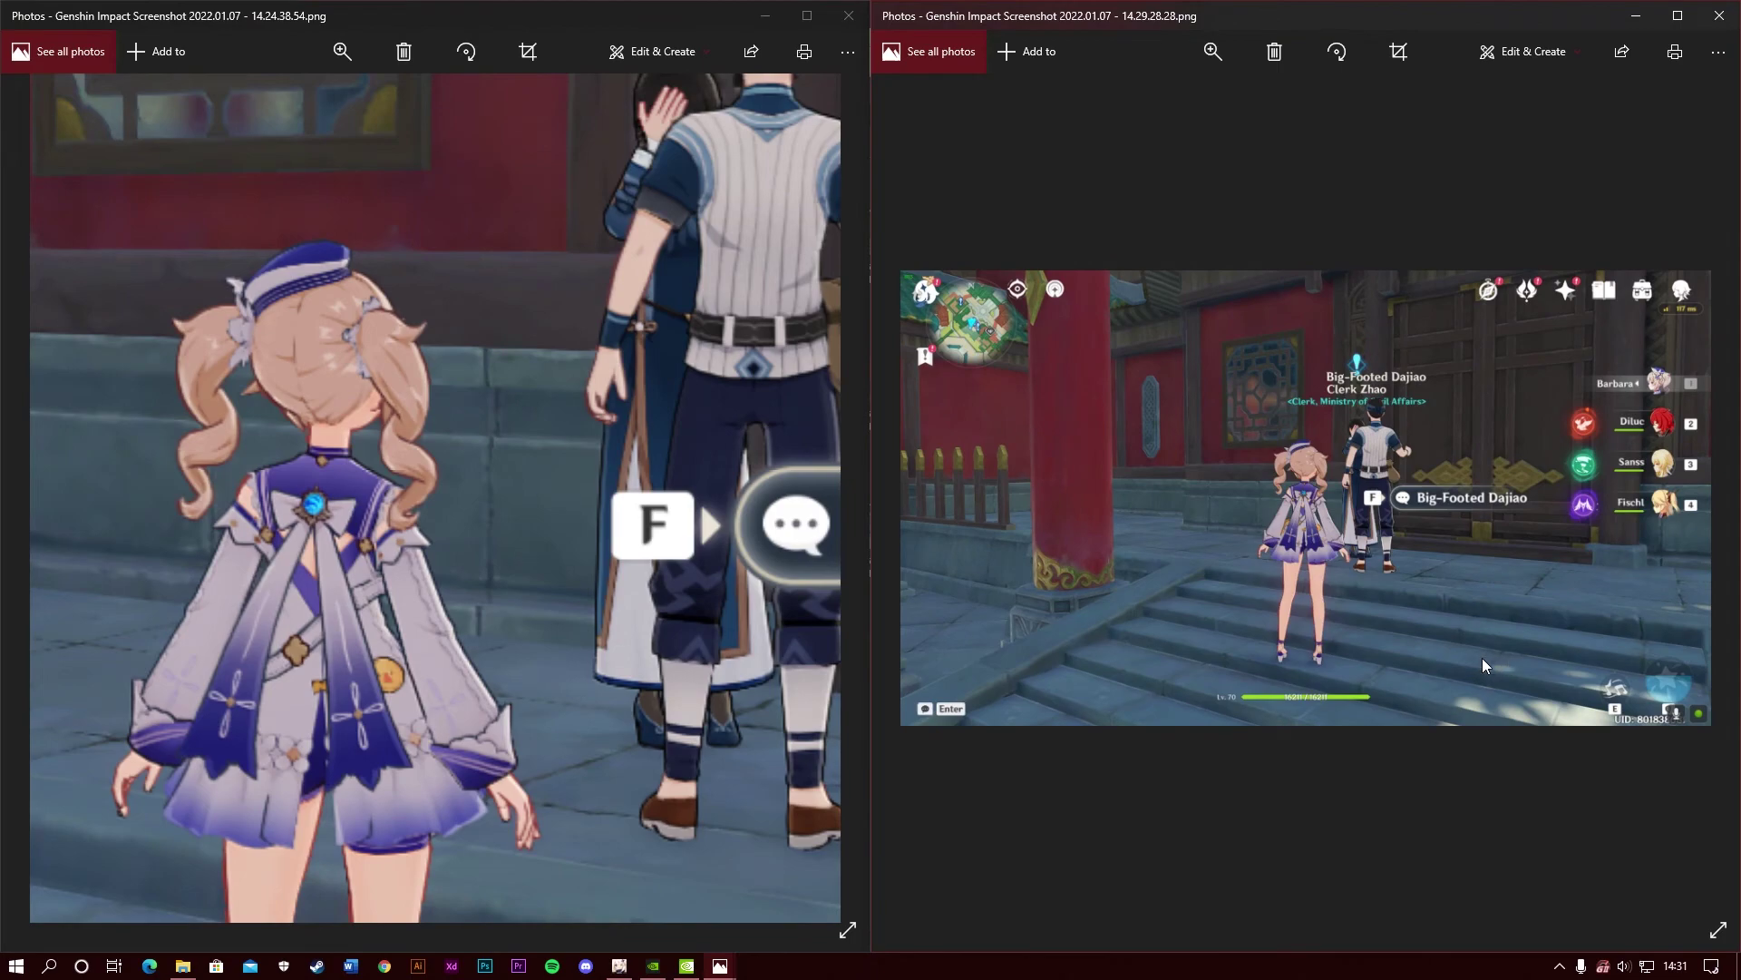
double_click(599, 618)
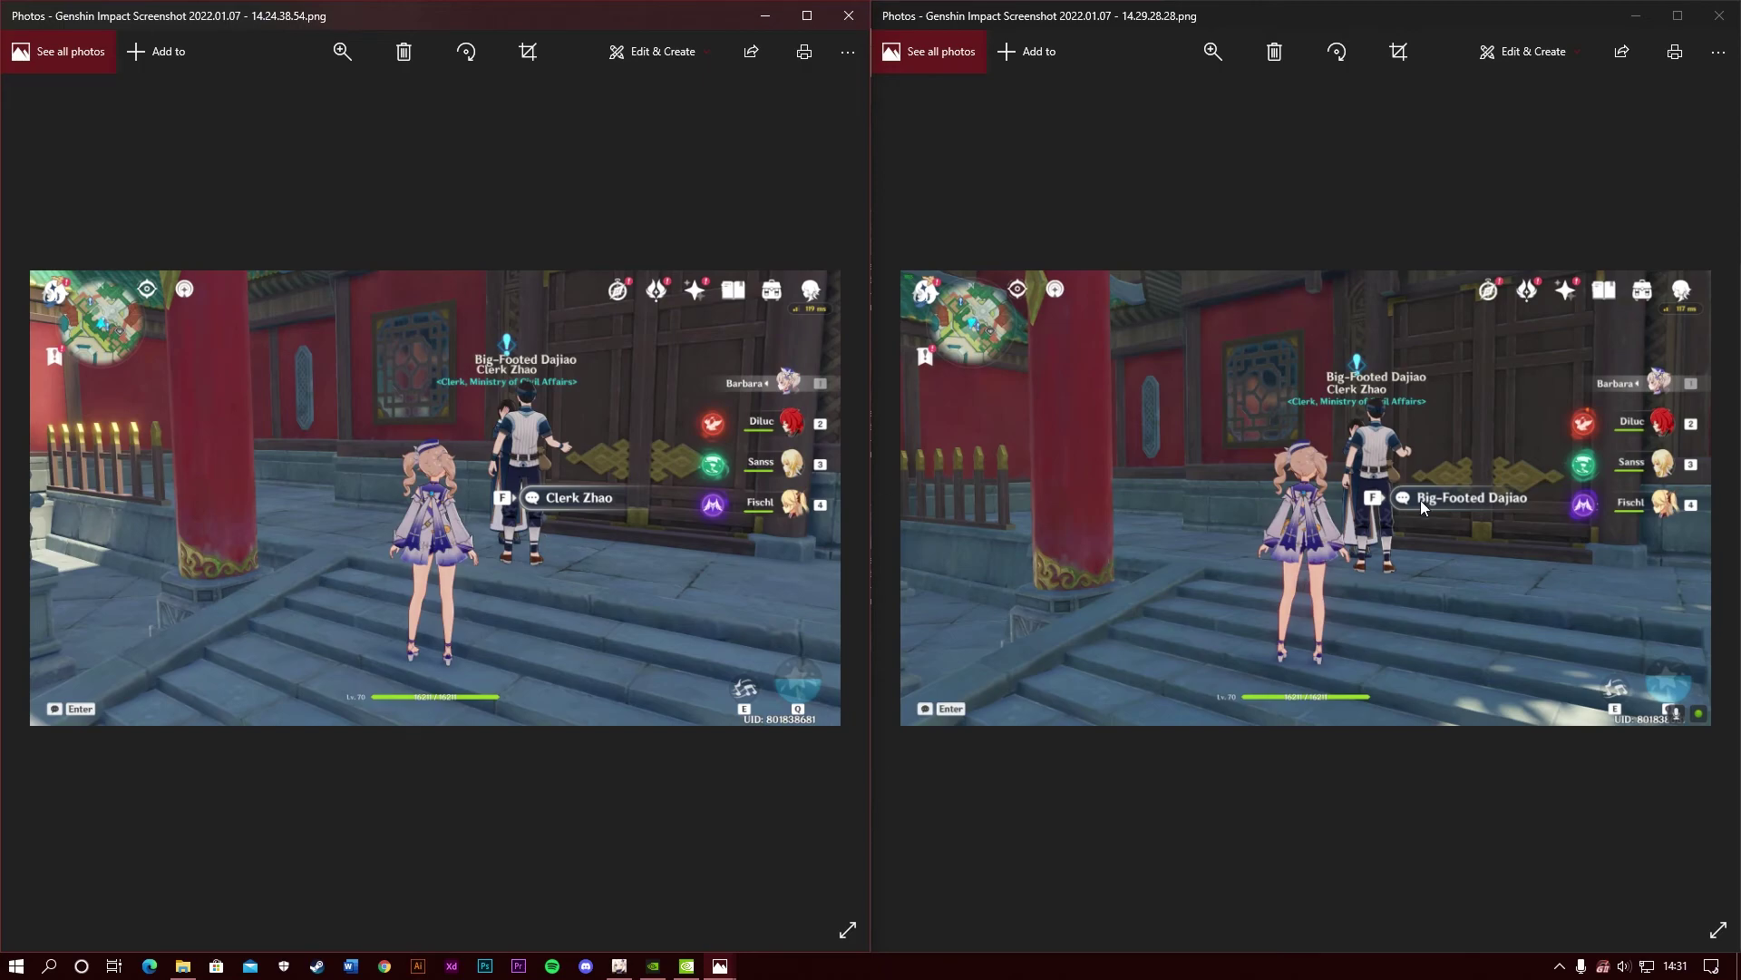
double_click(1375, 514)
double_click(399, 508)
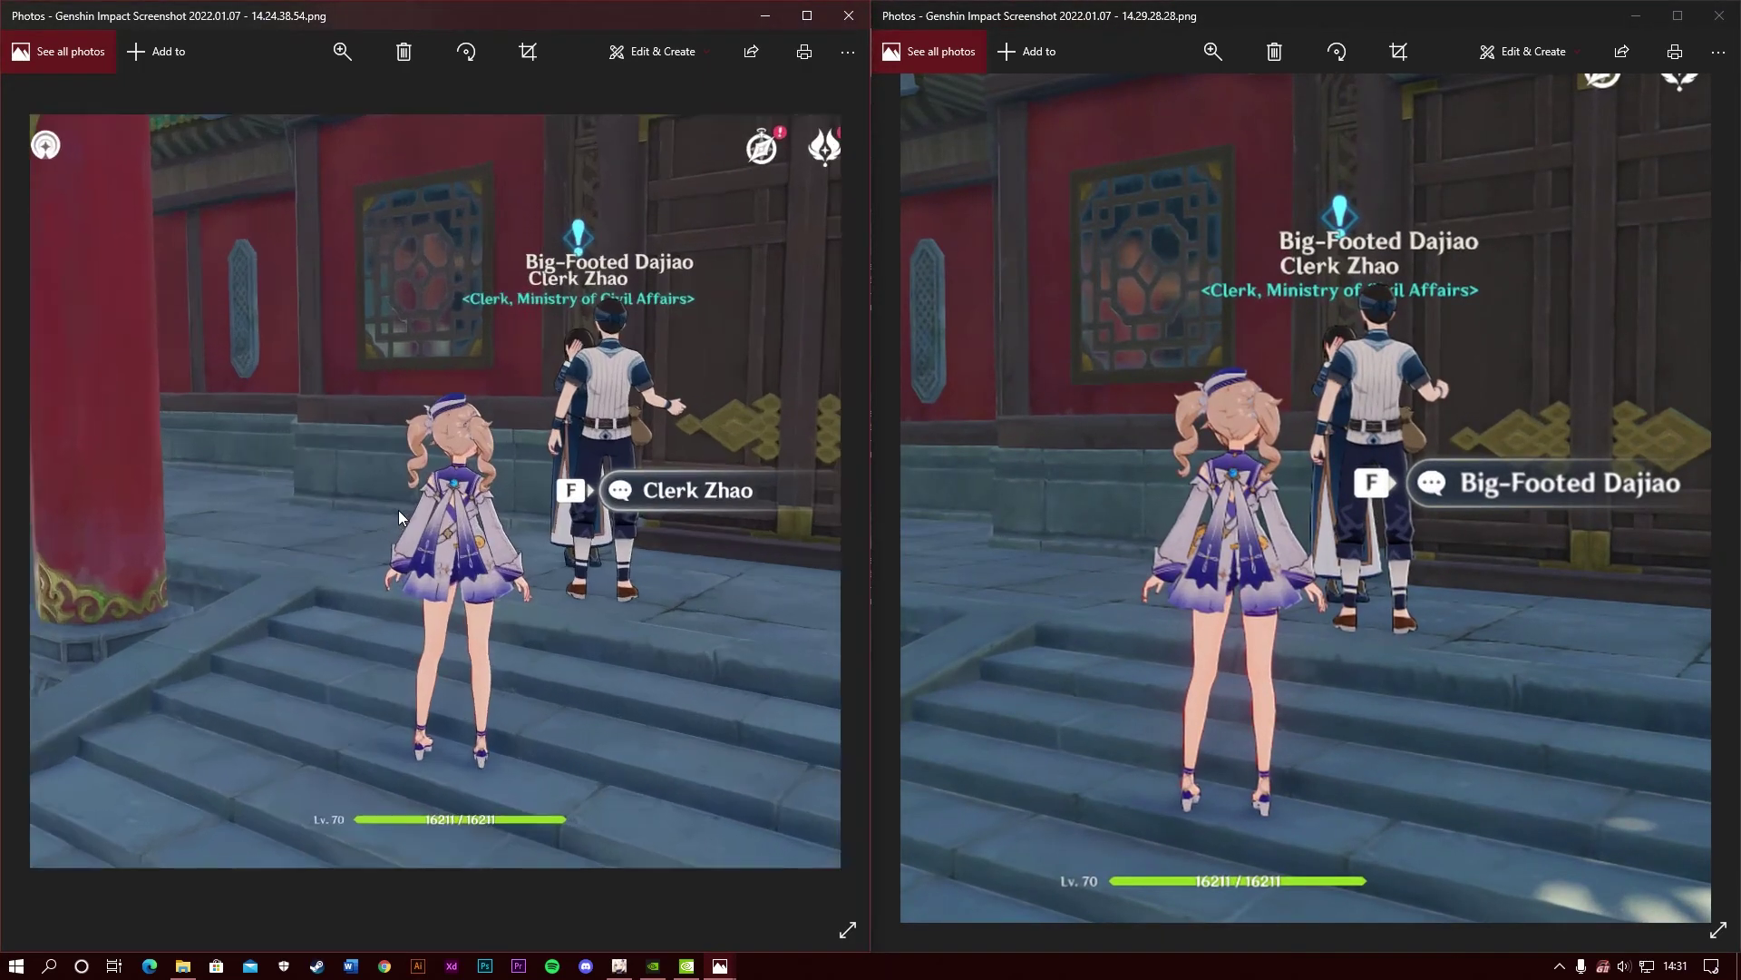
left_click_drag(617, 572, 577, 563)
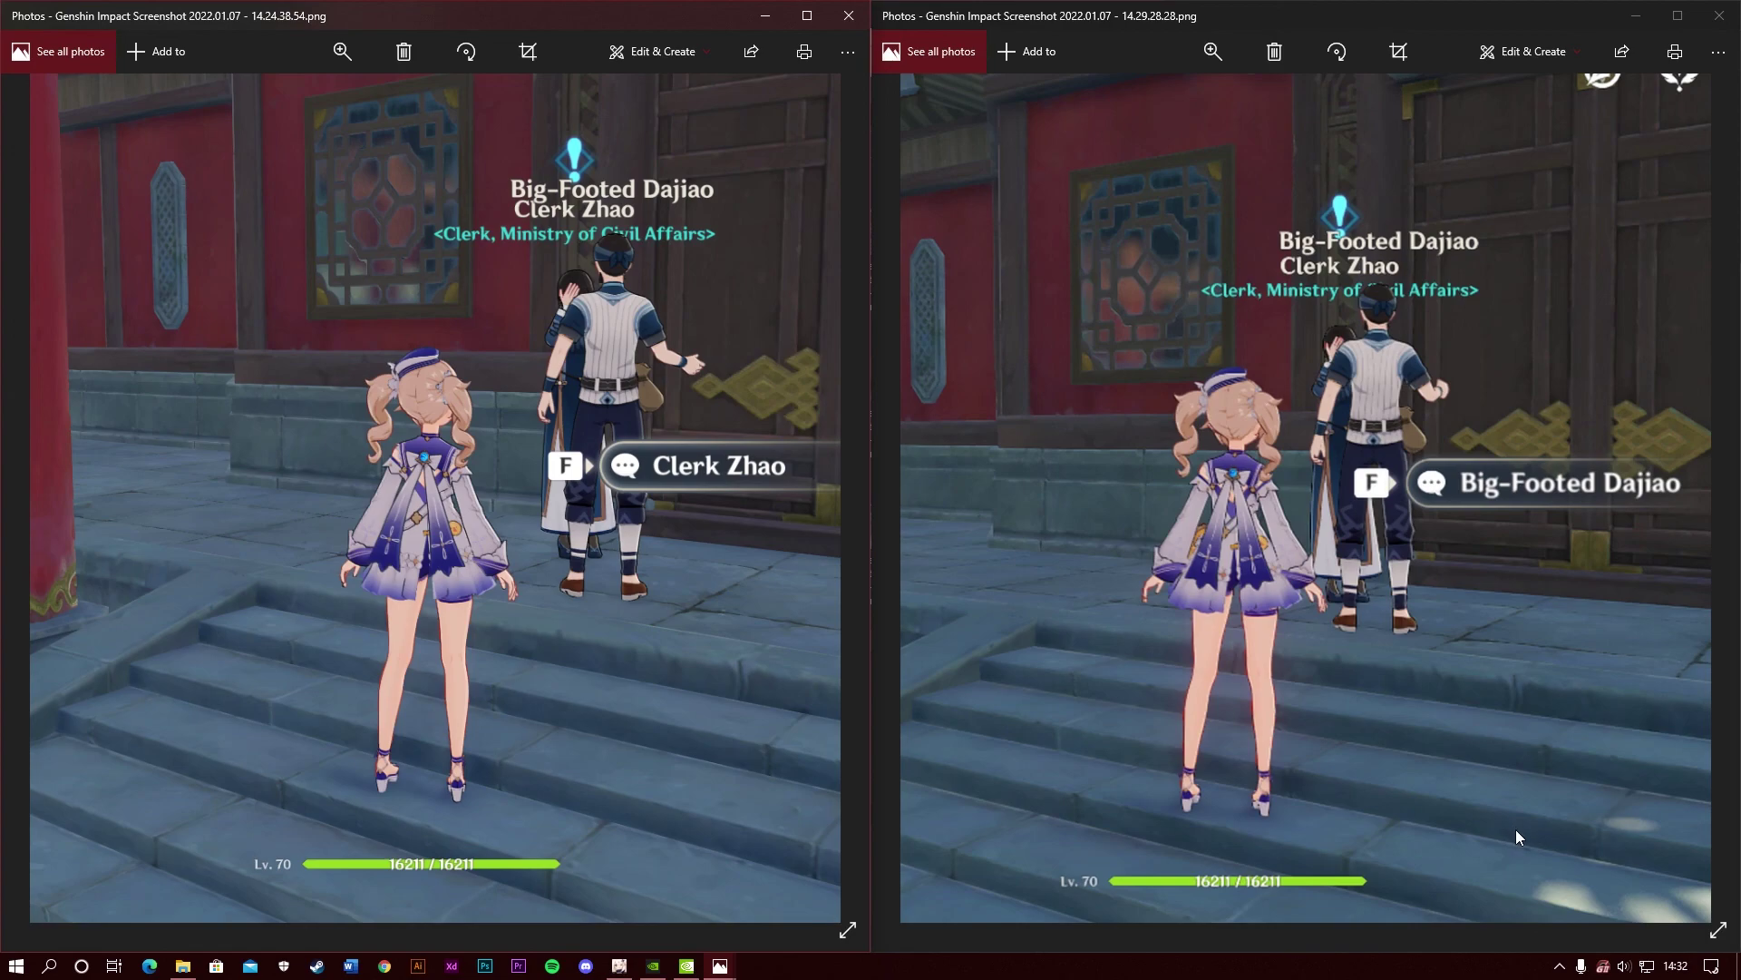
Step: Switch to GeForce Experience and review the Image Scaling render resolution and sharpening in the general settings
mouse_move(673, 971)
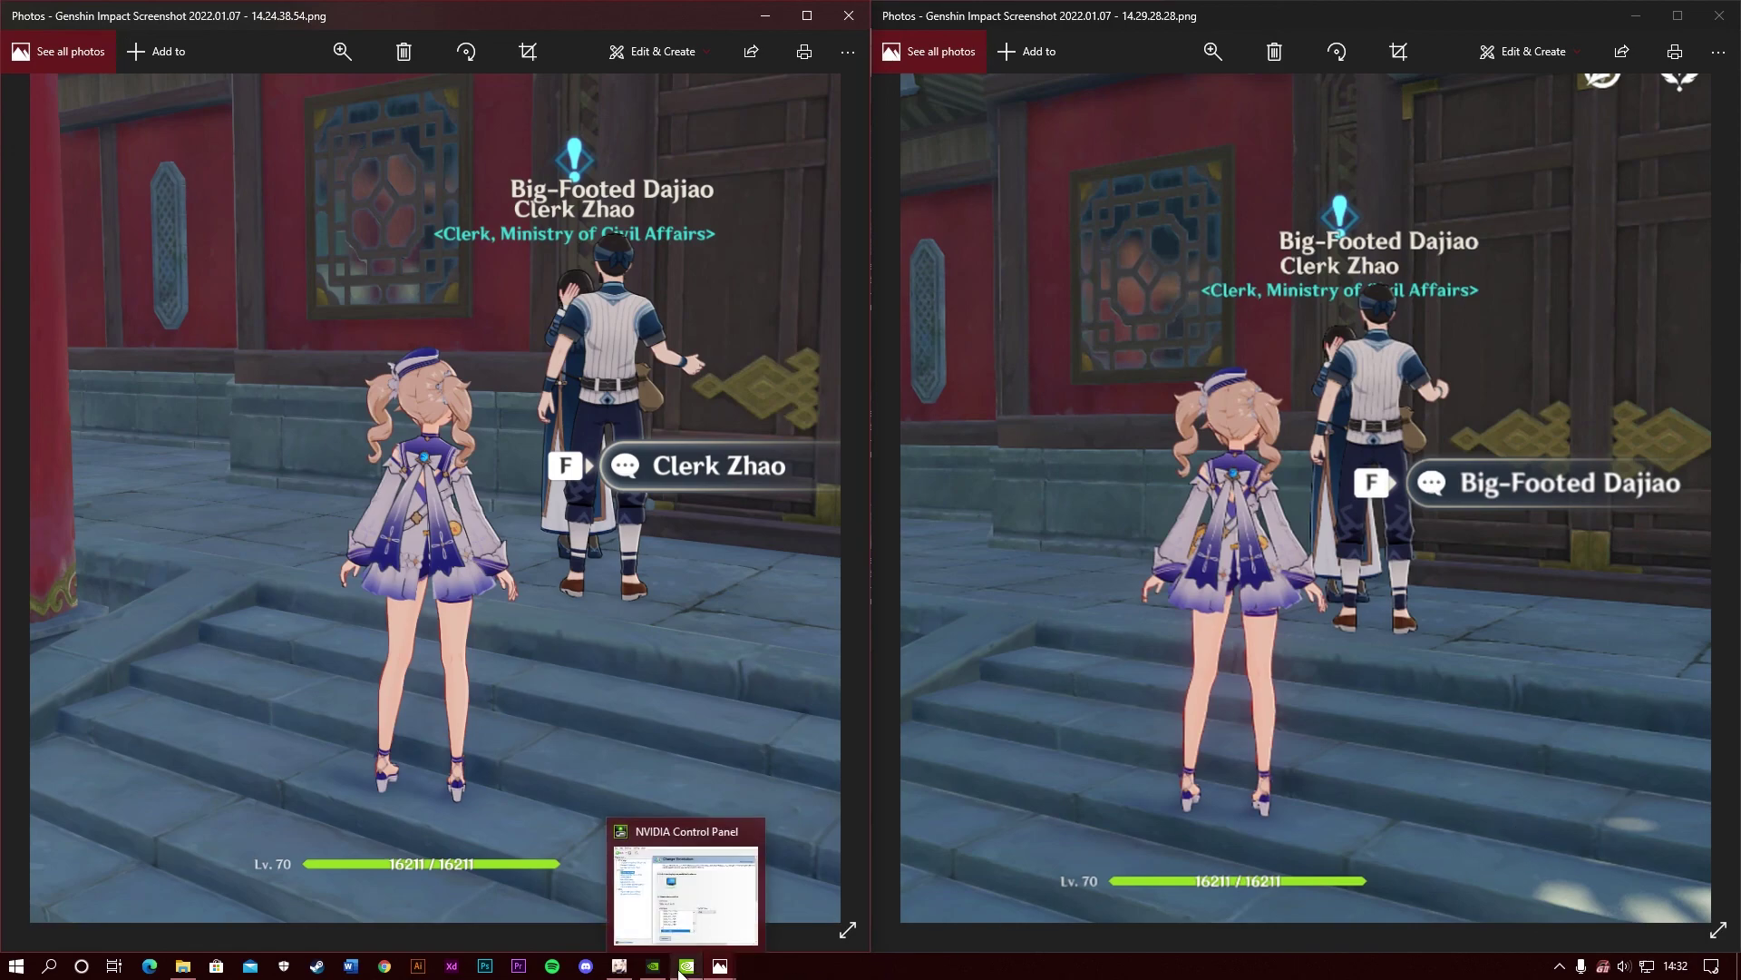
left_click(670, 971)
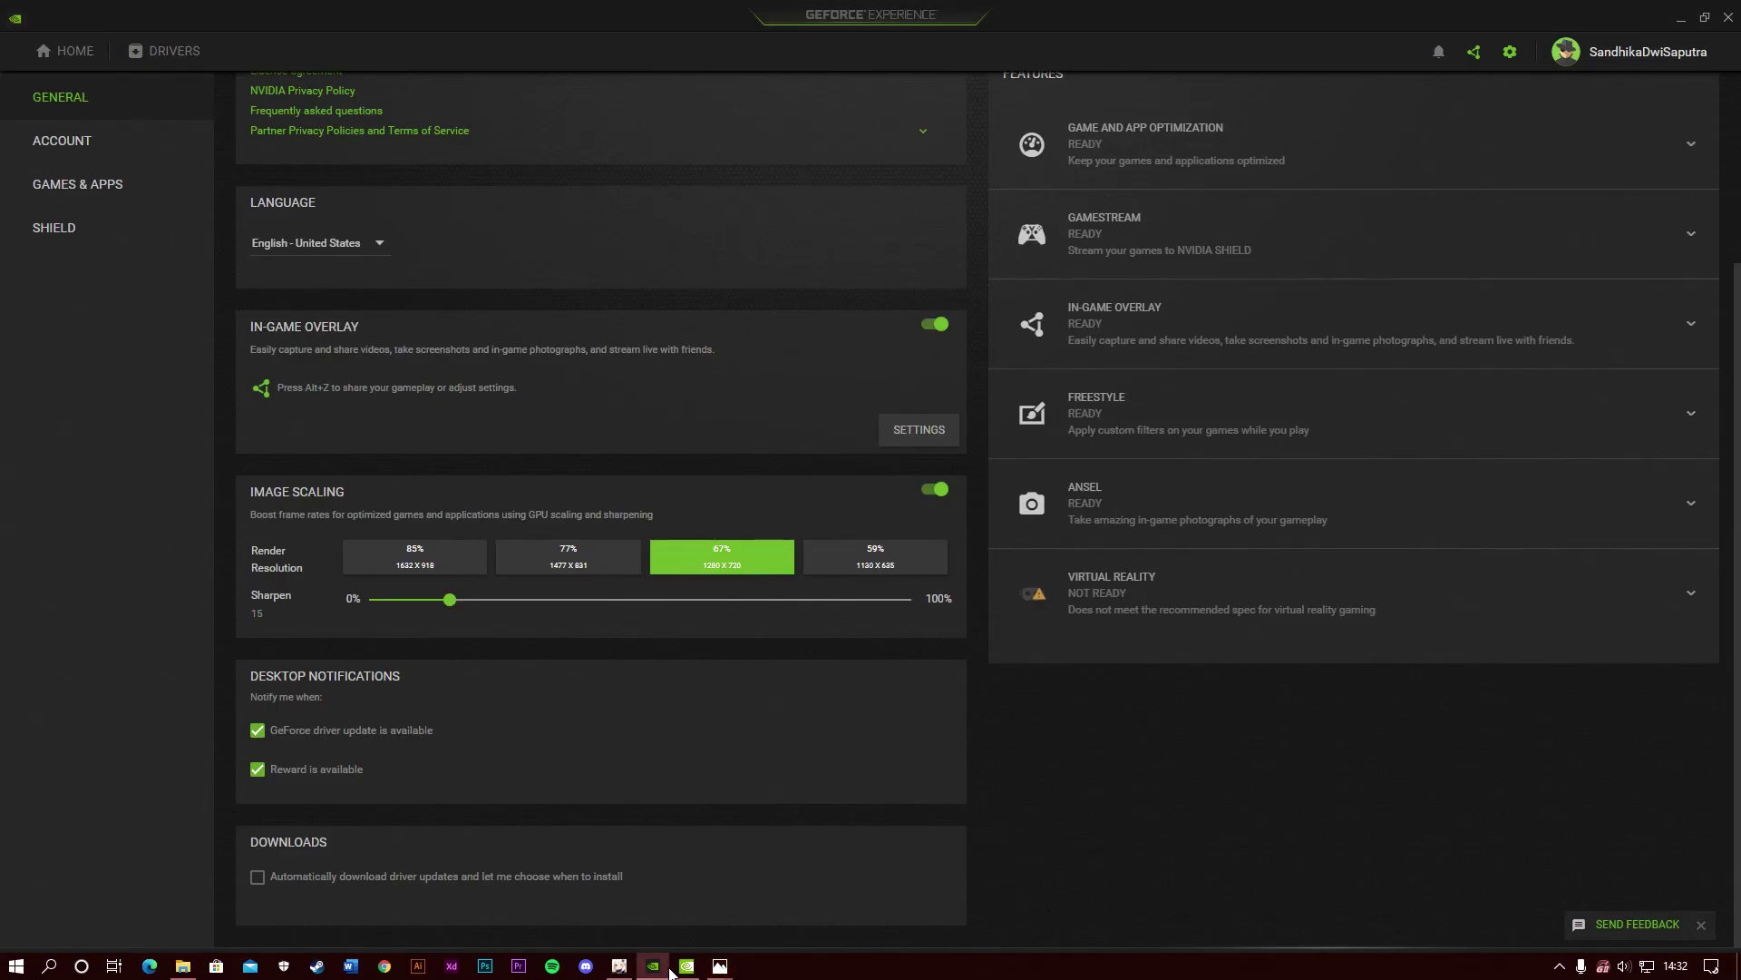
scroll(1245, 769, "up", 3)
scroll(1244, 770, "down", 1)
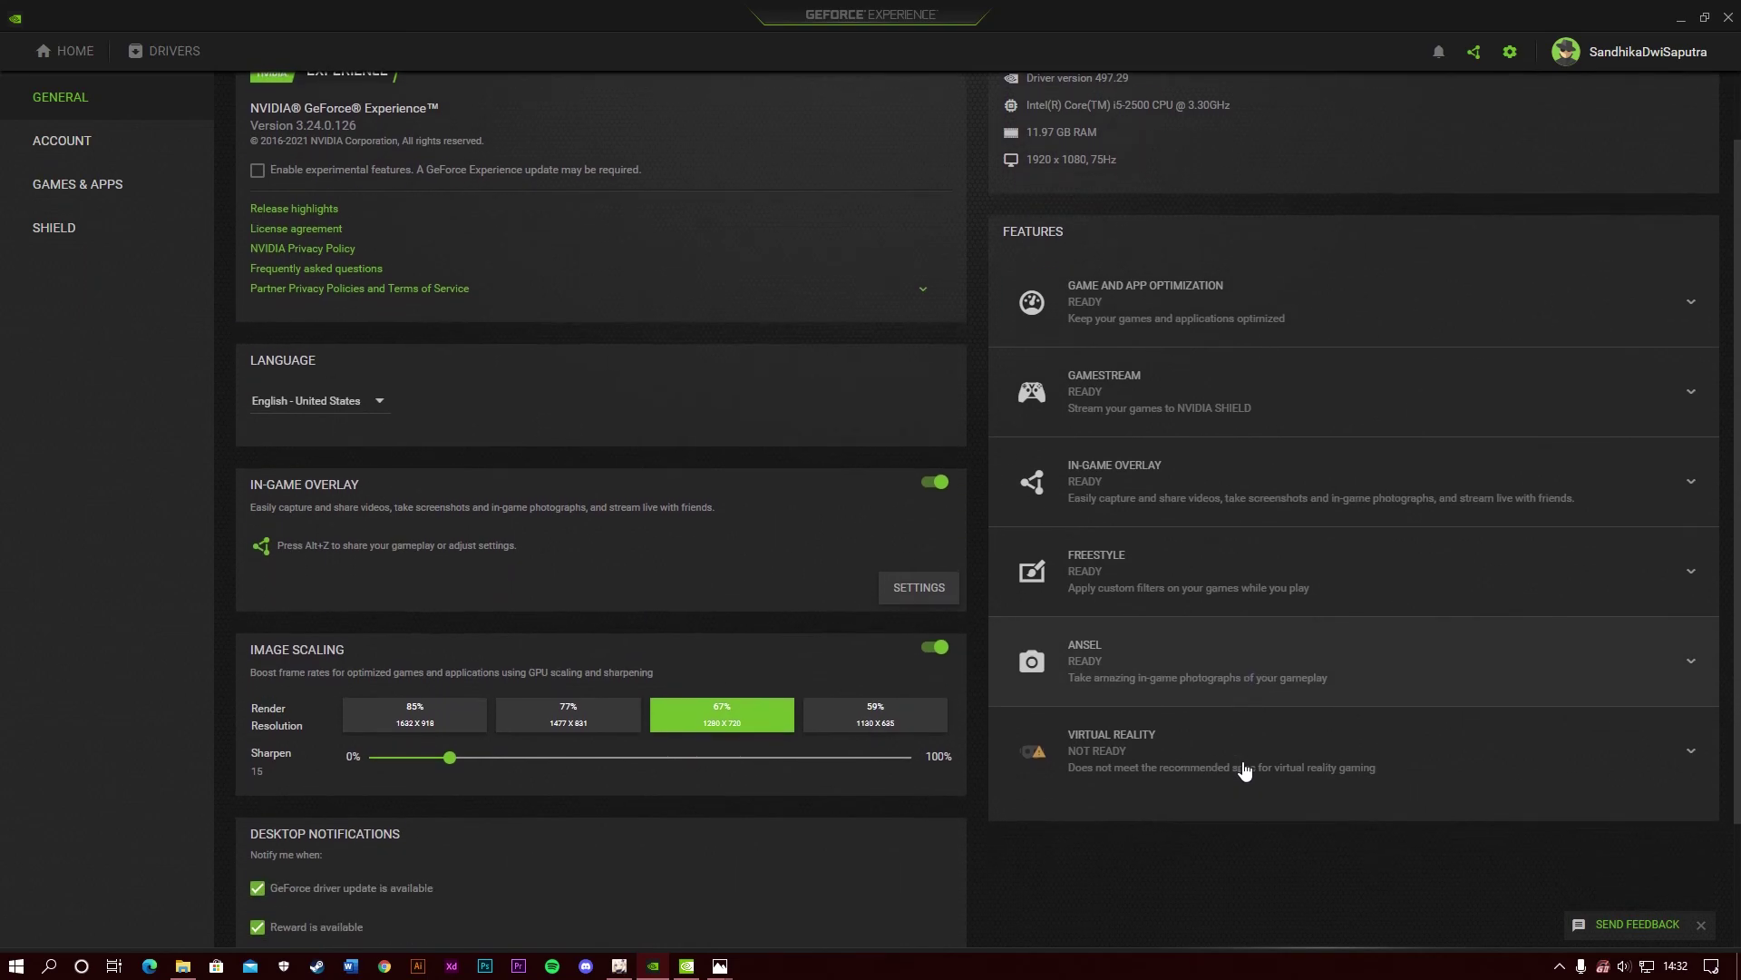